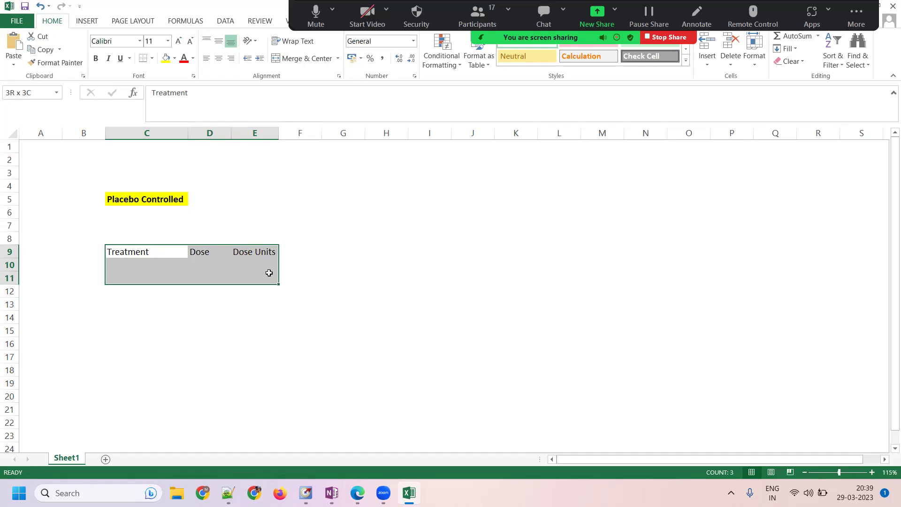
Apply all borders to the treatment table range C9:E11
{"action": "left_click", "coordinate": [152, 59]}
{"action": "left_click", "coordinate": [169, 156]}
{"action": "left_click", "coordinate": [134, 267]}
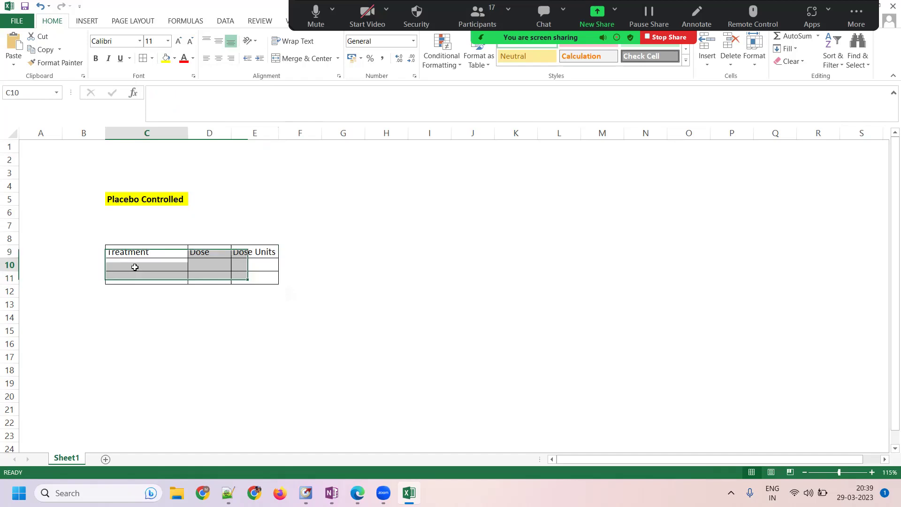
{"action": "left_click_drag", "start_coordinate": [137, 251], "coordinate": [262, 255]}
Enter the heading SUBJID in B9 and extend the table's borders to B9:B11
{"action": "left_click", "coordinate": [68, 255]}
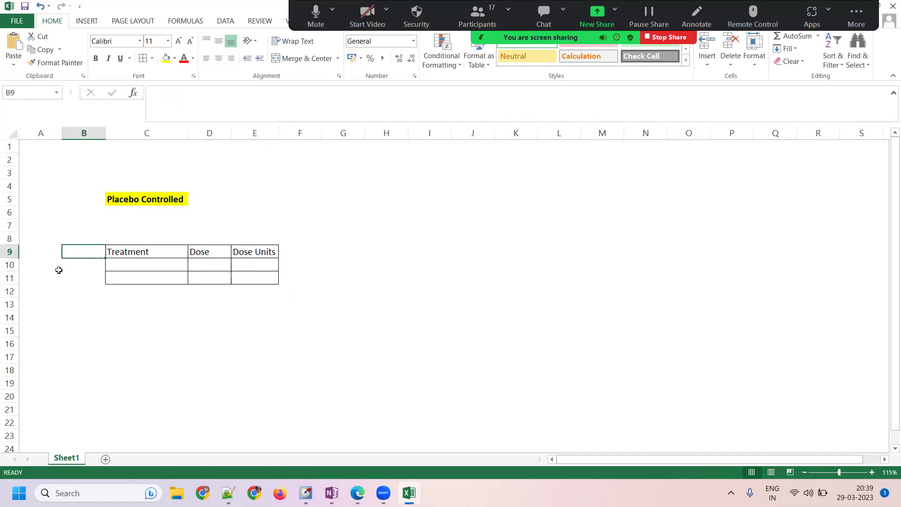
{"action": "type", "text": "SUBJID"}
{"action": "key", "text": "Tab"}
{"action": "left_click_drag", "start_coordinate": [67, 250], "coordinate": [263, 254]}
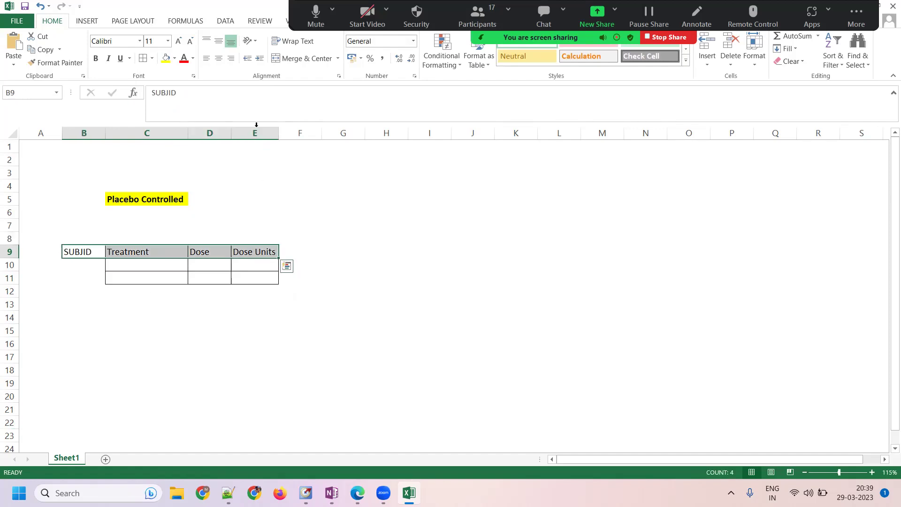
{"action": "left_click", "coordinate": [125, 326]}
{"action": "left_click_drag", "start_coordinate": [82, 267], "coordinate": [82, 276]}
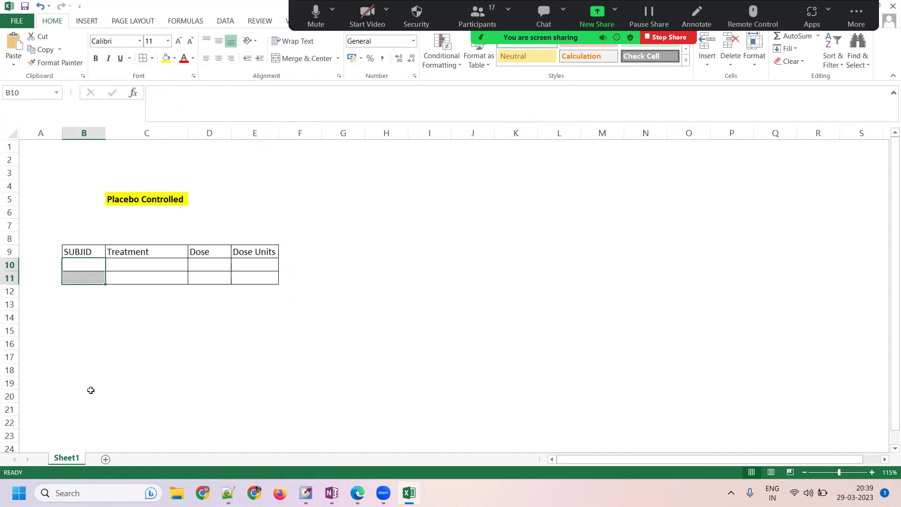
Fill the first record with SUBJID 111 in B10 and treatment TRT OR PLACEBO in C10
{"action": "left_click", "coordinate": [88, 265]}
{"action": "type", "text": "111"}
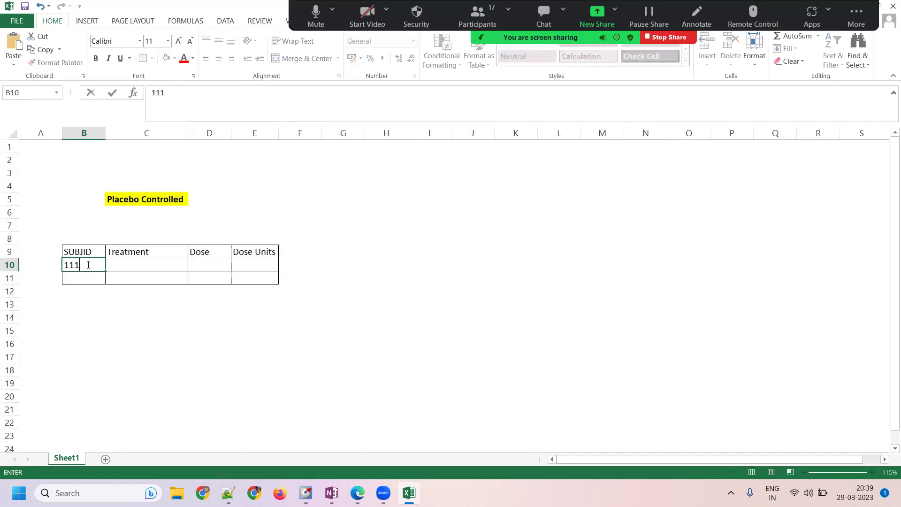
{"action": "key", "text": "Tab"}
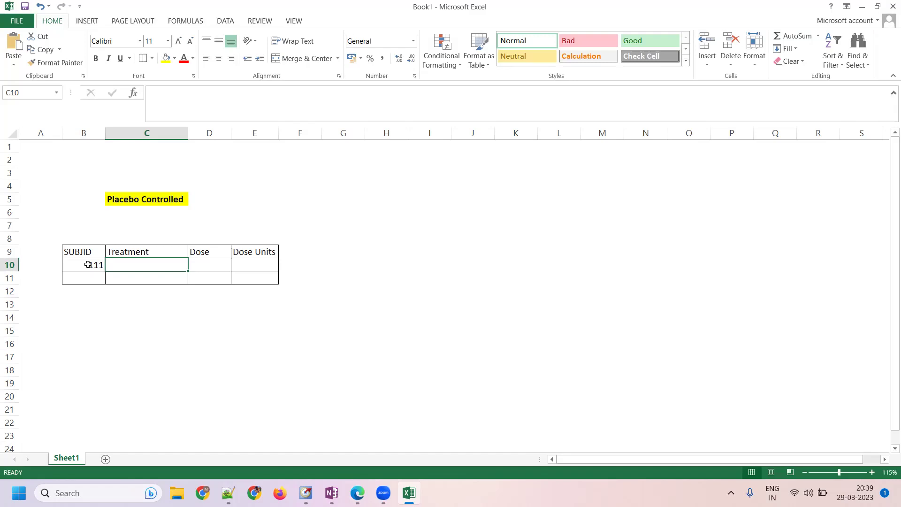
{"action": "type", "text": "TRT OR PLACEB"}
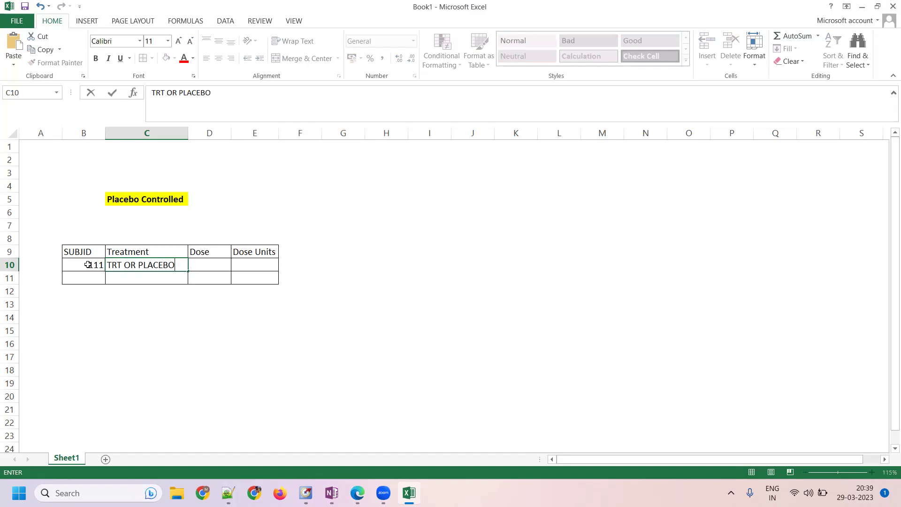
{"action": "type", "text": "O"}
{"action": "key", "text": "Tab"}
Copy the treatment text from C10 into C11
{"action": "left_click", "coordinate": [151, 265]}
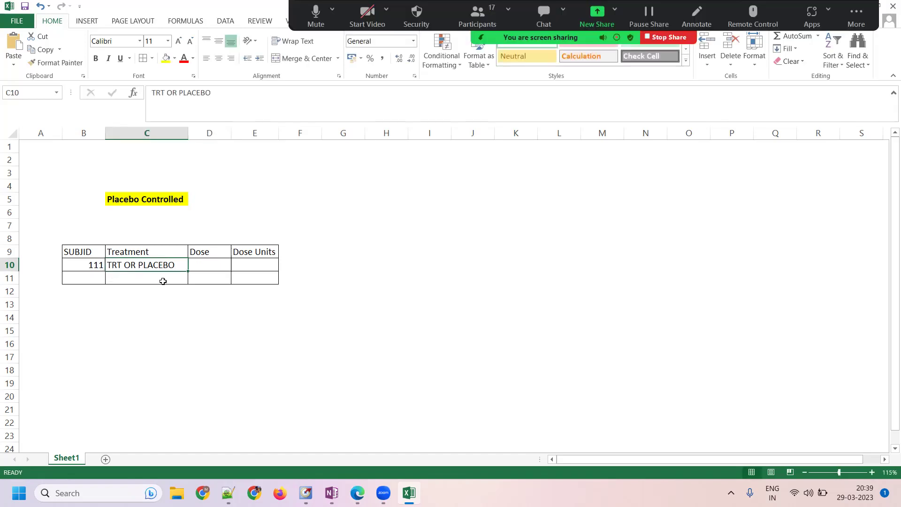
{"action": "key", "text": "ctrl+c"}
{"action": "left_click", "coordinate": [155, 278]}
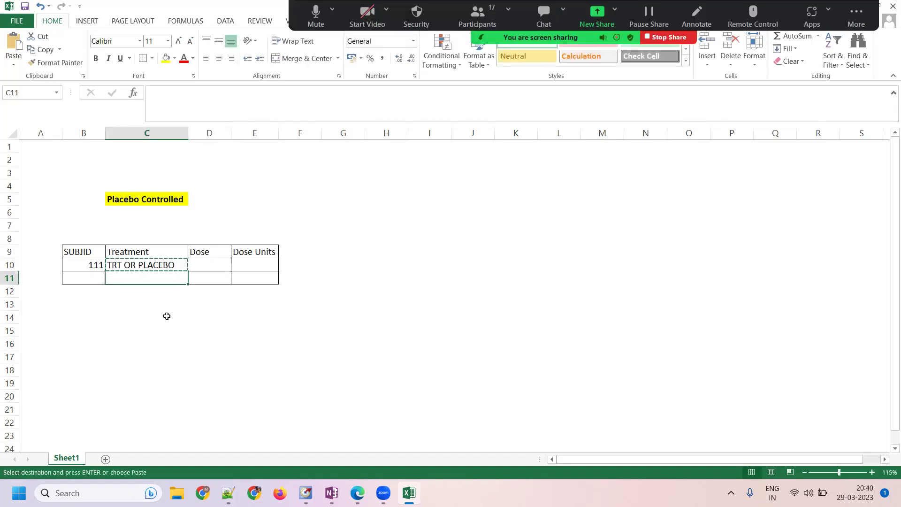
{"action": "key", "text": "ctrl+v"}
{"action": "left_click", "coordinate": [175, 306]}
{"action": "left_click", "coordinate": [548, 215]}
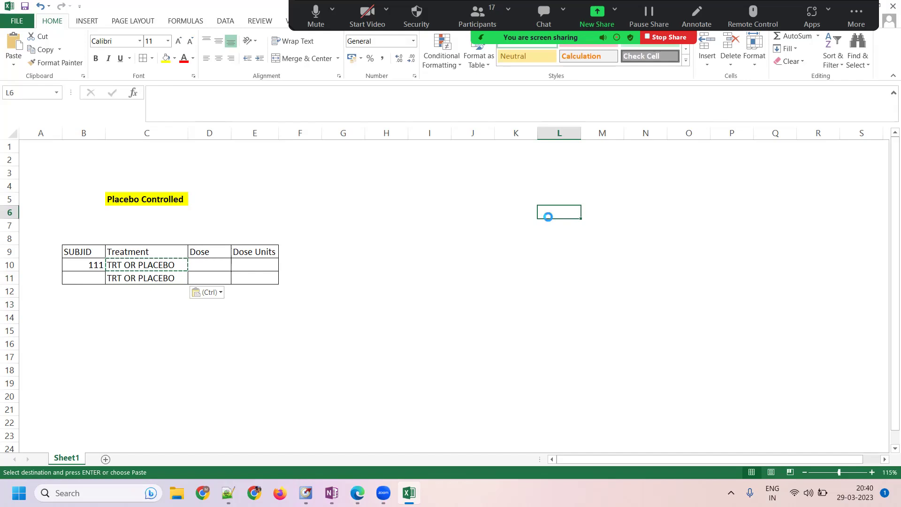
{"action": "key", "text": "Escape"}
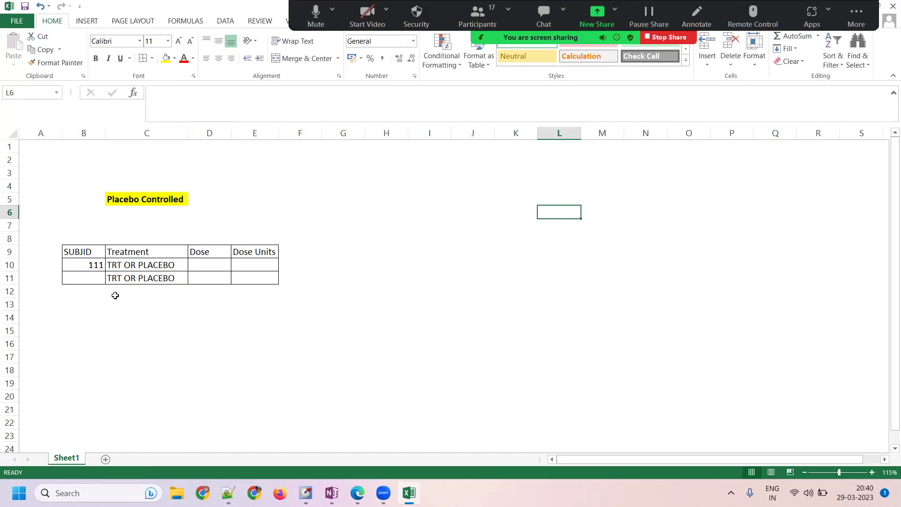
Enter 222 as the second record's SUBJID in B11
{"action": "left_click", "coordinate": [97, 277]}
{"action": "type", "text": "222"}
{"action": "key", "text": "Tab"}
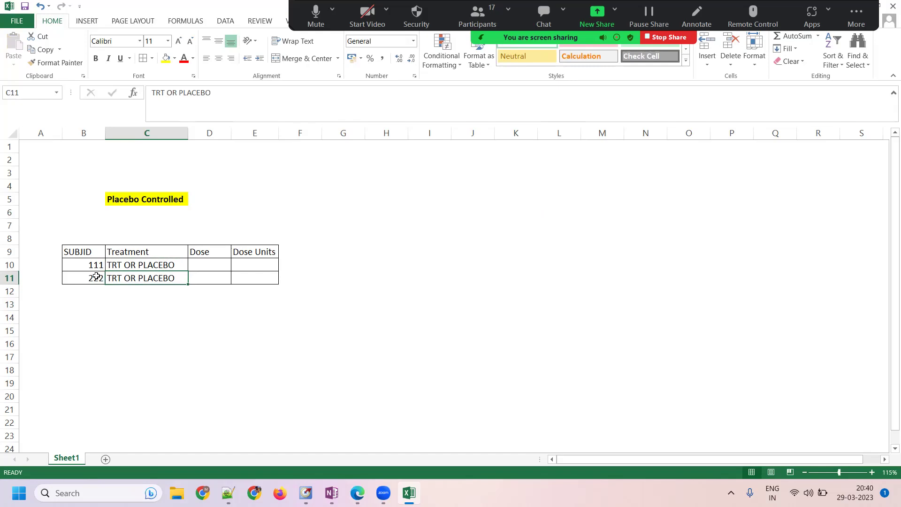
Enter a dose of 150 for both records in D10 and D11
{"action": "left_click", "coordinate": [205, 274]}
{"action": "left_click", "coordinate": [209, 264]}
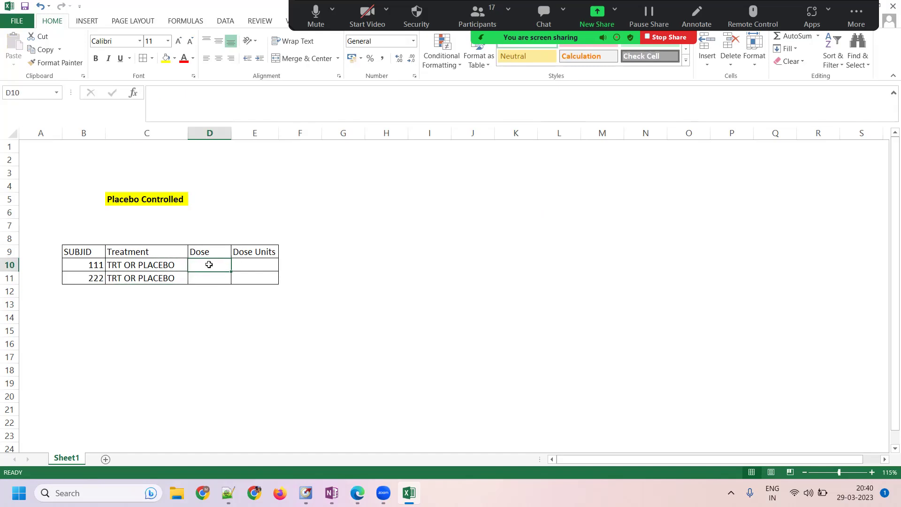
{"action": "type", "text": "150"}
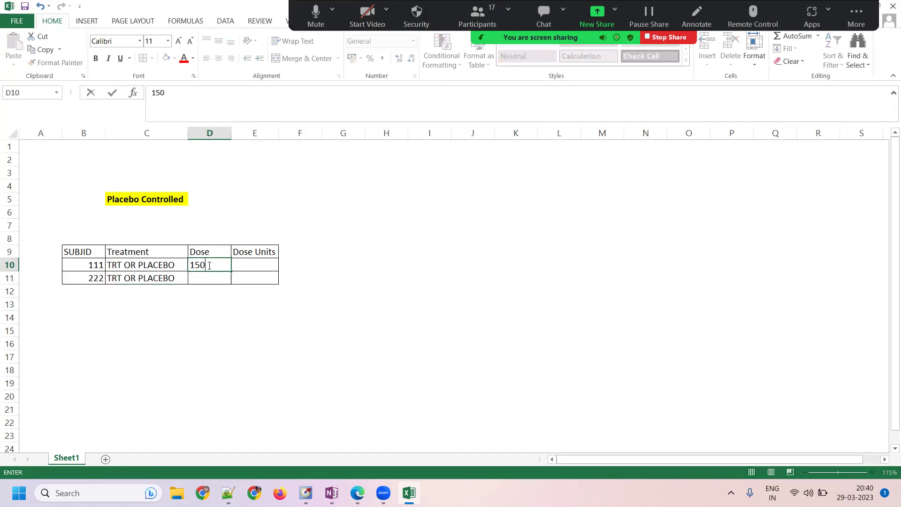
{"action": "key", "text": "Return"}
{"action": "type", "text": "150"}
{"action": "key", "text": "Tab"}
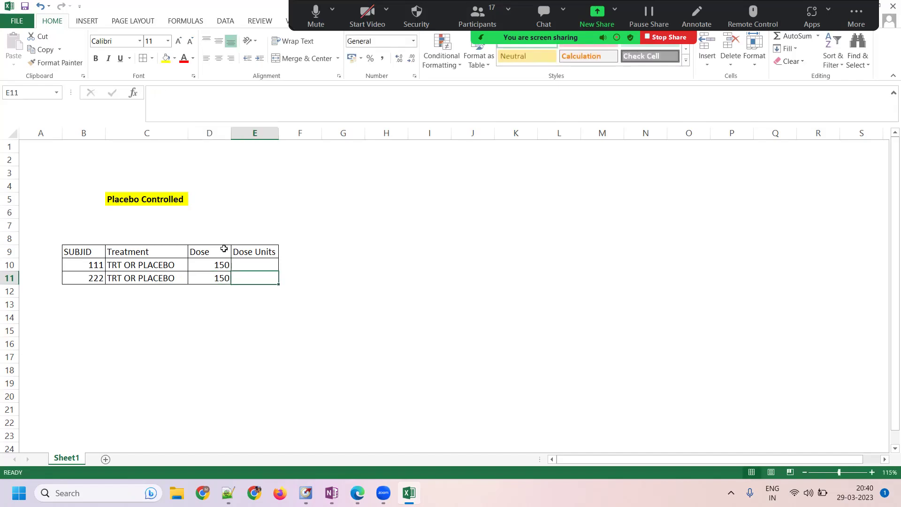
Enter mg as the dose unit for both records in E10 and E11
{"action": "left_click", "coordinate": [256, 261]}
{"action": "type", "text": "mg"}
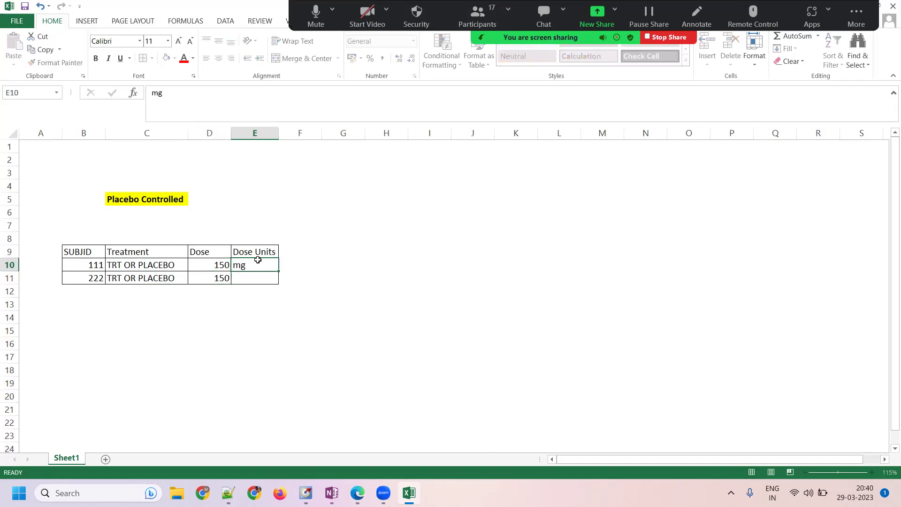
{"action": "key", "text": "Return"}
{"action": "type", "text": "m"}
{"action": "key", "text": "Tab"}
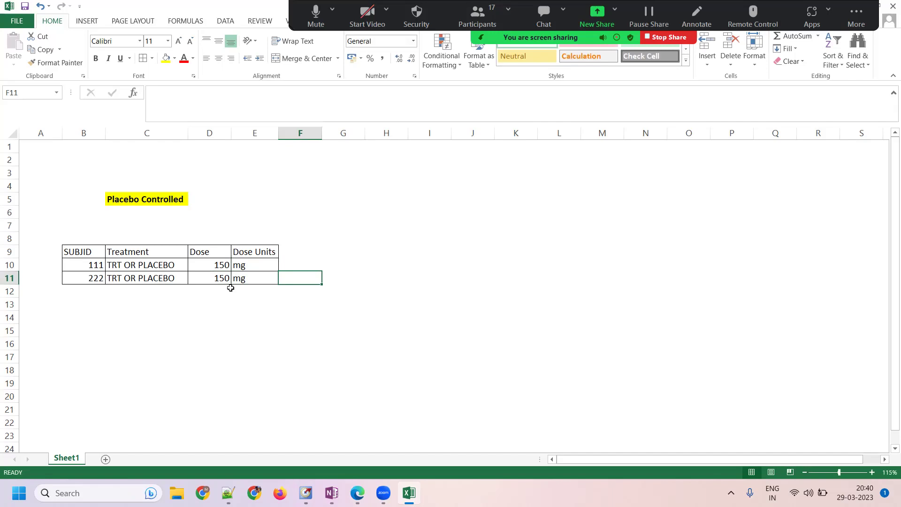
{"action": "left_click_drag", "start_coordinate": [214, 346], "coordinate": [214, 357]}
Format the header cells B9:E9 with yellow fill, centre and middle alignment, and bold text
{"action": "left_click_drag", "start_coordinate": [89, 252], "coordinate": [254, 251]}
{"action": "left_click", "coordinate": [166, 58]}
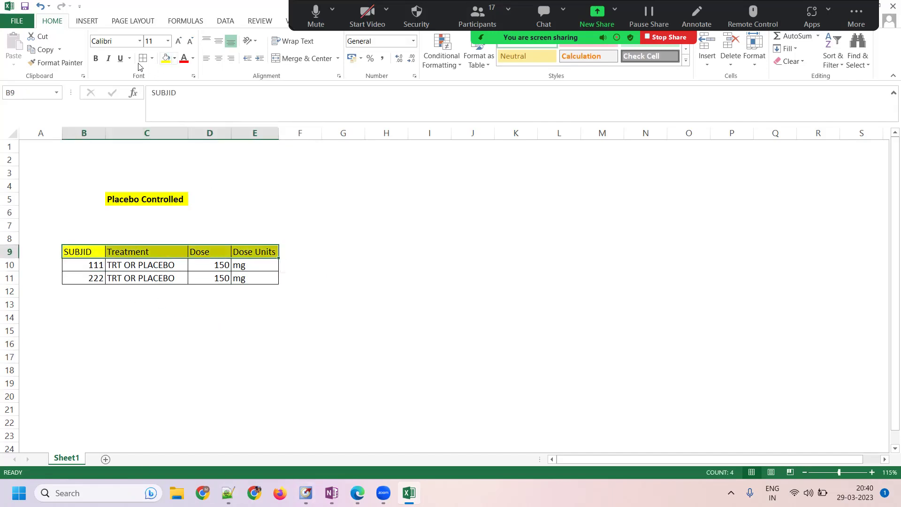
{"action": "left_click", "coordinate": [219, 58]}
{"action": "left_click", "coordinate": [222, 43]}
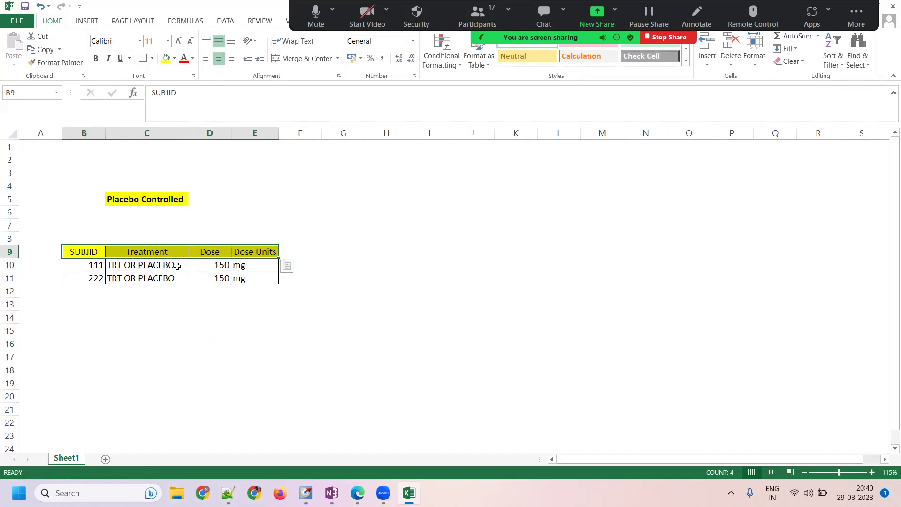
{"action": "key", "text": "ctrl+b"}
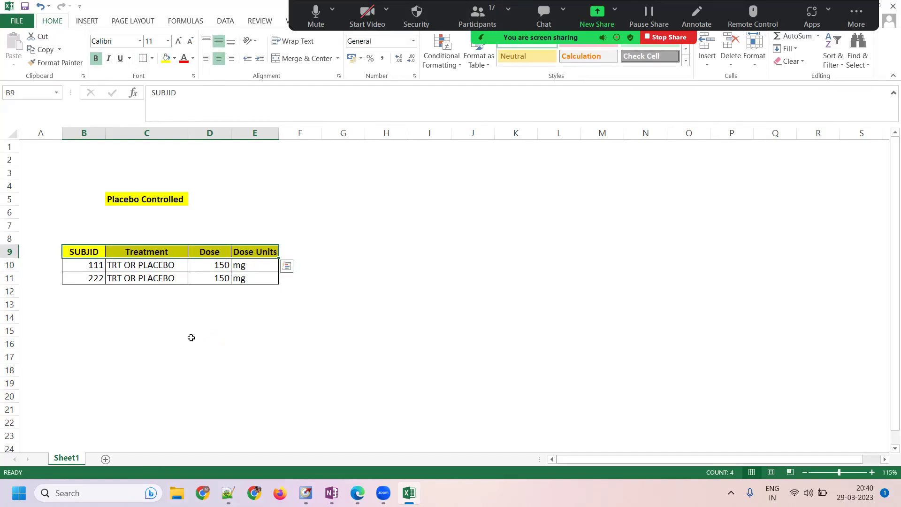
{"action": "left_click", "coordinate": [191, 334]}
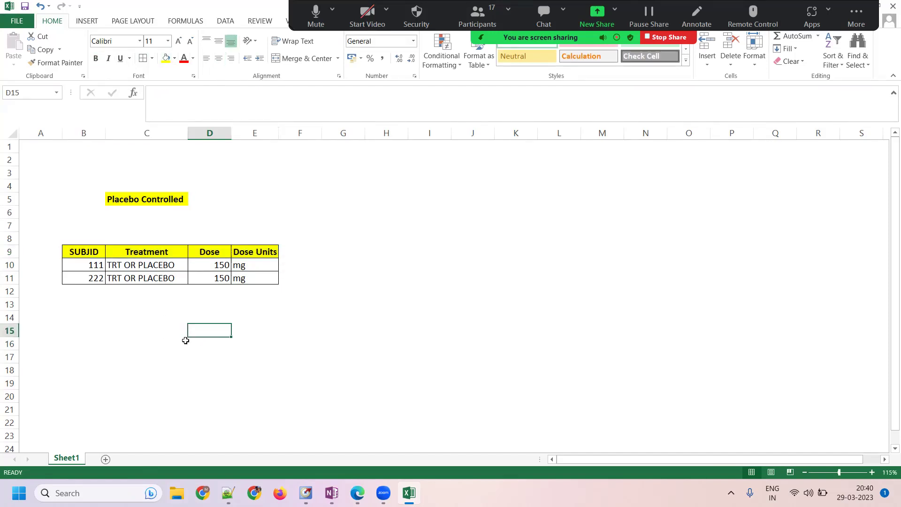
Merge and centre B7:E7 above the table and enter the title EC
{"action": "left_click", "coordinate": [147, 266]}
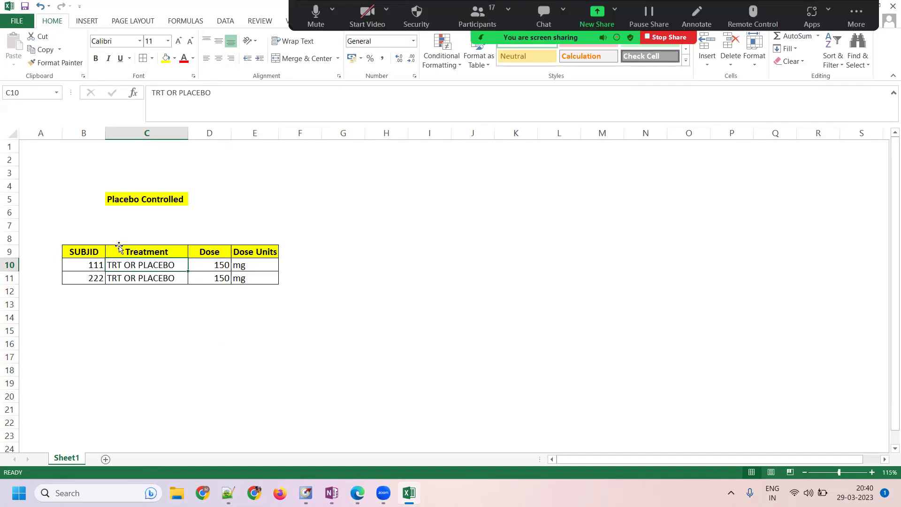
{"action": "key", "text": "Up"}
{"action": "key", "text": "Up"}
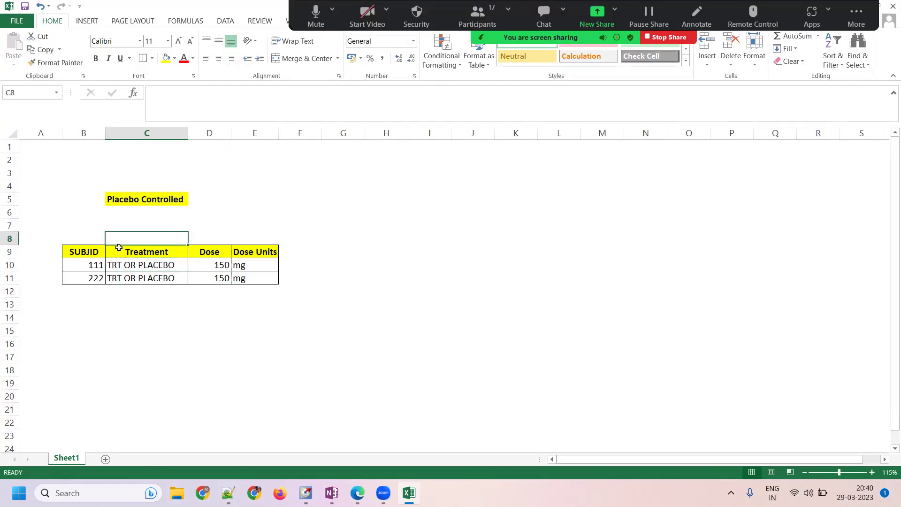
{"action": "left_click_drag", "start_coordinate": [70, 224], "coordinate": [265, 225]}
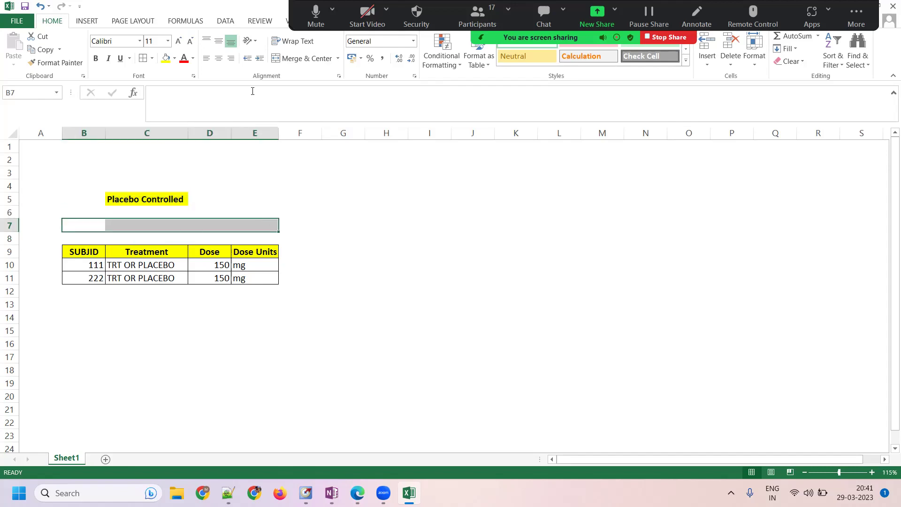
{"action": "left_click", "coordinate": [301, 58]}
{"action": "type", "text": "EC"}
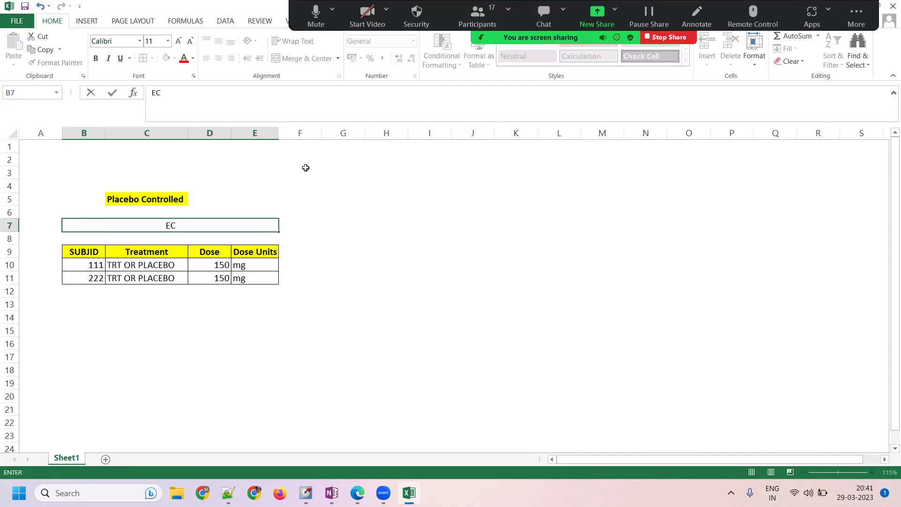
{"action": "left_click", "coordinate": [182, 247]}
Give the merged EC title cell a yellow fill and bold text
{"action": "left_click", "coordinate": [179, 229]}
{"action": "left_click", "coordinate": [166, 58]}
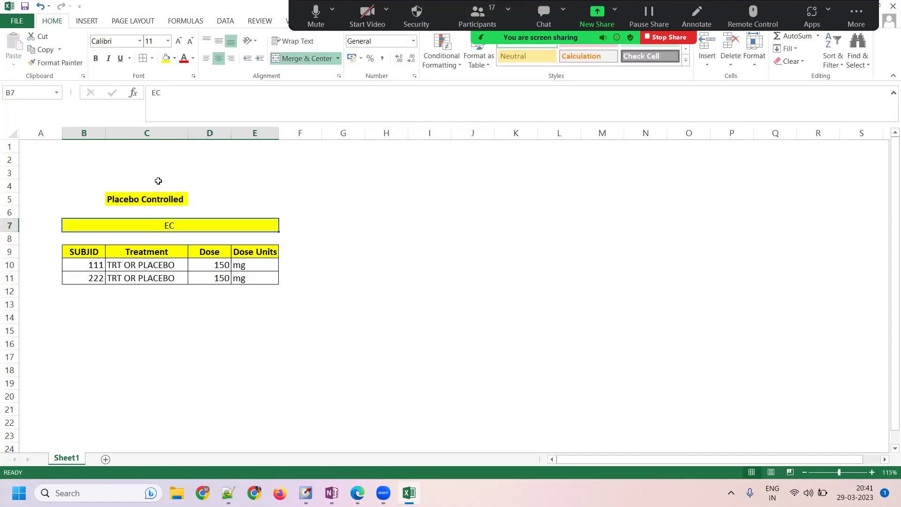
{"action": "key", "text": "ctrl+b"}
{"action": "left_click", "coordinate": [108, 240]}
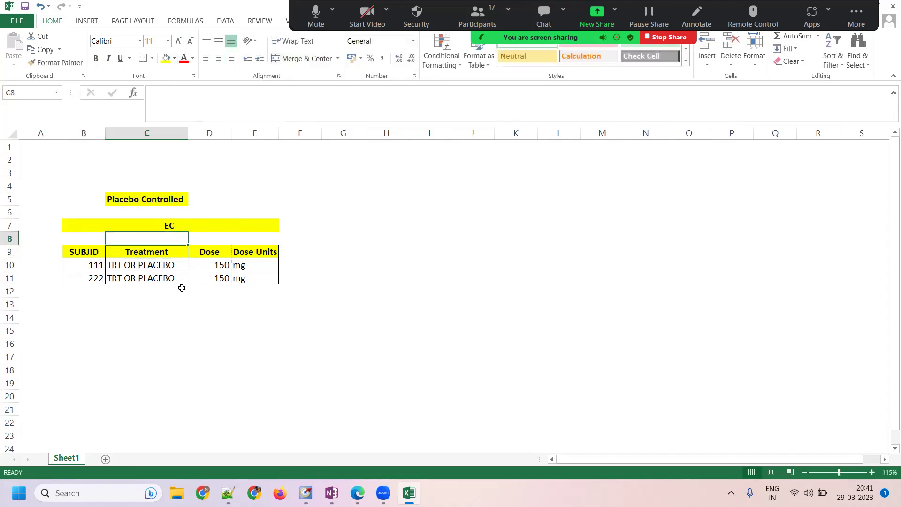
Enter the variable names SUBJID, ECTRT, ECDOSE and ECDOSU in B8:E8 above the column headings
{"action": "left_click", "coordinate": [72, 240]}
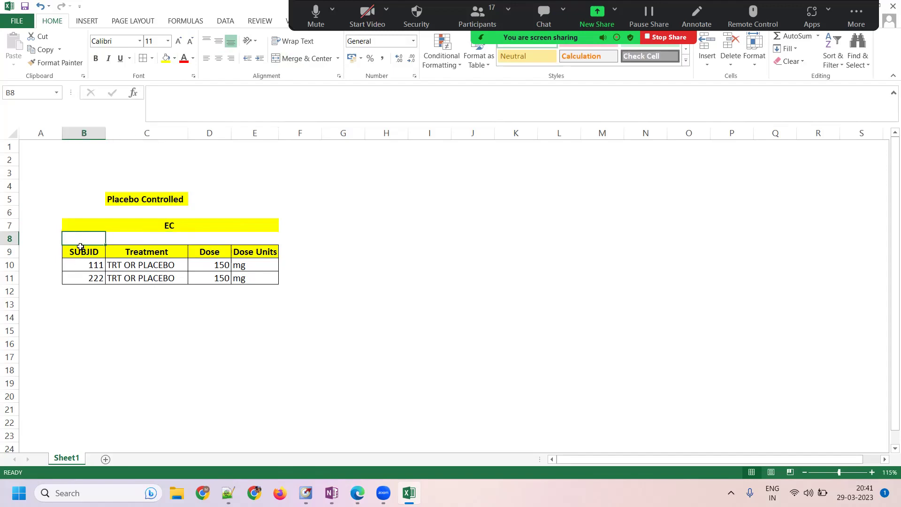
{"action": "type", "text": "SUBJID"}
{"action": "key", "text": "Tab"}
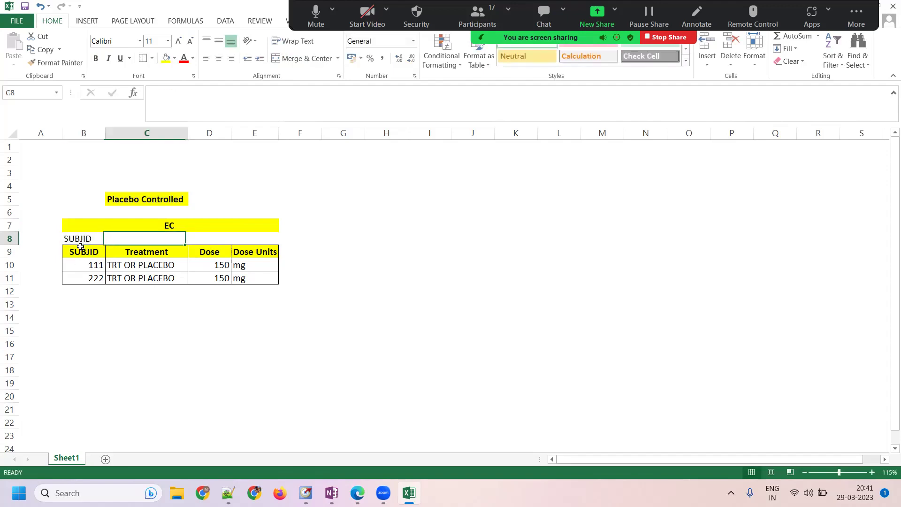
{"action": "type", "text": "ECTRT"}
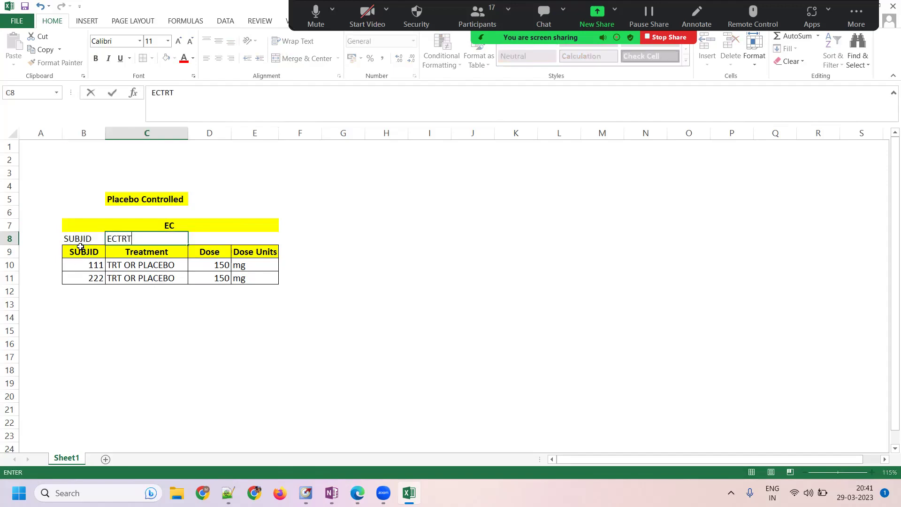
{"action": "key", "text": "Tab"}
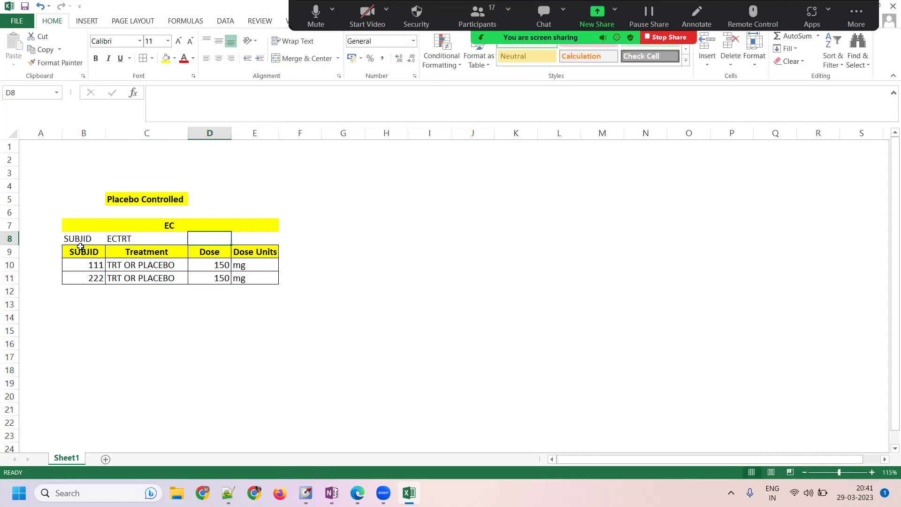
{"action": "type", "text": "ECDOS"}
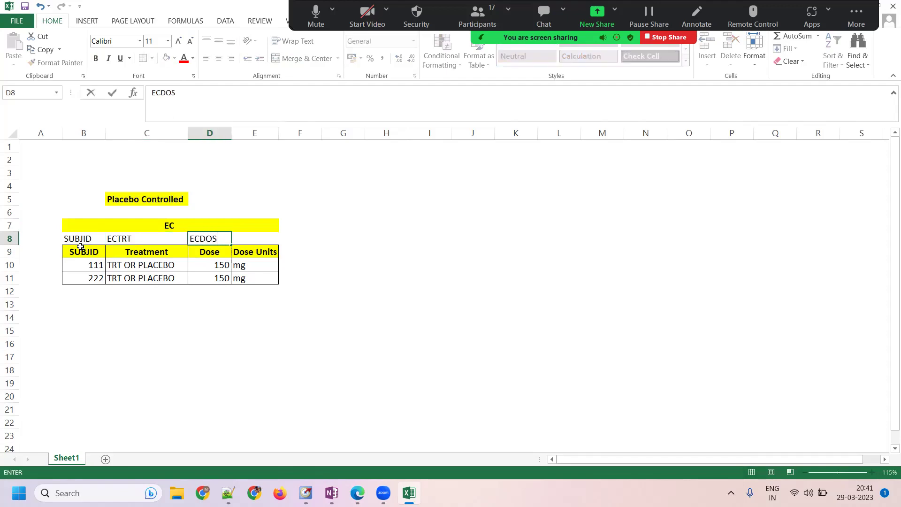
{"action": "type", "text": "E"}
{"action": "key", "text": "Tab"}
{"action": "type", "text": "E"}
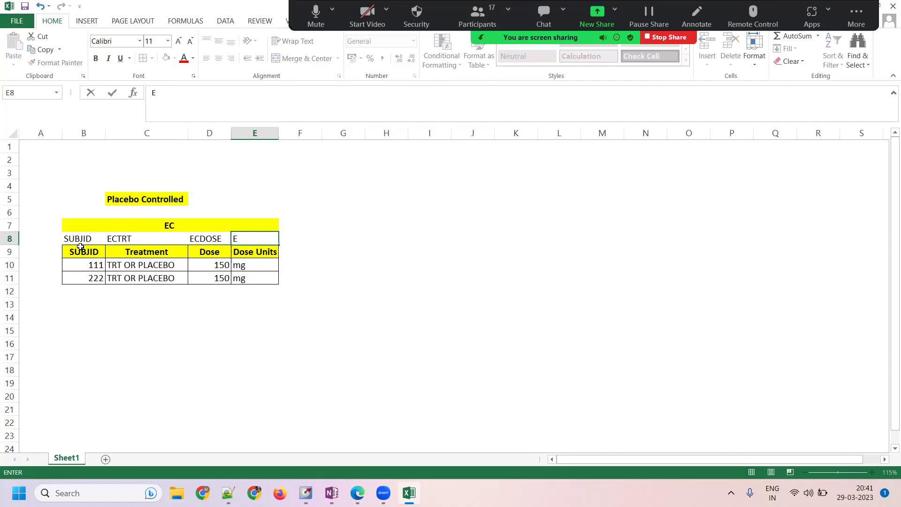
{"action": "type", "text": "CDOSU"}
{"action": "key", "text": "Tab"}
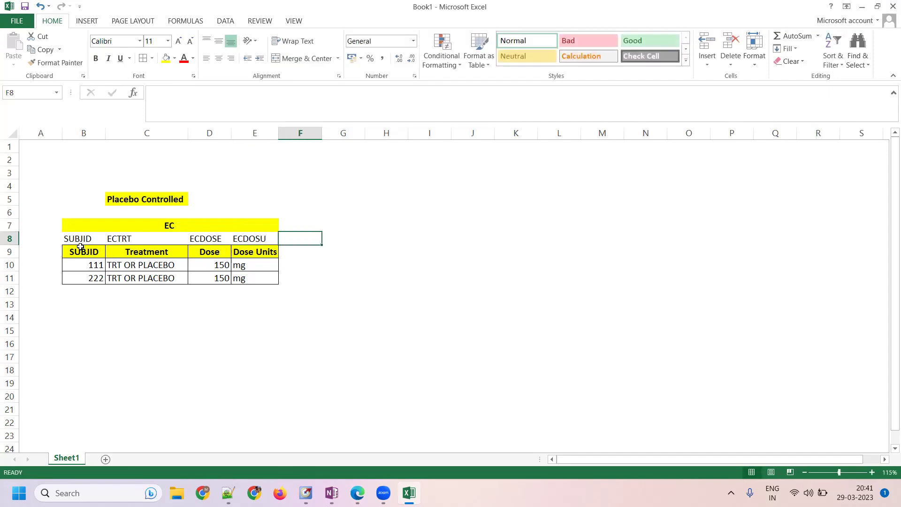
Format the variable name row B8:E8 with centre and middle alignment, bold text and yellow fill
{"action": "left_click_drag", "start_coordinate": [87, 236], "coordinate": [258, 253]}
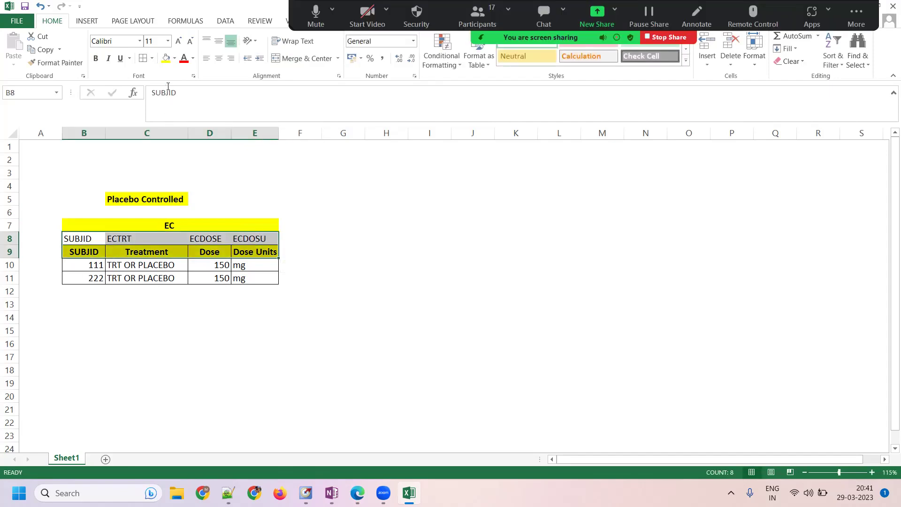
{"action": "left_click", "coordinate": [218, 58]}
{"action": "left_click", "coordinate": [219, 41]}
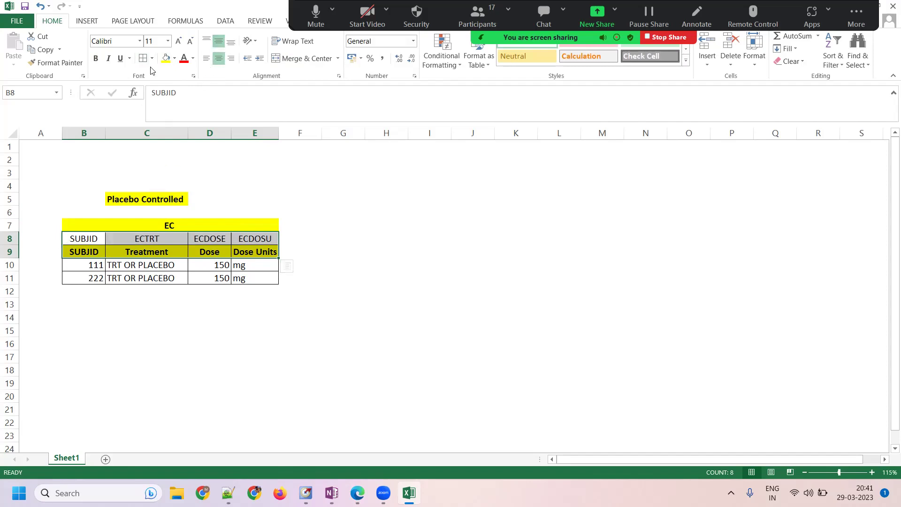
{"action": "left_click", "coordinate": [96, 65]}
{"action": "left_click", "coordinate": [356, 225]}
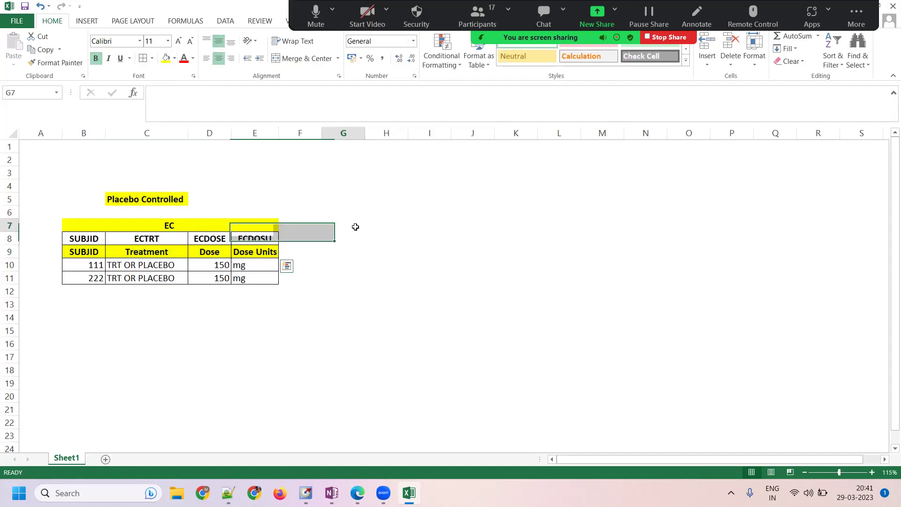
{"action": "left_click_drag", "start_coordinate": [68, 226], "coordinate": [81, 251]}
{"action": "left_click", "coordinate": [165, 58]}
{"action": "left_click", "coordinate": [299, 225]}
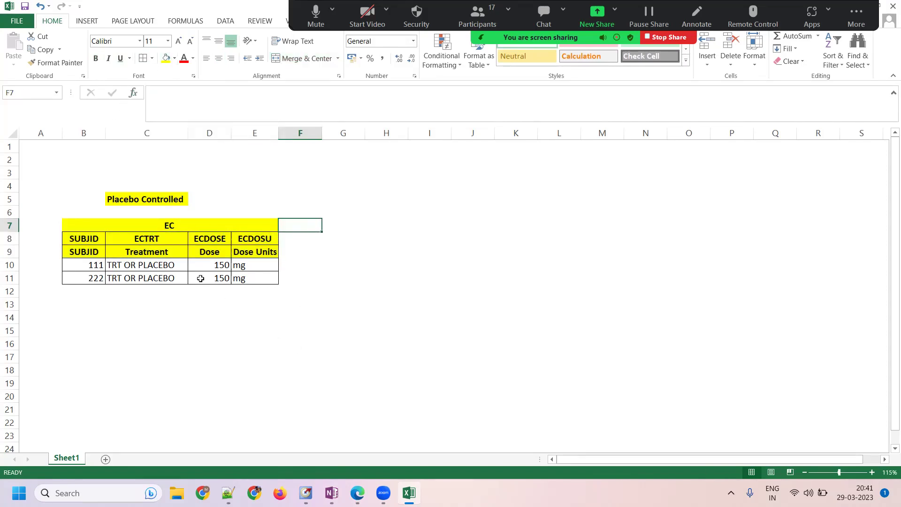
Review the ECTRT heading and the subject, treatment and dose entries in the EC table
{"action": "left_click", "coordinate": [178, 242]}
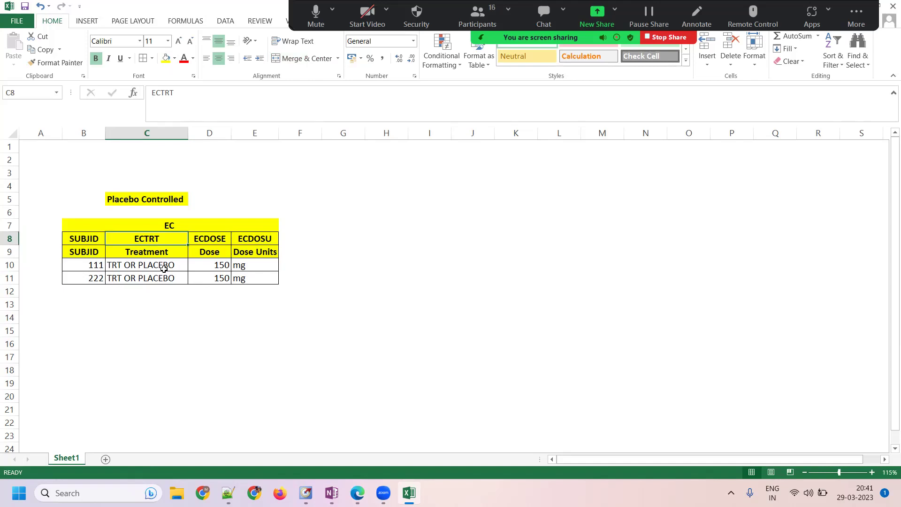
{"action": "left_click", "coordinate": [166, 267]}
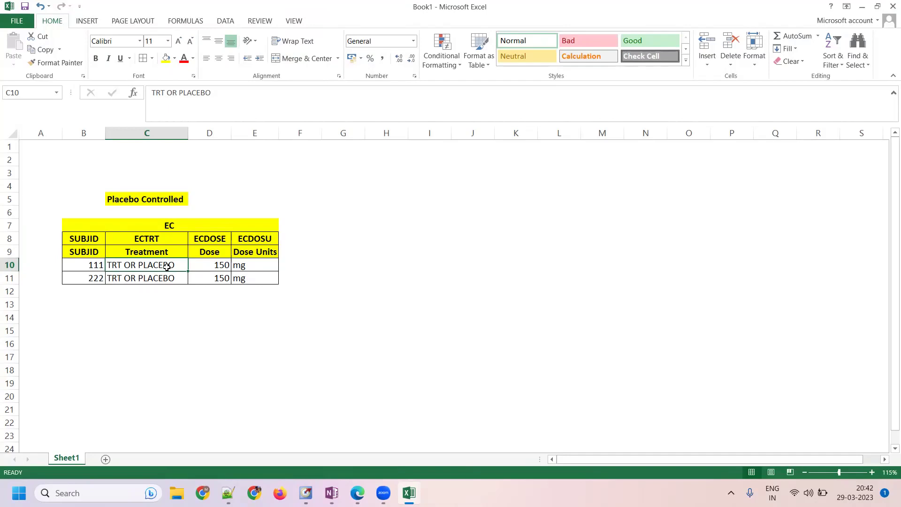
{"action": "left_click", "coordinate": [205, 266]}
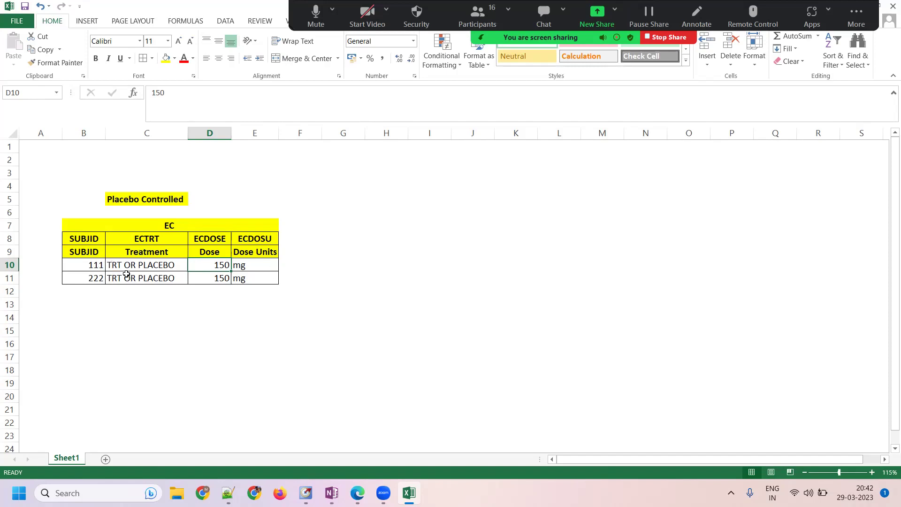
{"action": "left_click", "coordinate": [96, 266]}
{"action": "left_click", "coordinate": [139, 265]}
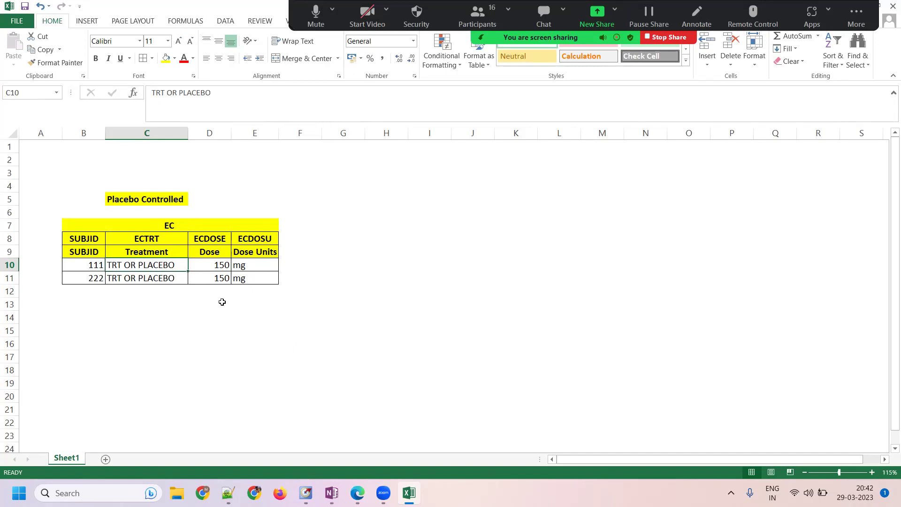
{"action": "left_click_drag", "start_coordinate": [109, 232], "coordinate": [228, 276]}
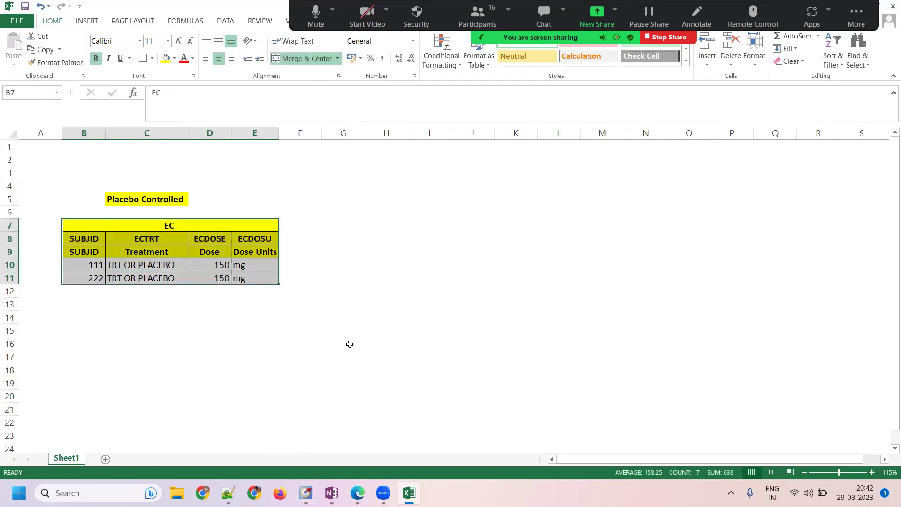
{"action": "left_click", "coordinate": [381, 278]}
Copy the whole EC table B7:E11 and paste it starting at I7
{"action": "left_click_drag", "start_coordinate": [96, 228], "coordinate": [173, 278]}
{"action": "key", "text": "ctrl+c"}
{"action": "left_click", "coordinate": [420, 226]}
{"action": "key", "text": "ctrl+v"}
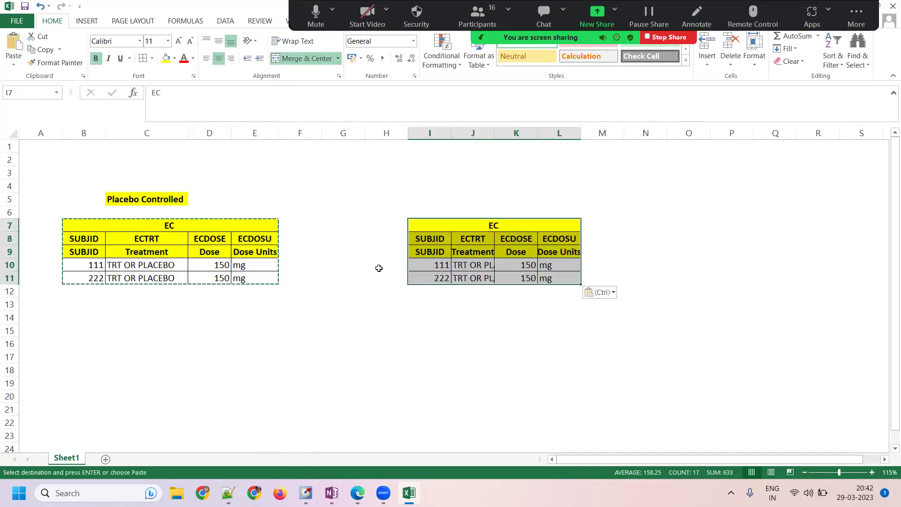
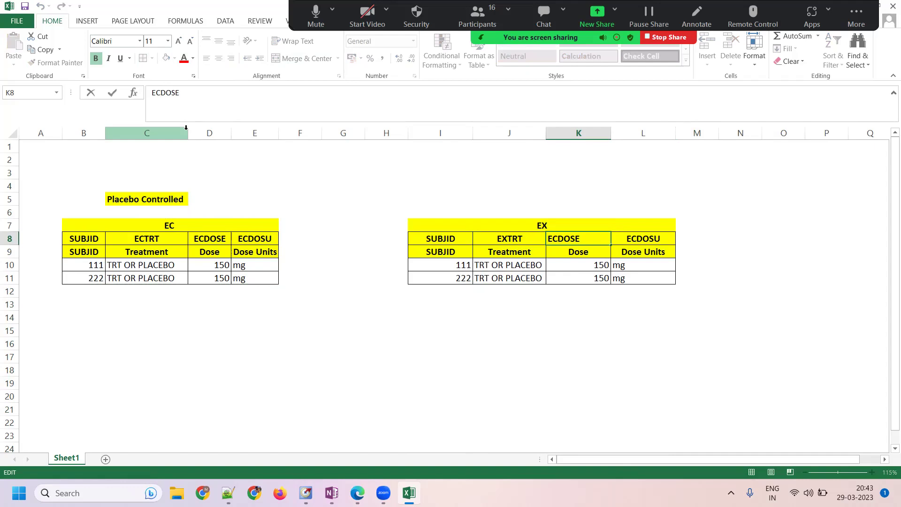
Change the copied table's variable names in K8 and L8 to EXDOSE and EXDOSU
{"action": "key", "text": "Tab"}
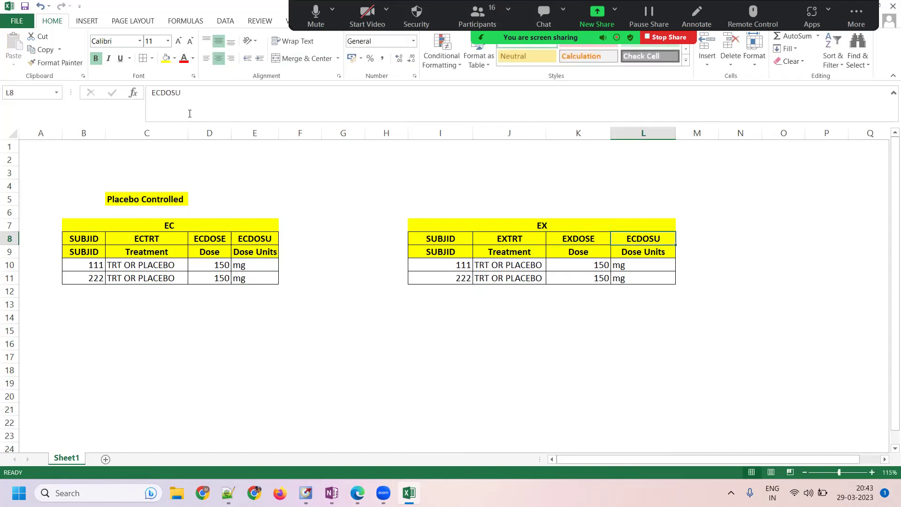
{"action": "left_click", "coordinate": [165, 93]}
{"action": "key", "text": "BackSpace"}
{"action": "type", "text": "X"}
{"action": "key", "text": "Tab"}
{"action": "left_click", "coordinate": [428, 253]}
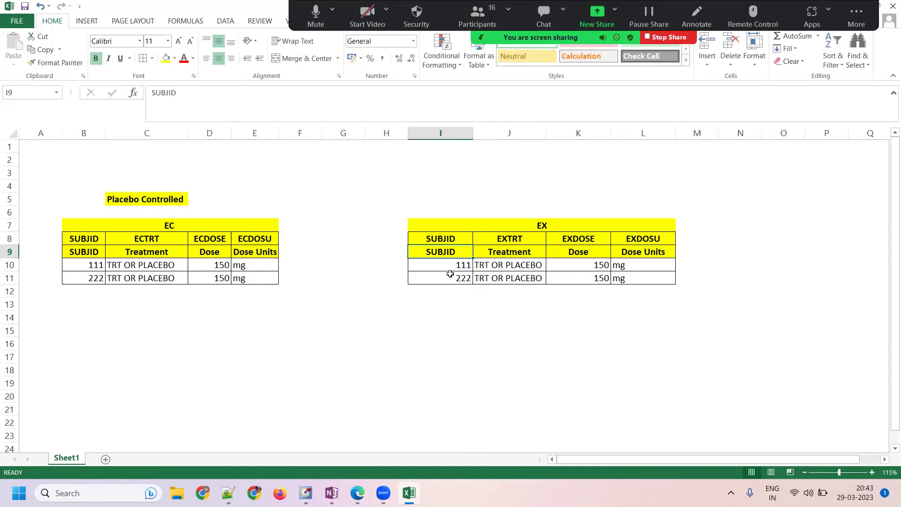
{"action": "left_click", "coordinate": [504, 253]}
{"action": "left_click", "coordinate": [583, 246]}
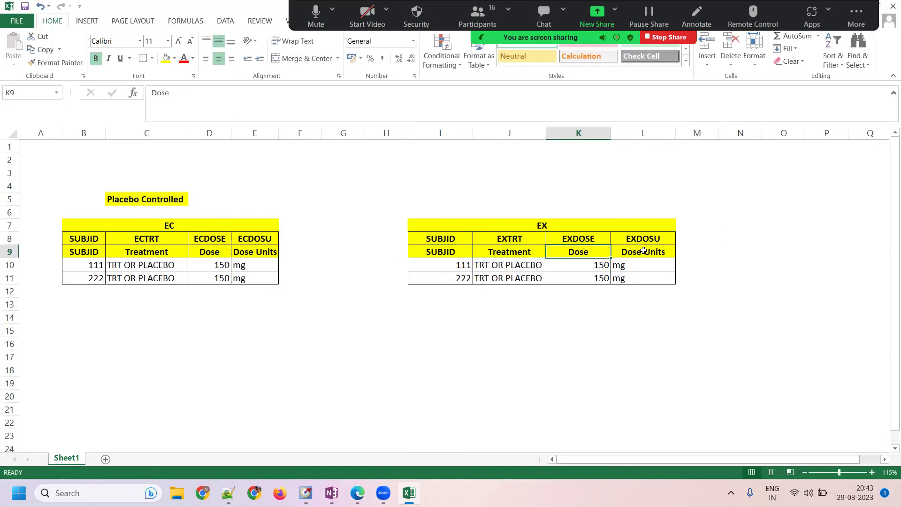
{"action": "left_click", "coordinate": [644, 251]}
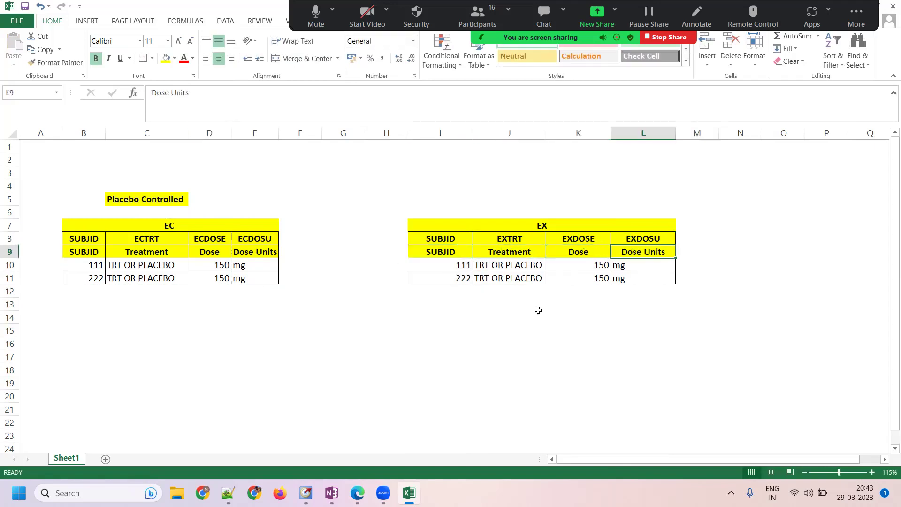
Insert a right block arrow spanning the gap between the EC and EX tables, level with the heading rows
{"action": "left_click", "coordinate": [329, 257]}
{"action": "left_click", "coordinate": [93, 22]}
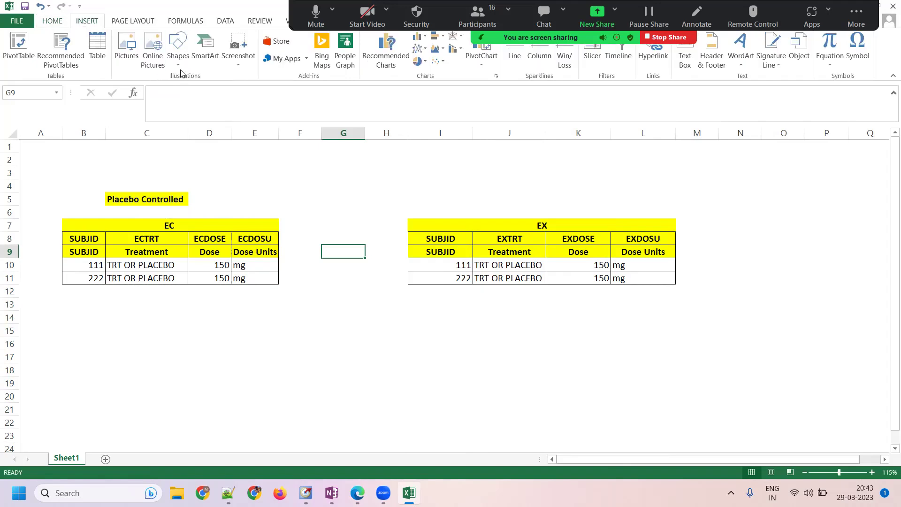
{"action": "left_click", "coordinate": [179, 49]}
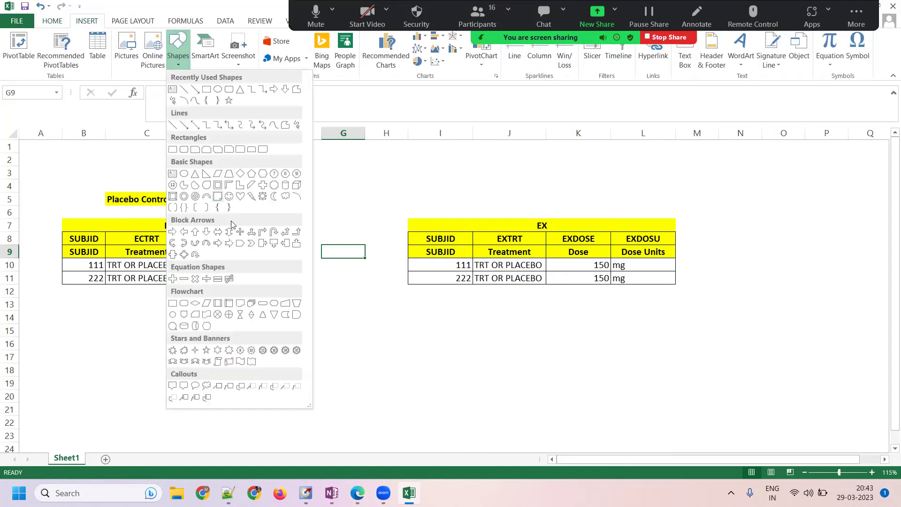
{"action": "left_click", "coordinate": [172, 232]}
{"action": "mouse_move", "coordinate": [284, 254]}
{"action": "left_mouse_down"}
{"action": "mouse_move", "coordinate": [374, 262]}
{"action": "mouse_move", "coordinate": [403, 275]}
{"action": "left_mouse_up"}
{"action": "left_click_drag", "start_coordinate": [363, 255], "coordinate": [363, 244]}
{"action": "left_click", "coordinate": [493, 332]}
{"action": "left_click", "coordinate": [436, 271]}
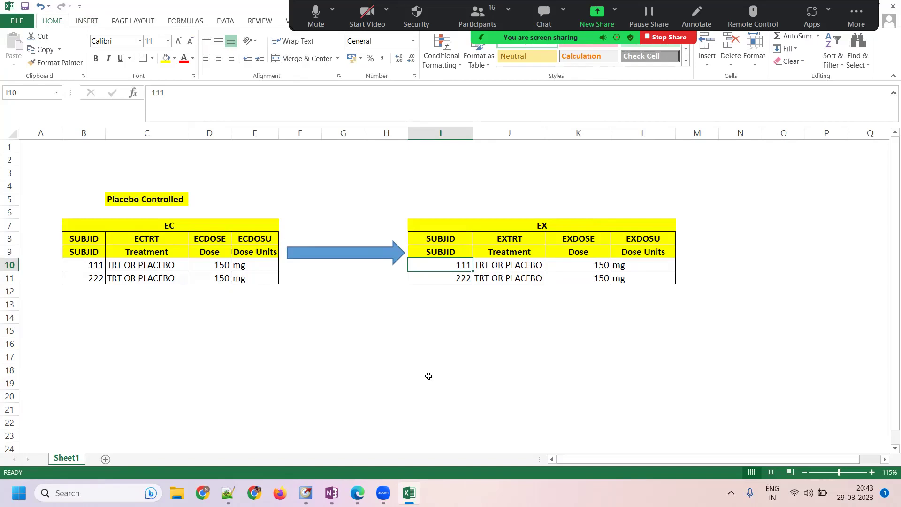
Shorten the first subject's treatment in J10 of the EX table to TRT
{"action": "left_click", "coordinate": [506, 263]}
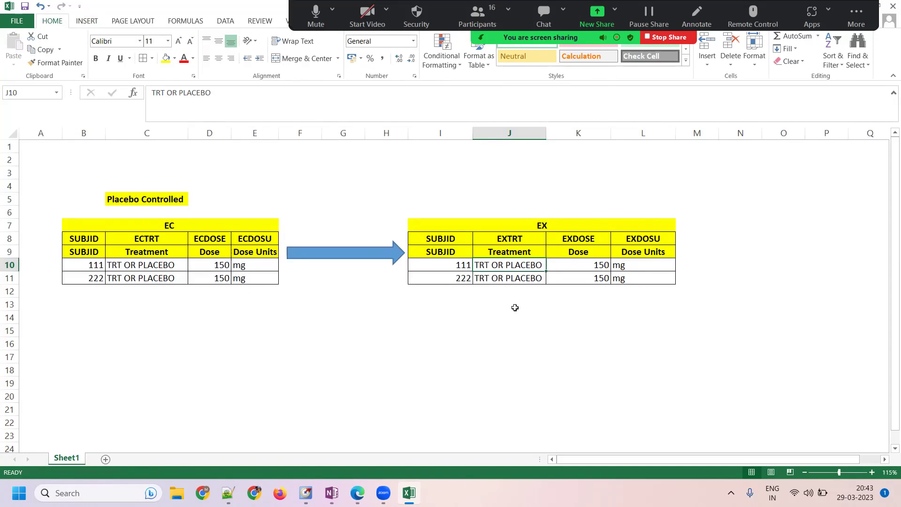
{"action": "key", "text": "F2"}
{"action": "key", "text": "shift+Left"}
{"action": "key", "text": "shift+Left"}
{"action": "key", "text": "shift+Left"}
{"action": "key", "text": "shift+Left"}
{"action": "key", "text": "shift+Left"}
{"action": "key", "text": "shift+Left"}
{"action": "key", "text": "shift+Left"}
{"action": "key", "text": "shift+Left"}
{"action": "key", "text": "shift+Left"}
{"action": "key", "text": "shift+Left"}
{"action": "key", "text": "shift+Left"}
{"action": "key", "text": "Delete"}
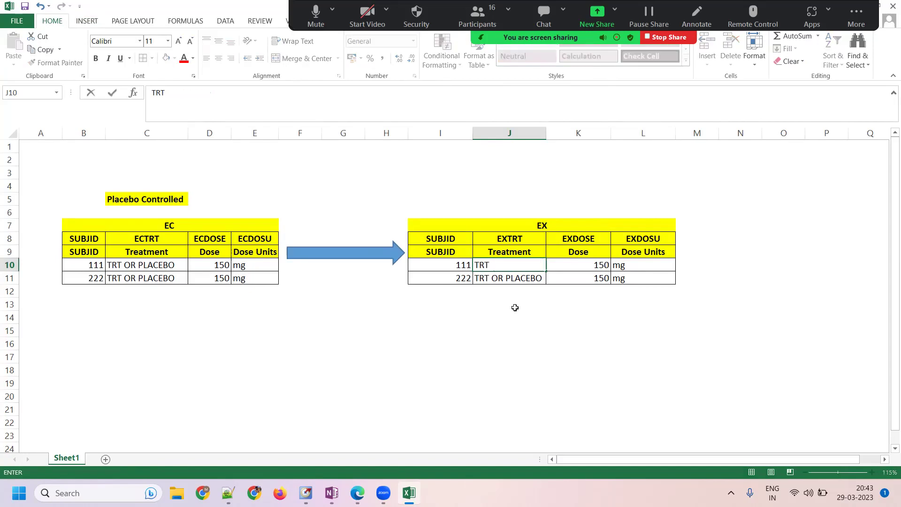
{"action": "key", "text": "Tab"}
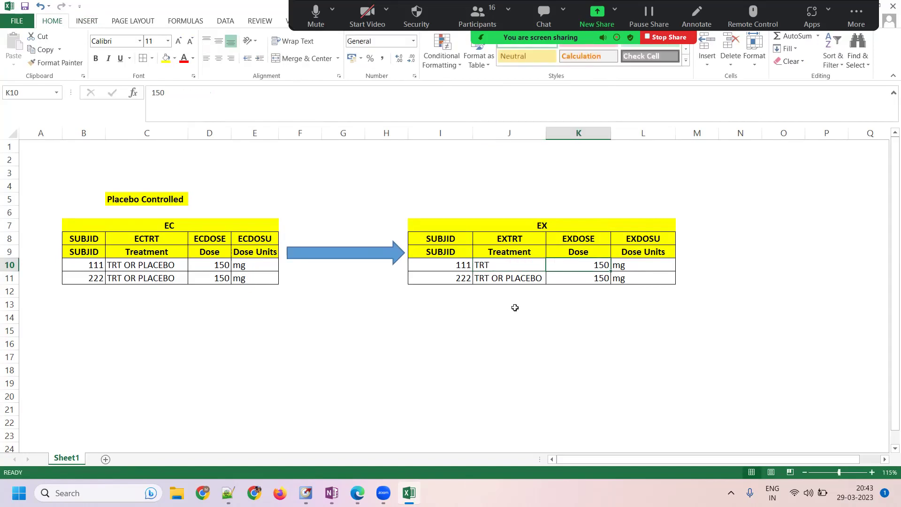
{"action": "left_click", "coordinate": [627, 269]}
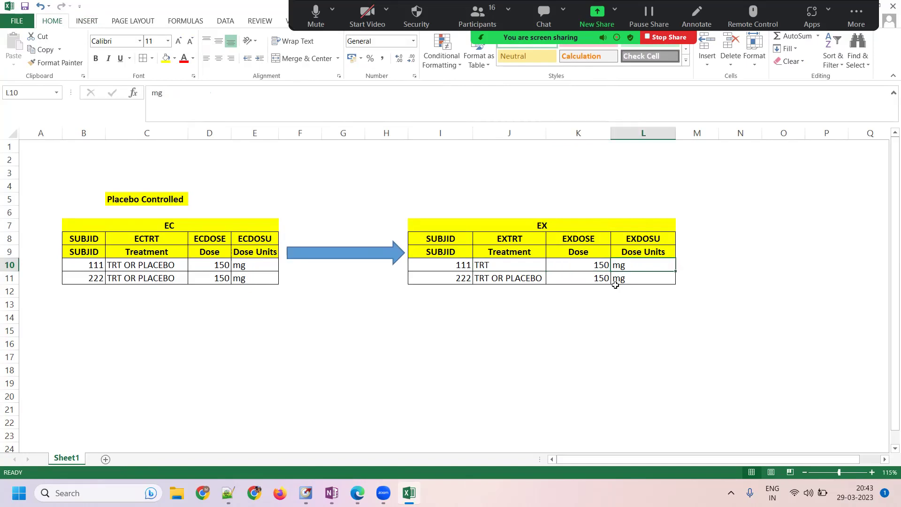
Set the second subject's EX treatment in J11 to PLACEBO and the dose in K11 to 0
{"action": "left_click", "coordinate": [489, 277]}
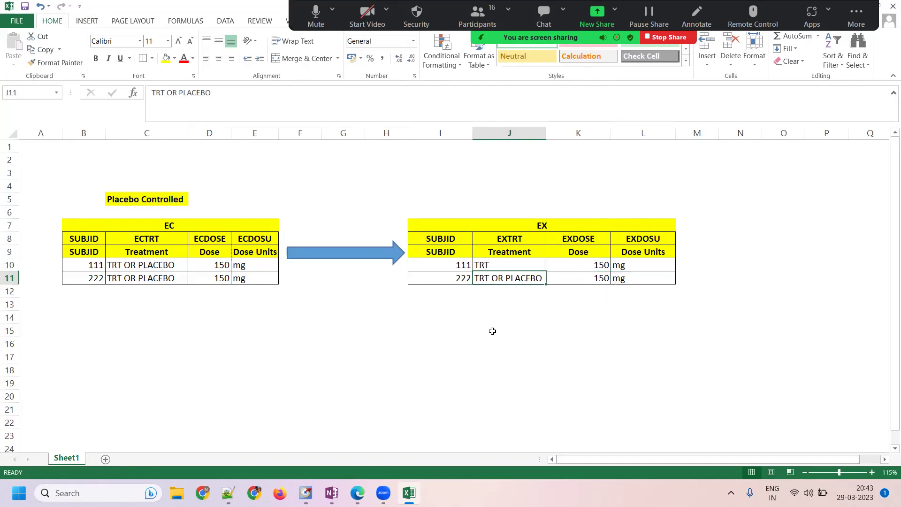
{"action": "left_click_drag", "start_coordinate": [181, 95], "coordinate": [148, 88]}
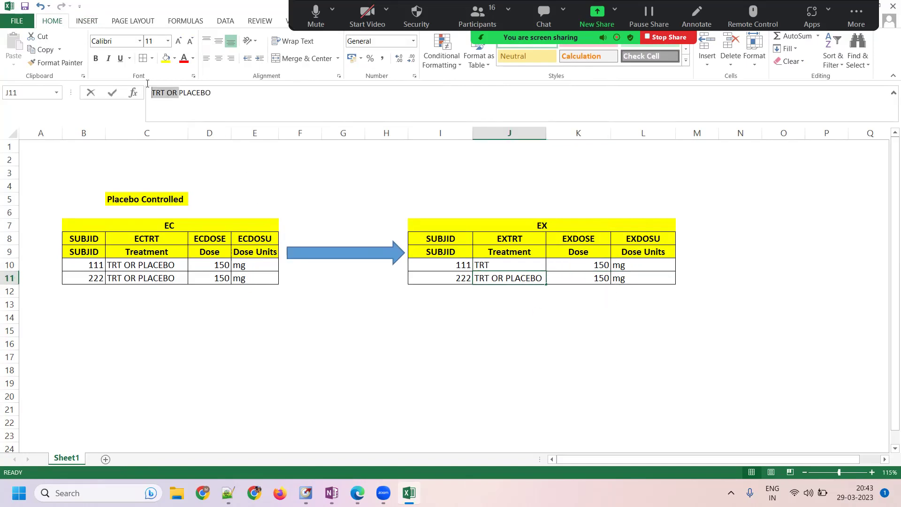
{"action": "key", "text": "BackSpace"}
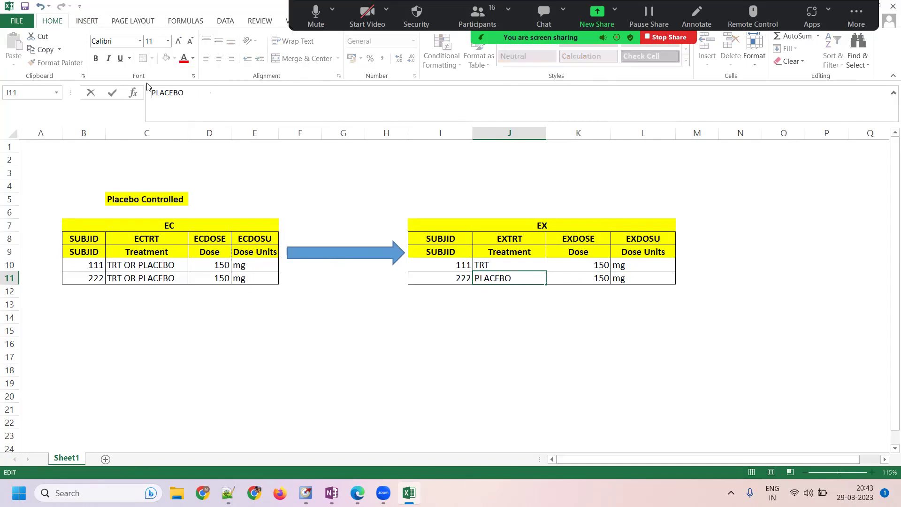
{"action": "key", "text": "Tab"}
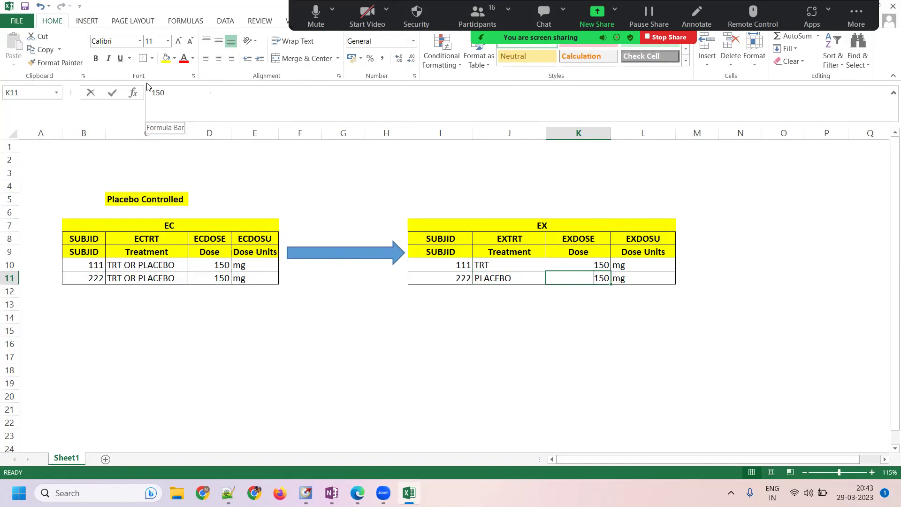
{"action": "type", "text": "0"}
{"action": "key", "text": "Tab"}
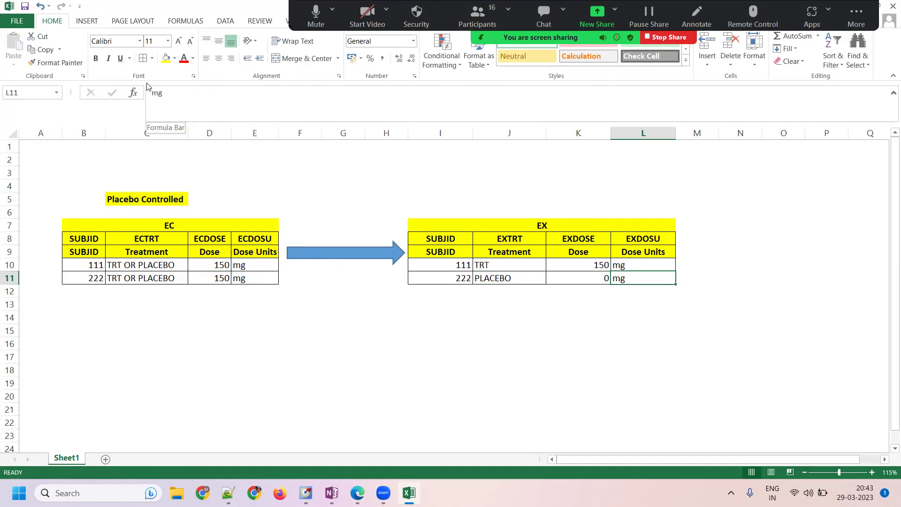
Compare the EC table's treatment entries with the EX table's subject, treatment and dose entries
{"action": "left_click", "coordinate": [153, 265]}
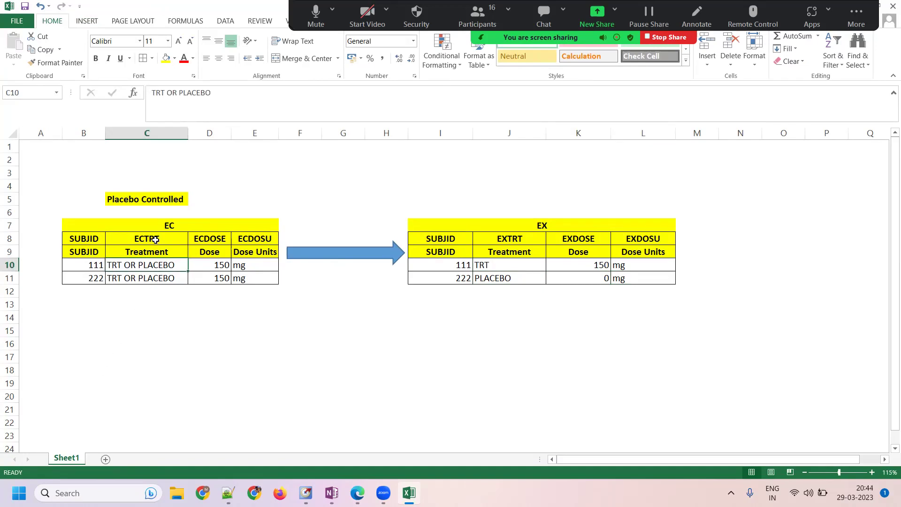
{"action": "left_click_drag", "start_coordinate": [118, 224], "coordinate": [181, 277]}
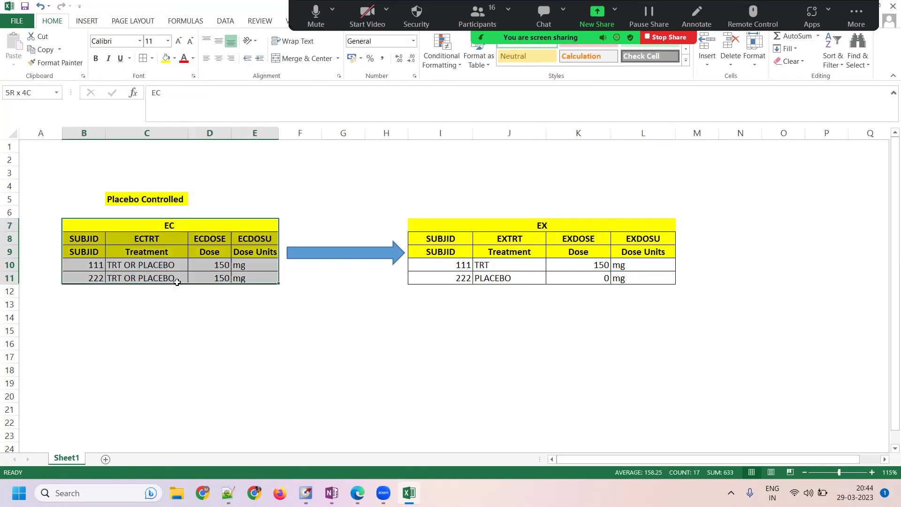
{"action": "left_click", "coordinate": [479, 228]}
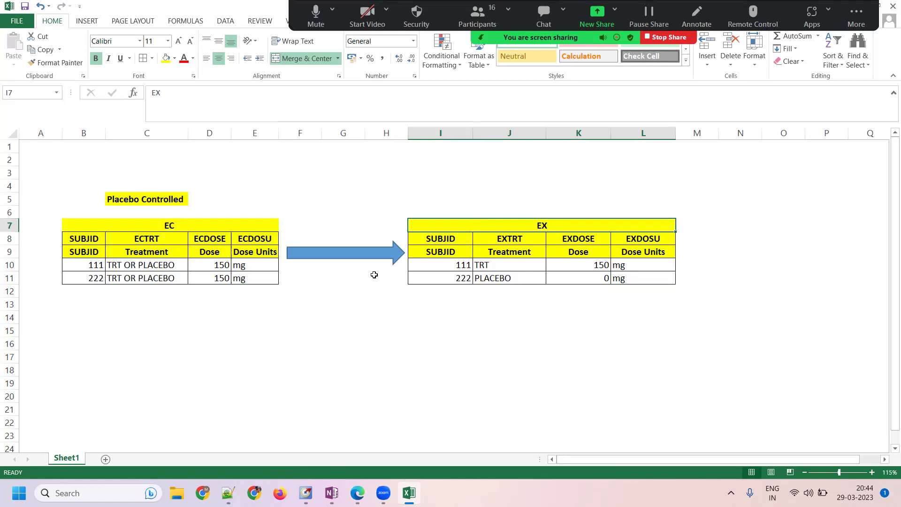
{"action": "left_click", "coordinate": [164, 265]}
{"action": "key", "text": "shift+Down"}
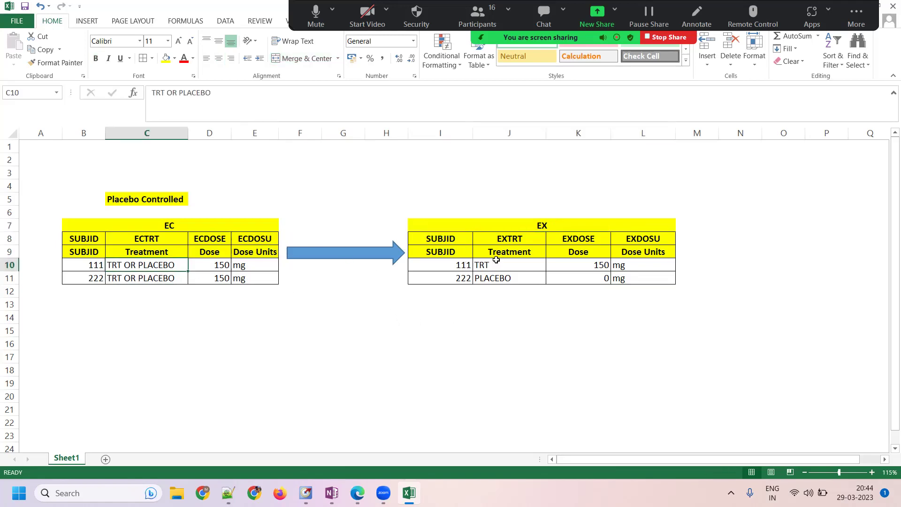
{"action": "left_click", "coordinate": [493, 263]}
{"action": "left_click", "coordinate": [453, 269]}
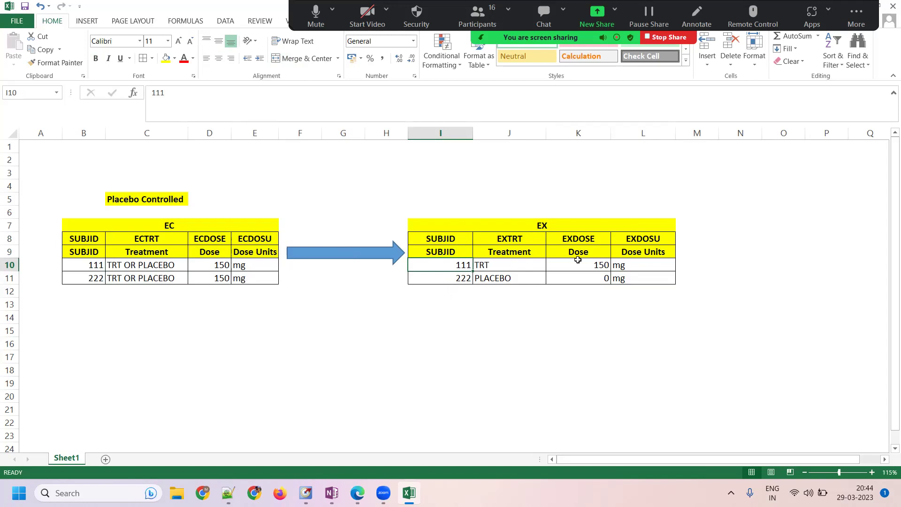
{"action": "left_click", "coordinate": [466, 280]}
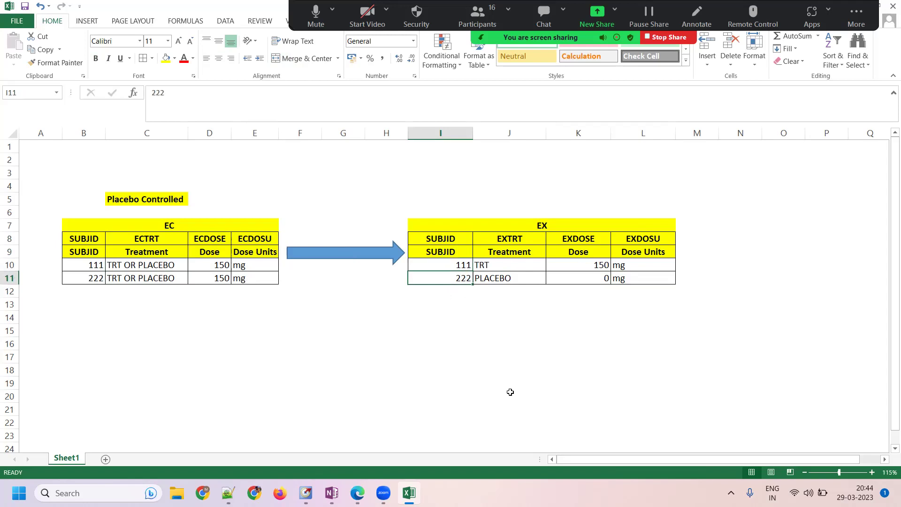
{"action": "left_click", "coordinate": [506, 271]}
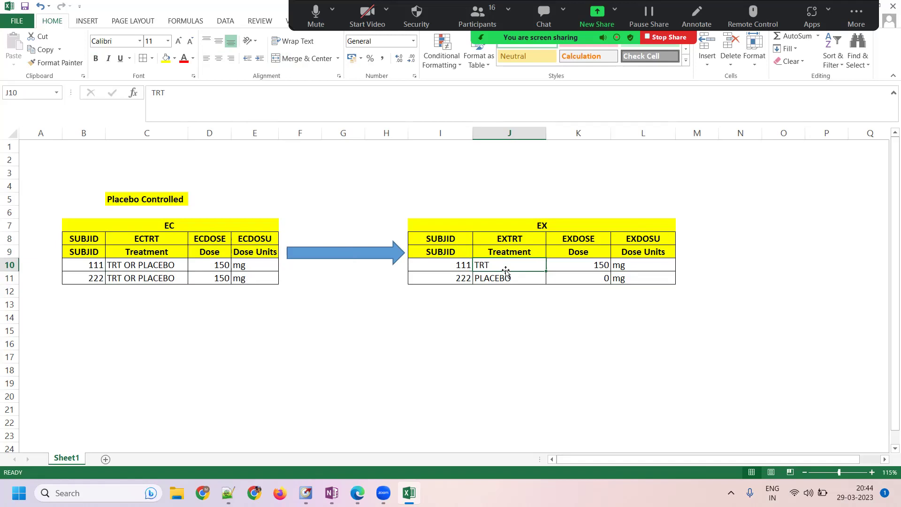
{"action": "left_click", "coordinate": [580, 262]}
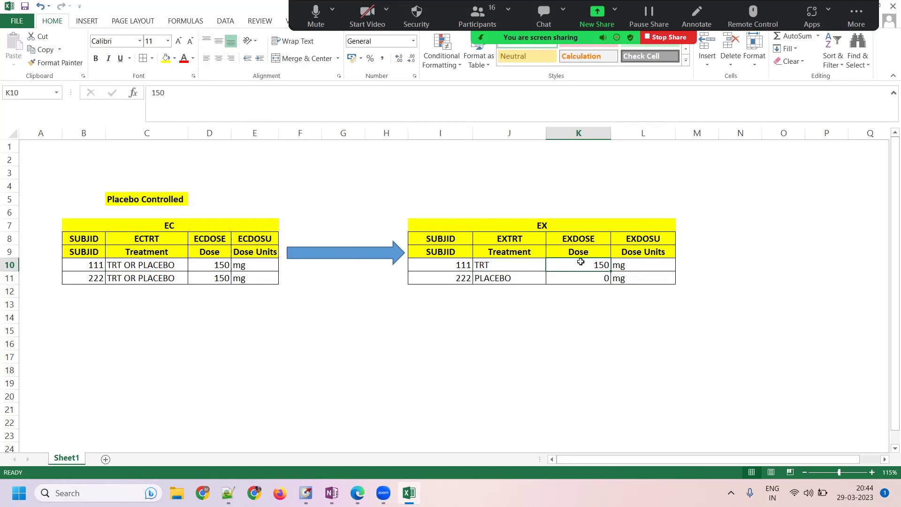
{"action": "left_click", "coordinate": [508, 280]}
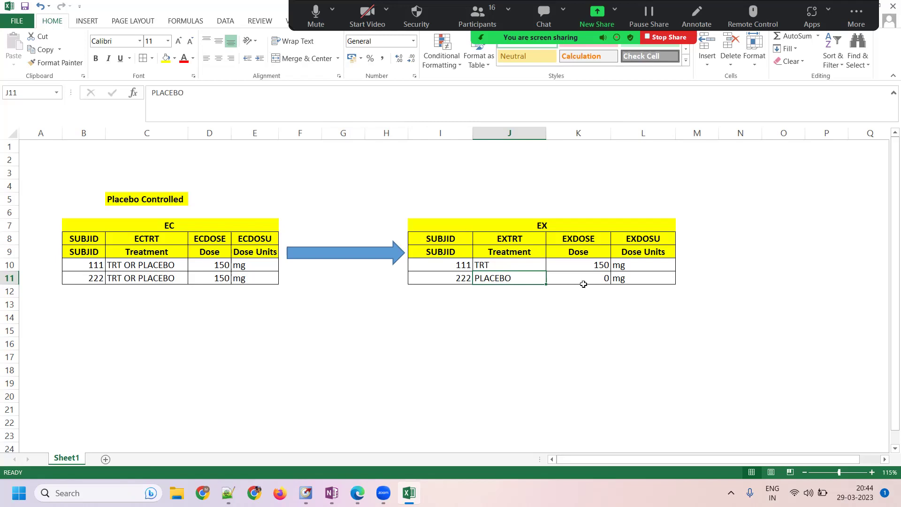
{"action": "left_click", "coordinate": [584, 280]}
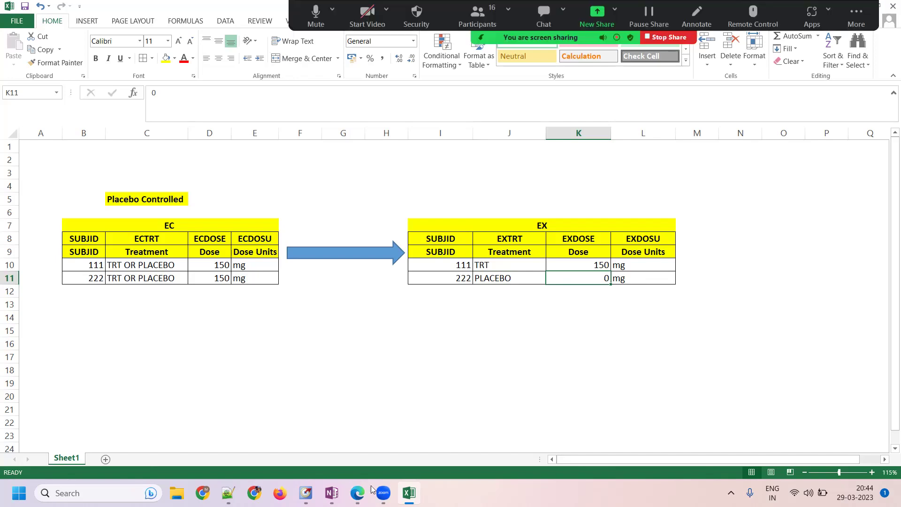
Switch to OneNote and write "EX domain is derived" on the Exposure (EX) page
{"action": "left_click", "coordinate": [332, 493]}
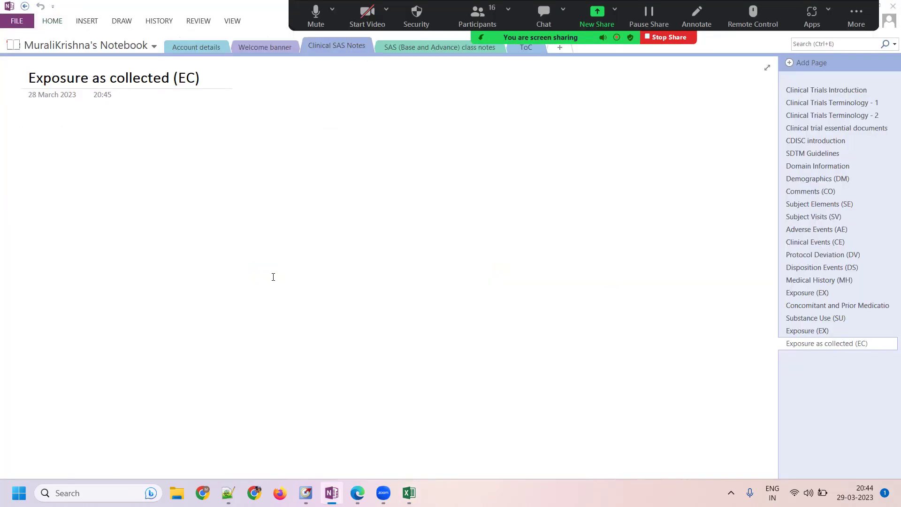
{"action": "left_click", "coordinate": [803, 330]}
{"action": "left_click", "coordinate": [29, 129]}
{"action": "type", "text": "EX domain is always"}
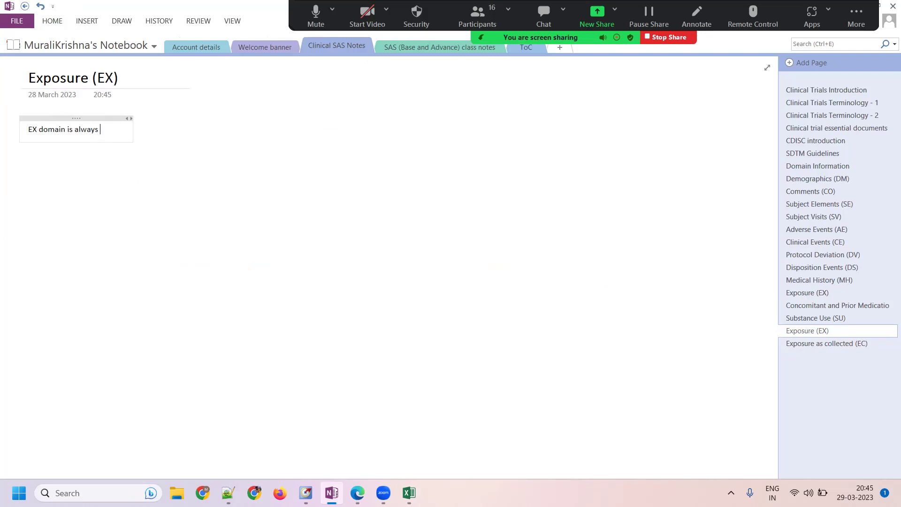
{"action": "key", "text": "BackSpace"}
{"action": "key", "text": "BackSpace"}
{"action": "key", "text": "BackSpace"}
{"action": "key", "text": "BackSpace"}
{"action": "key", "text": "BackSpace"}
{"action": "key", "text": "BackSpace"}
{"action": "key", "text": "BackSpace"}
{"action": "type", "text": "derived"}
{"action": "key", "text": "Return"}
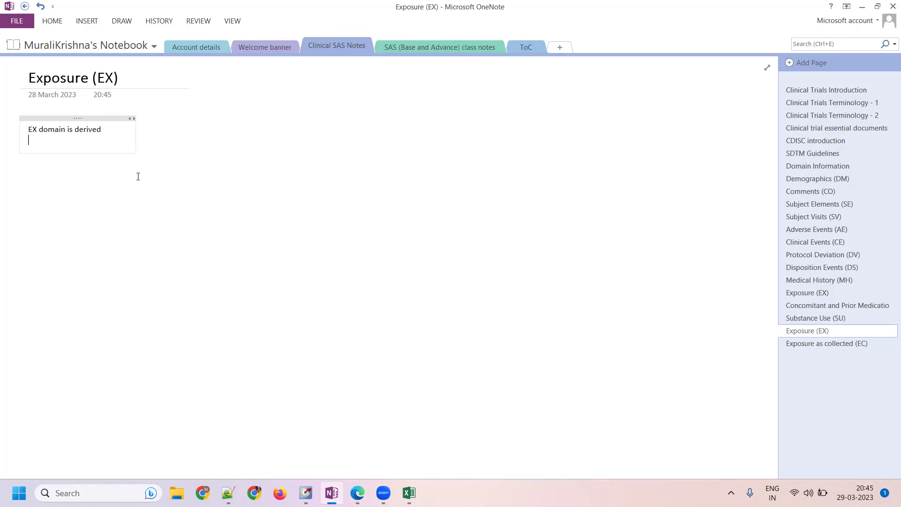
Return to Excel and copy the whole EC table to a second location starting at B14
{"action": "key", "text": "alt+Tab"}
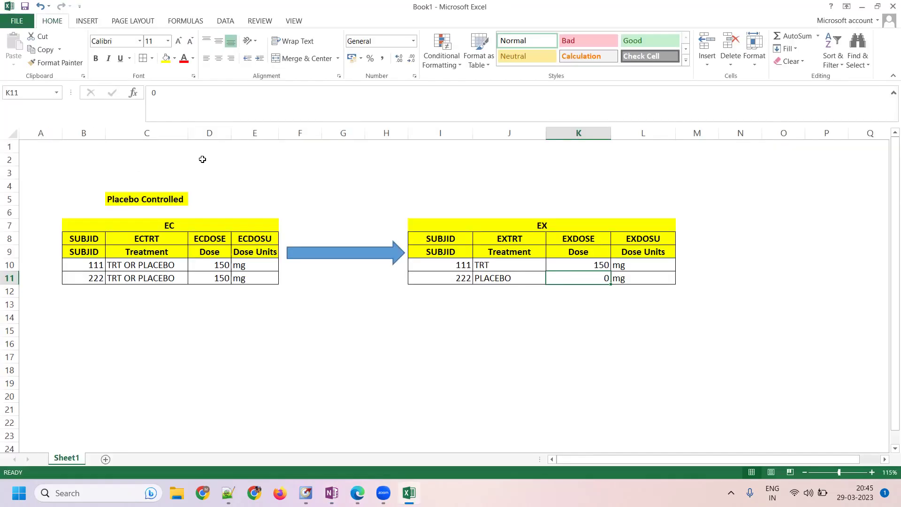
{"action": "left_click", "coordinate": [185, 353]}
{"action": "left_click_drag", "start_coordinate": [93, 228], "coordinate": [207, 278]}
{"action": "key", "text": "ctrl+c"}
{"action": "left_click", "coordinate": [82, 315]}
{"action": "key", "text": "ctrl+v"}
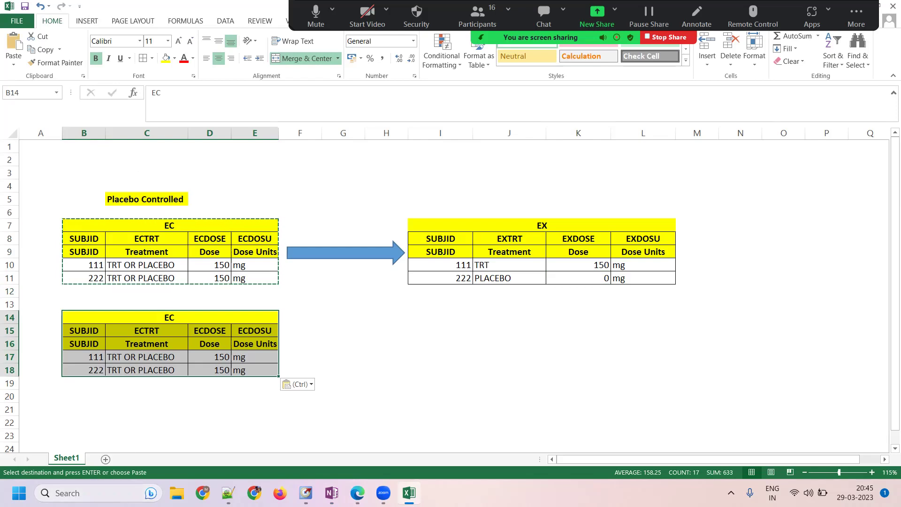
Move the copied EC table down two rows so that it starts at B16
{"action": "left_click", "coordinate": [175, 356]}
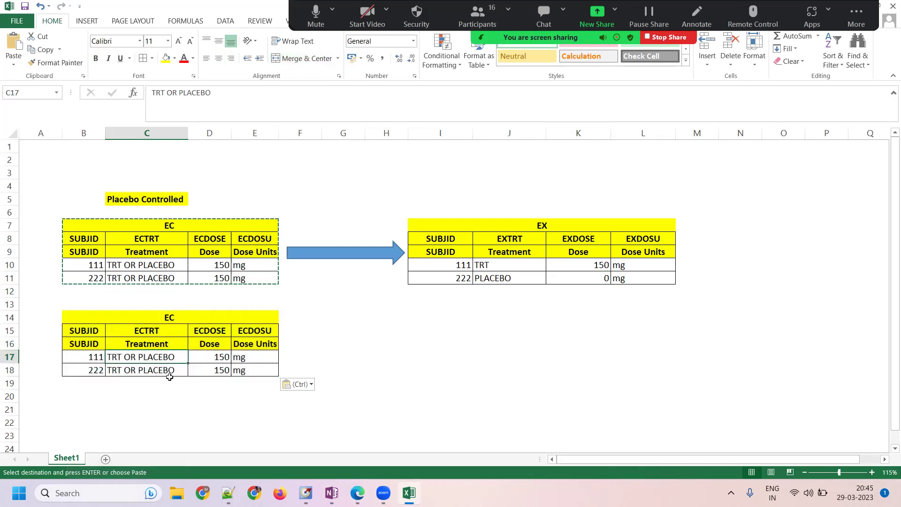
{"action": "left_click", "coordinate": [141, 304]}
{"action": "left_click_drag", "start_coordinate": [84, 317], "coordinate": [225, 370]}
{"action": "key", "text": "ctrl+c"}
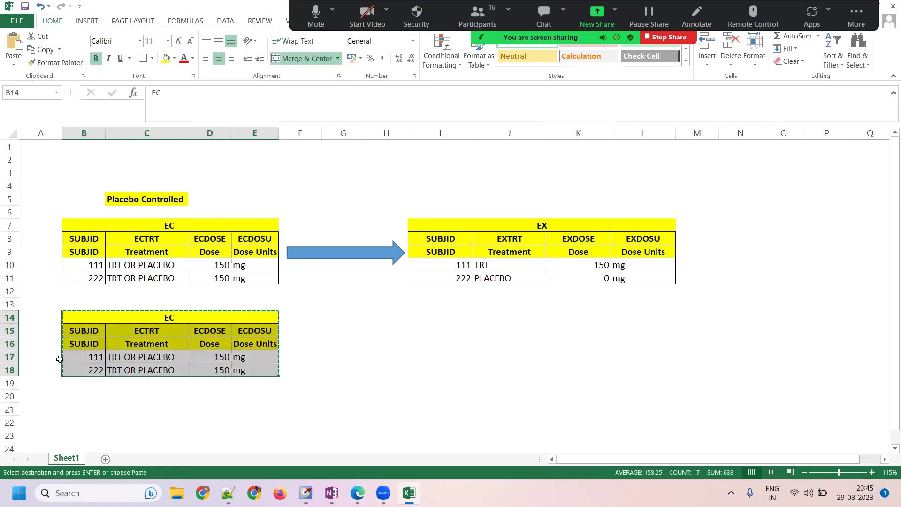
{"action": "left_click", "coordinate": [72, 355]}
{"action": "key", "text": "Up"}
{"action": "key", "text": "Return"}
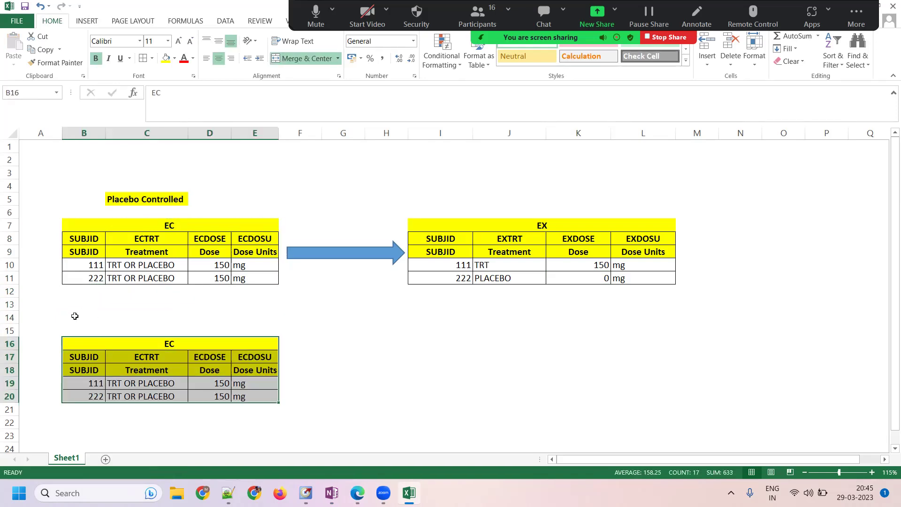
Enter the heading "Double Dummy trial" in C14 above the copied EC table, with yellow fill and bold text
{"action": "left_click", "coordinate": [113, 313]}
{"action": "type", "text": "Dou"}
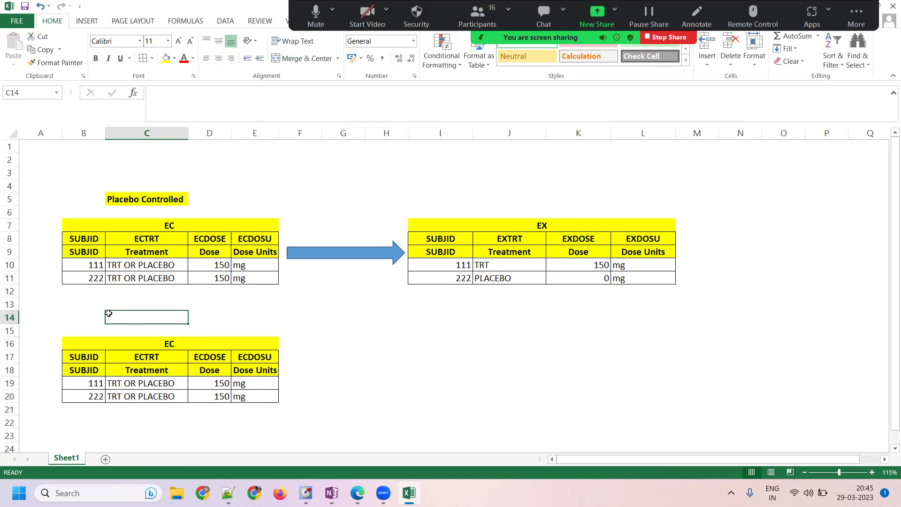
{"action": "type", "text": "ble "}
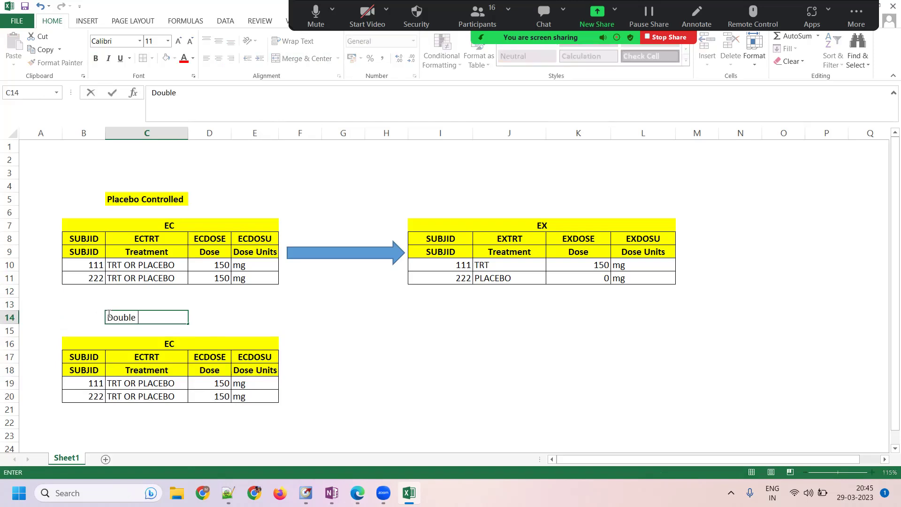
{"action": "type", "text": "Dummy trial"}
{"action": "key", "text": "Tab"}
{"action": "left_click", "coordinate": [125, 323]}
{"action": "left_click", "coordinate": [166, 58]}
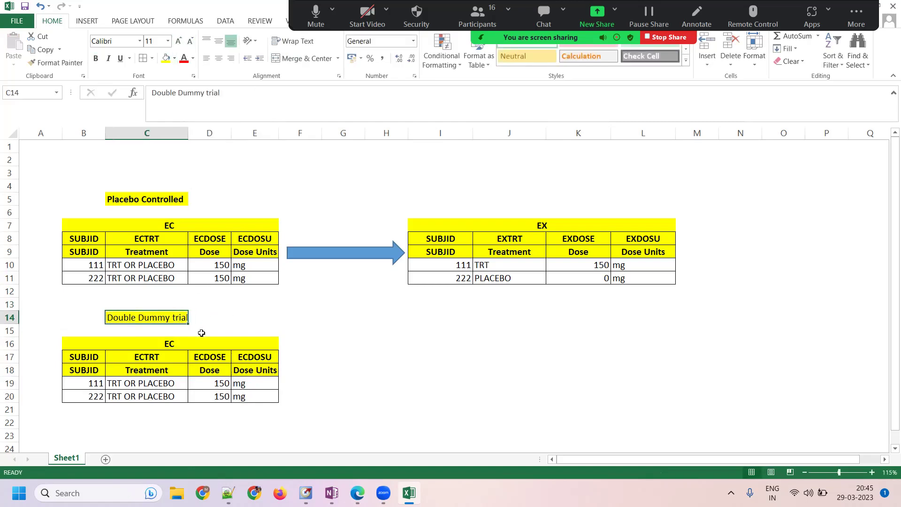
{"action": "key", "text": "ctrl+b"}
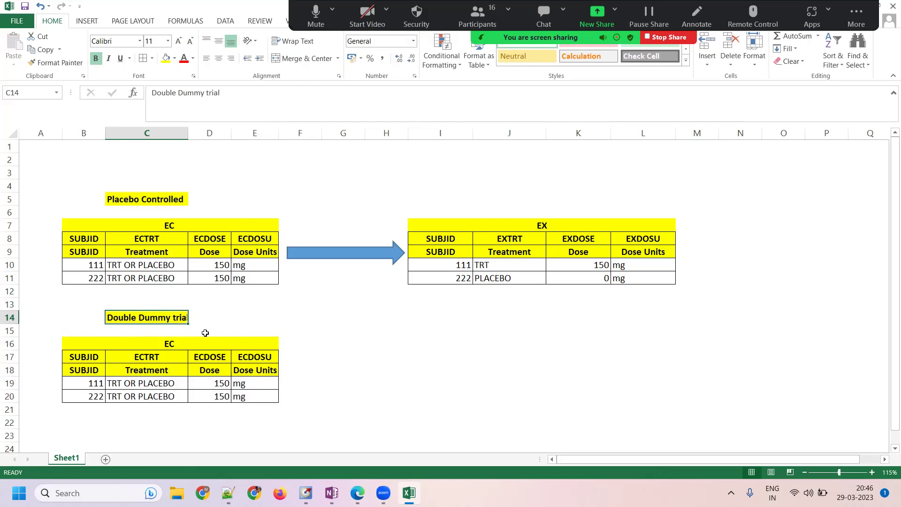
Add subject 333 in B21 of the Double Dummy EC table and extend the cell borders across the new row
{"action": "left_click", "coordinate": [91, 413]}
{"action": "type", "text": "333"}
{"action": "key", "text": "Tab"}
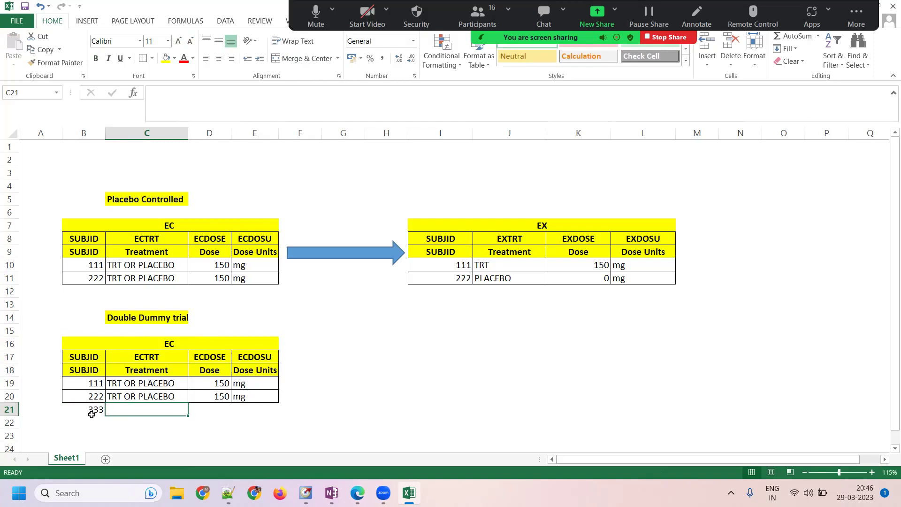
{"action": "left_click_drag", "start_coordinate": [80, 388], "coordinate": [260, 409]}
{"action": "left_click", "coordinate": [143, 58]}
{"action": "left_click", "coordinate": [238, 348]}
Open the first subject's treatment in C19 of the Double Dummy EC table for editing
{"action": "left_click", "coordinate": [139, 385]}
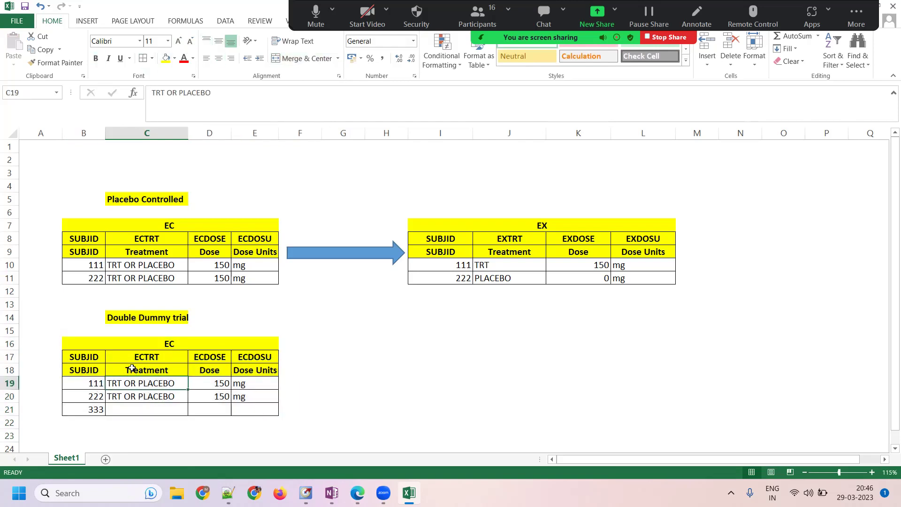
{"action": "left_click", "coordinate": [164, 96]}
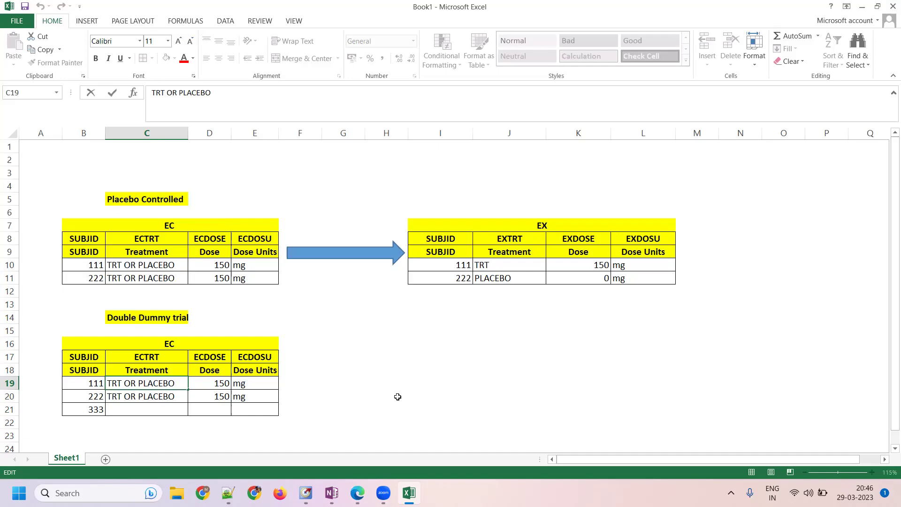
Switch to OneNote and look through the Clinical Trials Terminology - 1 and - 2 pages for the study design types
{"action": "left_click", "coordinate": [331, 493]}
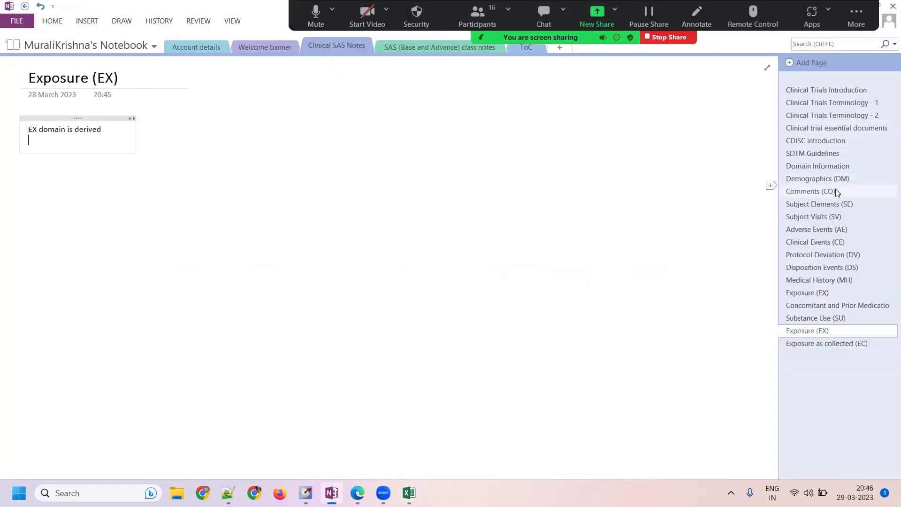
{"action": "left_click", "coordinate": [848, 101]}
{"action": "scroll", "coordinate": [421, 267], "scroll_direction": "up", "scroll_amount": 8}
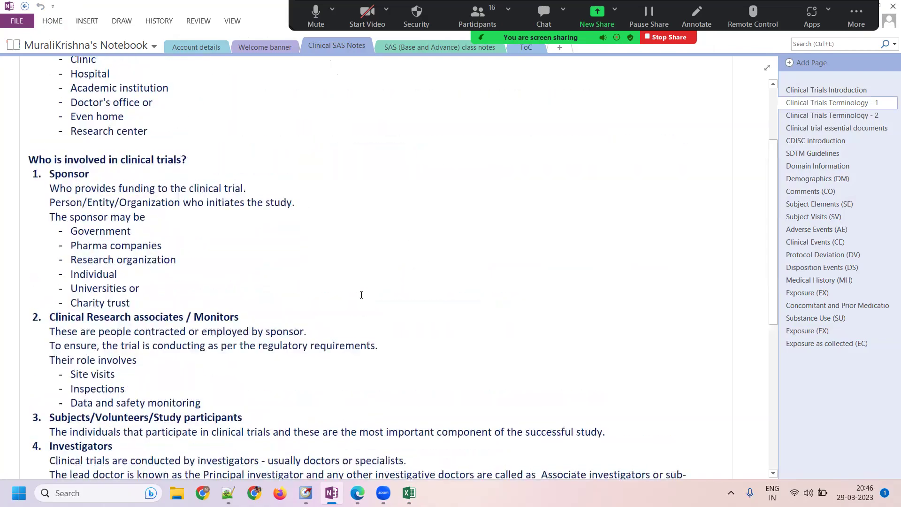
{"action": "left_click", "coordinate": [825, 116]}
{"action": "scroll", "coordinate": [453, 250], "scroll_direction": "up", "scroll_amount": 15}
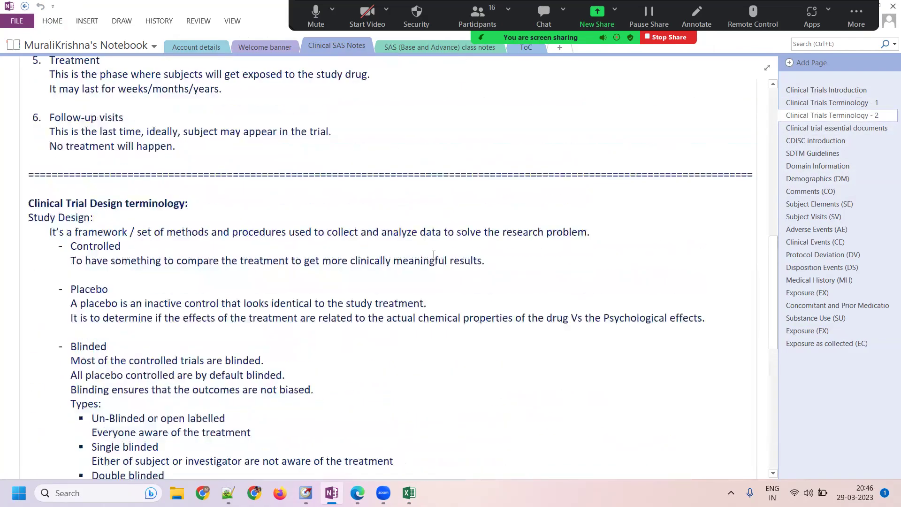
{"action": "scroll", "coordinate": [328, 235], "scroll_direction": "down", "scroll_amount": 10}
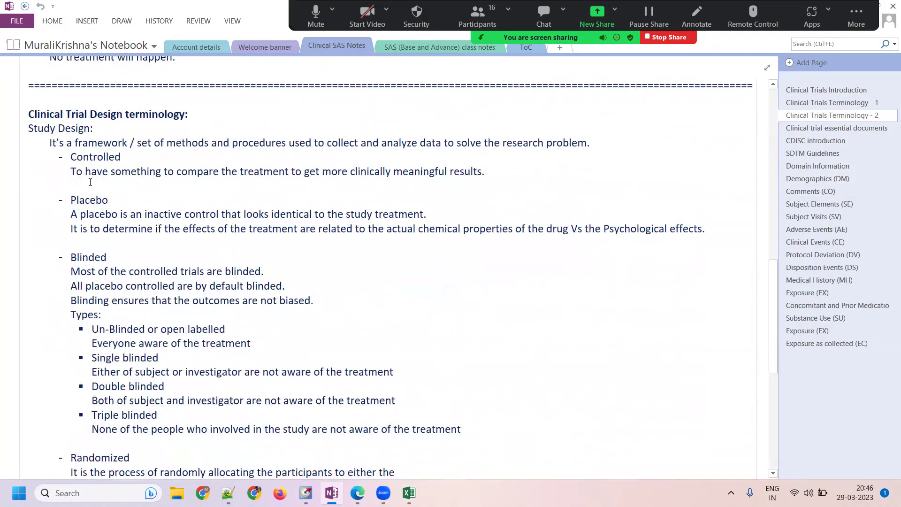
{"action": "scroll", "coordinate": [90, 219], "scroll_direction": "down", "scroll_amount": 2}
{"action": "scroll", "coordinate": [90, 219], "scroll_direction": "down", "scroll_amount": 5}
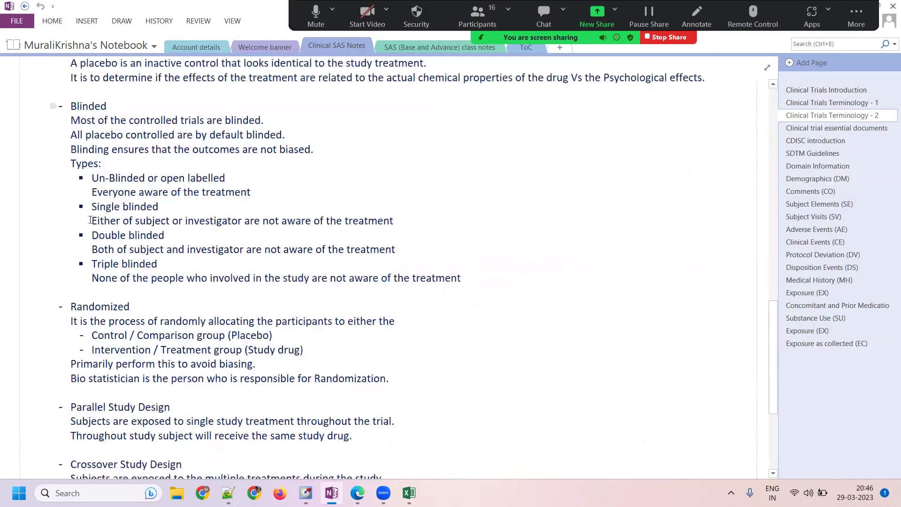
{"action": "scroll", "coordinate": [100, 235], "scroll_direction": "down", "scroll_amount": 1}
{"action": "scroll", "coordinate": [100, 235], "scroll_direction": "down", "scroll_amount": 1}
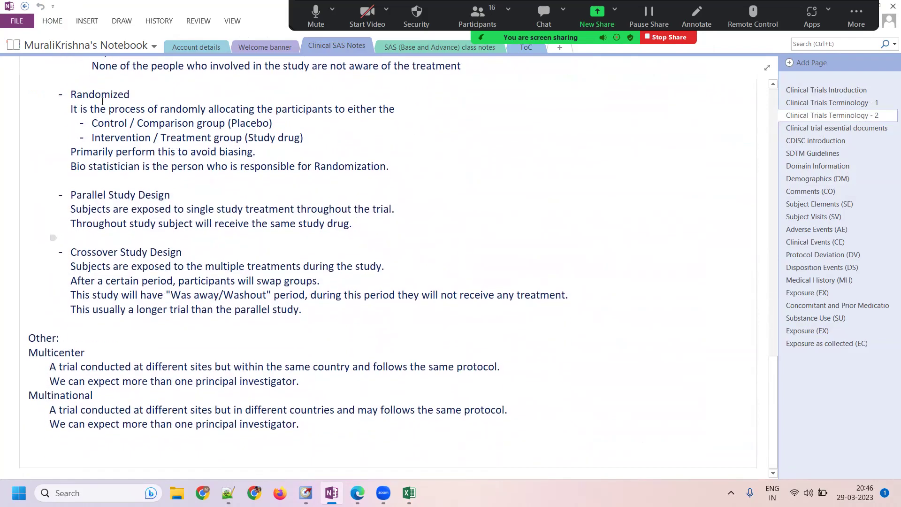
{"action": "scroll", "coordinate": [423, 110], "scroll_direction": "up", "scroll_amount": 2}
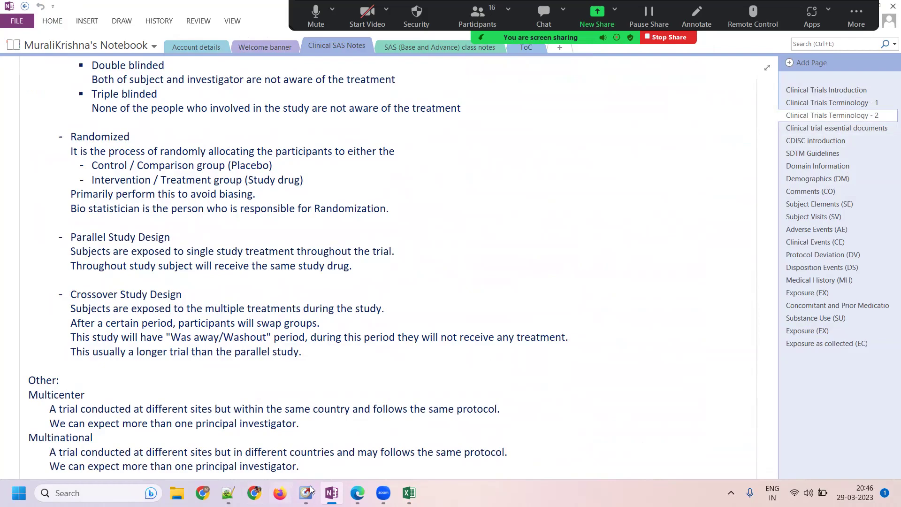
Switch to Notepad++ and add the line "DRUG Vs Palcebo" below Unblinded, leaving one blank line between them
{"action": "left_click", "coordinate": [228, 493]}
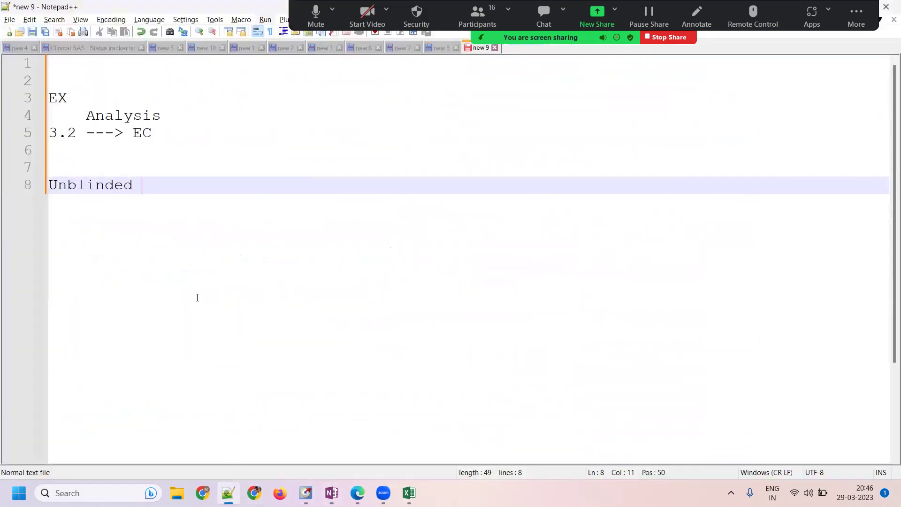
{"action": "key", "text": "Return"}
{"action": "key", "text": "Return"}
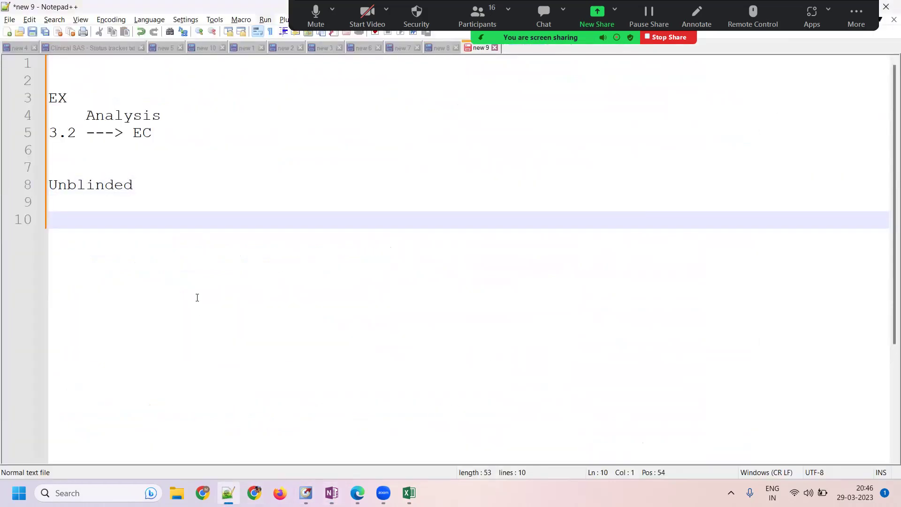
{"action": "type", "text": "DRUG Vs "}
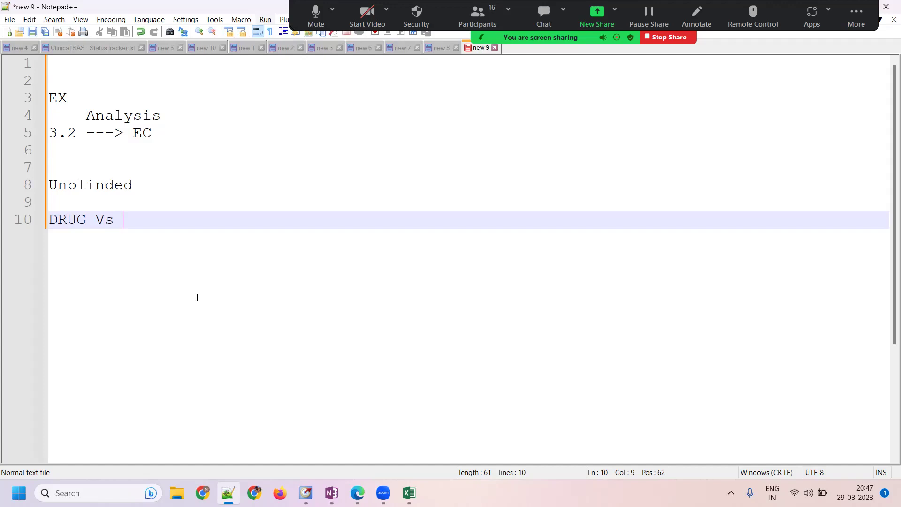
{"action": "type", "text": "Palced"}
{"action": "key", "text": "BackSpace"}
{"action": "type", "text": "bo"}
{"action": "key", "text": "Return"}
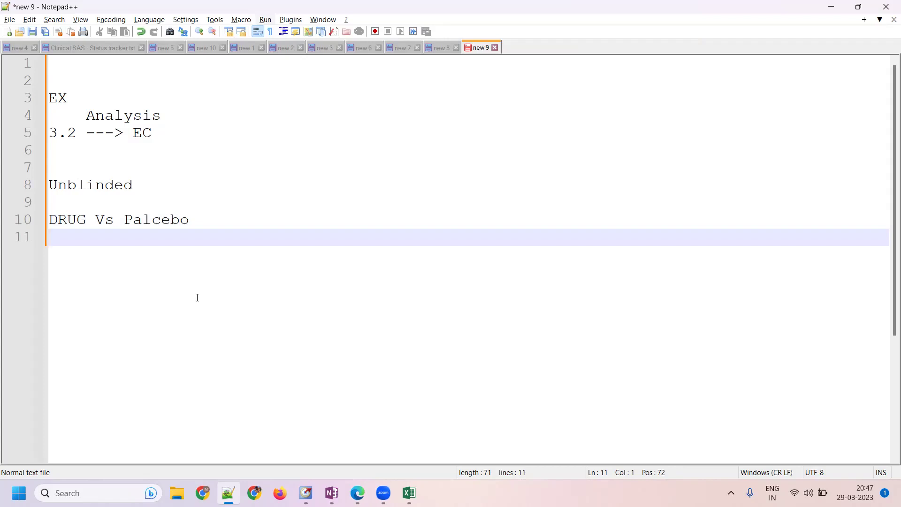
Add the comparison "DRUG A Vs DRUG B Vs Placebo" on the following line of the note
{"action": "type", "text": "D"}
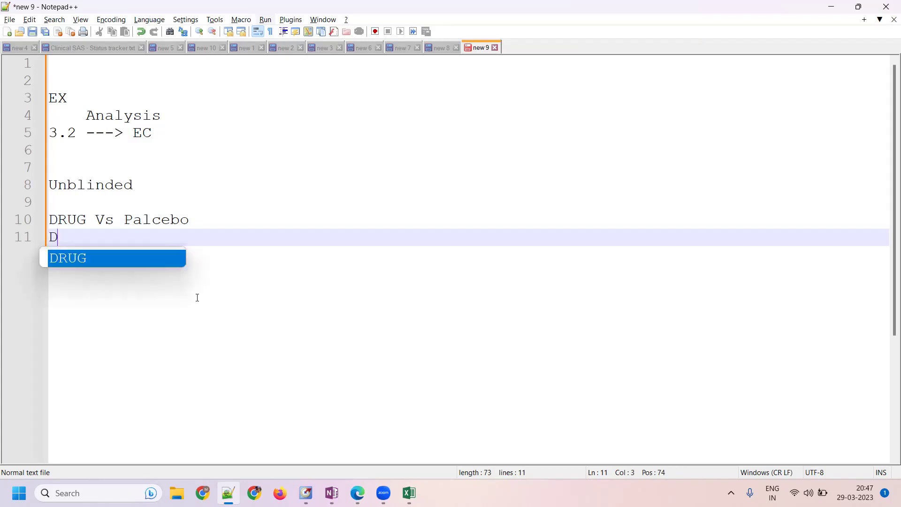
{"action": "type", "text": "RUG A Vs"}
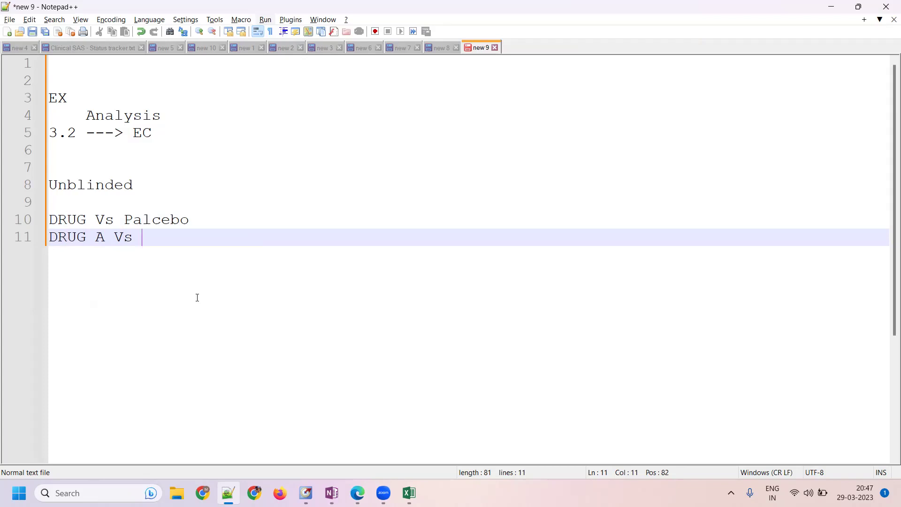
{"action": "type", "text": "DRUG "}
{"action": "type", "text": "B Vs Place"}
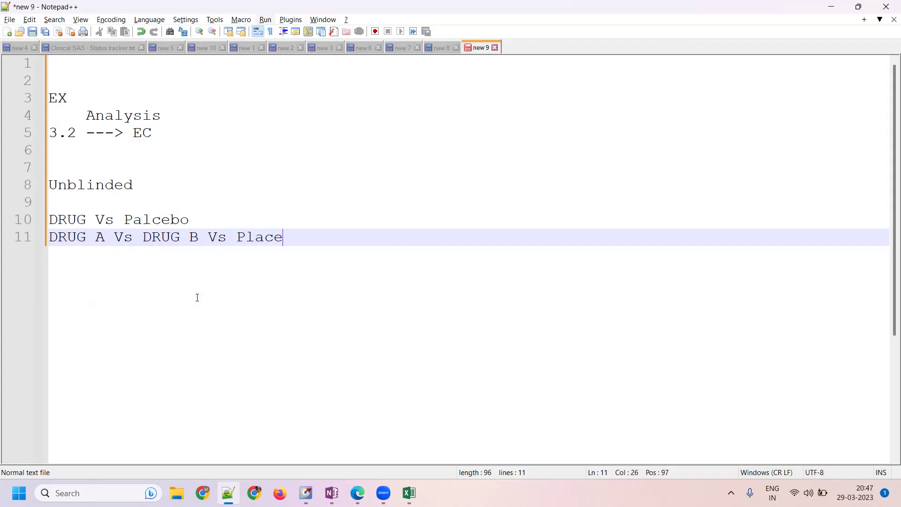
{"action": "type", "text": "bo"}
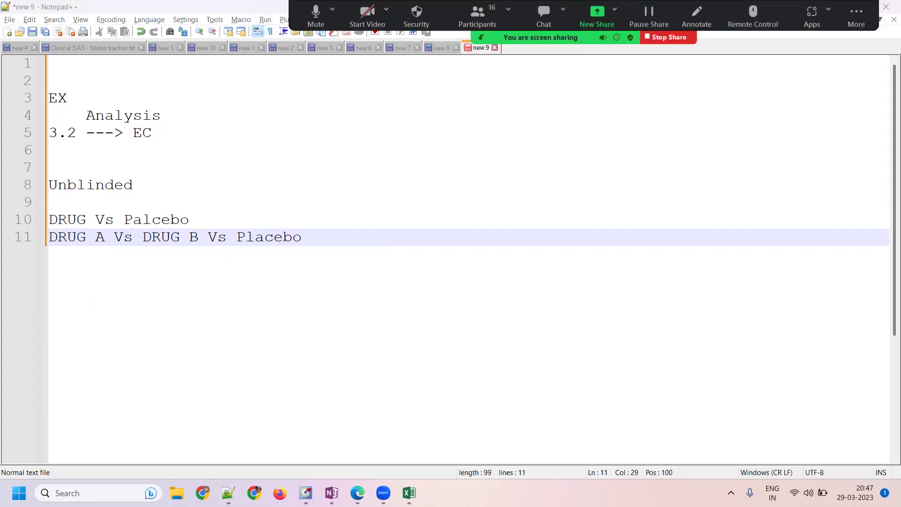
Switch to File Explorer and open the Project1 folder inside CDISC Projects
{"action": "key", "text": "super+e"}
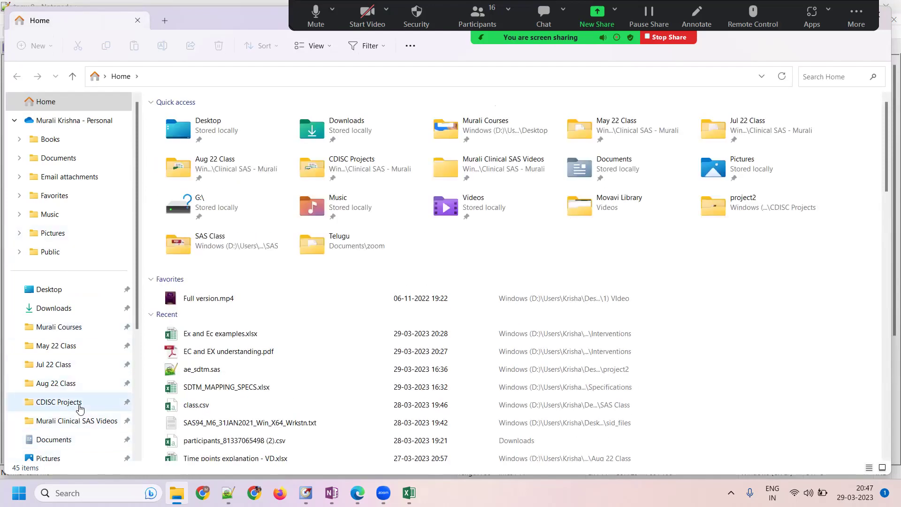
{"action": "left_click", "coordinate": [66, 402]}
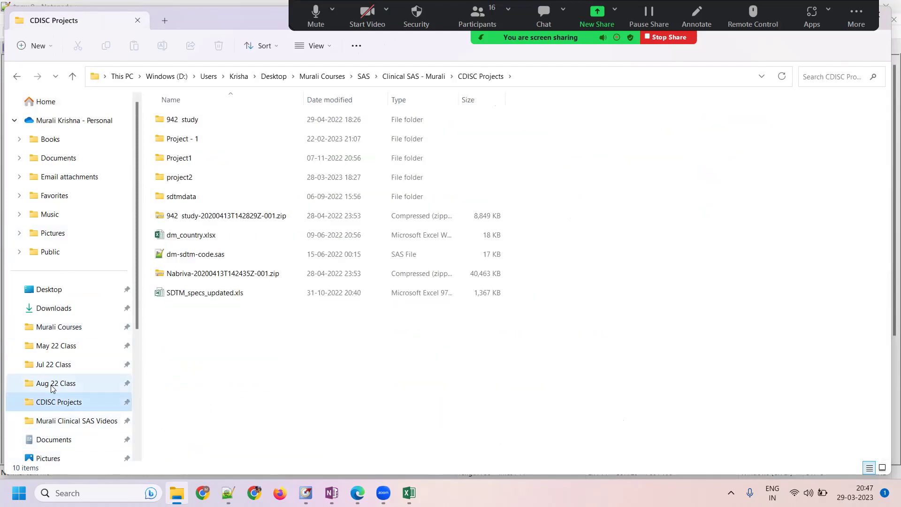
{"action": "double_click", "coordinate": [195, 164]}
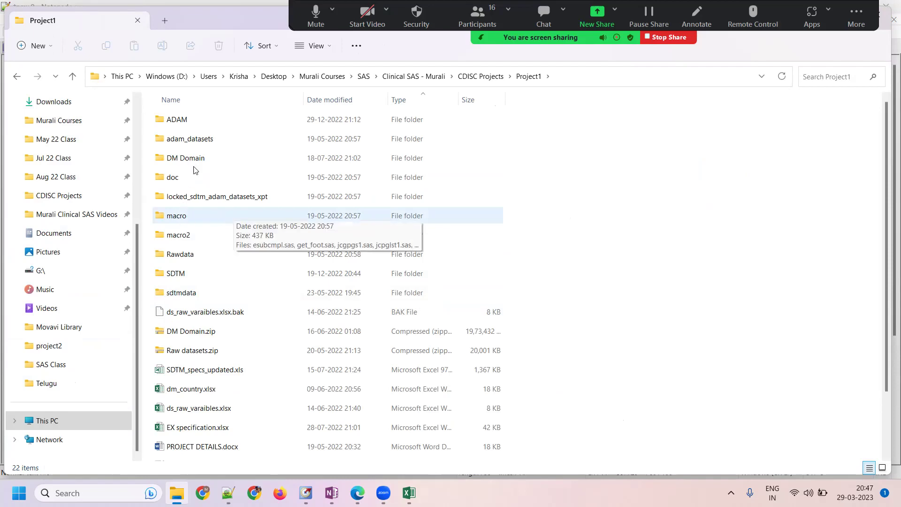
Open the Clinical Trial Protocol Vs 3.0 PDF from the doc folder and highlight the Double-Dummy wording in its study title
{"action": "double_click", "coordinate": [179, 177]}
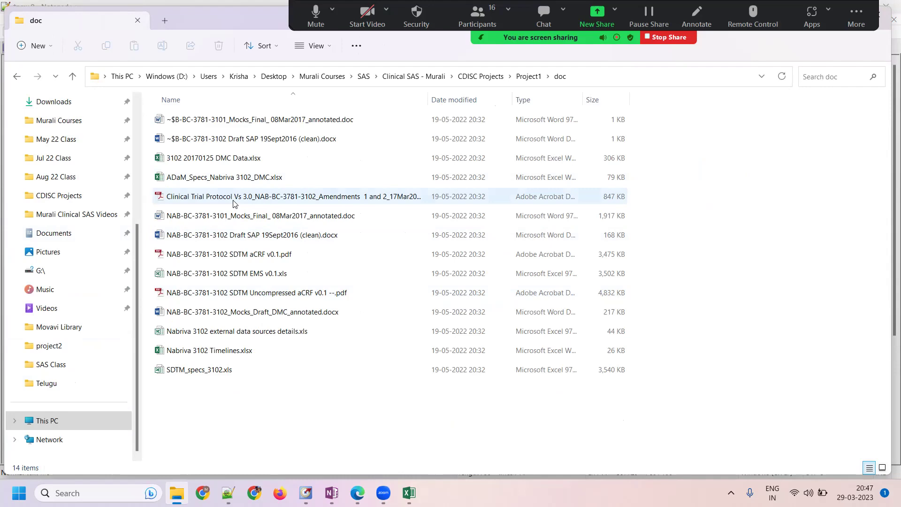
{"action": "left_click", "coordinate": [233, 202]}
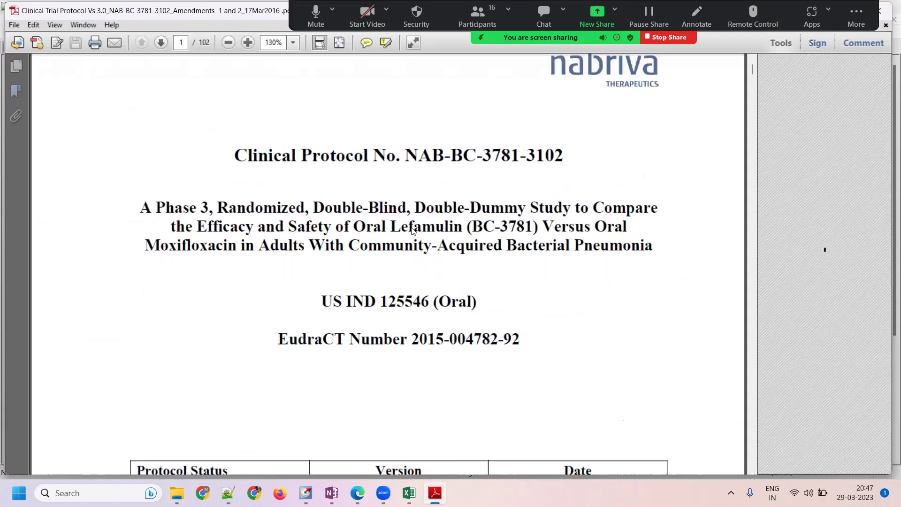
{"action": "left_click_drag", "start_coordinate": [415, 207], "coordinate": [525, 208]}
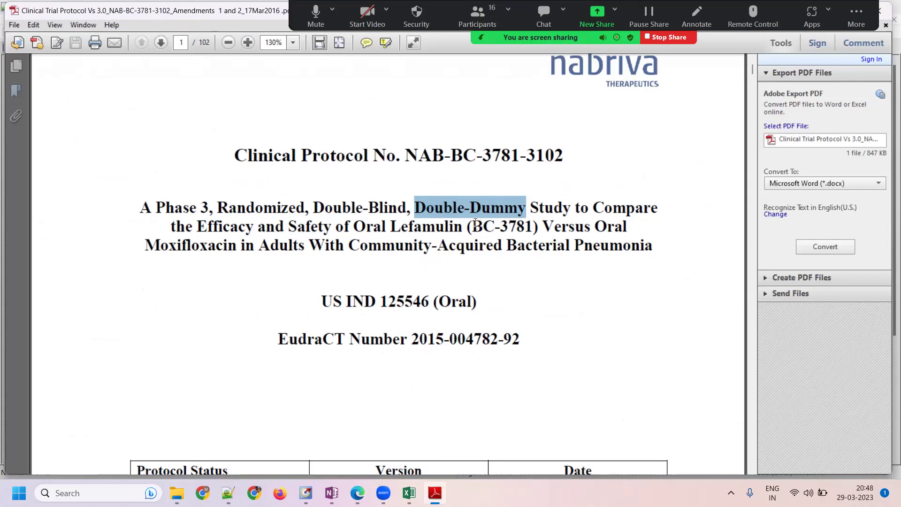
{"action": "left_click_drag", "start_coordinate": [332, 207], "coordinate": [534, 197]}
{"action": "scroll", "coordinate": [656, 338], "scroll_direction": "down", "scroll_amount": 15}
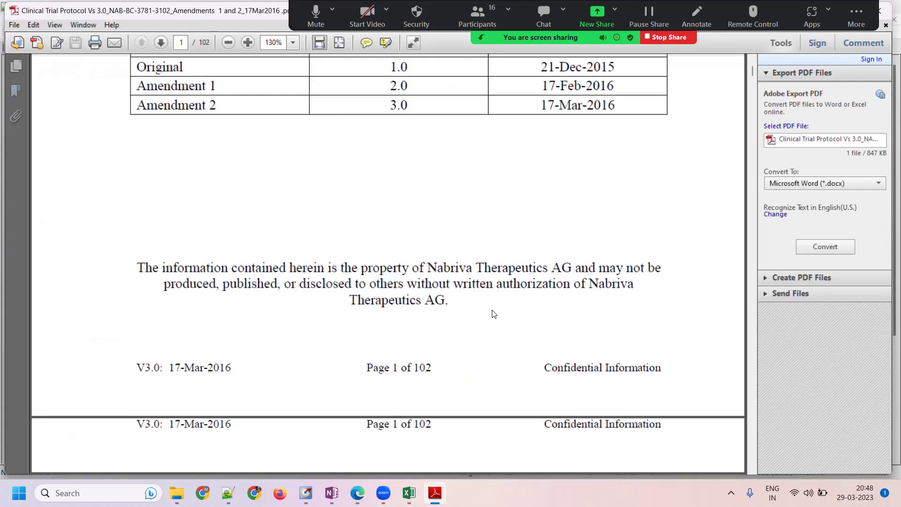
Highlight the compared drugs, Oral Lefamulin (BC-3781) Versus Oral Moxifloxacin, on the protocol's Investigator Signature Page and close the PDF
{"action": "scroll", "coordinate": [451, 333], "scroll_direction": "down", "scroll_amount": 15}
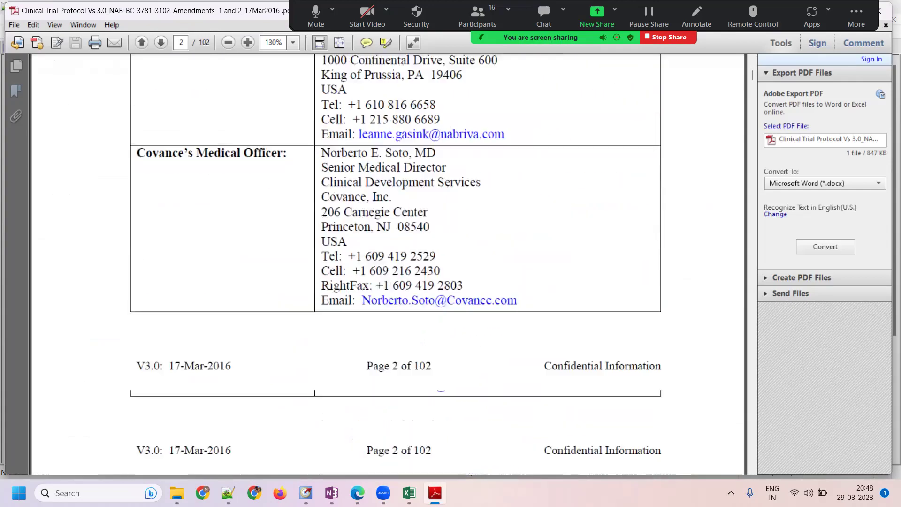
{"action": "scroll", "coordinate": [407, 349], "scroll_direction": "down", "scroll_amount": 15}
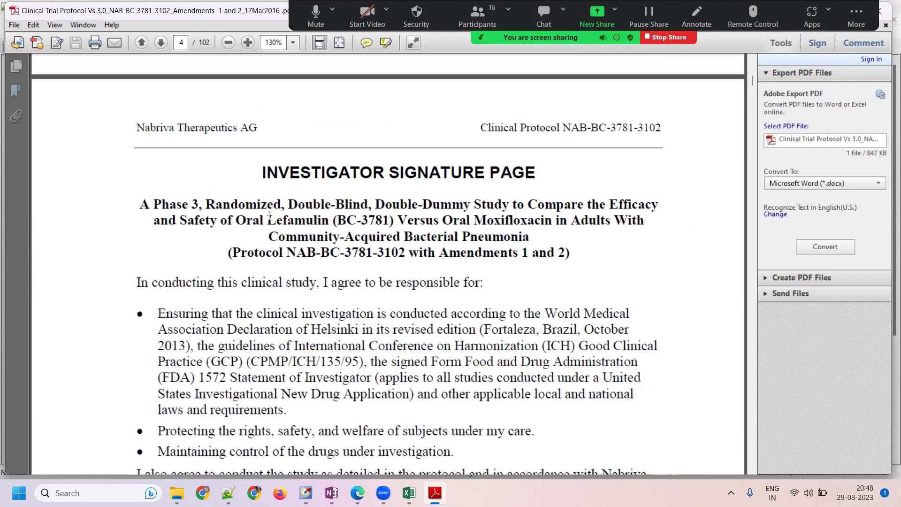
{"action": "left_click_drag", "start_coordinate": [267, 220], "coordinate": [327, 225]}
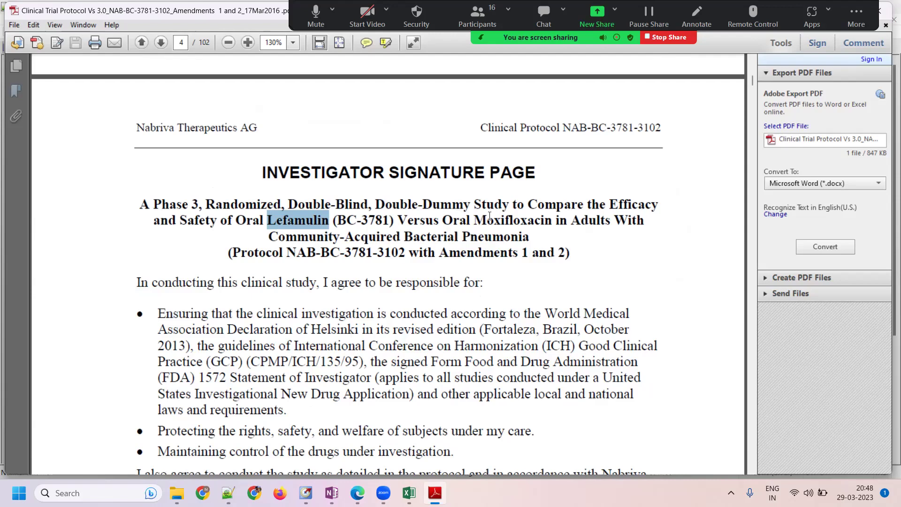
{"action": "left_click_drag", "start_coordinate": [473, 221], "coordinate": [553, 224]}
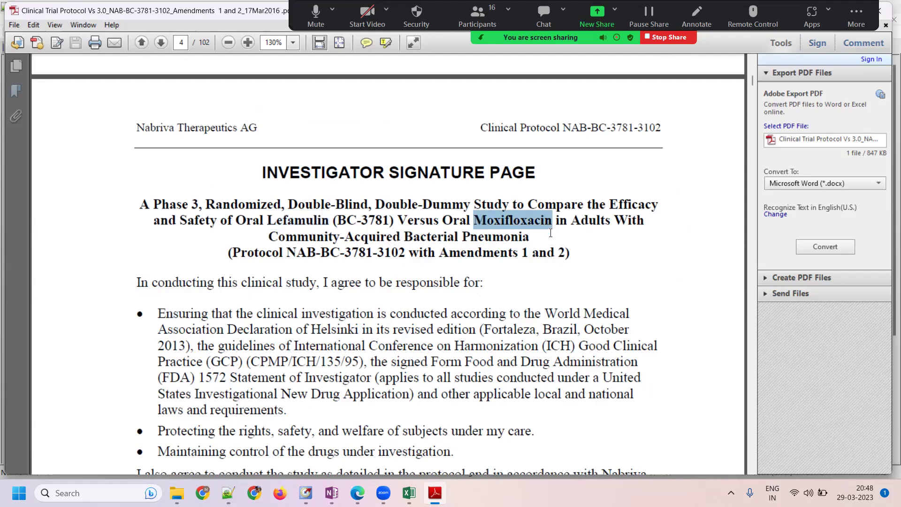
{"action": "left_click_drag", "start_coordinate": [236, 220], "coordinate": [553, 221]}
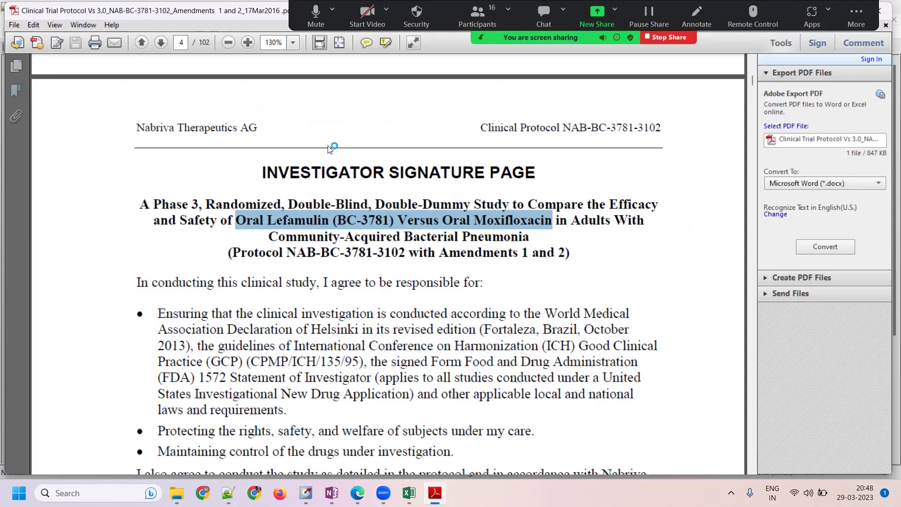
{"action": "double_click", "coordinate": [142, 13]}
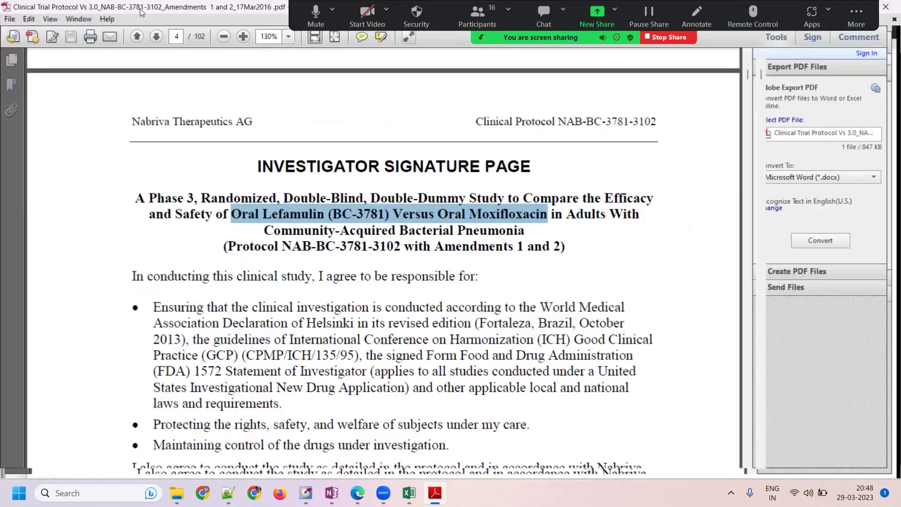
{"action": "key", "text": "super+Down"}
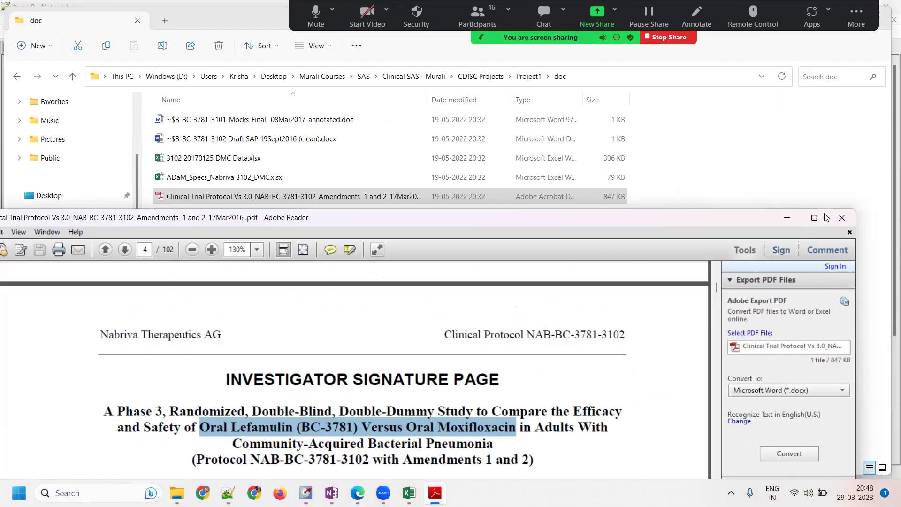
{"action": "left_click", "coordinate": [839, 218]}
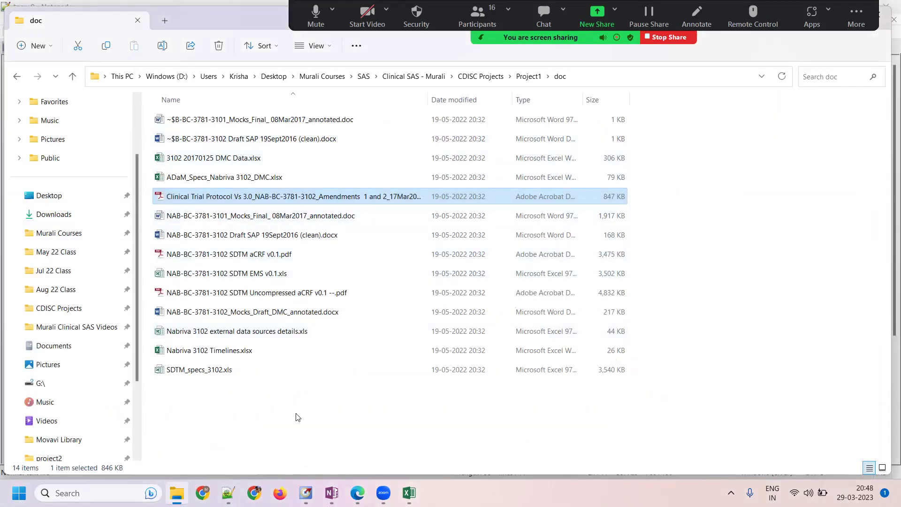
View the drug comparison notes in Notepad++ and switch to the Excel workbook, leaving the open edit of cell C19
{"action": "left_click", "coordinate": [228, 492]}
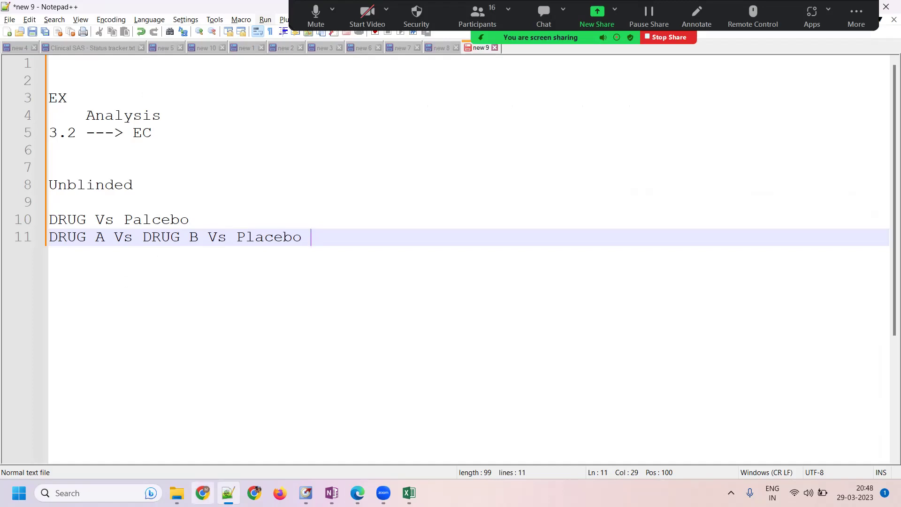
{"action": "left_click", "coordinate": [409, 492]}
{"action": "key", "text": "Escape"}
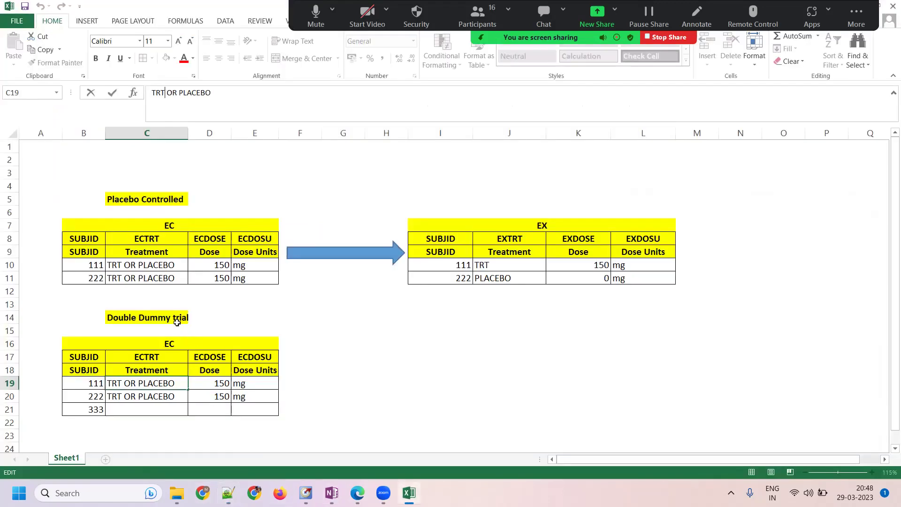
{"action": "key", "text": "Up"}
{"action": "key", "text": "Up"}
{"action": "key", "text": "Up"}
{"action": "key", "text": "Up"}
{"action": "key", "text": "Up"}
{"action": "key", "text": "Down"}
{"action": "key", "text": "Down"}
{"action": "key", "text": "Down"}
{"action": "key", "text": "Down"}
{"action": "key", "text": "Down"}
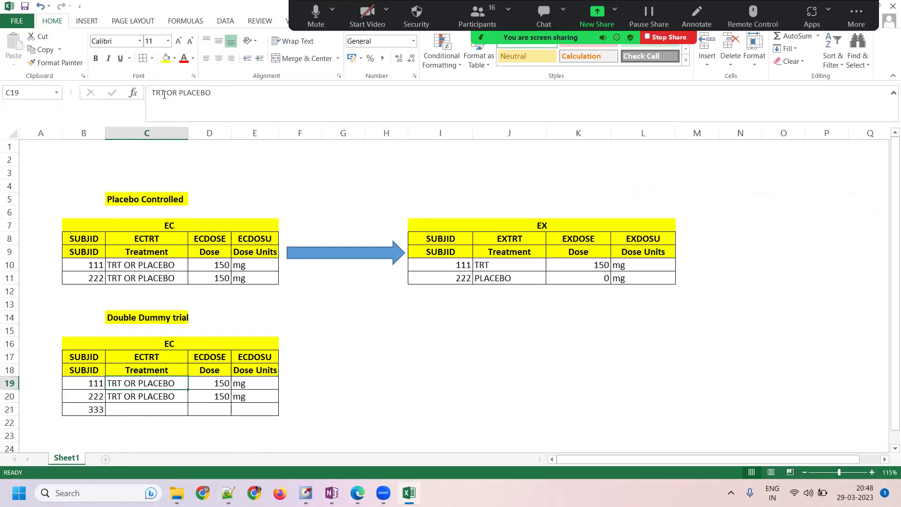
Change the treatment of subject 111 in the Double Dummy trial EC table to "TRT-A OR TRT-B OR PLACEBO"
{"action": "left_click", "coordinate": [170, 113]}
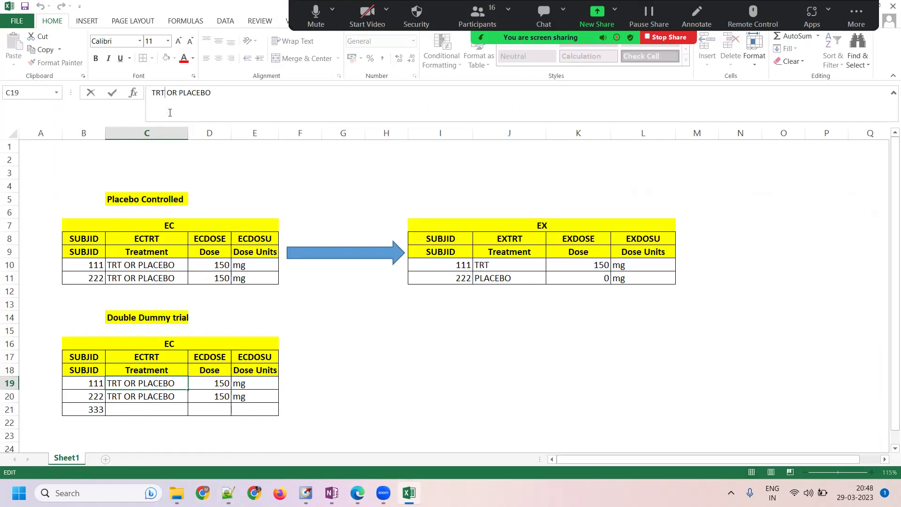
{"action": "type", "text": "-A"}
{"action": "left_click", "coordinate": [188, 99]}
{"action": "type", "text": "TRT-B "}
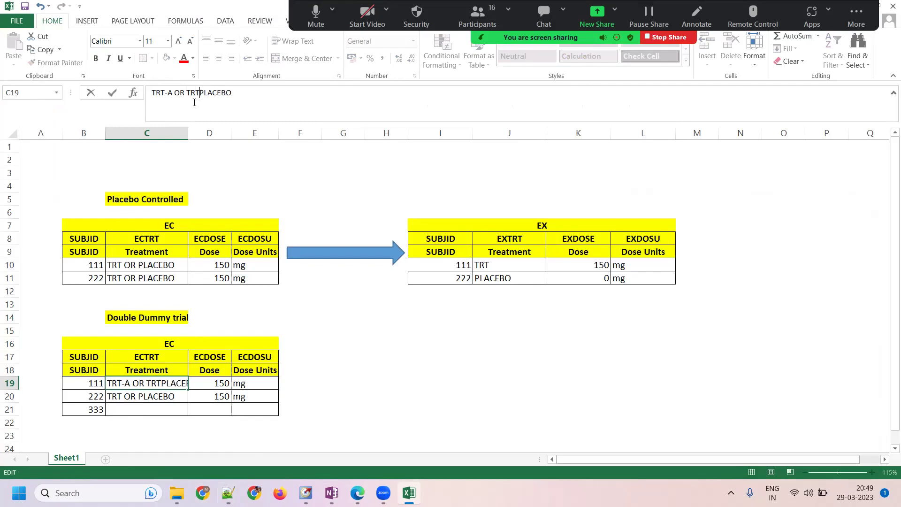
{"action": "type", "text": "OR"}
Copy "TRT-A OR TRT-B OR PLACEBO" to the treatment cells of subjects 222 and 333, and fit column C's width to its contents
{"action": "triple_click", "coordinate": [144, 93]}
{"action": "key", "text": "ctrl+c"}
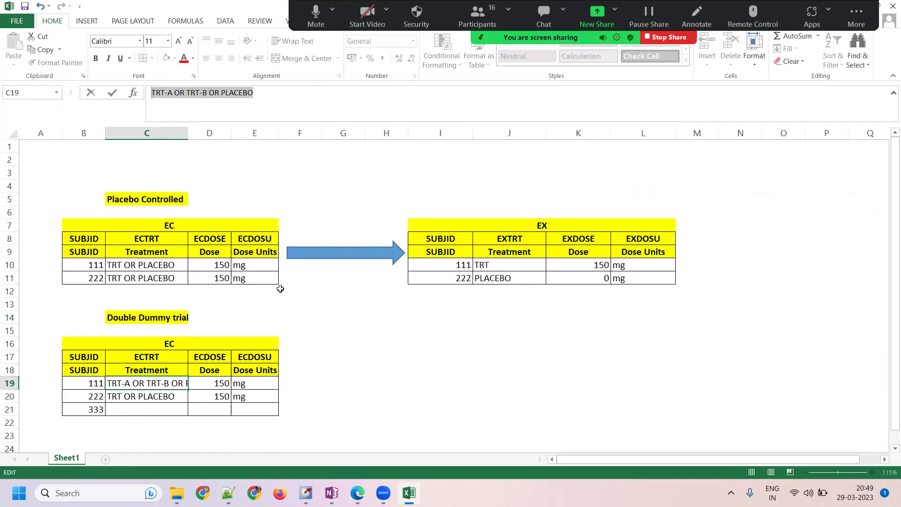
{"action": "left_click", "coordinate": [439, 303]}
{"action": "left_click", "coordinate": [147, 396]}
{"action": "left_click_drag", "start_coordinate": [211, 92], "coordinate": [133, 85]}
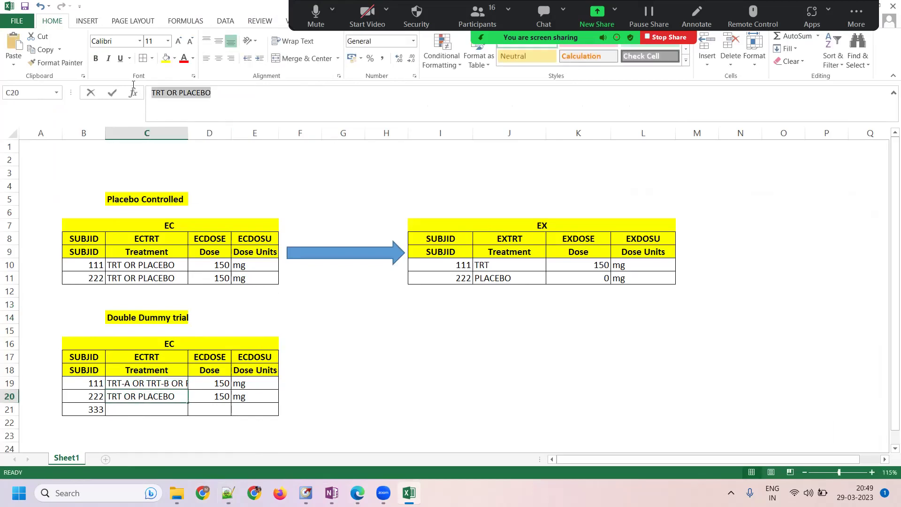
{"action": "key", "text": "ctrl+v"}
{"action": "key", "text": "Tab"}
{"action": "left_click", "coordinate": [175, 416]}
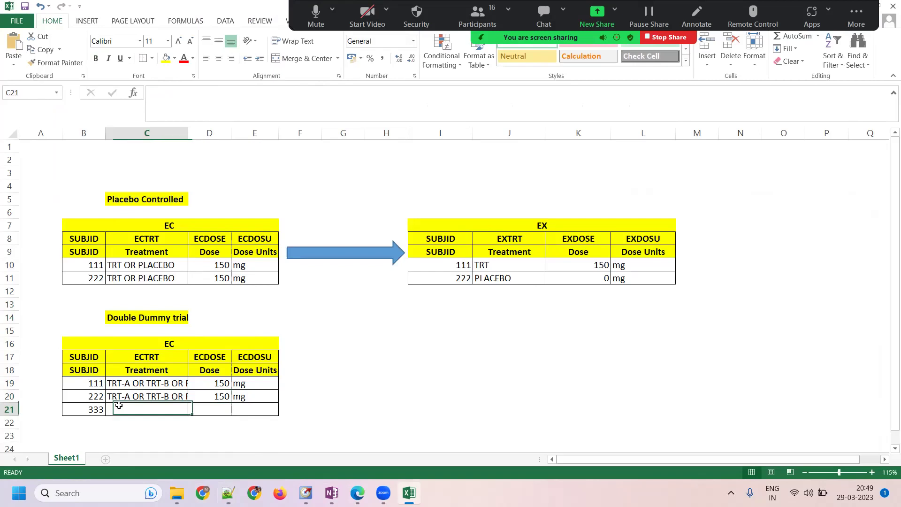
{"action": "key", "text": "ctrl+v"}
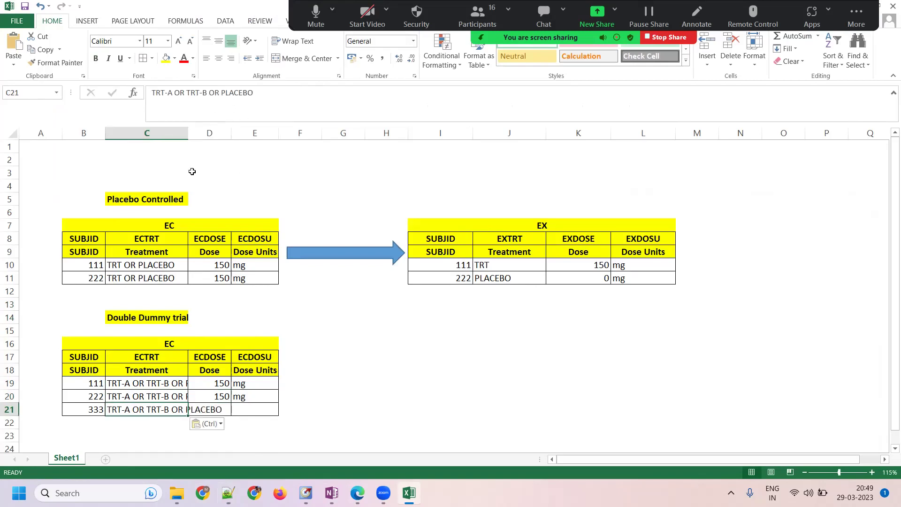
{"action": "left_click", "coordinate": [390, 405]}
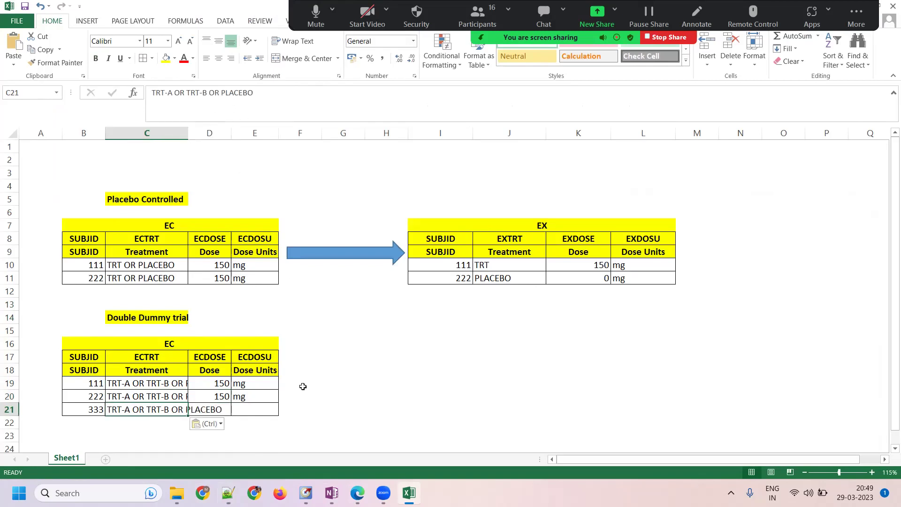
{"action": "double_click", "coordinate": [189, 137]}
{"action": "left_click", "coordinate": [183, 384]}
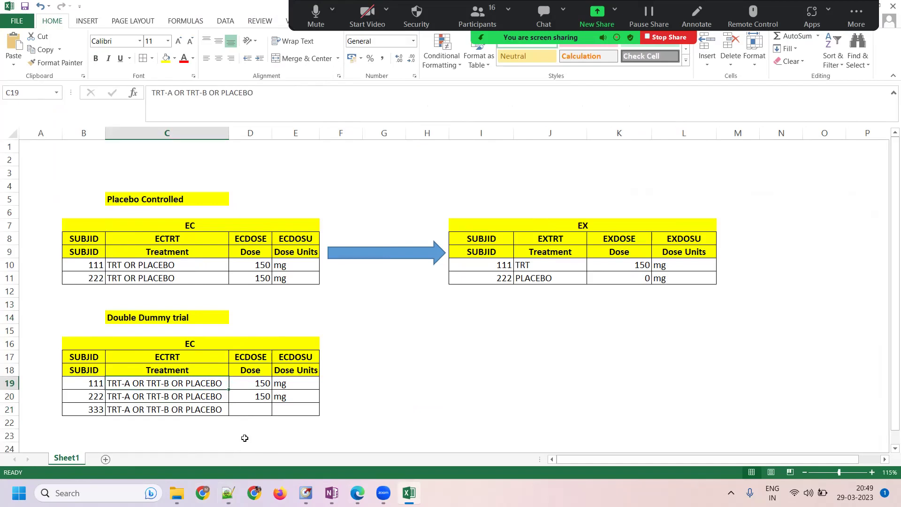
Set the ECDOSE value to 1 for subjects 111, 222 and 333 in the Double Dummy trial table
{"action": "left_click", "coordinate": [250, 385]}
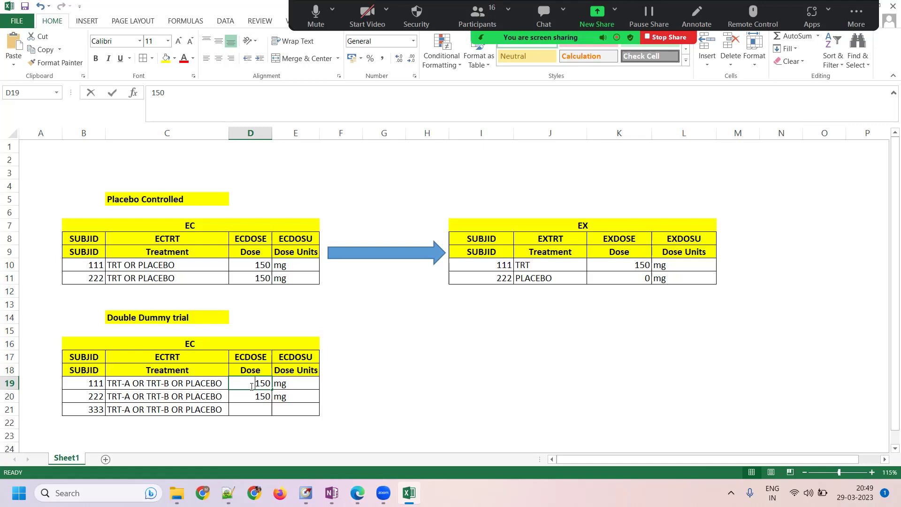
{"action": "type", "text": "1"}
{"action": "key", "text": "Return"}
{"action": "type", "text": "1"}
{"action": "key", "text": "Return"}
{"action": "type", "text": "1"}
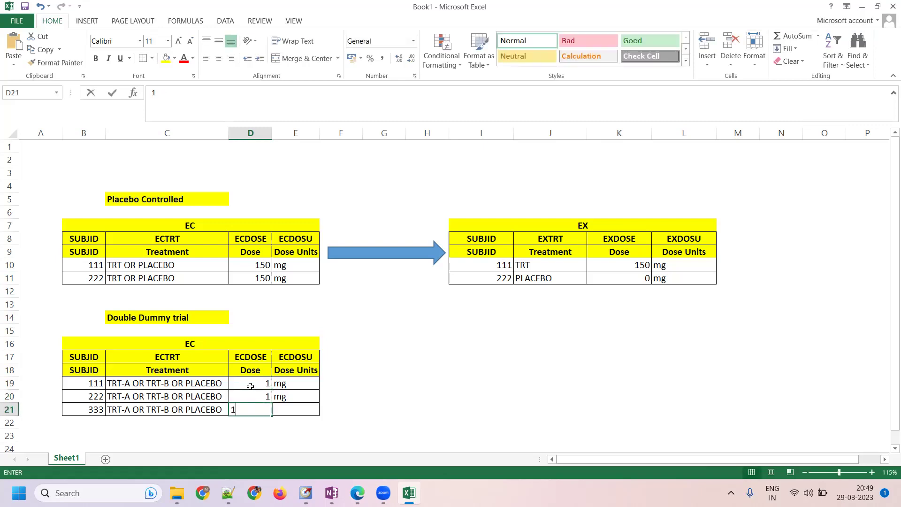
{"action": "key", "text": "Return"}
Set the dose units to "capsule" for all three subjects in the Double Dummy trial EC table
{"action": "left_click", "coordinate": [305, 383]}
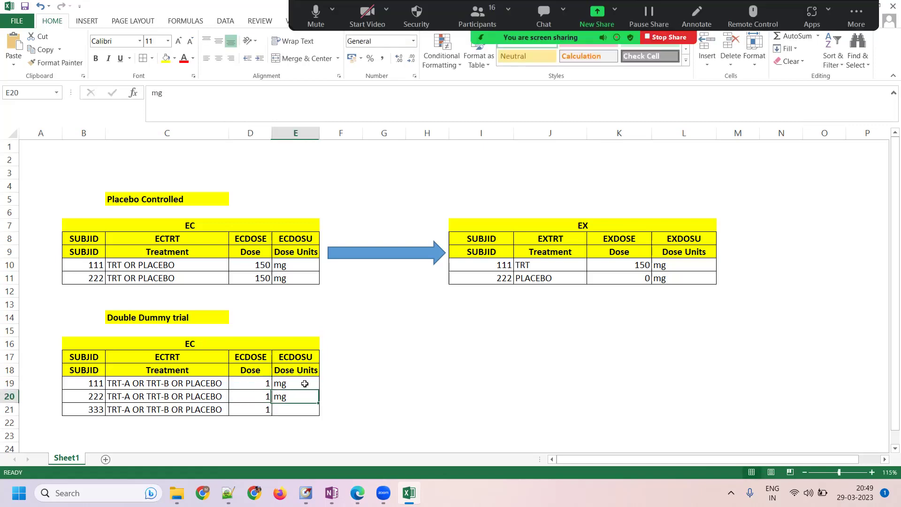
{"action": "type", "text": "capsu"}
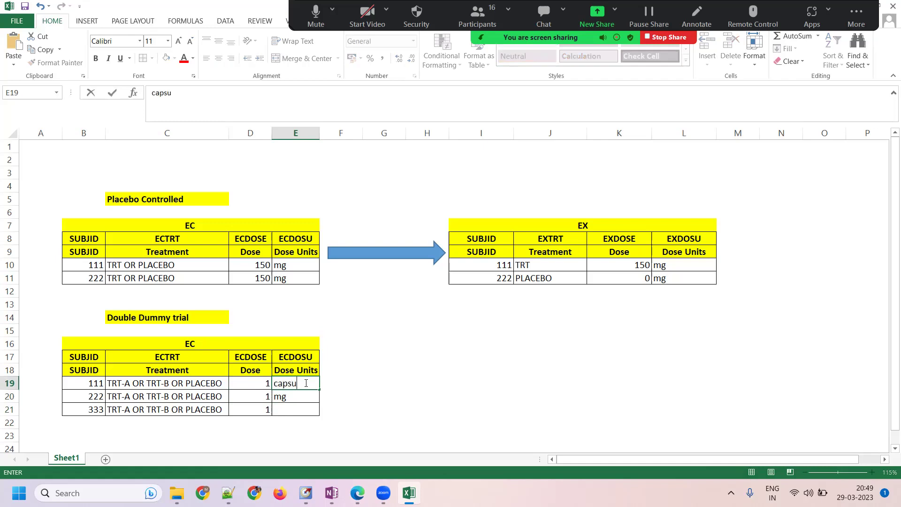
{"action": "type", "text": "le"}
{"action": "key", "text": "Tab"}
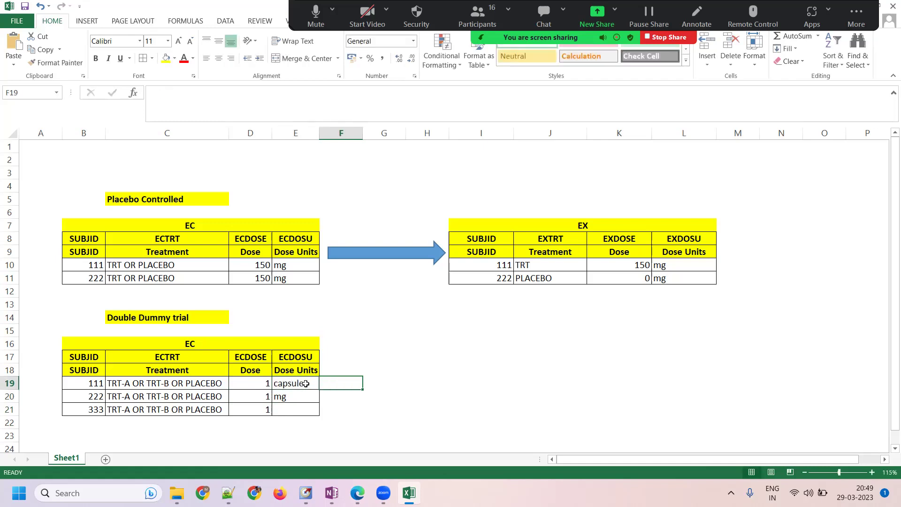
{"action": "left_click", "coordinate": [305, 383]}
{"action": "key", "text": "ctrl+c"}
{"action": "key", "text": "Down"}
{"action": "key", "text": "ctrl+v"}
{"action": "key", "text": "Down"}
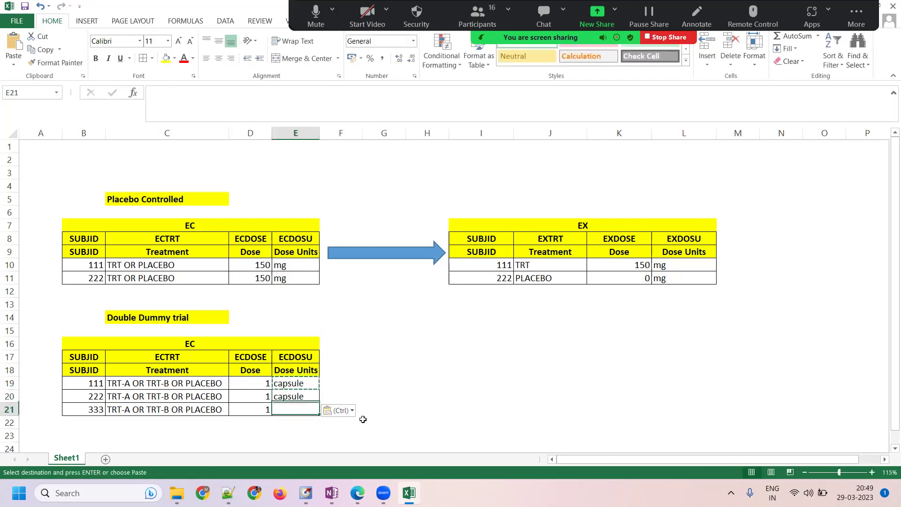
{"action": "key", "text": "ctrl+v"}
{"action": "left_click", "coordinate": [473, 386]}
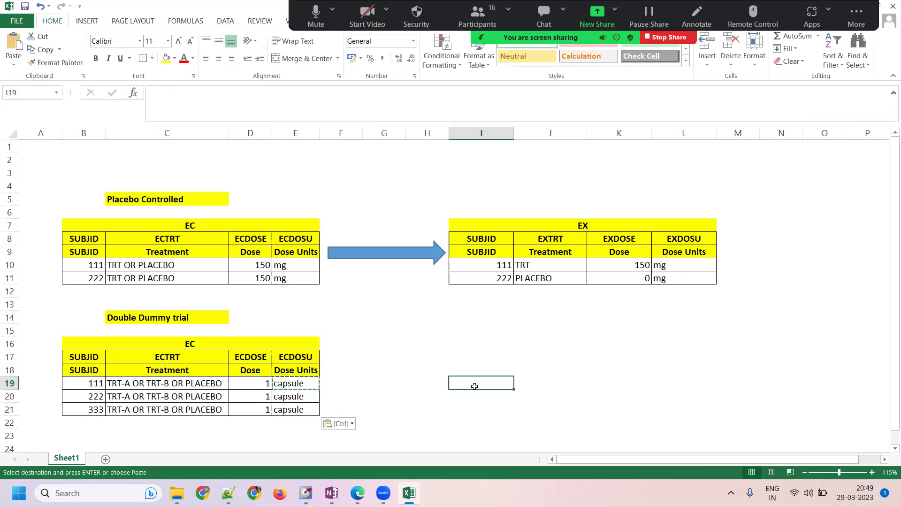
{"action": "key", "text": "Escape"}
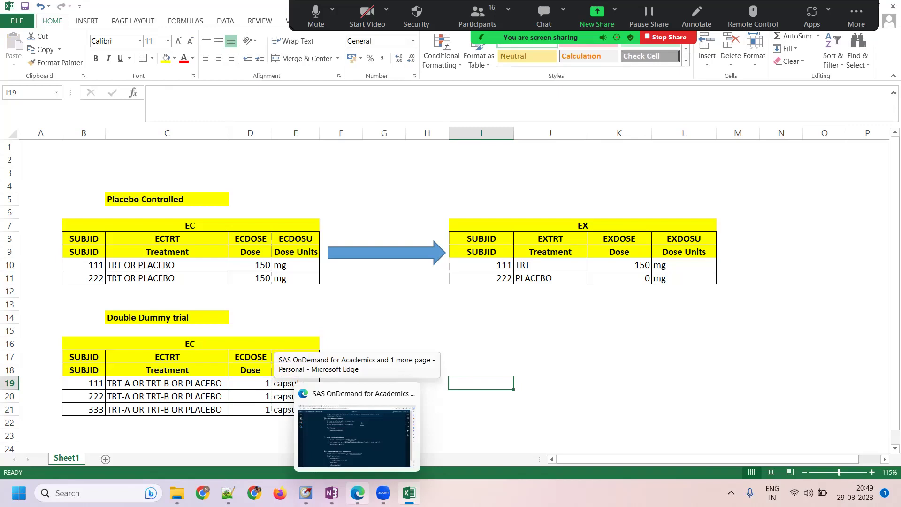
Enter the example drug "Dolo 350mg" in cell H18 beside the Double Dummy trial table and copy that cell
{"action": "left_click", "coordinate": [687, 370]}
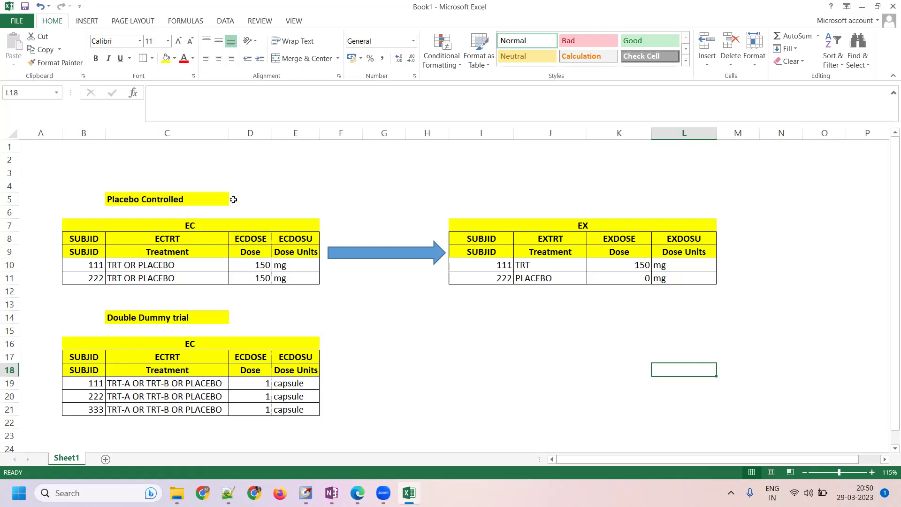
{"action": "left_click", "coordinate": [448, 370]}
{"action": "type", "text": "Do"}
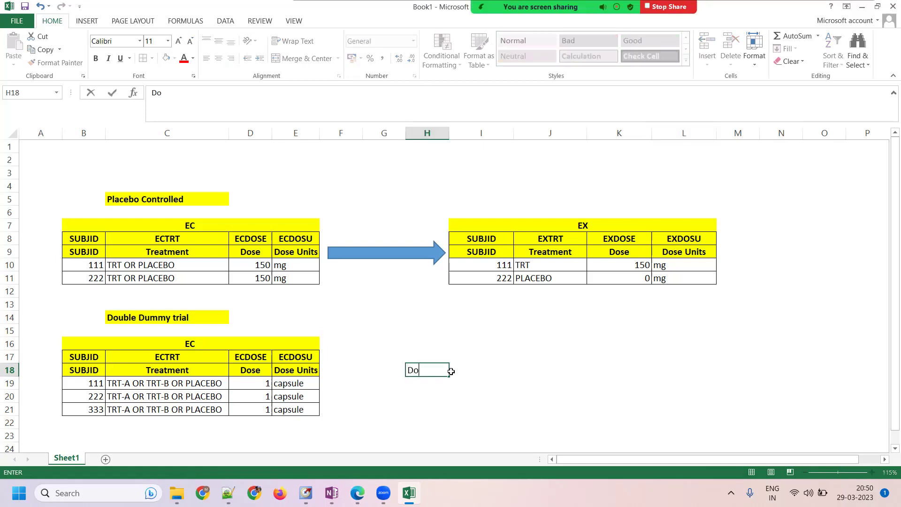
{"action": "type", "text": "lo 350mg"}
{"action": "key", "text": "Tab"}
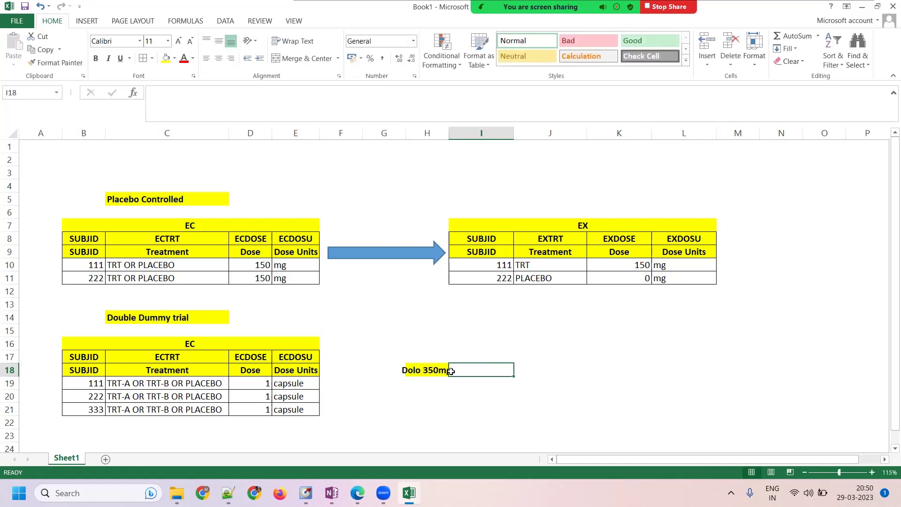
{"action": "left_click", "coordinate": [428, 374]}
{"action": "key", "text": "ctrl+c"}
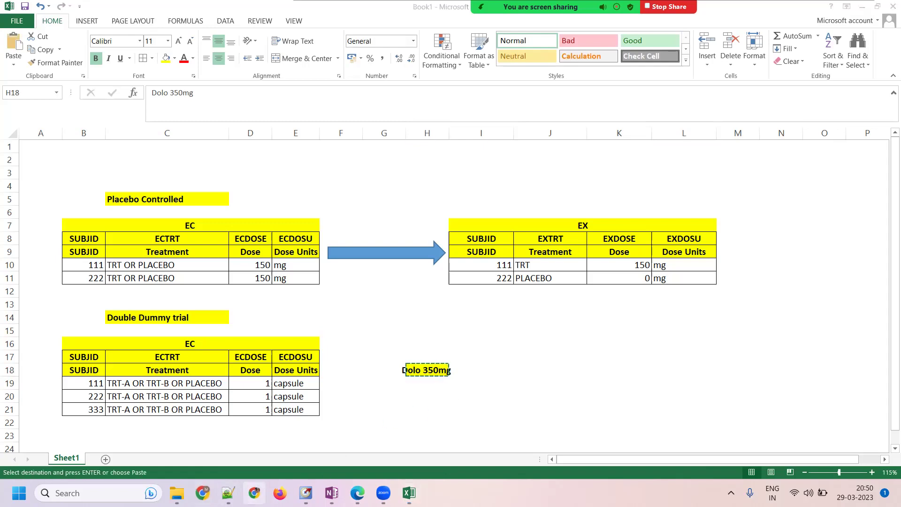
Switch to Notepad++, paste the copied drug text two lines below "DRUG A Vs DRUG B Vs Placebo", and change its strength to 650mg
{"action": "left_click", "coordinate": [228, 493]}
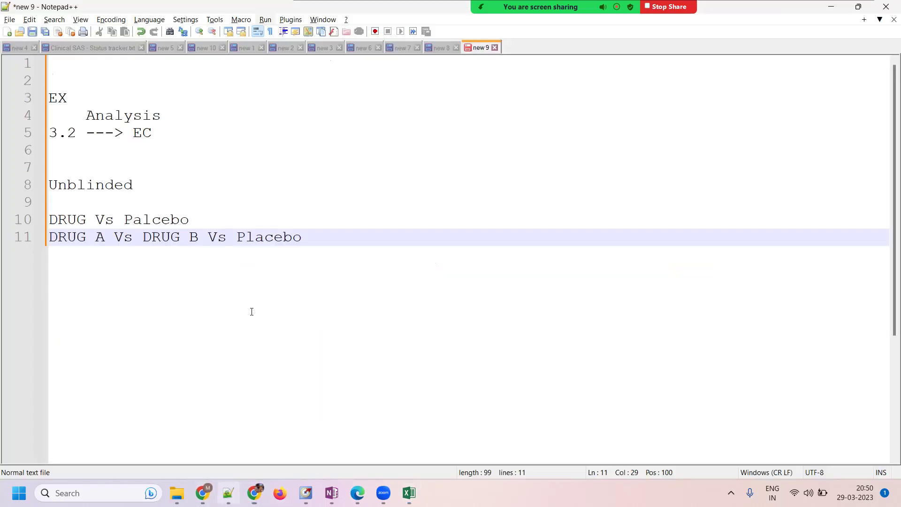
{"action": "key", "text": "Return"}
{"action": "key", "text": "Return"}
{"action": "key", "text": "ctrl+v"}
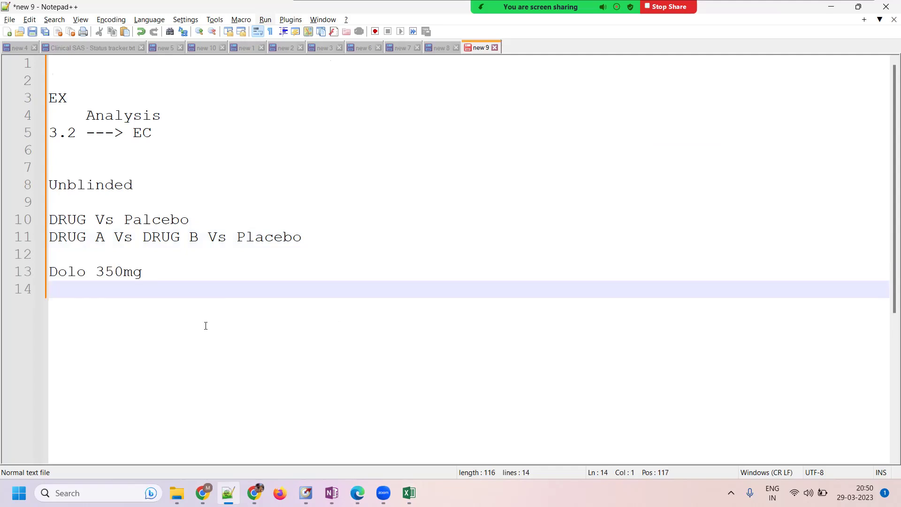
{"action": "left_click", "coordinate": [105, 275]}
{"action": "key", "text": "BackSpace"}
{"action": "type", "text": "6"}
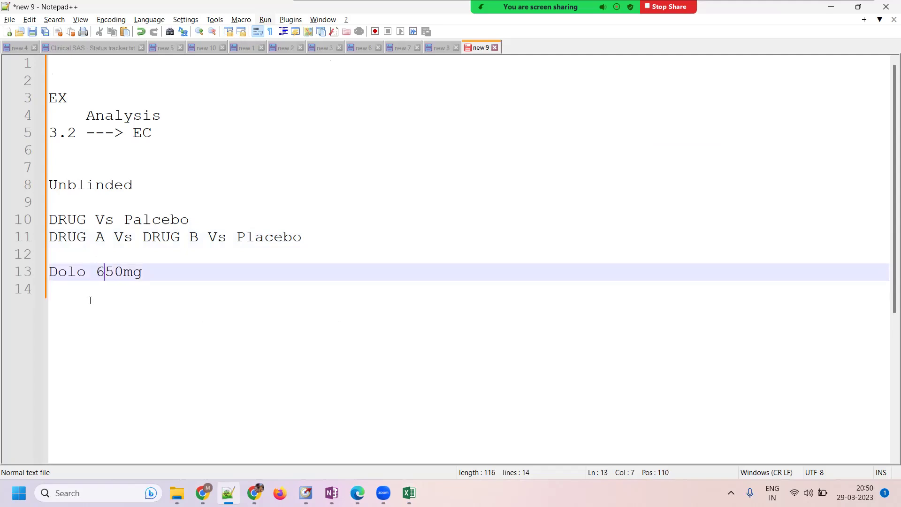
Extend the drug line to read "Dolo 650mg or Crocin 500mg or Placebo" and highlight each treatment option in turn
{"action": "key", "text": "End"}
{"action": "type", "text": "or Crocin "}
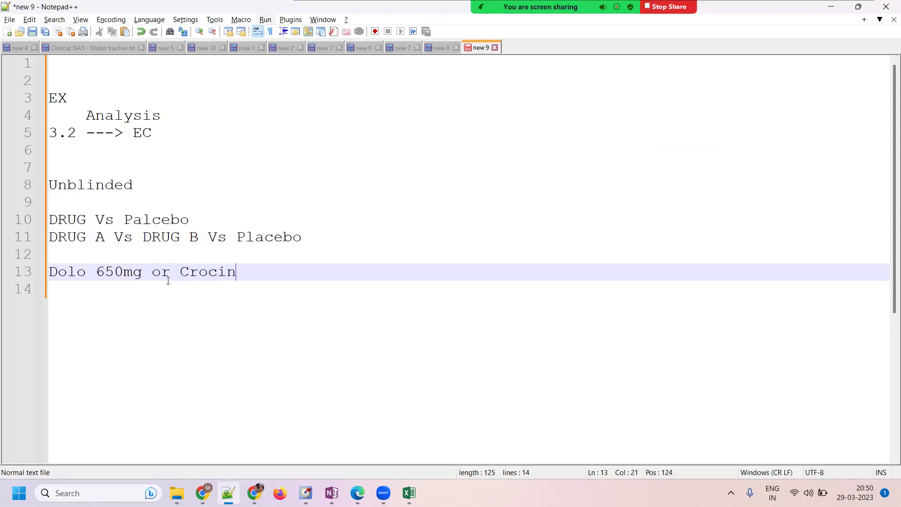
{"action": "type", "text": "500mg or Placebo"}
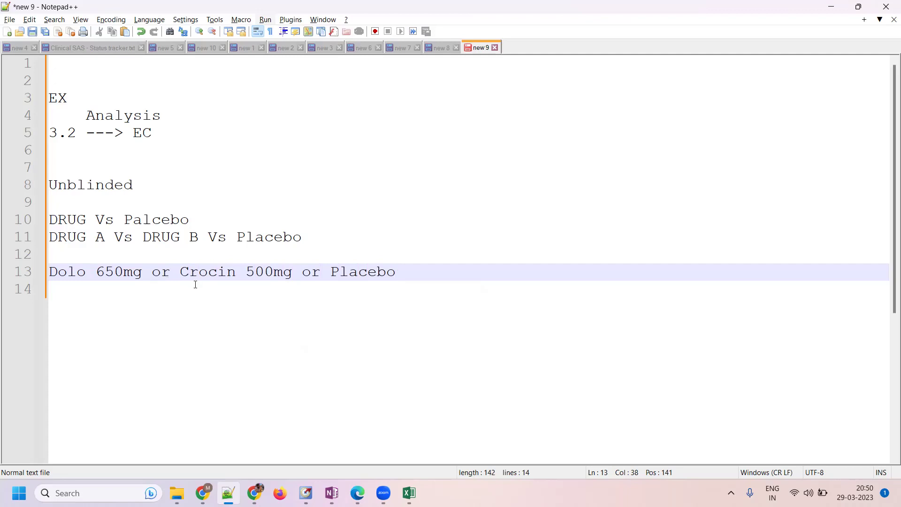
{"action": "left_click_drag", "start_coordinate": [180, 272], "coordinate": [302, 267]}
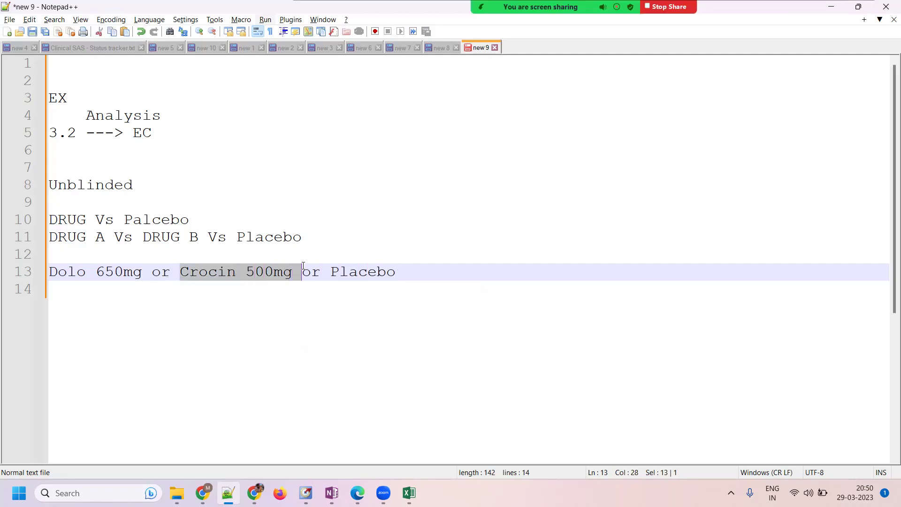
{"action": "left_click_drag", "start_coordinate": [142, 271], "coordinate": [49, 272]}
{"action": "left_click_drag", "start_coordinate": [330, 272], "coordinate": [427, 276]}
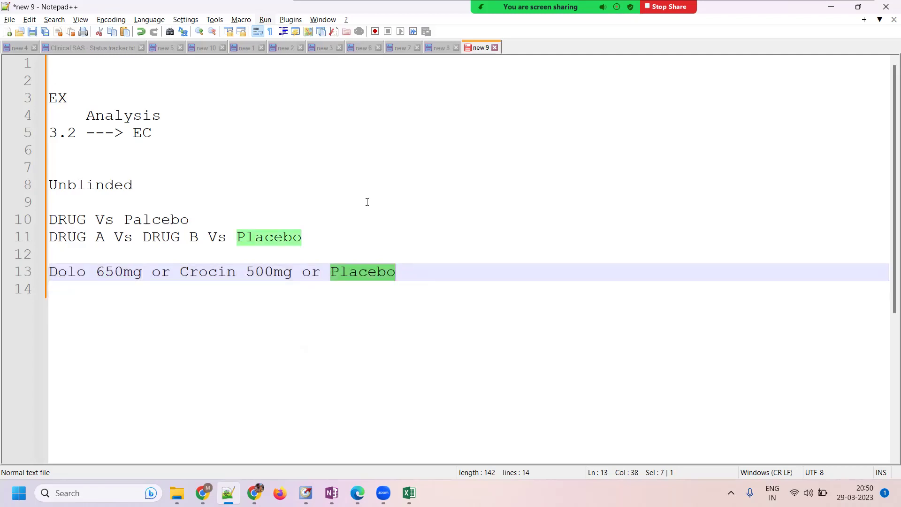
Return to the Excel sheet and remove the example drug text and the yellow fill from cell H18
{"action": "left_click", "coordinate": [409, 493]}
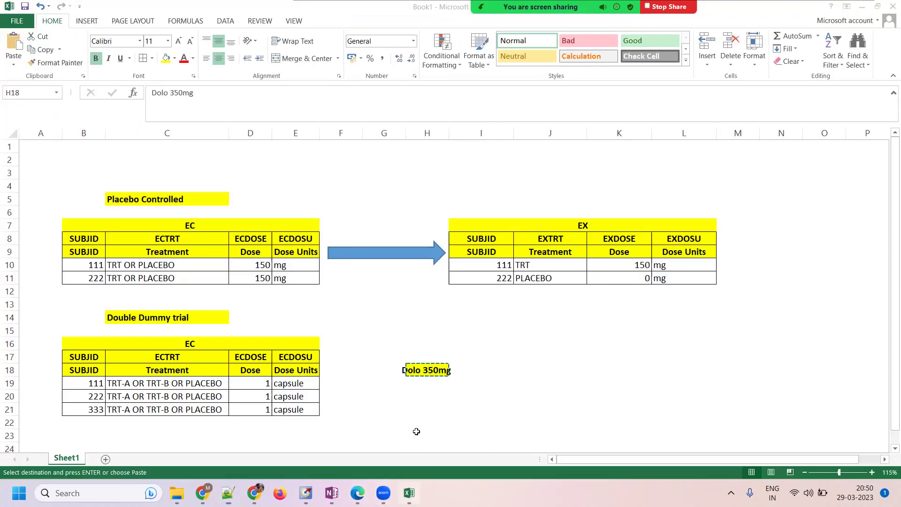
{"action": "left_click", "coordinate": [427, 370]}
{"action": "key", "text": "ctrl+c"}
{"action": "key", "text": "Up"}
{"action": "key", "text": "Down"}
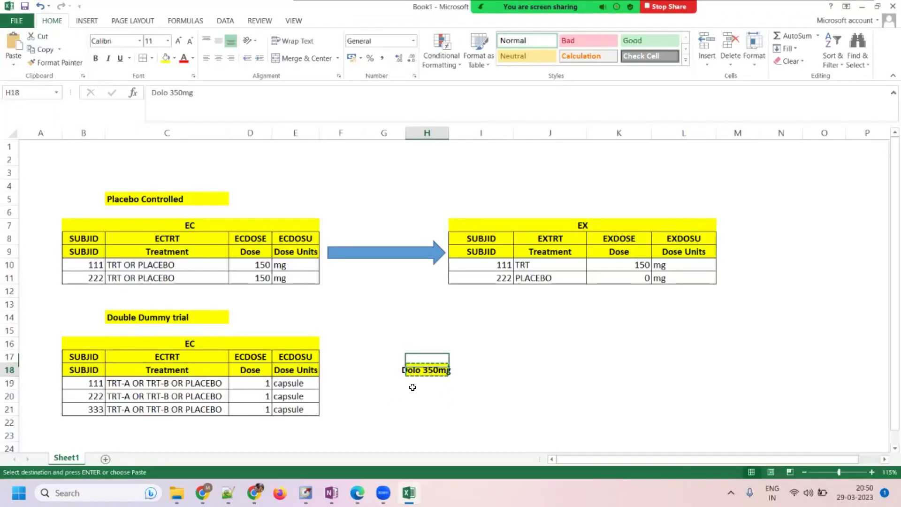
{"action": "key", "text": "Escape"}
{"action": "key", "text": "Delete"}
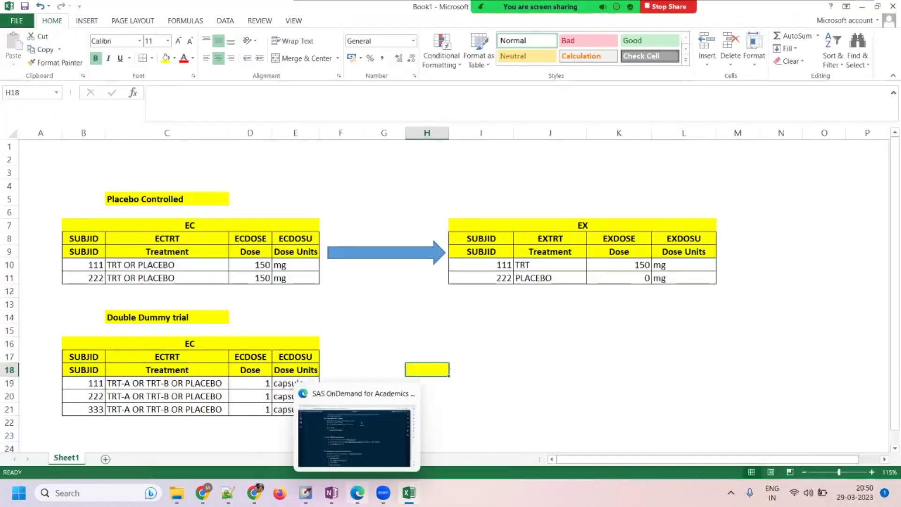
{"action": "left_click", "coordinate": [602, 388]}
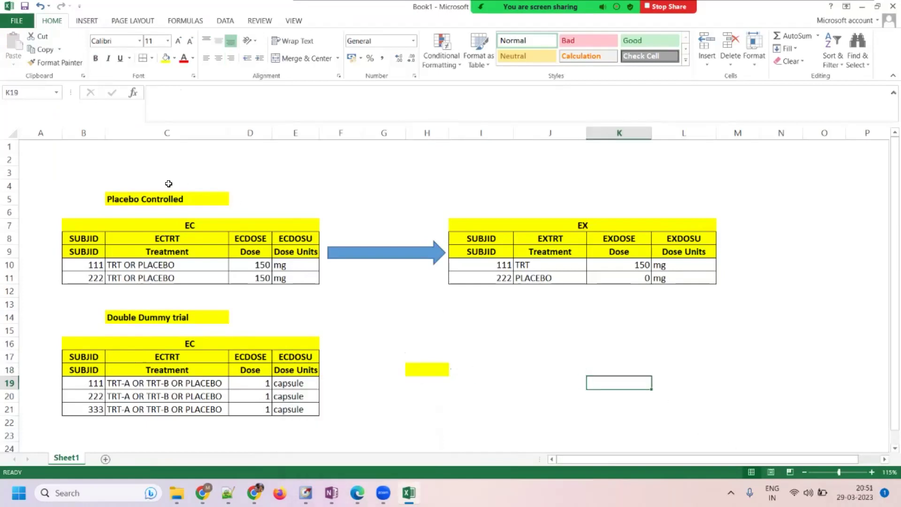
{"action": "left_click", "coordinate": [71, 63]}
{"action": "left_click_drag", "start_coordinate": [428, 328], "coordinate": [444, 407]}
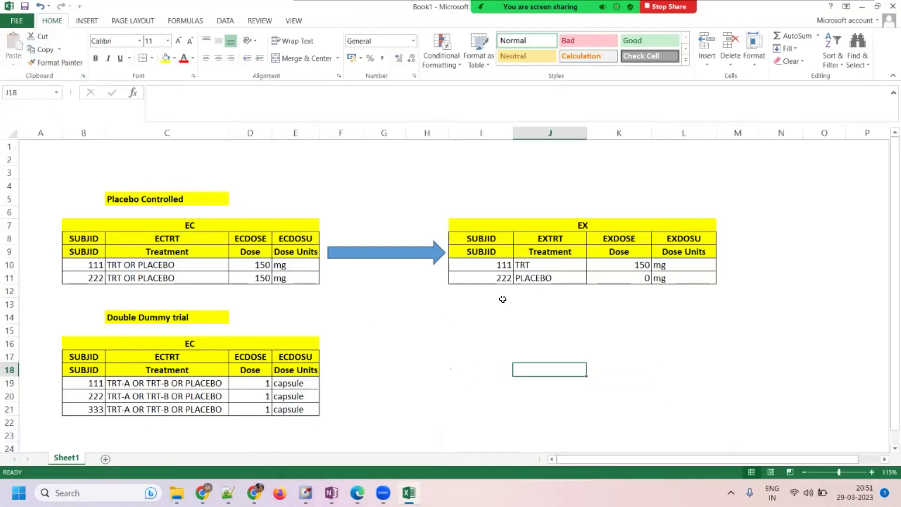
Copy the Double Dummy trial EC table to the area starting at cell I16 and retitle the copy EX
{"action": "left_click_drag", "start_coordinate": [97, 344], "coordinate": [164, 409]}
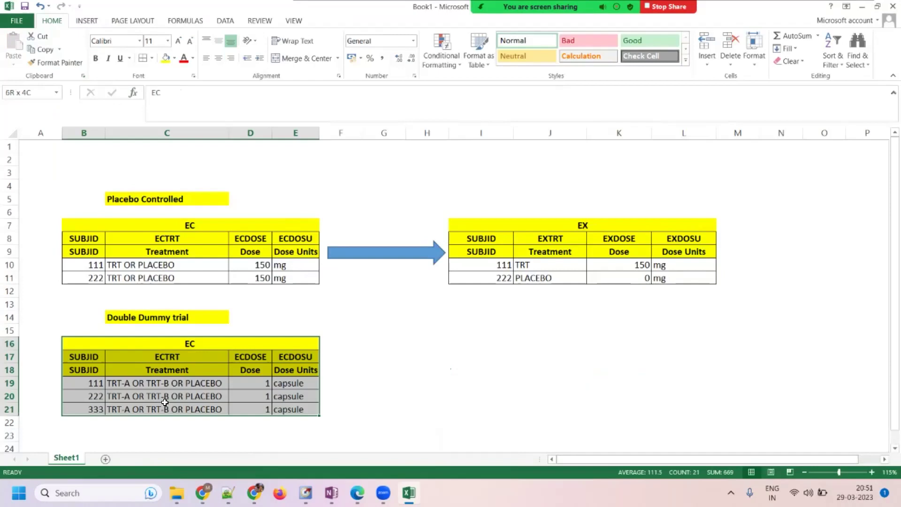
{"action": "key", "text": "ctrl+c"}
{"action": "left_click", "coordinate": [464, 344]}
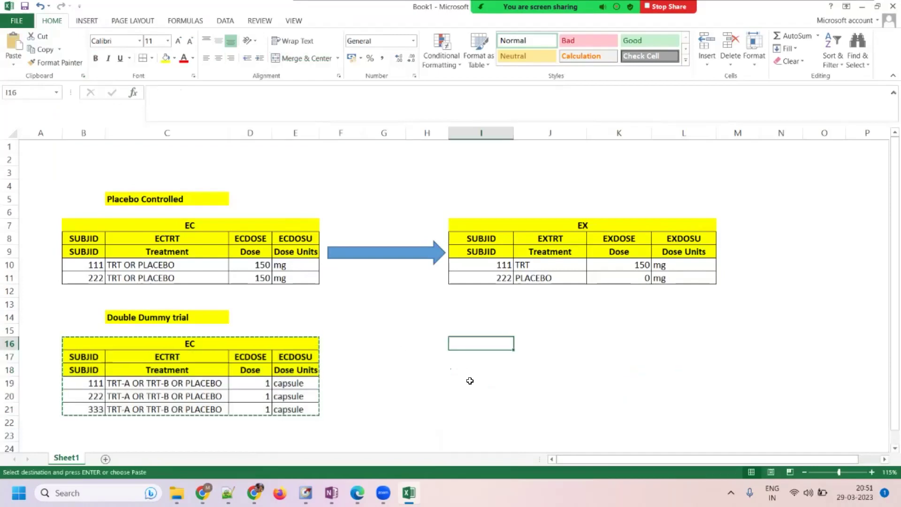
{"action": "key", "text": "ctrl+v"}
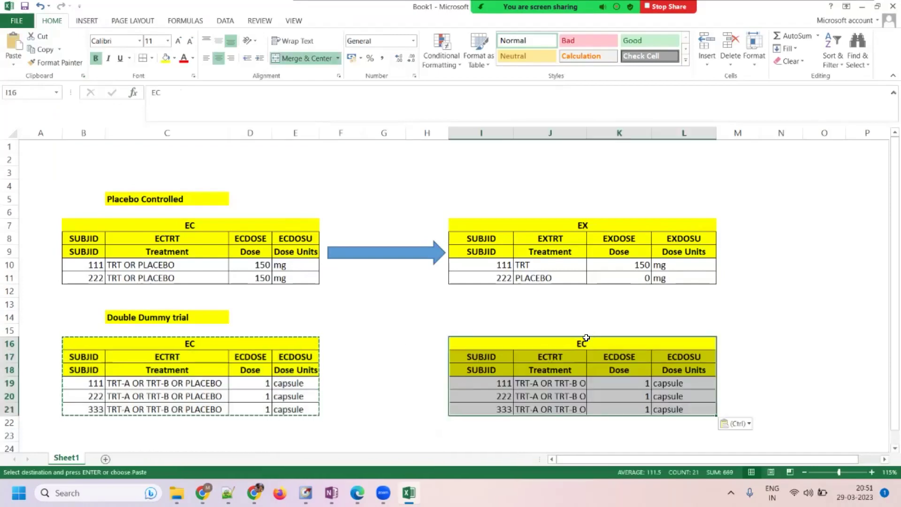
{"action": "left_click", "coordinate": [582, 344]}
{"action": "type", "text": "EX"}
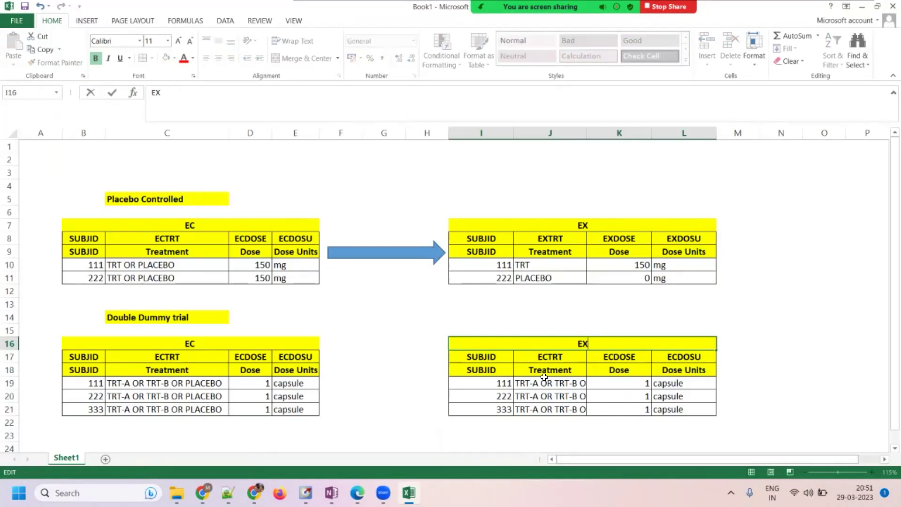
Copy the two header rows of the Placebo Controlled EX table over the header rows of the Double Dummy EX table
{"action": "left_click", "coordinate": [483, 237]}
{"action": "left_click_drag", "start_coordinate": [532, 246], "coordinate": [703, 254]}
{"action": "key", "text": "ctrl+c"}
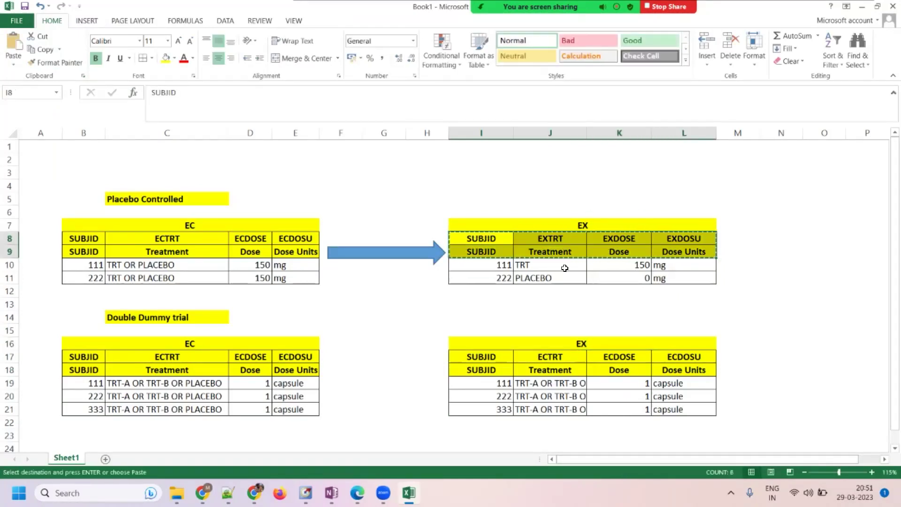
{"action": "left_click", "coordinate": [483, 359]}
{"action": "key", "text": "ctrl+v"}
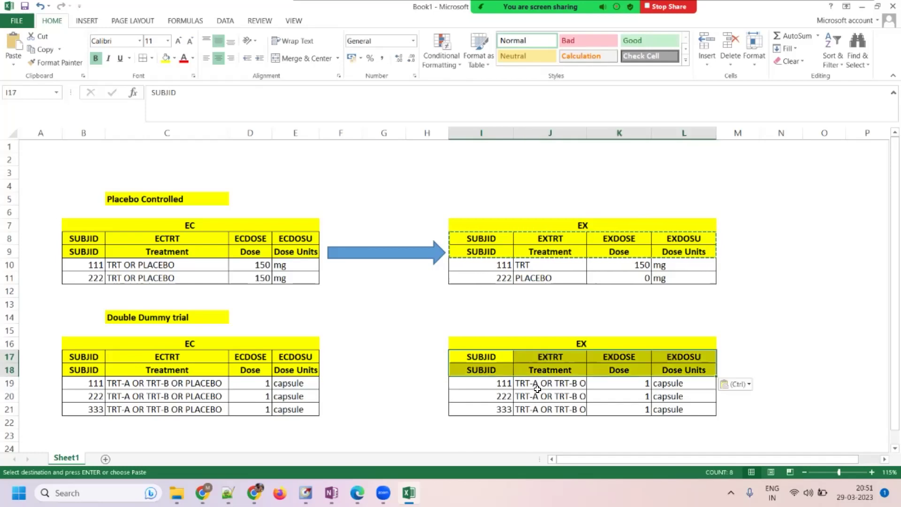
Set the EXTRT values in the Double Dummy EX table to Dolo, Crocin and Placebo for subjects 111, 222 and 333
{"action": "left_click", "coordinate": [533, 384]}
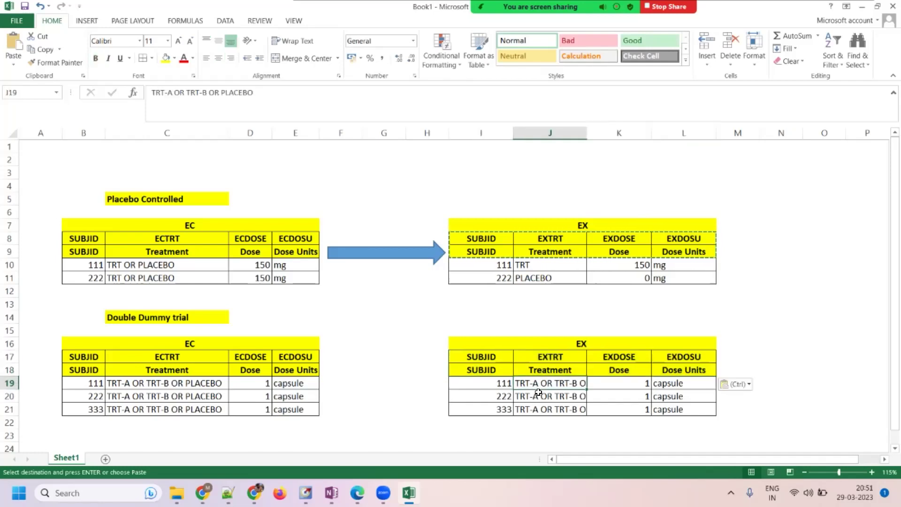
{"action": "key", "text": "Escape"}
{"action": "type", "text": "Dolo"}
{"action": "key", "text": "Return"}
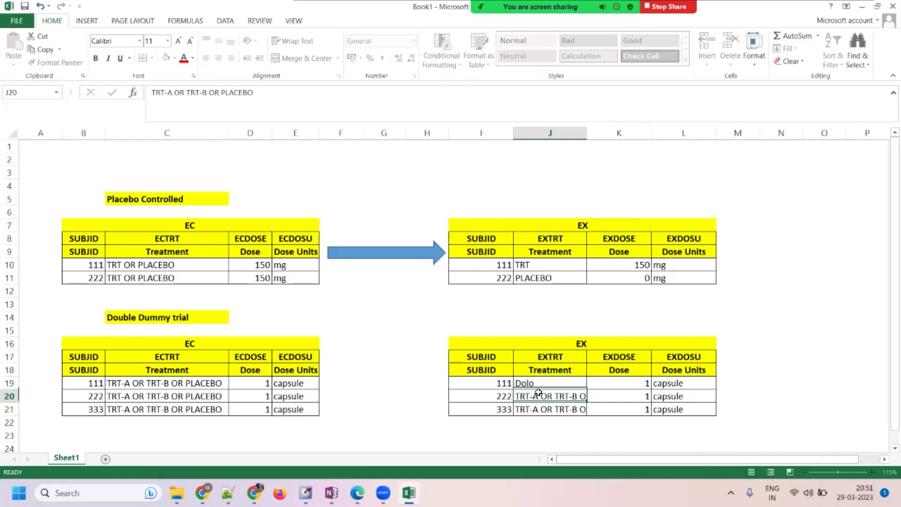
{"action": "type", "text": "Crocin"}
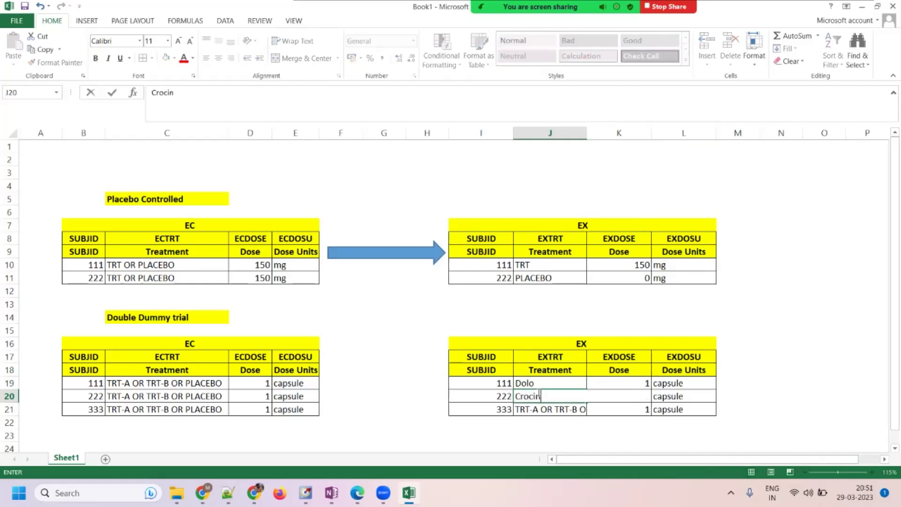
{"action": "key", "text": "Return"}
{"action": "type", "text": "Placebo"}
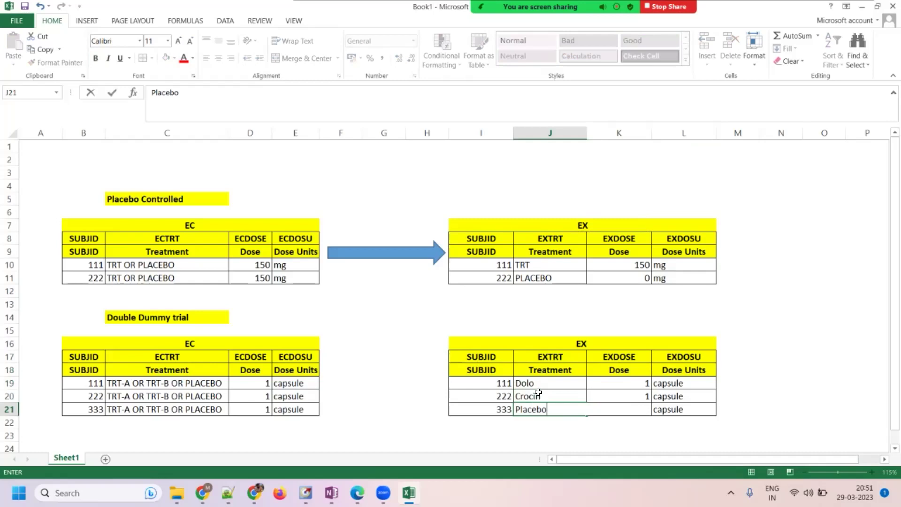
{"action": "key", "text": "Tab"}
{"action": "type", "text": "1"}
{"action": "key", "text": "ctrl+Return"}
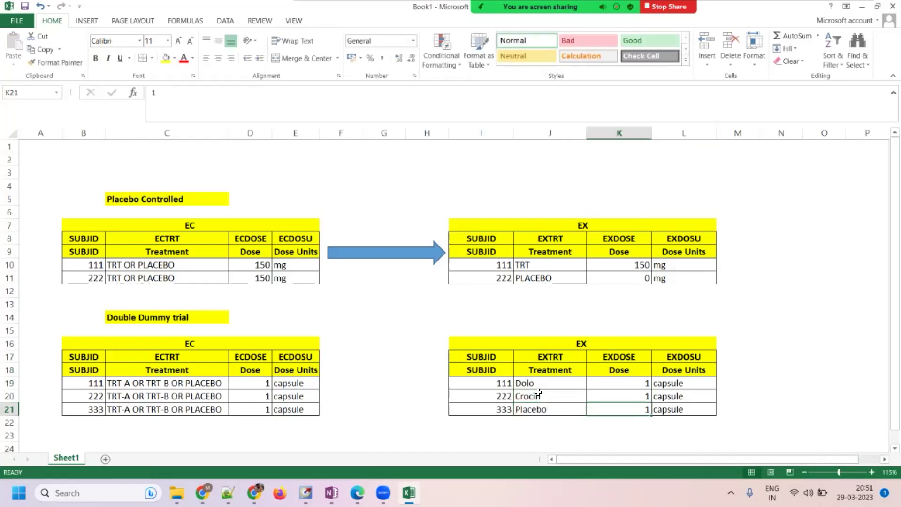
Set the EXDOSE values to 650, 500 and 0 for subjects 111, 222 and 333 in the Double Dummy EX table
{"action": "left_click", "coordinate": [609, 385]}
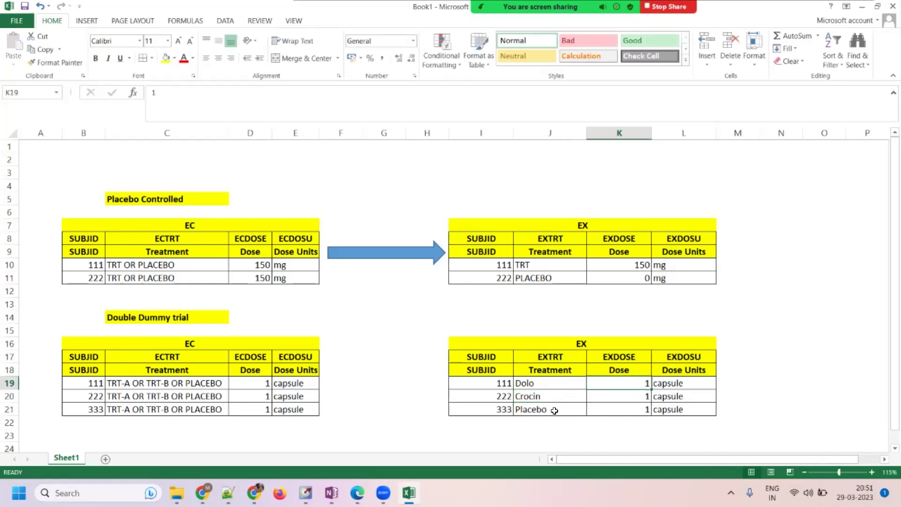
{"action": "type", "text": "650"}
{"action": "key", "text": "Return"}
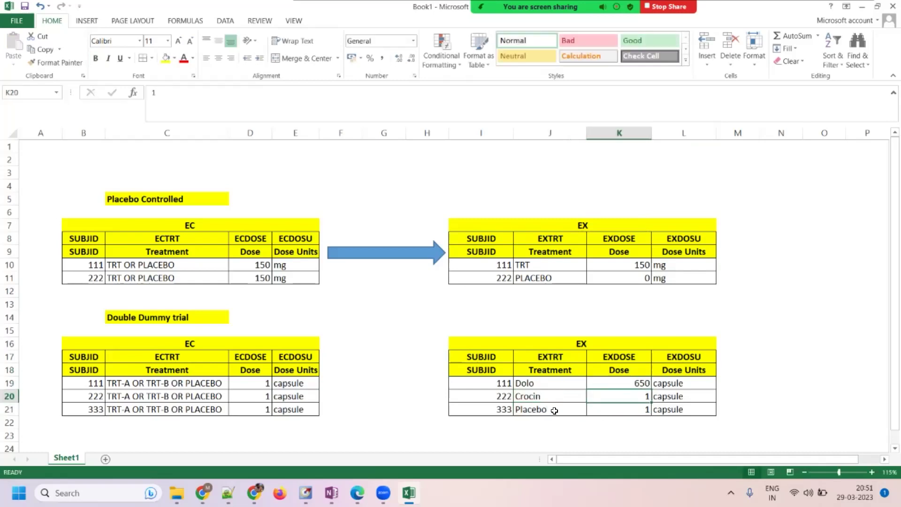
{"action": "type", "text": "500"}
{"action": "key", "text": "Return"}
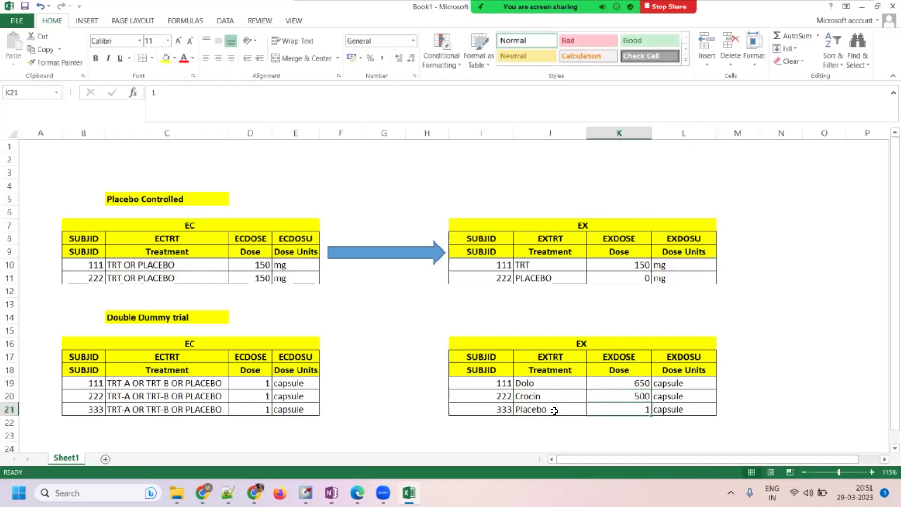
{"action": "type", "text": "0"}
{"action": "key", "text": "Tab"}
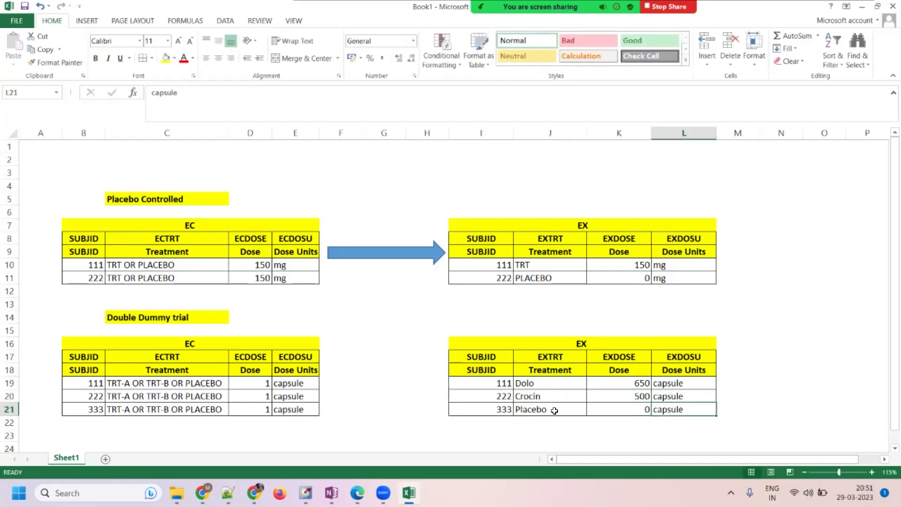
Set the EXDOSU units to "mg" for all three subjects in the Double Dummy EX table
{"action": "left_click", "coordinate": [679, 385]}
{"action": "type", "text": "mg"}
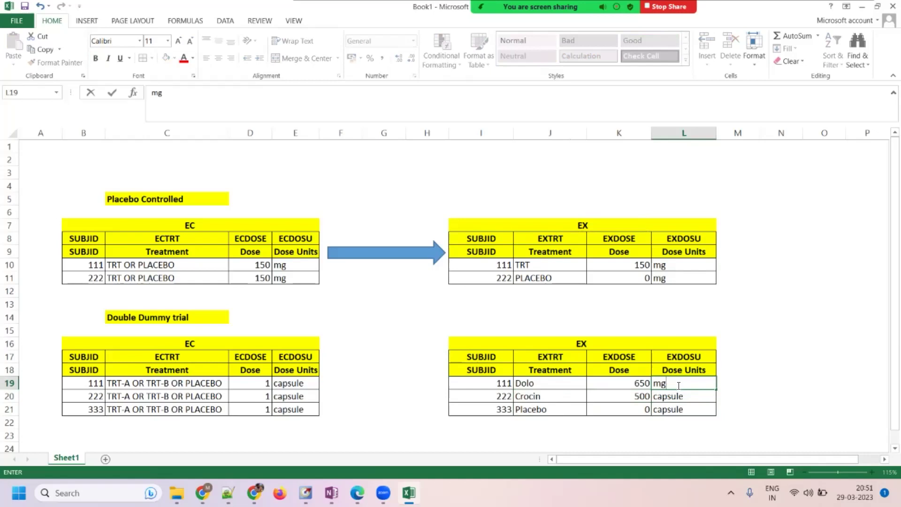
{"action": "key", "text": "Return"}
{"action": "type", "text": "mg"}
{"action": "key", "text": "Return"}
{"action": "type", "text": "mg"}
{"action": "key", "text": "Tab"}
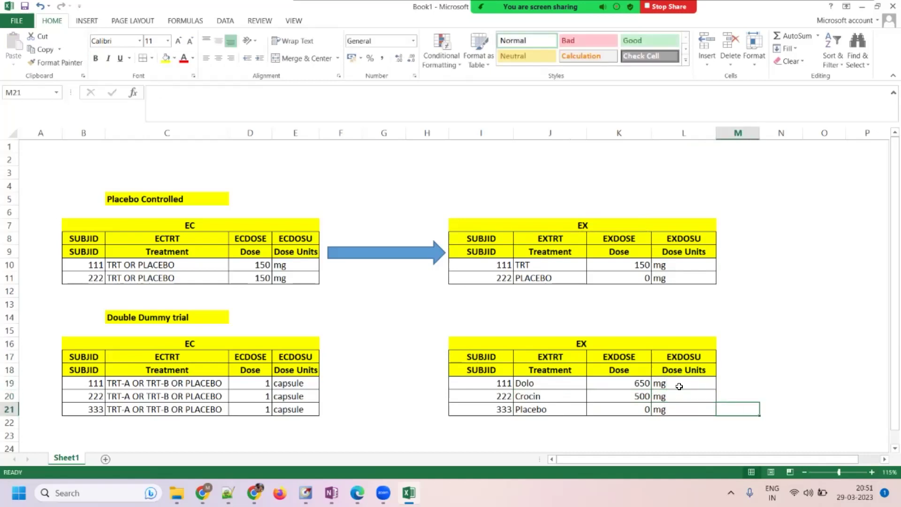
Duplicate the blue arrow and place the copy between the Double Dummy trial's EC and EX tables
{"action": "left_click", "coordinate": [389, 253]}
{"action": "key", "text": "ctrl+c"}
{"action": "left_click", "coordinate": [353, 383]}
{"action": "key", "text": "ctrl+v"}
{"action": "mouse_move", "coordinate": [395, 383]}
{"action": "left_mouse_down"}
{"action": "mouse_move", "coordinate": [412, 376]}
{"action": "mouse_move", "coordinate": [402, 375]}
{"action": "left_mouse_up"}
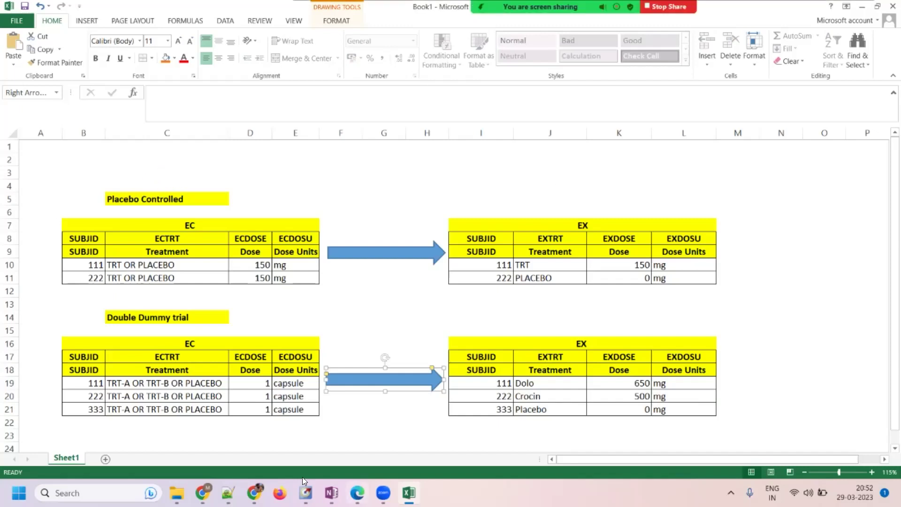
Open NAB-BC-3781-3102 SDTM aCRF v0.1.pdf from the project's doc folder and browse its bookmarks and first pages
{"action": "left_click", "coordinate": [176, 492]}
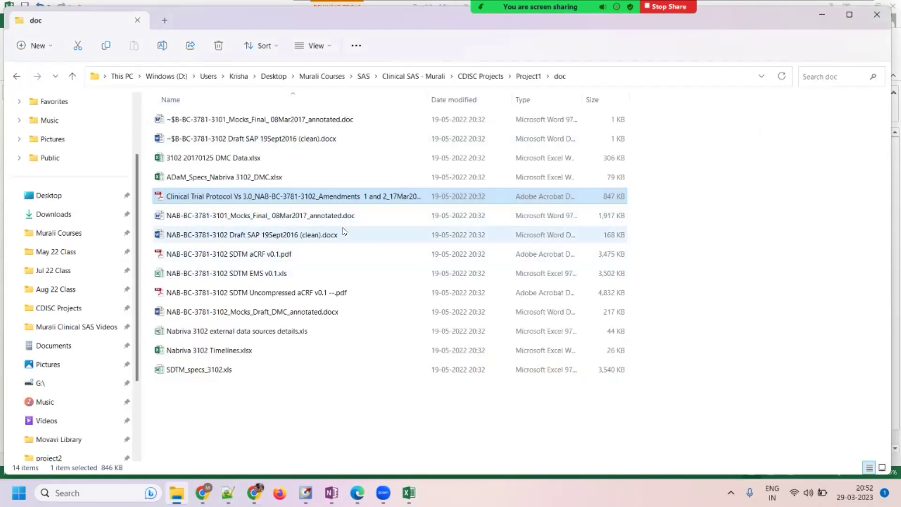
{"action": "double_click", "coordinate": [247, 256]}
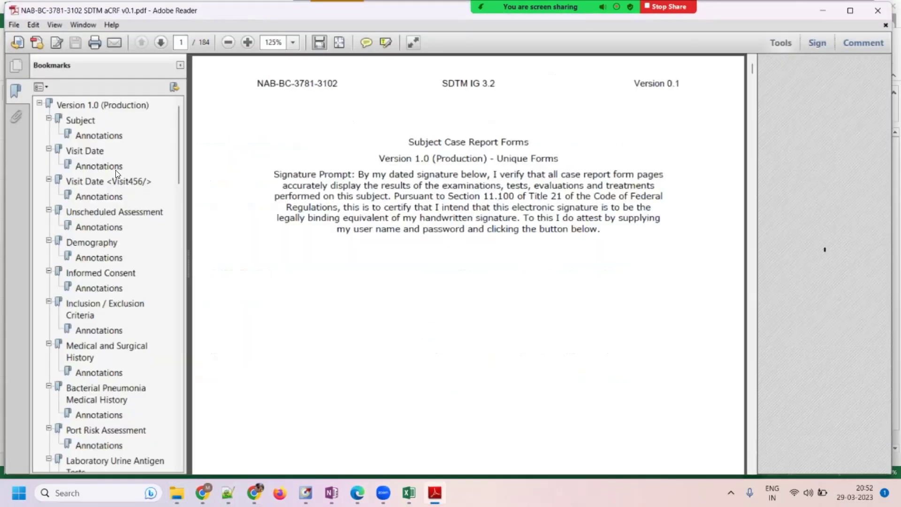
{"action": "scroll", "coordinate": [103, 328], "scroll_direction": "down", "scroll_amount": 5}
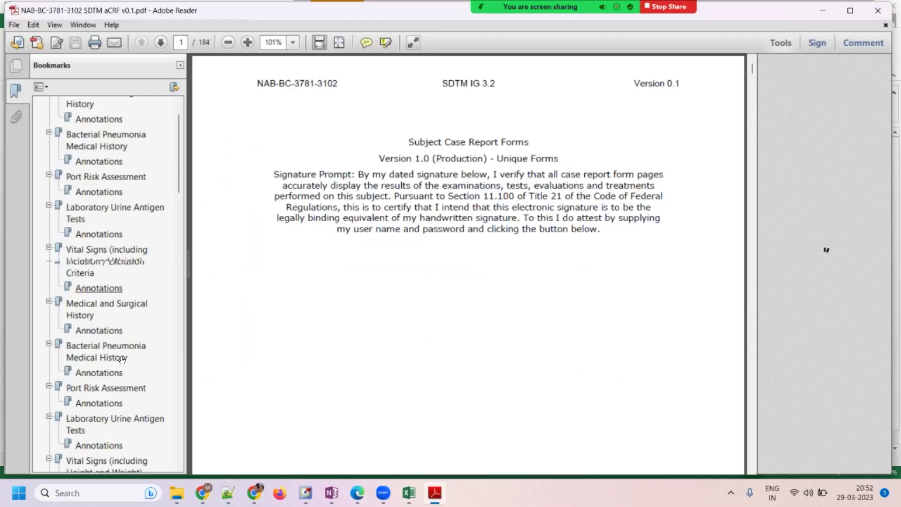
{"action": "scroll", "coordinate": [122, 359], "scroll_direction": "down", "scroll_amount": 5}
{"action": "scroll", "coordinate": [140, 364], "scroll_direction": "down", "scroll_amount": 3}
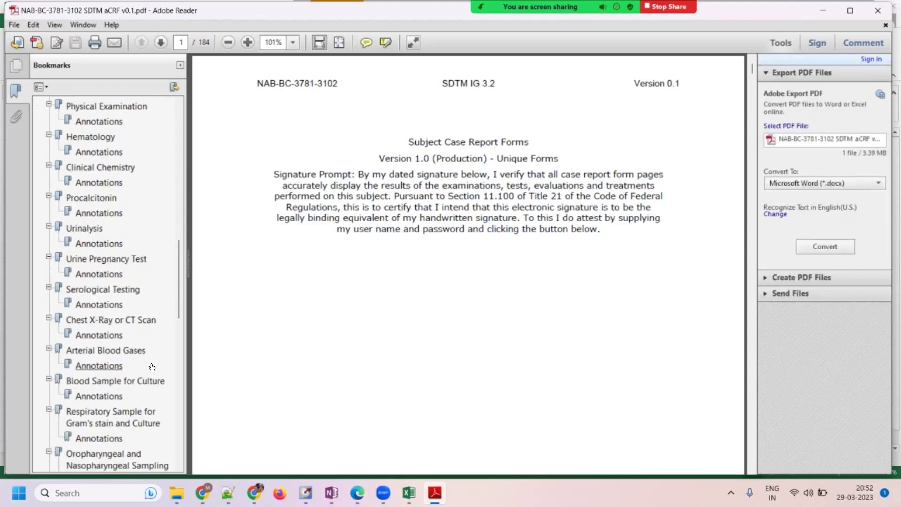
{"action": "scroll", "coordinate": [152, 367], "scroll_direction": "up", "scroll_amount": 13}
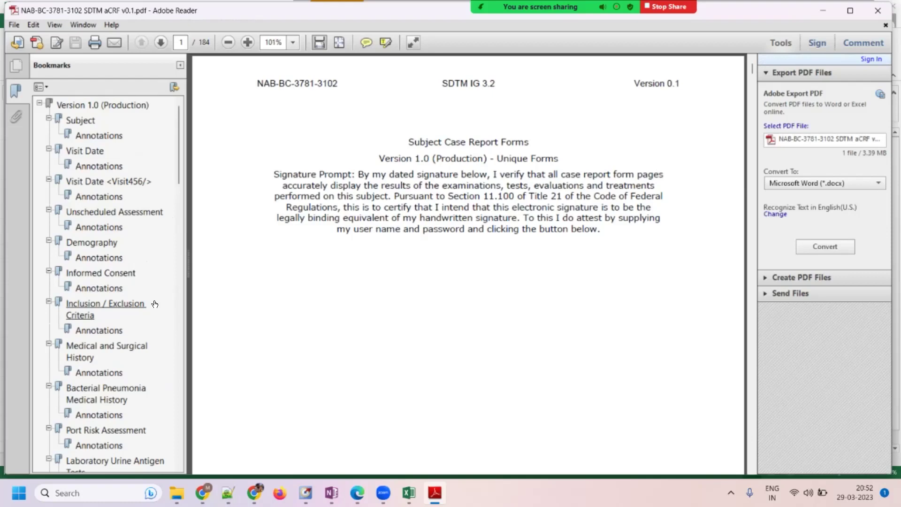
{"action": "scroll", "coordinate": [522, 184], "scroll_direction": "down", "scroll_amount": 10}
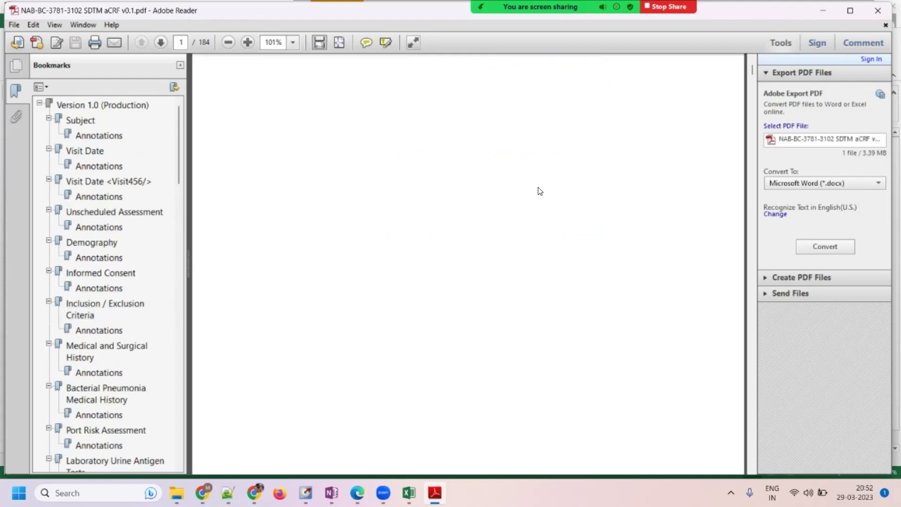
{"action": "scroll", "coordinate": [522, 180], "scroll_direction": "down", "scroll_amount": 5}
{"action": "scroll", "coordinate": [522, 180], "scroll_direction": "down", "scroll_amount": 1}
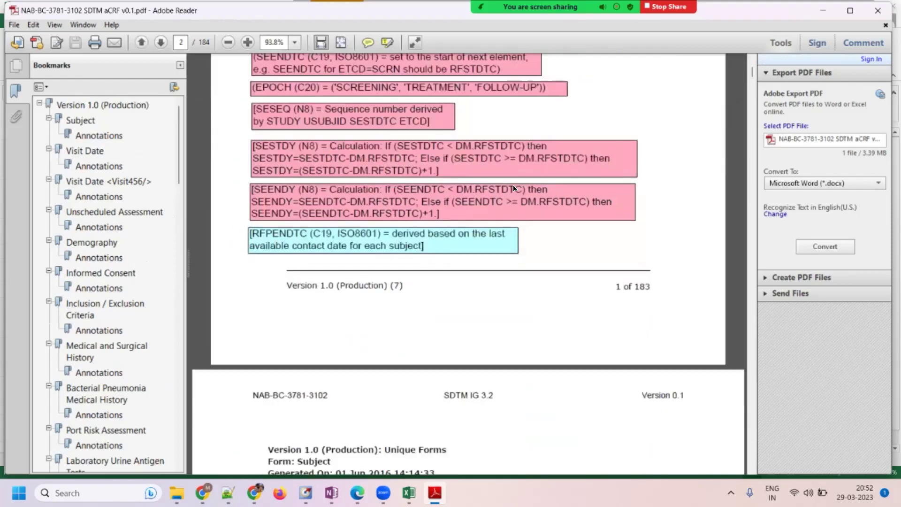
Search the annotated CRF for "extrt" to reach the exposure form, and close the search
{"action": "key", "text": "ctrl+f"}
{"action": "type", "text": "ex"}
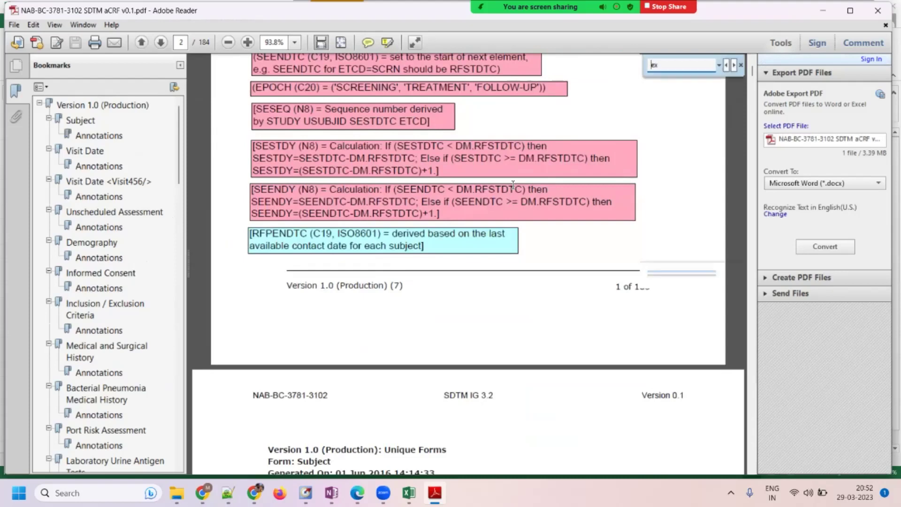
{"action": "key", "text": "Return"}
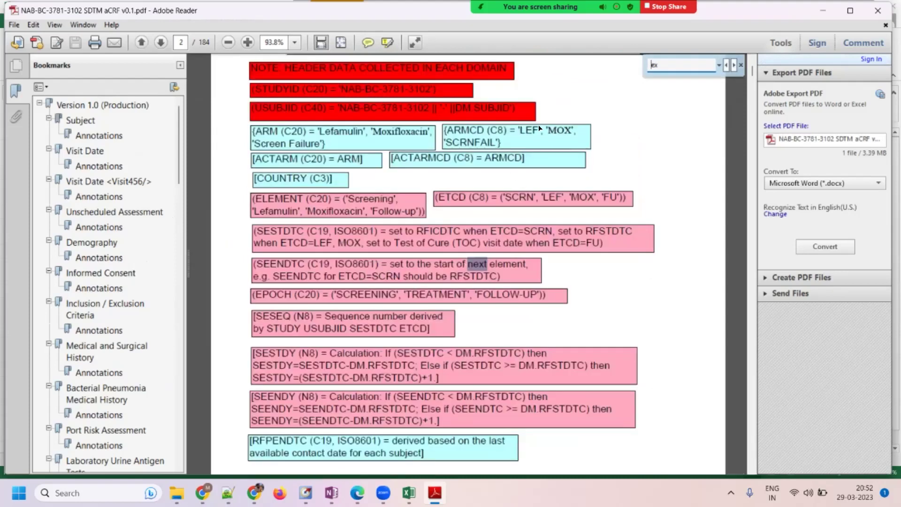
{"action": "type", "text": "trt"}
{"action": "key", "text": "Return"}
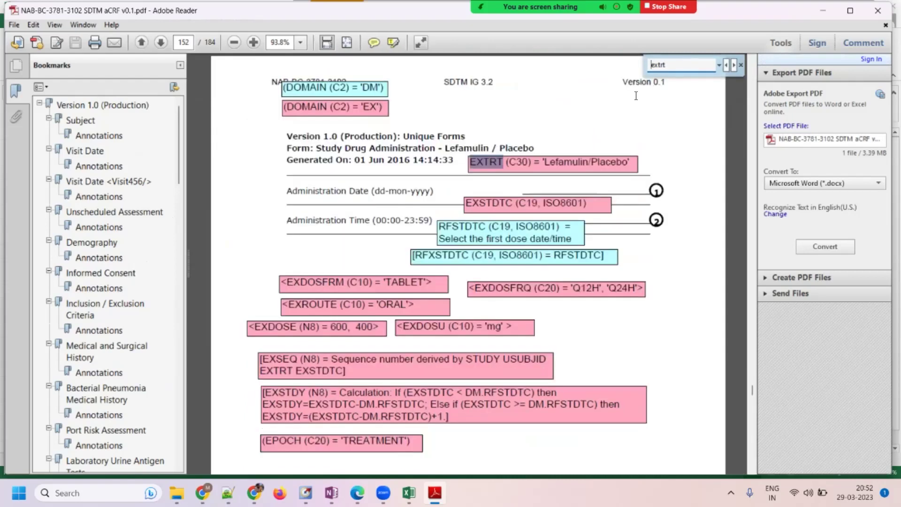
{"action": "left_click", "coordinate": [739, 66]}
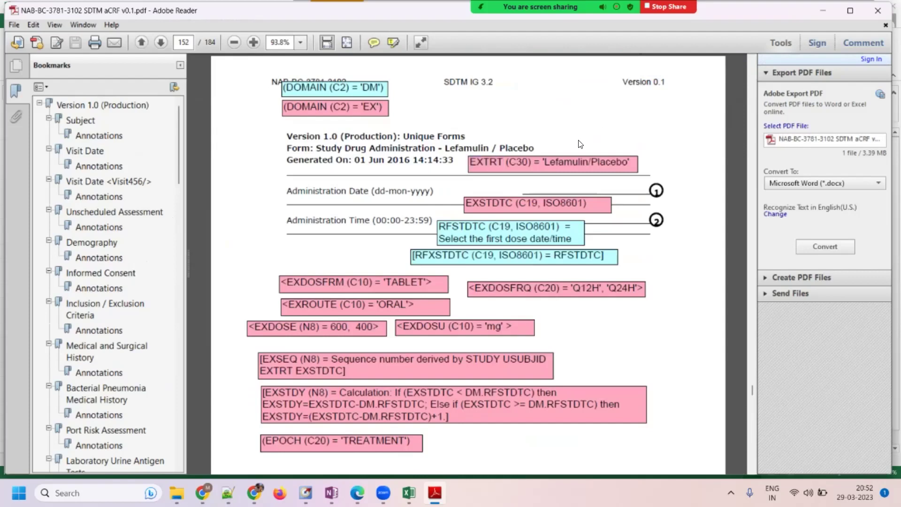
Examine the EX annotations and field listings of the Lefamulin / Placebo and Moxifloxacin / Placebo Study Drug Administration forms
{"action": "scroll", "coordinate": [632, 243], "scroll_direction": "down", "scroll_amount": 6}
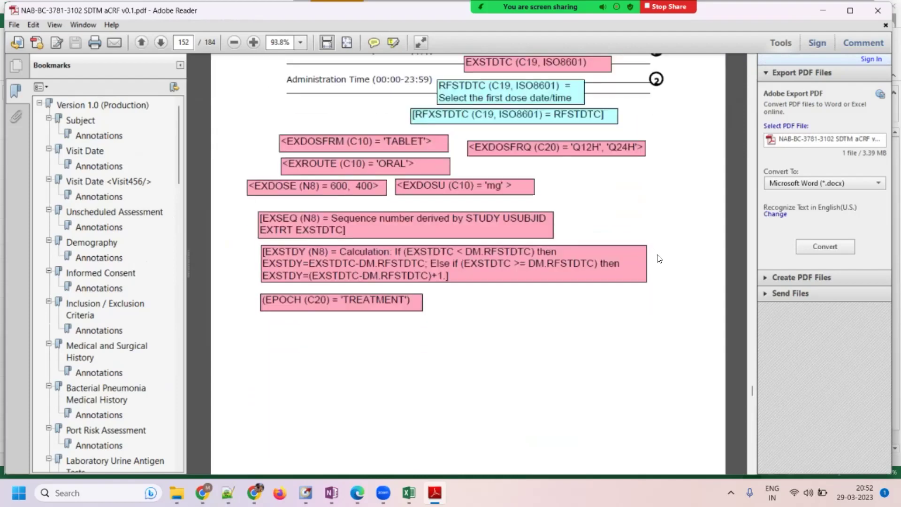
{"action": "scroll", "coordinate": [549, 363], "scroll_direction": "down", "scroll_amount": 3}
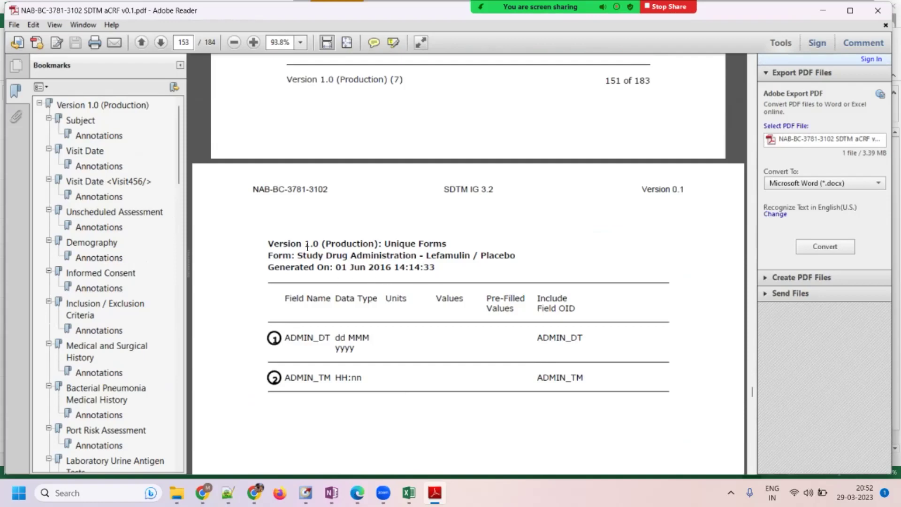
{"action": "scroll", "coordinate": [534, 318], "scroll_direction": "down", "scroll_amount": 9}
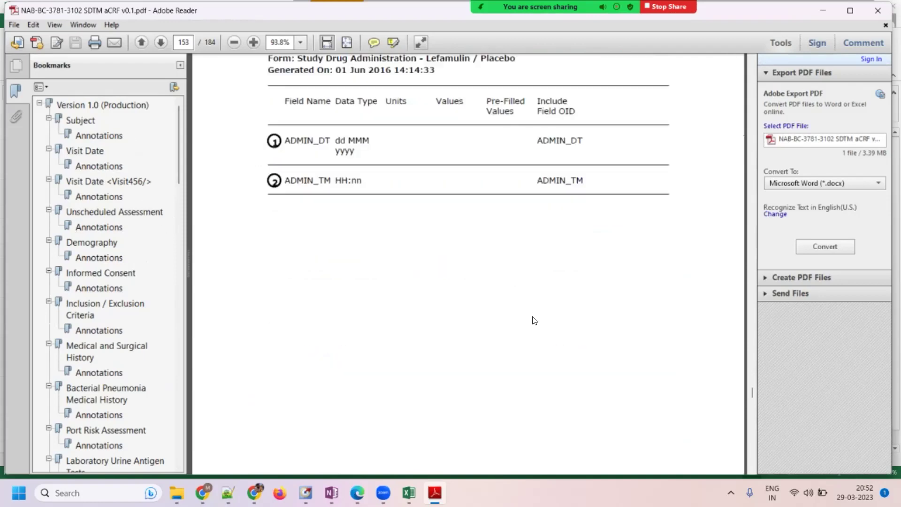
{"action": "scroll", "coordinate": [370, 329], "scroll_direction": "down", "scroll_amount": 7}
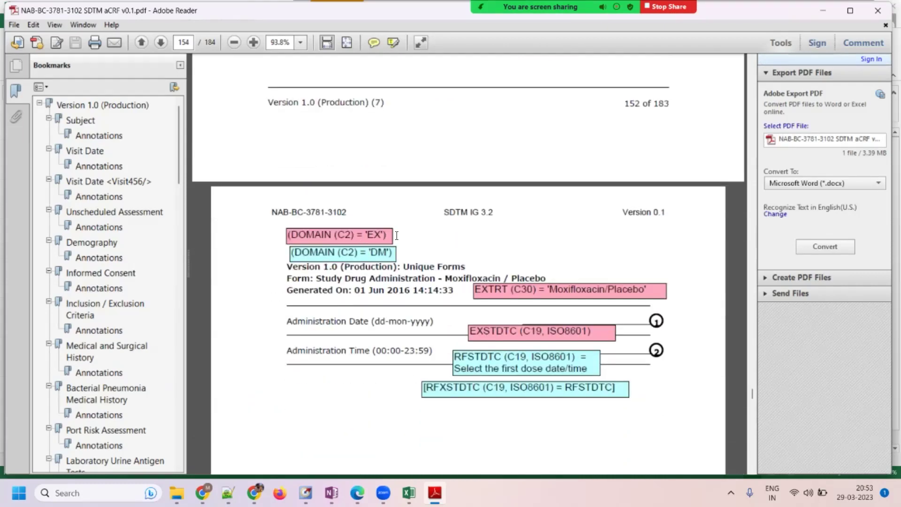
{"action": "scroll", "coordinate": [396, 235], "scroll_direction": "down", "scroll_amount": 3}
{"action": "left_click_drag", "start_coordinate": [335, 221], "coordinate": [397, 219]}
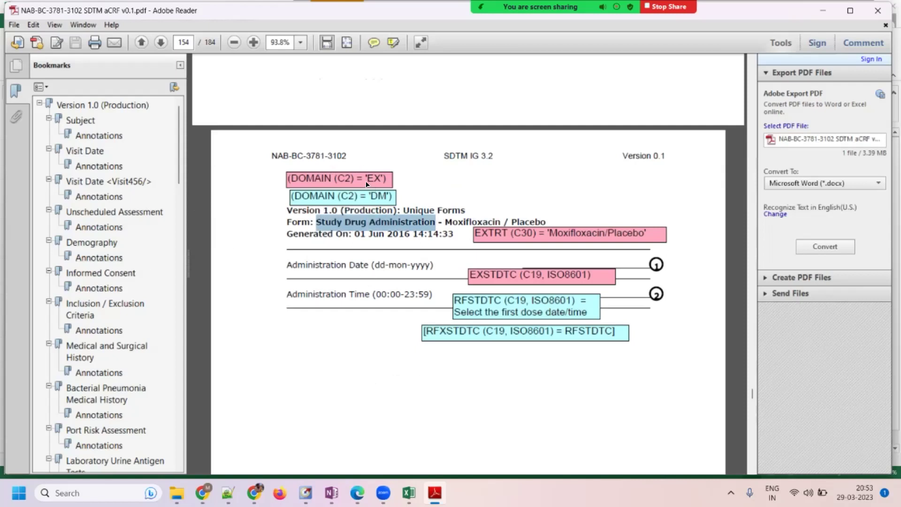
{"action": "scroll", "coordinate": [402, 237], "scroll_direction": "down", "scroll_amount": 3}
{"action": "scroll", "coordinate": [402, 237], "scroll_direction": "down", "scroll_amount": 5}
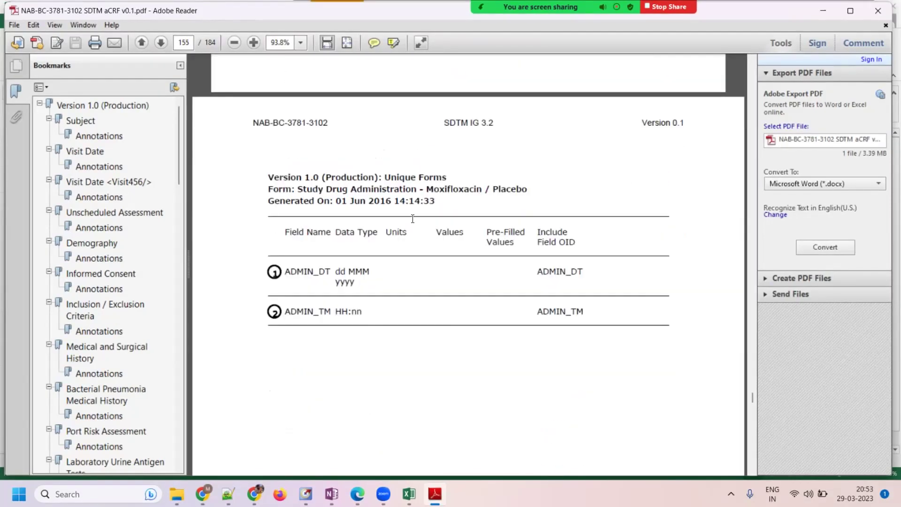
{"action": "left_click_drag", "start_coordinate": [427, 188], "coordinate": [485, 190]}
Return to the Lefamulin / Placebo form's title and annotations and compare them with the Moxifloxacin / Placebo form
{"action": "scroll", "coordinate": [462, 227], "scroll_direction": "up", "scroll_amount": 8}
{"action": "scroll", "coordinate": [462, 227], "scroll_direction": "up", "scroll_amount": 5}
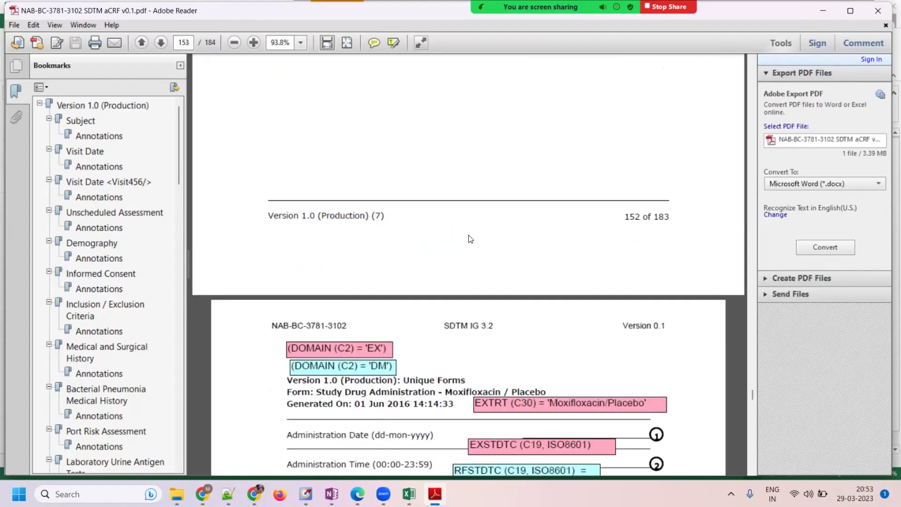
{"action": "scroll", "coordinate": [455, 245], "scroll_direction": "up", "scroll_amount": 10}
{"action": "scroll", "coordinate": [455, 245], "scroll_direction": "up", "scroll_amount": 12}
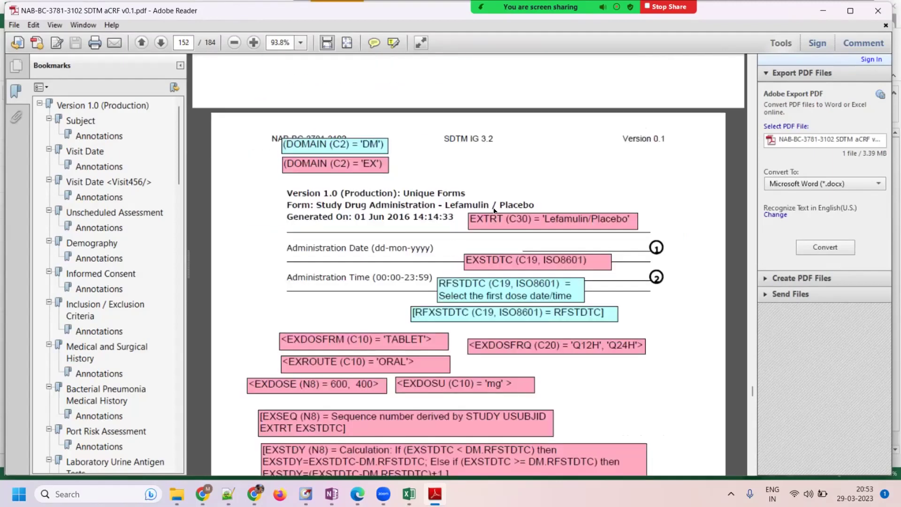
{"action": "left_click_drag", "start_coordinate": [303, 203], "coordinate": [522, 194]}
{"action": "scroll", "coordinate": [322, 318], "scroll_direction": "down", "scroll_amount": 12}
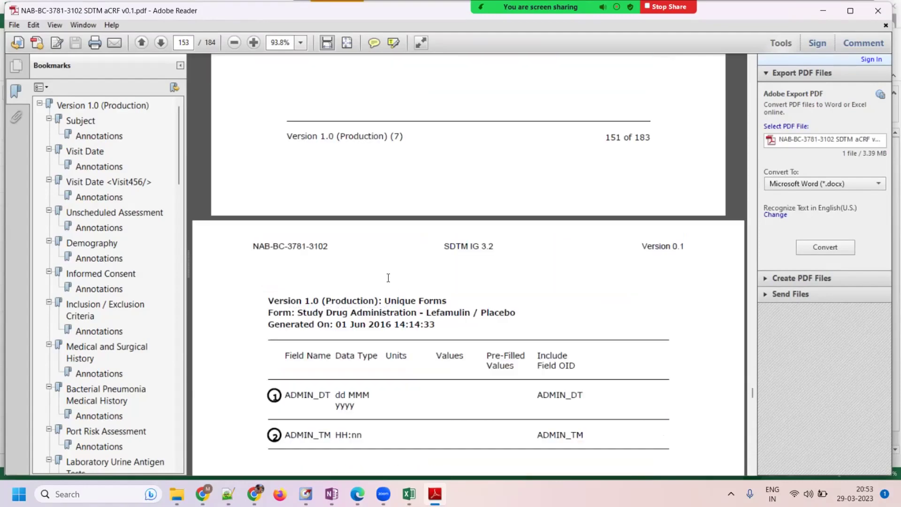
{"action": "scroll", "coordinate": [385, 279], "scroll_direction": "down", "scroll_amount": 3}
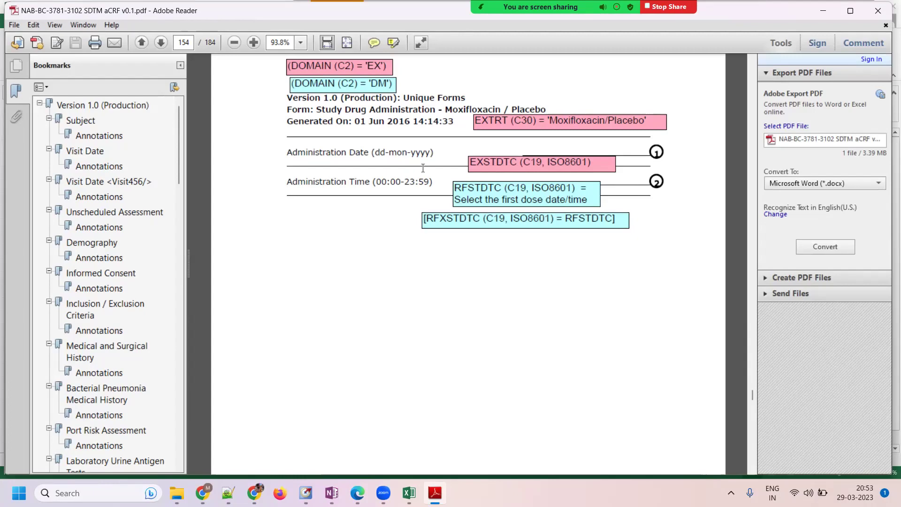
{"action": "scroll", "coordinate": [392, 176], "scroll_direction": "up", "scroll_amount": 1}
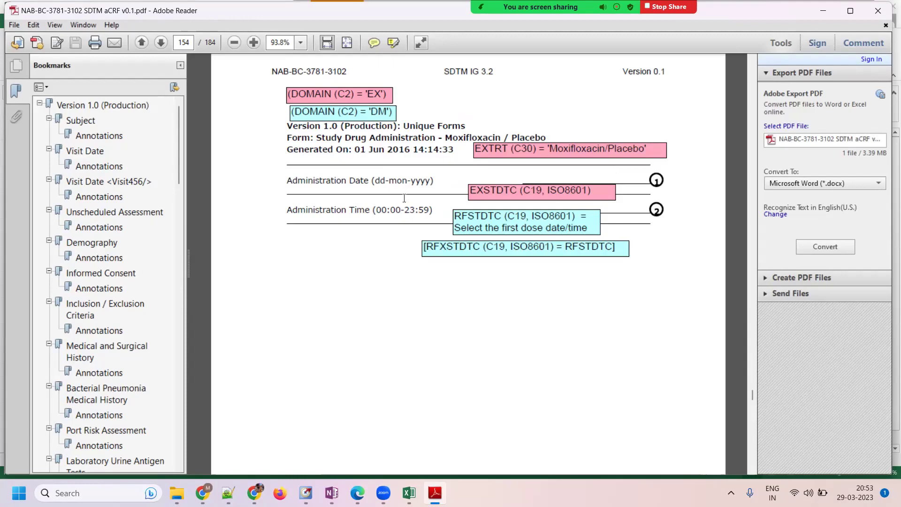
{"action": "scroll", "coordinate": [420, 204], "scroll_direction": "up", "scroll_amount": 6}
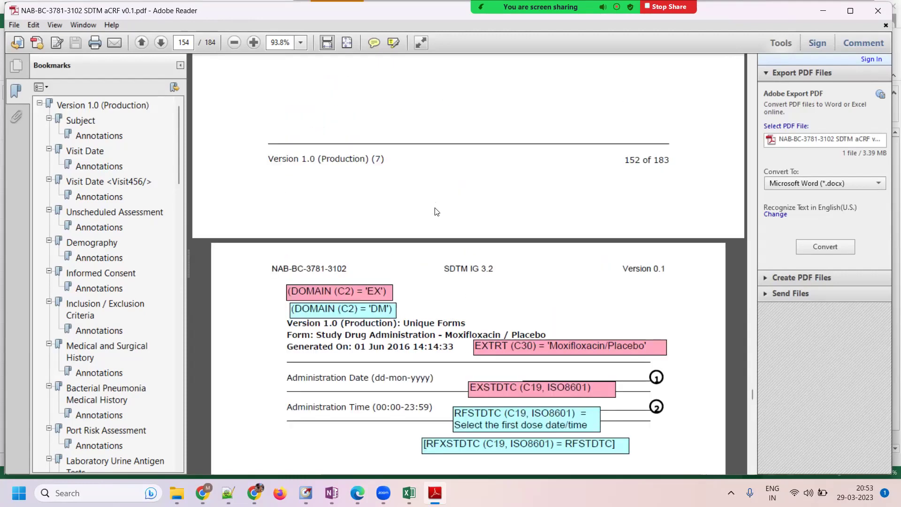
{"action": "scroll", "coordinate": [437, 210], "scroll_direction": "up", "scroll_amount": 6}
{"action": "scroll", "coordinate": [437, 210], "scroll_direction": "down", "scroll_amount": 6}
Switch to the Excel workbook and compare the Placebo Controlled EC treatments and subject 222's dose with the EX table
{"action": "key", "text": "alt+Tab"}
{"action": "left_click", "coordinate": [403, 331]}
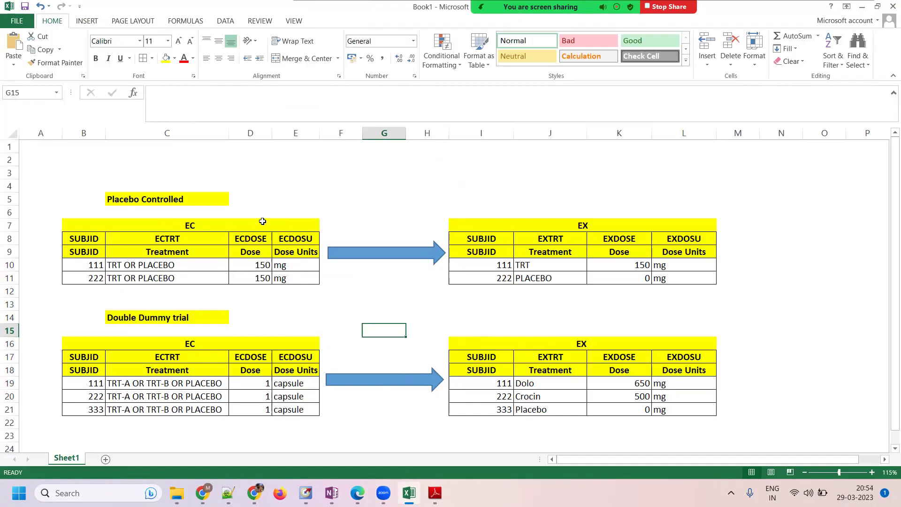
{"action": "left_click", "coordinate": [545, 173]}
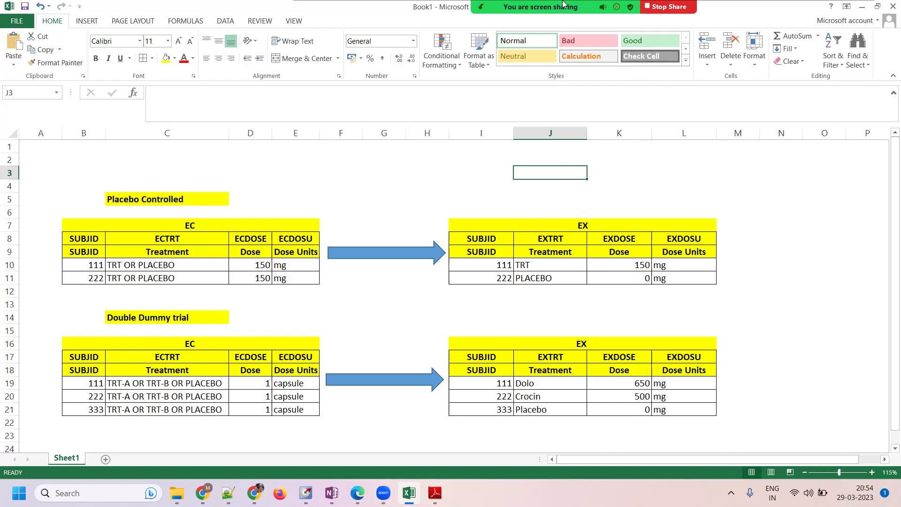
{"action": "mouse_move", "coordinate": [565, 4]}
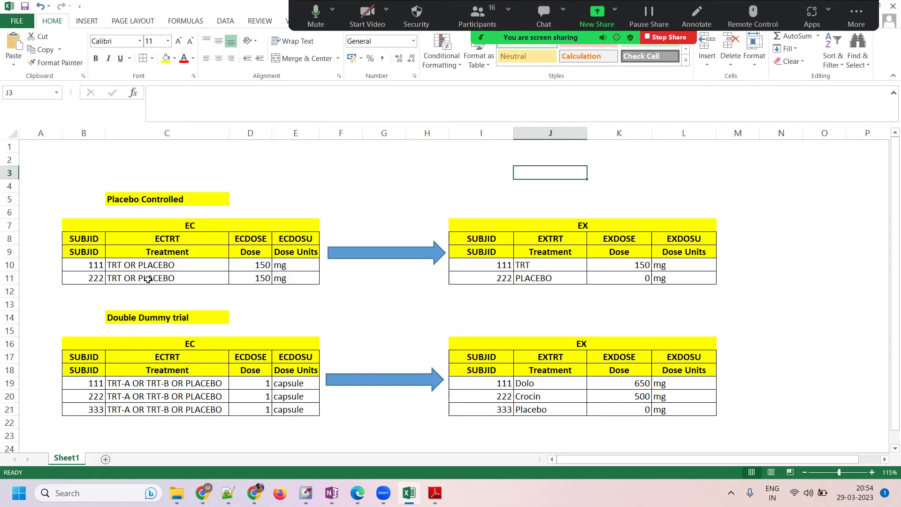
{"action": "left_click_drag", "start_coordinate": [148, 266], "coordinate": [148, 279]}
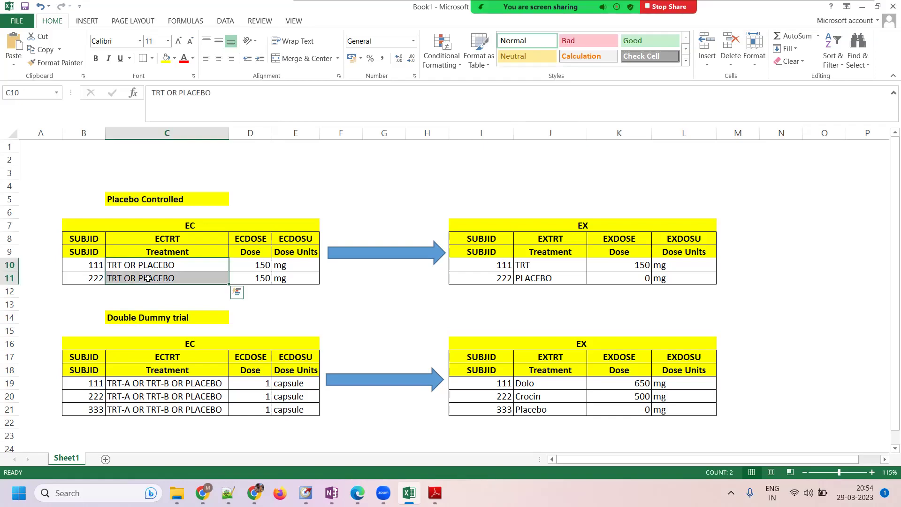
{"action": "left_click", "coordinate": [642, 300]}
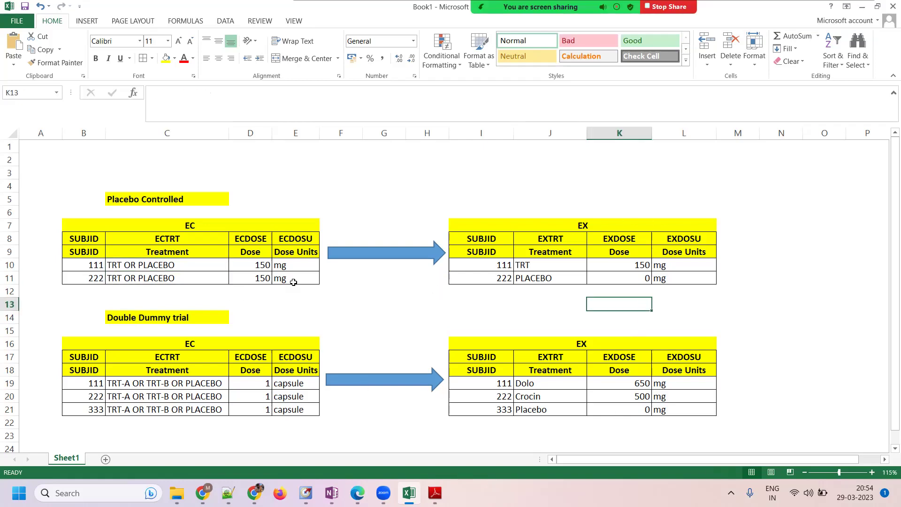
{"action": "left_click", "coordinate": [96, 276]}
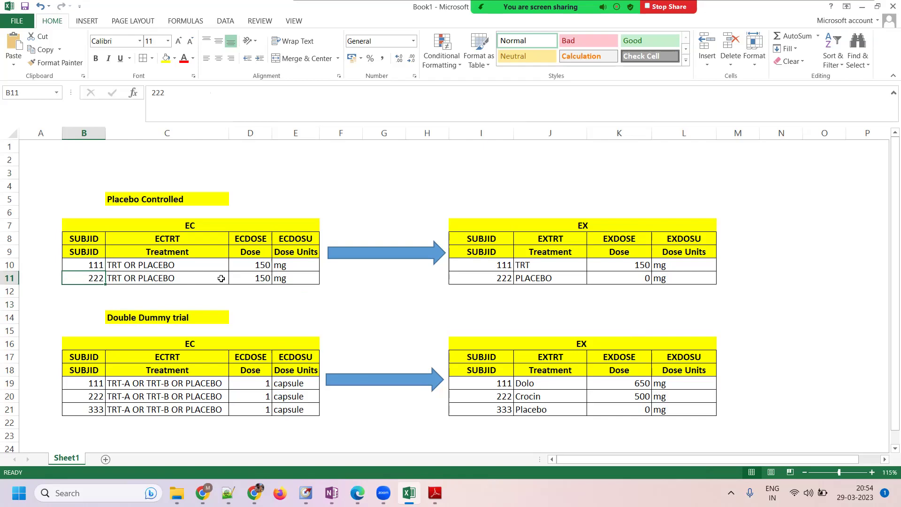
{"action": "left_click", "coordinate": [250, 276]}
{"action": "left_click", "coordinate": [99, 286]}
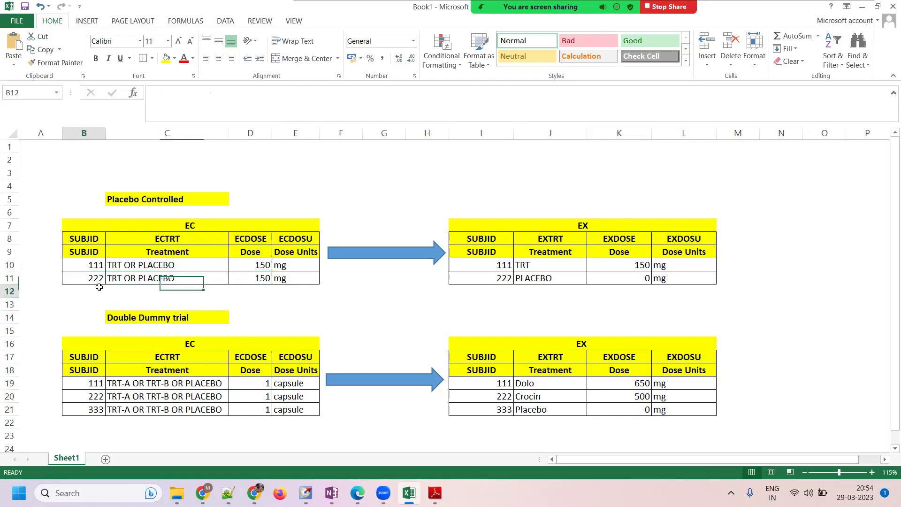
{"action": "left_click", "coordinate": [634, 280]}
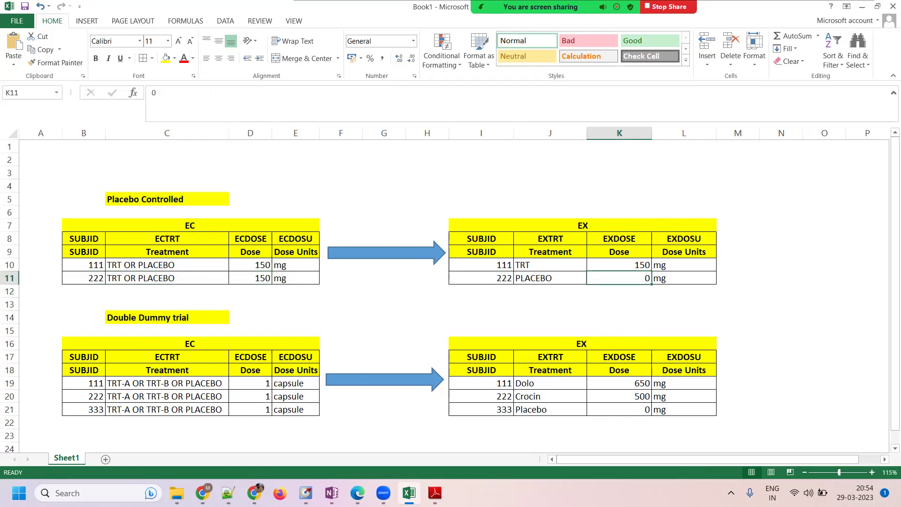
Review the subjects, treatments and doses in the Double Dummy trial's EX table, including the Dolo, Crocin and Placebo rows
{"action": "left_click", "coordinate": [501, 398]}
{"action": "left_click", "coordinate": [636, 397]}
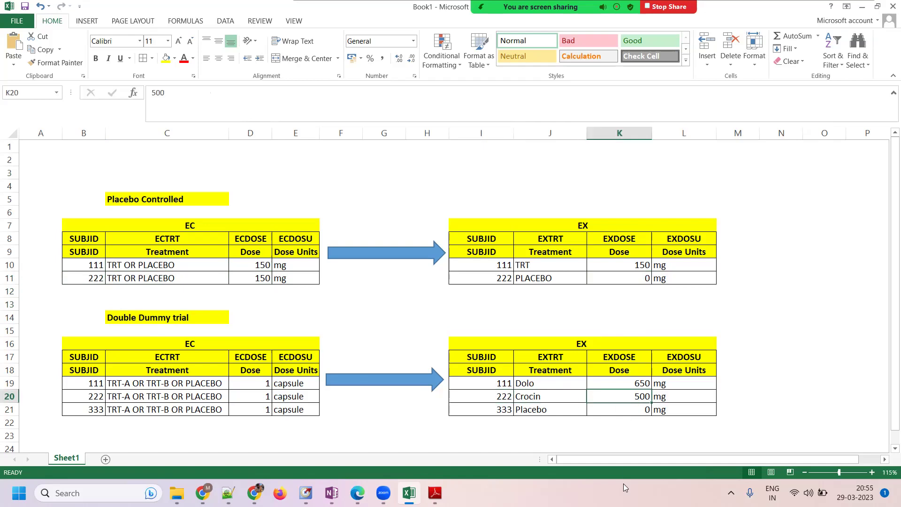
{"action": "left_click", "coordinate": [526, 385]}
{"action": "left_click", "coordinate": [530, 397]}
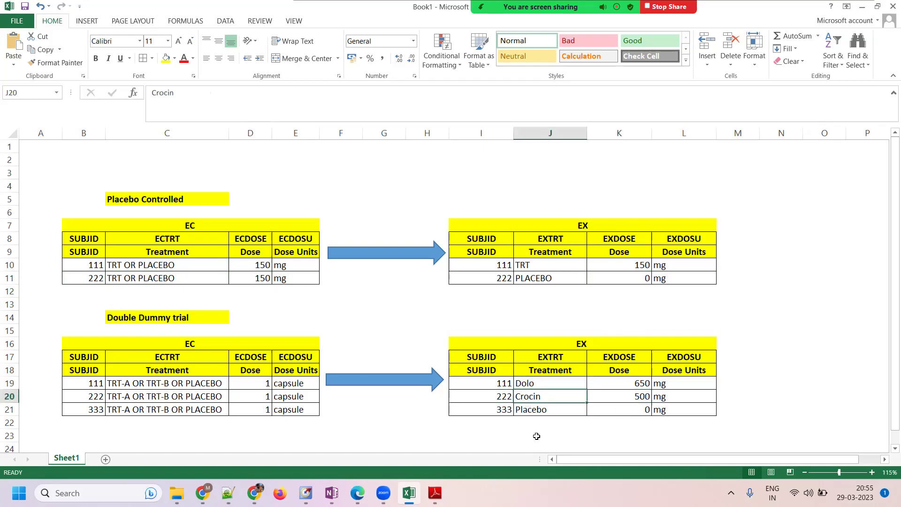
{"action": "left_click_drag", "start_coordinate": [545, 384], "coordinate": [538, 409]}
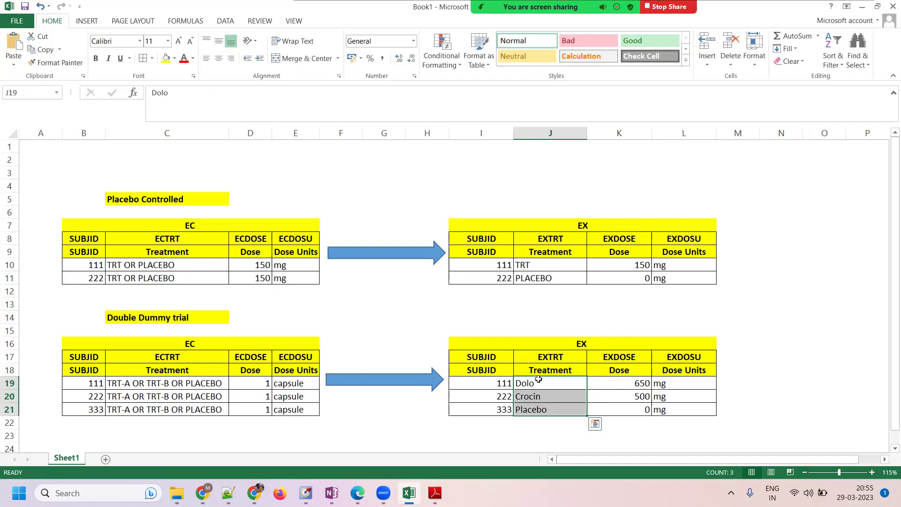
{"action": "left_click_drag", "start_coordinate": [536, 346], "coordinate": [677, 415]}
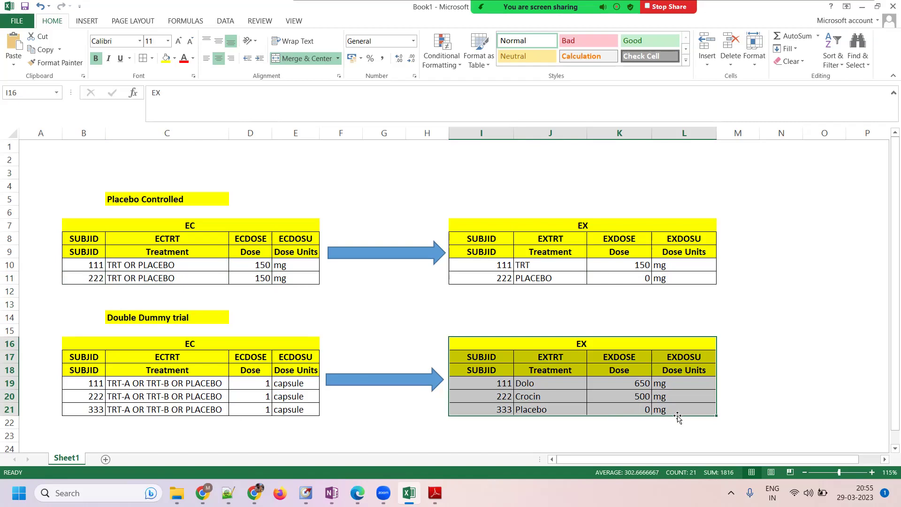
Review the Double Dummy trial's EX table from its headers down to subject 333's row
{"action": "left_click", "coordinate": [620, 356]}
{"action": "left_click", "coordinate": [559, 344]}
{"action": "left_click_drag", "start_coordinate": [558, 350], "coordinate": [601, 415]}
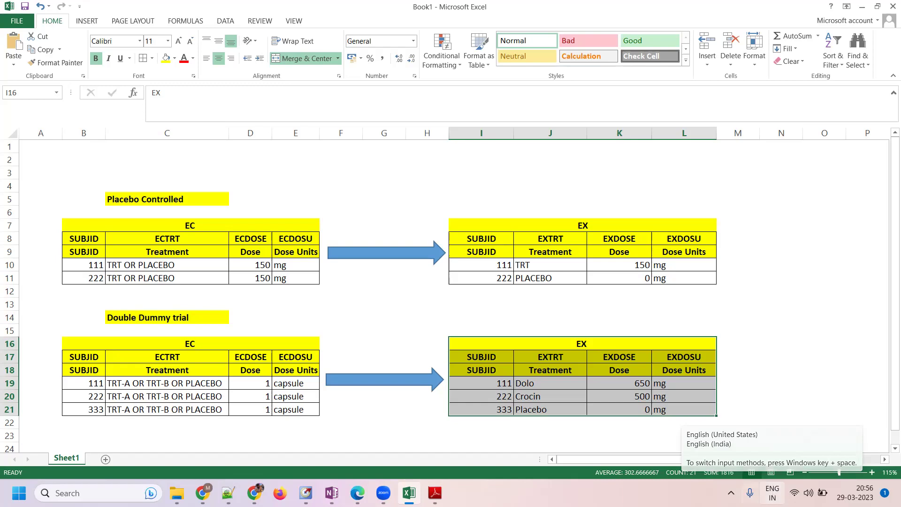
Copy the Double Dummy trial's EC title and header rows into a new table starting at cell B25
{"action": "scroll", "coordinate": [503, 316], "scroll_direction": "down", "scroll_amount": 5}
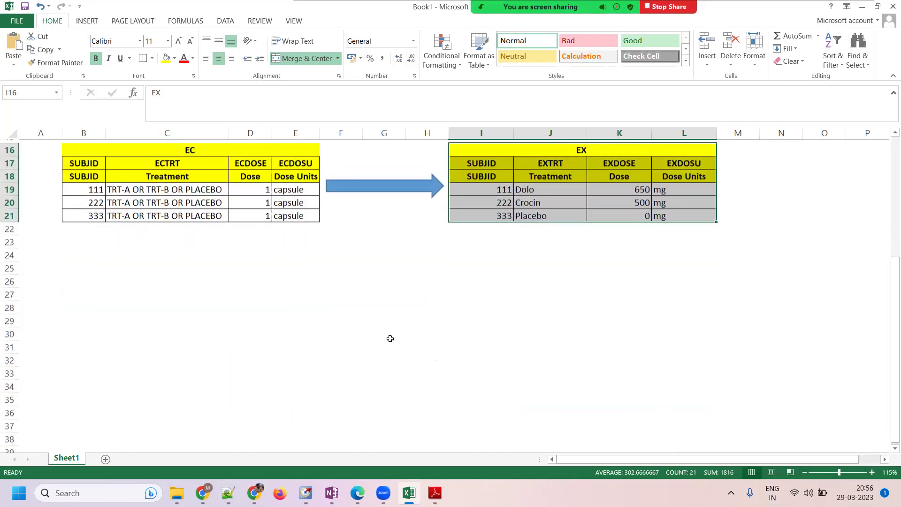
{"action": "left_click", "coordinate": [66, 249]}
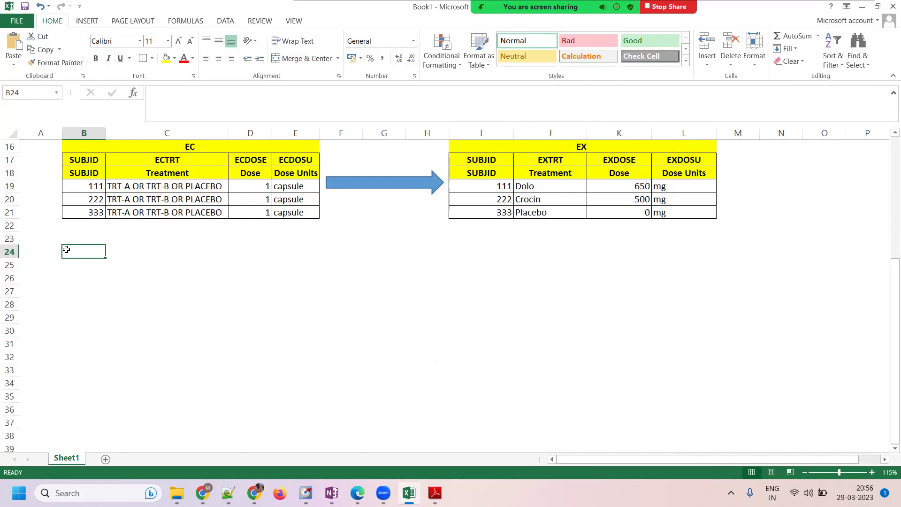
{"action": "scroll", "coordinate": [88, 163], "scroll_direction": "up", "scroll_amount": 2}
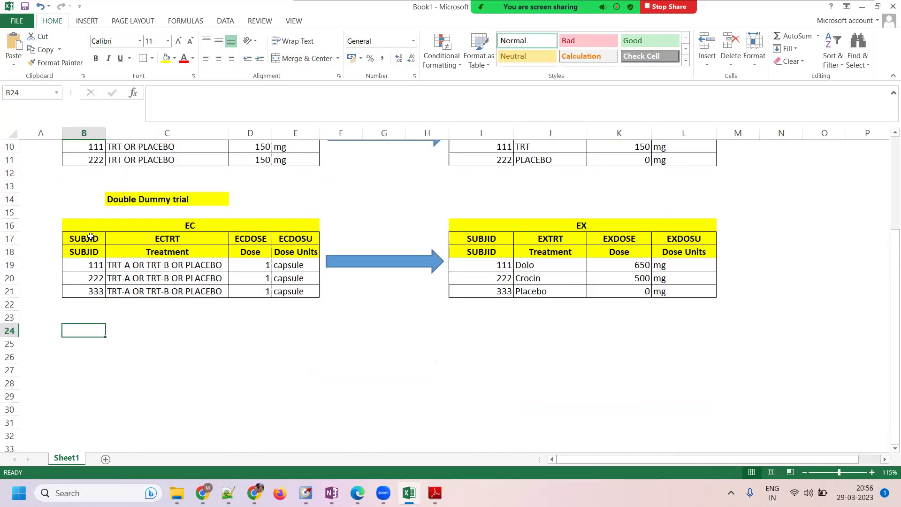
{"action": "left_click_drag", "start_coordinate": [96, 229], "coordinate": [227, 254]}
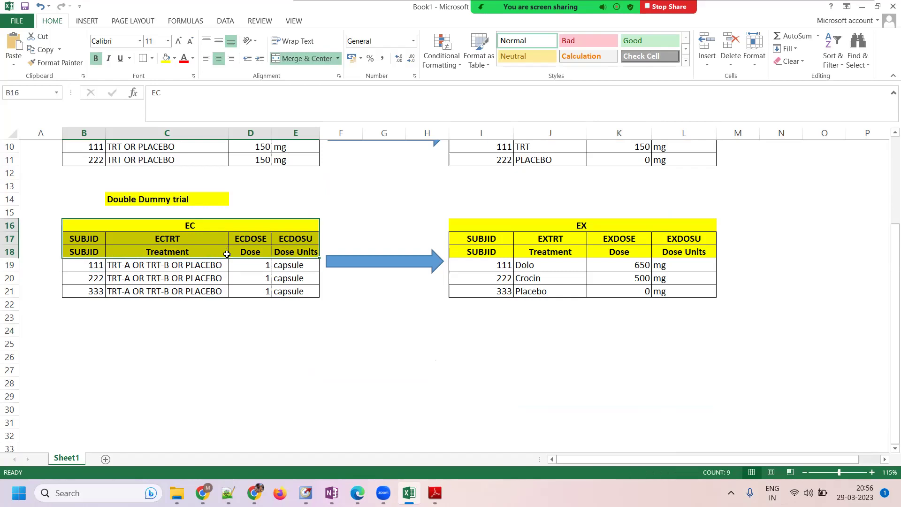
{"action": "key", "text": "ctrl+c"}
{"action": "left_click", "coordinate": [81, 348]}
{"action": "key", "text": "ctrl+v"}
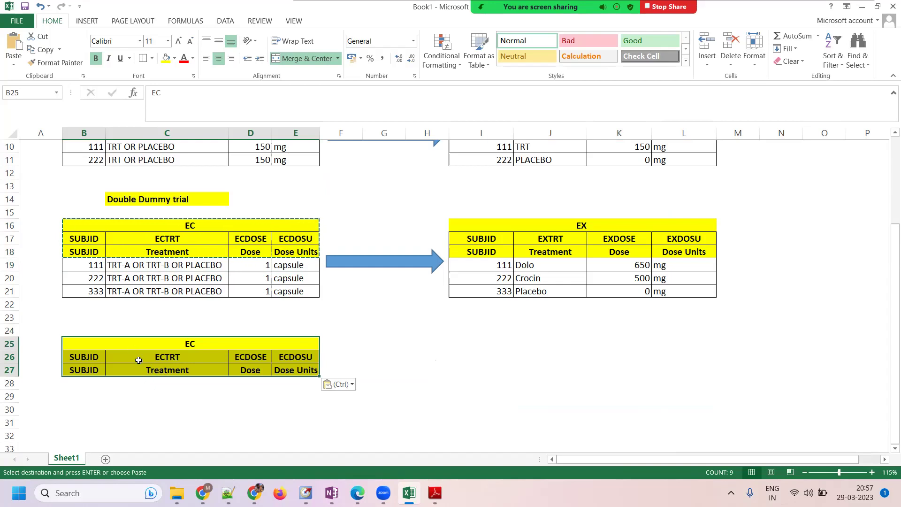
Insert a blank row at row 24, above the newly pasted EC headers
{"action": "left_click", "coordinate": [87, 329]}
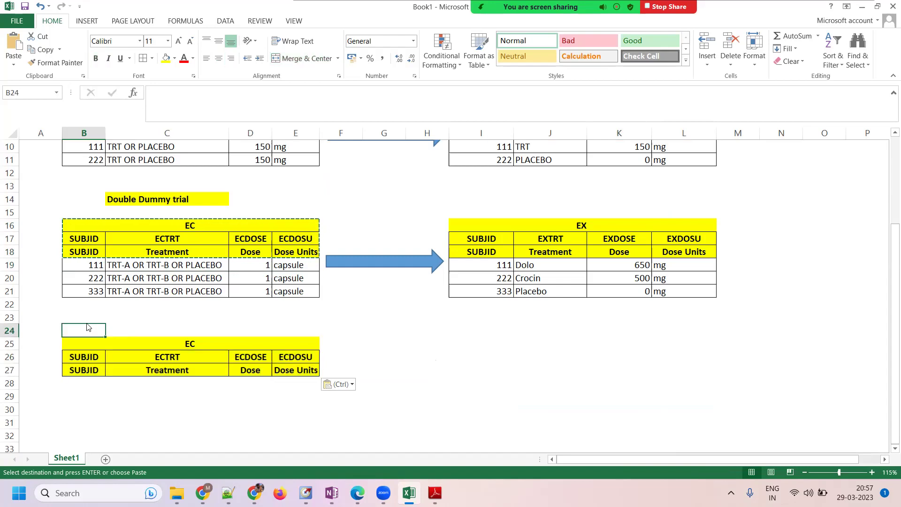
{"action": "left_click", "coordinate": [10, 331]}
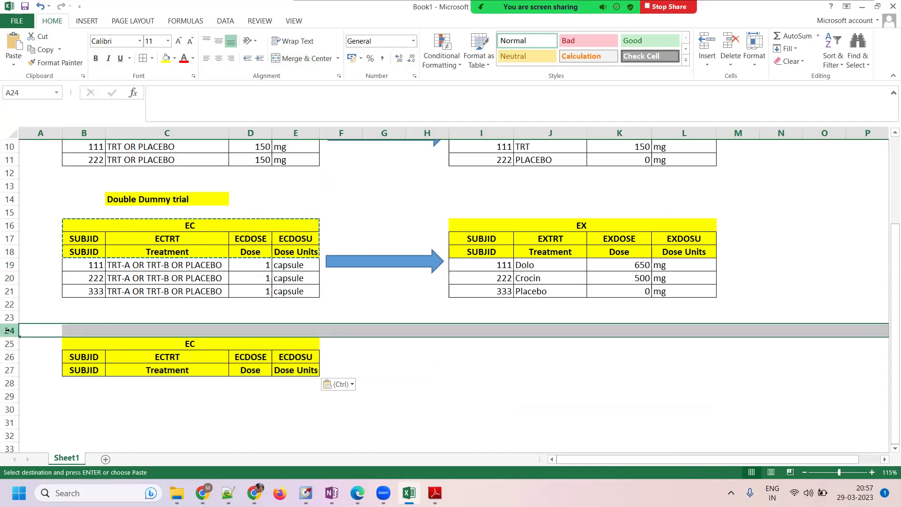
{"action": "right_click", "coordinate": [9, 331]}
{"action": "left_click", "coordinate": [33, 237]}
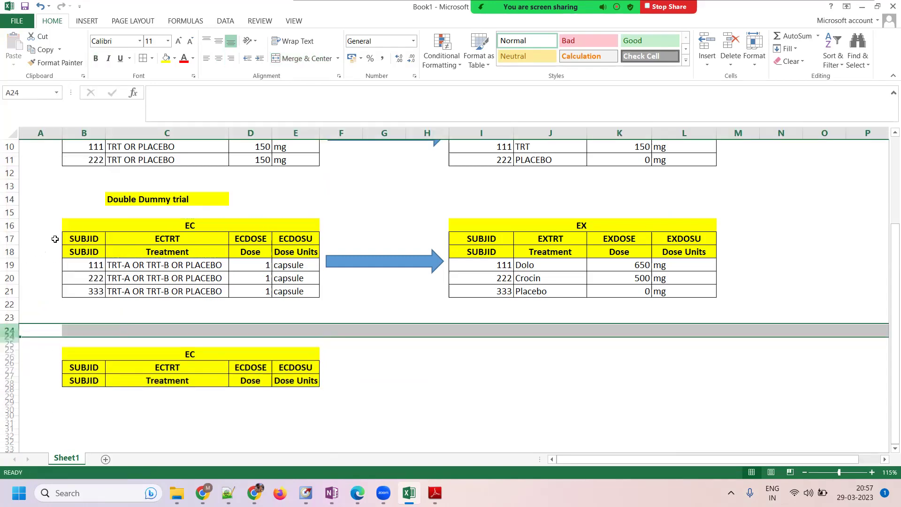
Enter the note "Treatment given in 1 ml predefined syringe" in cell B24
{"action": "left_click", "coordinate": [100, 330]}
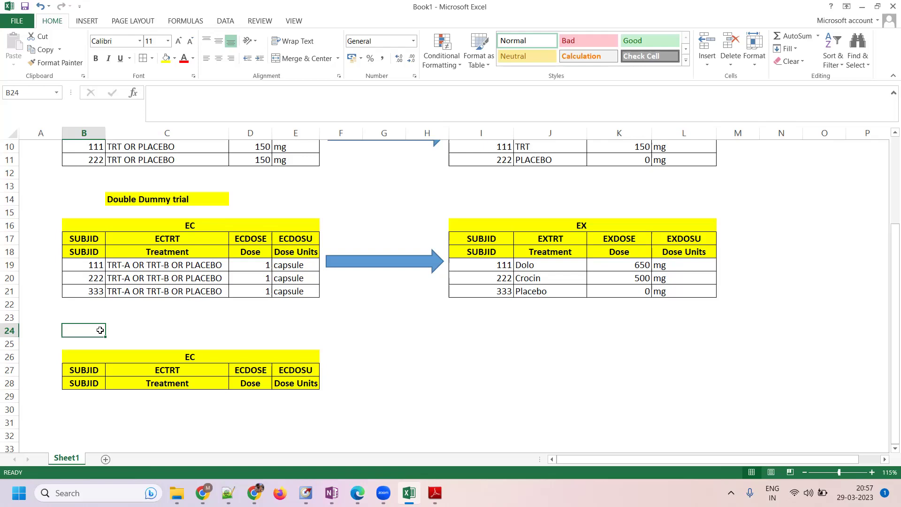
{"action": "type", "text": "Treat"}
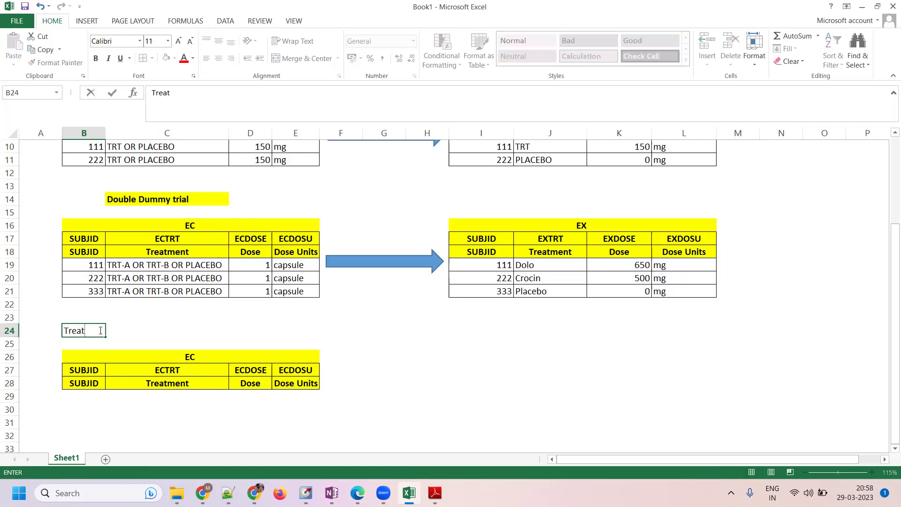
{"action": "type", "text": "ment given in "}
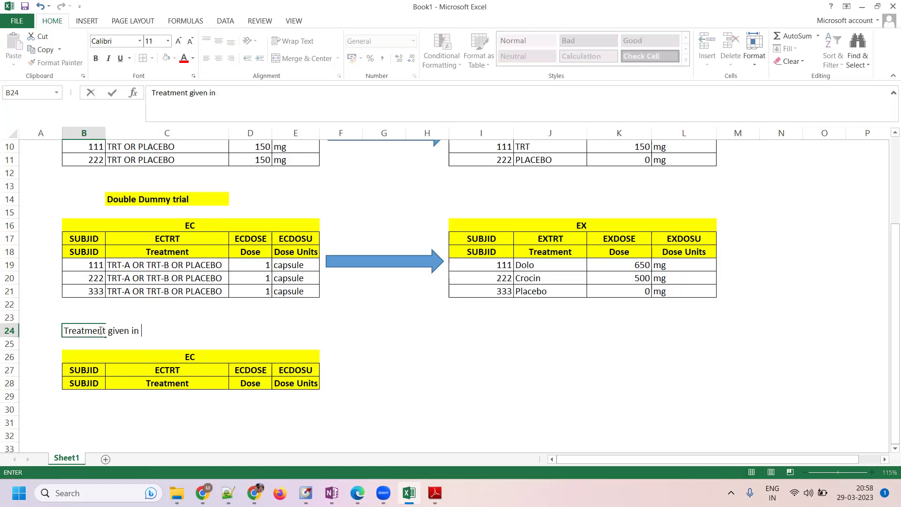
{"action": "type", "text": "1 ml predefined sy"}
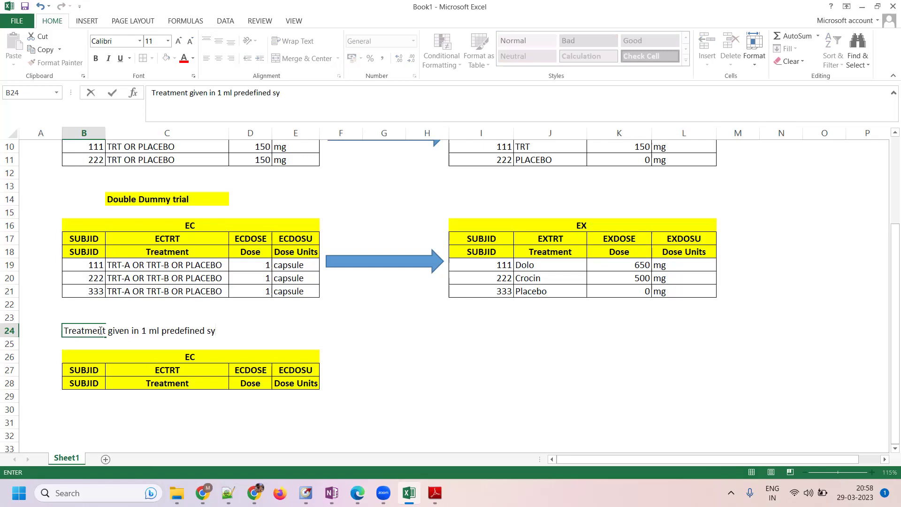
{"action": "type", "text": "ringe"}
{"action": "key", "text": "Return"}
{"action": "type", "text": "Ever"}
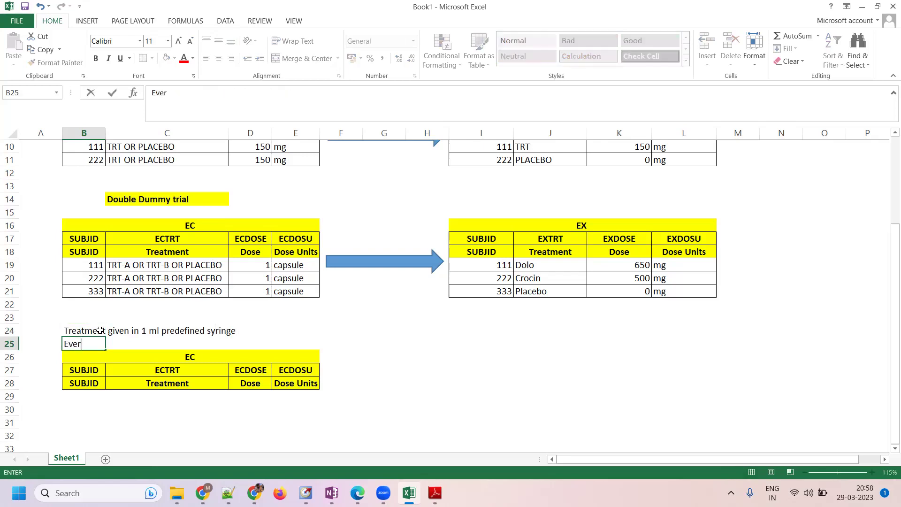
{"action": "type", "text": "y subject will get"}
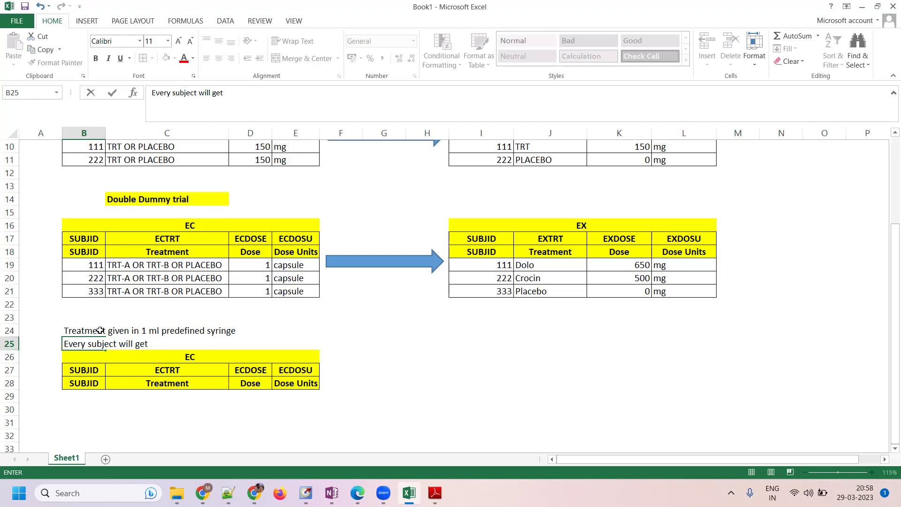
{"action": "key", "text": "BackSpace"}
{"action": "key", "text": "BackSpace"}
{"action": "key", "text": "BackSpace"}
{"action": "key", "text": "BackSpace"}
{"action": "key", "text": "BackSpace"}
{"action": "key", "text": "BackSpace"}
{"action": "key", "text": "BackSpace"}
{"action": "key", "text": "BackSpace"}
{"action": "key", "text": "BackSpace"}
{"action": "key", "text": "BackSpace"}
{"action": "key", "text": "BackSpace"}
{"action": "key", "text": "BackSpace"}
{"action": "key", "text": "BackSpace"}
{"action": "key", "text": "BackSpace"}
{"action": "key", "text": "BackSpace"}
{"action": "key", "text": "BackSpace"}
{"action": "key", "text": "BackSpace"}
{"action": "key", "text": "BackSpace"}
{"action": "key", "text": "BackSpace"}
{"action": "key", "text": "BackSpace"}
{"action": "type", "text": "T"}
{"action": "key", "text": "BackSpace"}
Enter the note "Treatment is adminstered using 2 syringes" in cell B25
{"action": "type", "text": "Treatment is adminstered using 2 "}
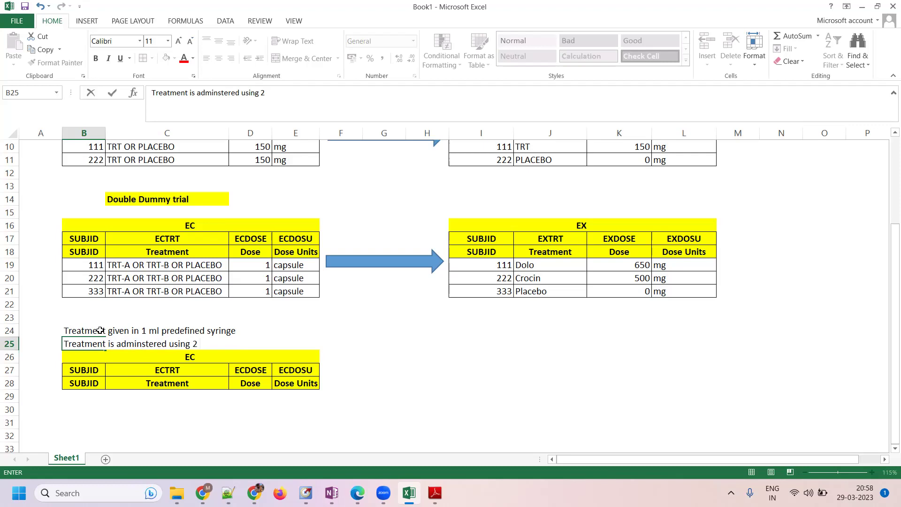
{"action": "type", "text": "syringes"}
{"action": "key", "text": "Tab"}
{"action": "key", "text": "Tab"}
{"action": "key", "text": "Tab"}
{"action": "key", "text": "Tab"}
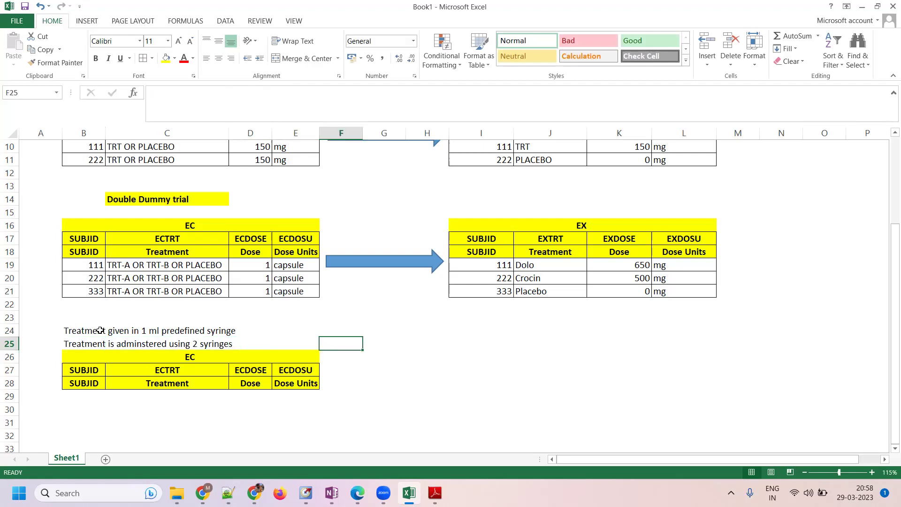
Enter the title "Double blinded study" in cell B23, above the two syringe notes
{"action": "left_click", "coordinate": [77, 318]}
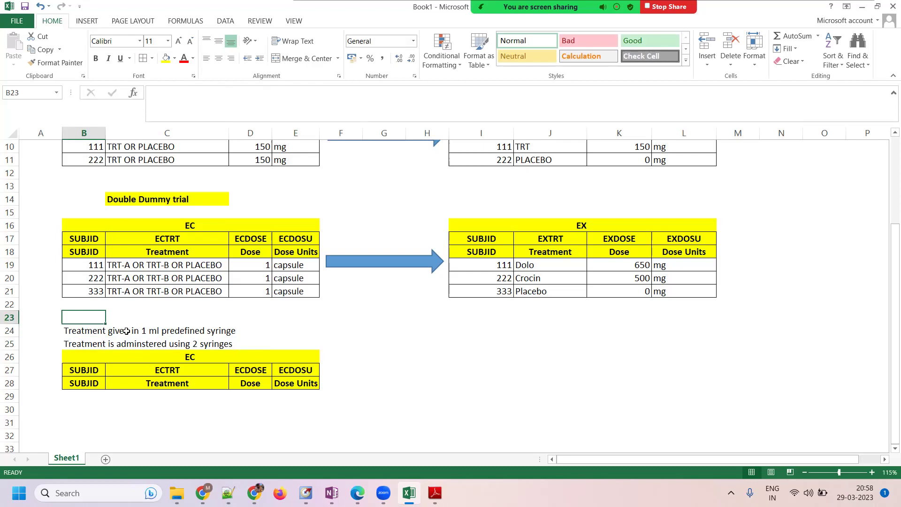
{"action": "type", "text": "Double"}
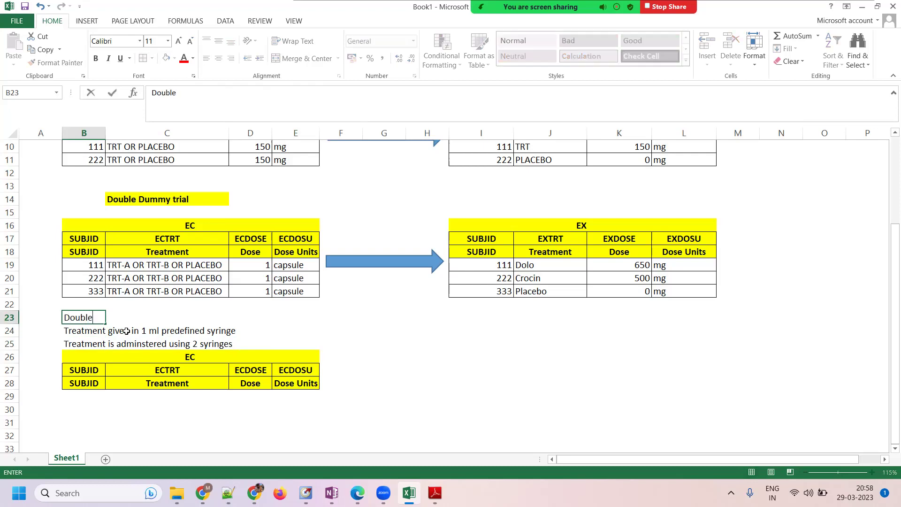
{"action": "type", "text": " blinded study"}
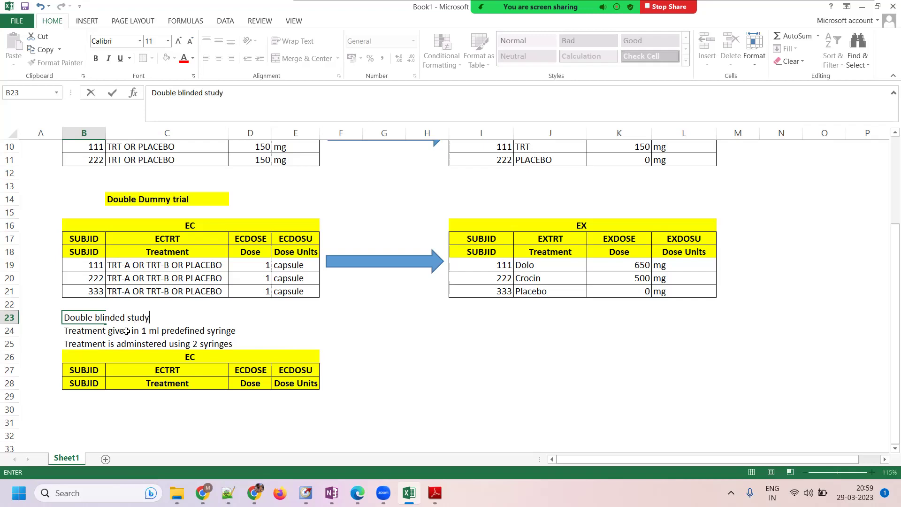
{"action": "key", "text": "Tab"}
Move the "Double blinded study" title to cell C23 and format it bold with a yellow fill
{"action": "left_click", "coordinate": [79, 323]}
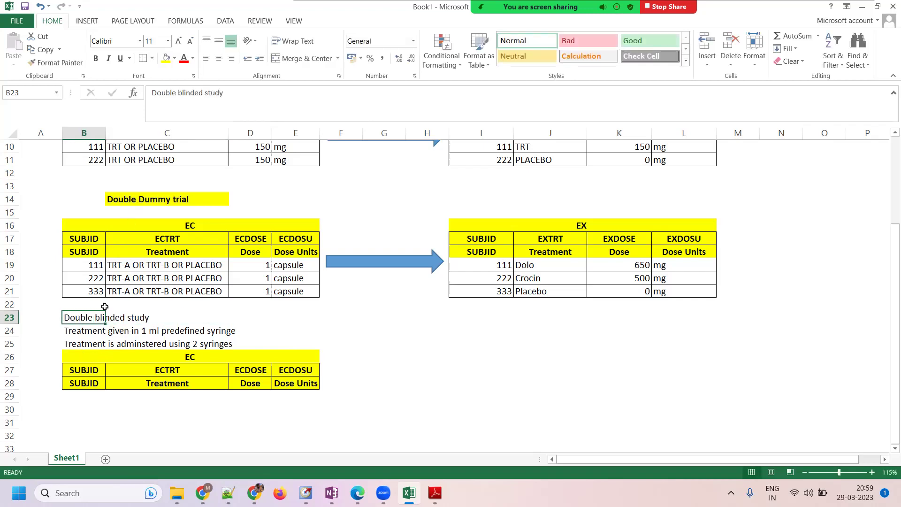
{"action": "key", "text": "ctrl+c"}
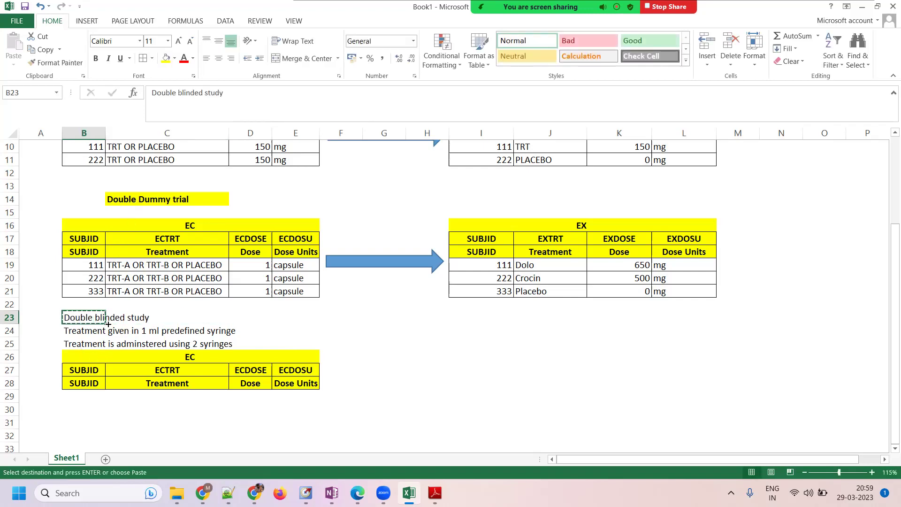
{"action": "key", "text": "Right"}
{"action": "key", "text": "ctrl+v"}
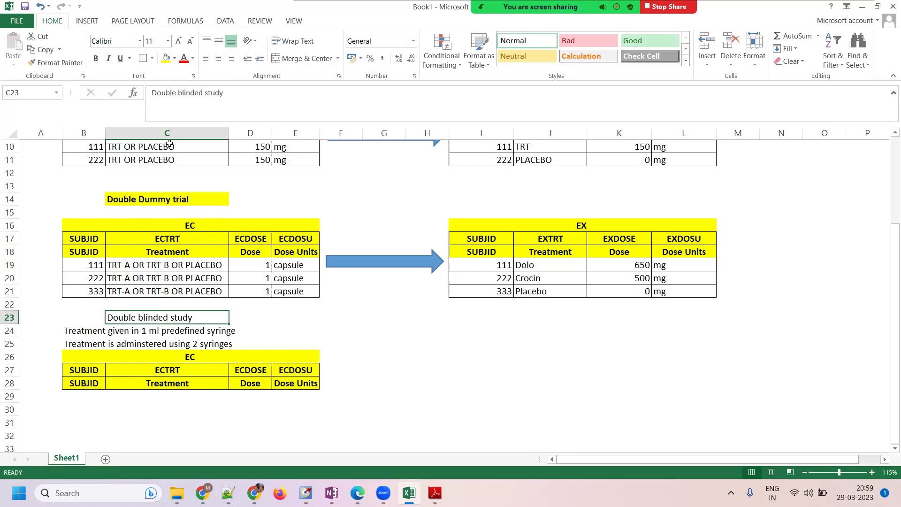
{"action": "left_click", "coordinate": [166, 57]}
{"action": "key", "text": "ctrl+b"}
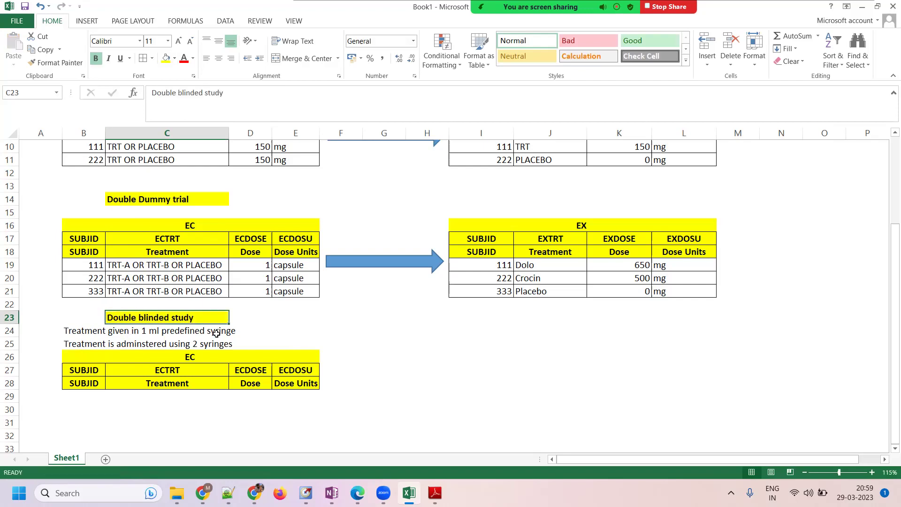
{"action": "left_click", "coordinate": [278, 341]}
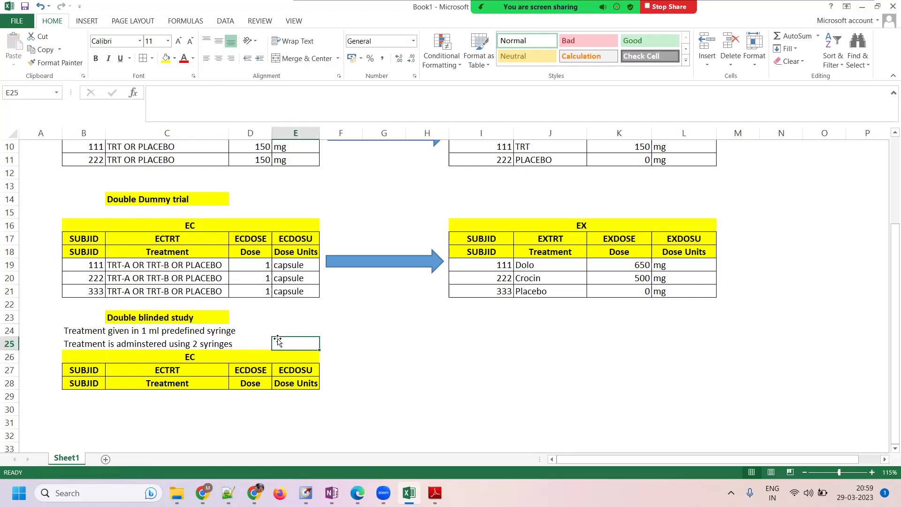
Insert a blank row at row 26, between the syringe notes and the new EC table
{"action": "left_click", "coordinate": [97, 336]}
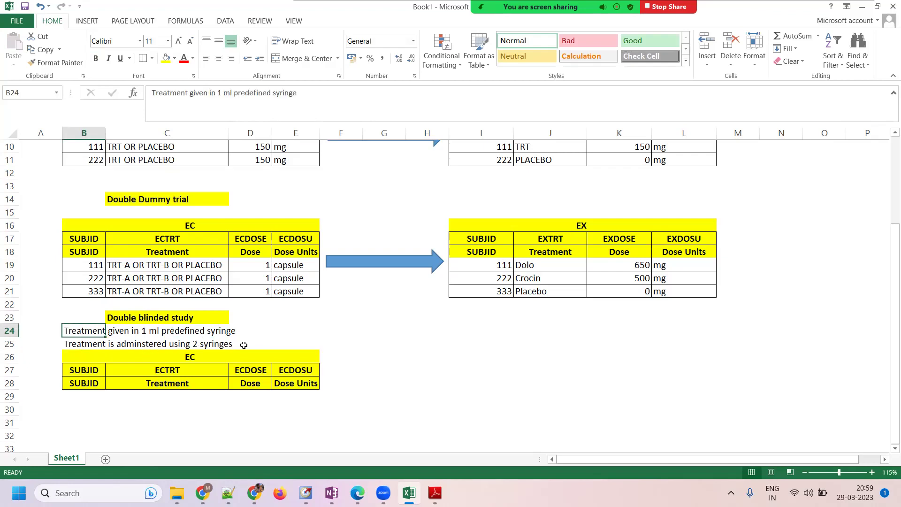
{"action": "left_click", "coordinate": [89, 343]}
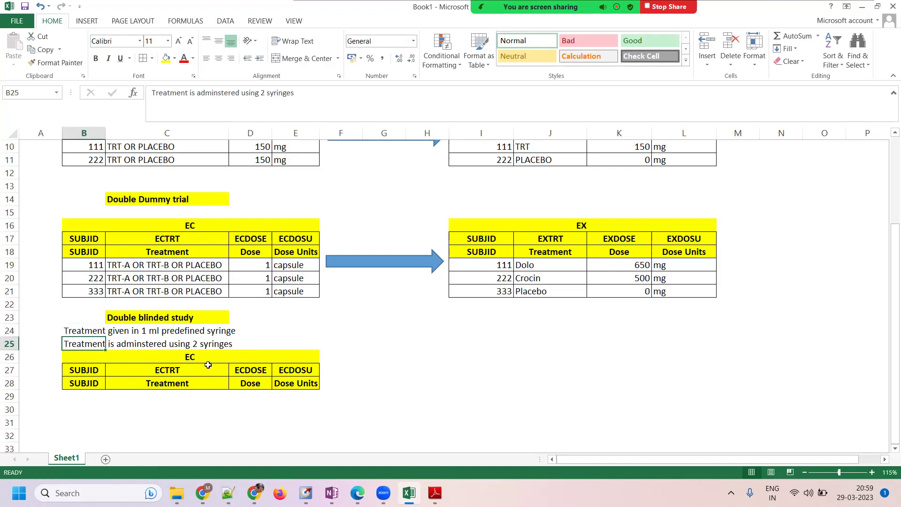
{"action": "left_click", "coordinate": [10, 357]}
{"action": "right_click", "coordinate": [11, 358]}
{"action": "left_click", "coordinate": [33, 265]}
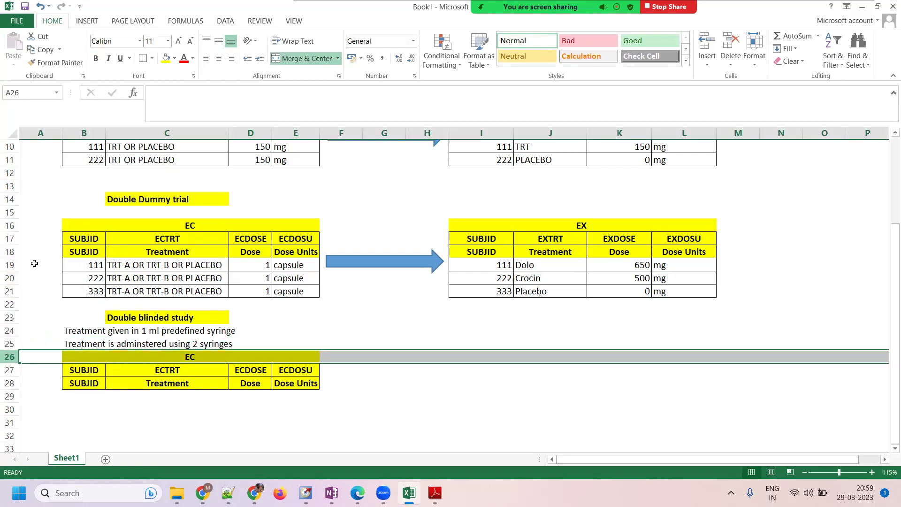
Enter the note "Syringe can be 50 mg, 100mg or placebo" in cell B26 and select the notes in B24:B26
{"action": "left_click", "coordinate": [137, 357]}
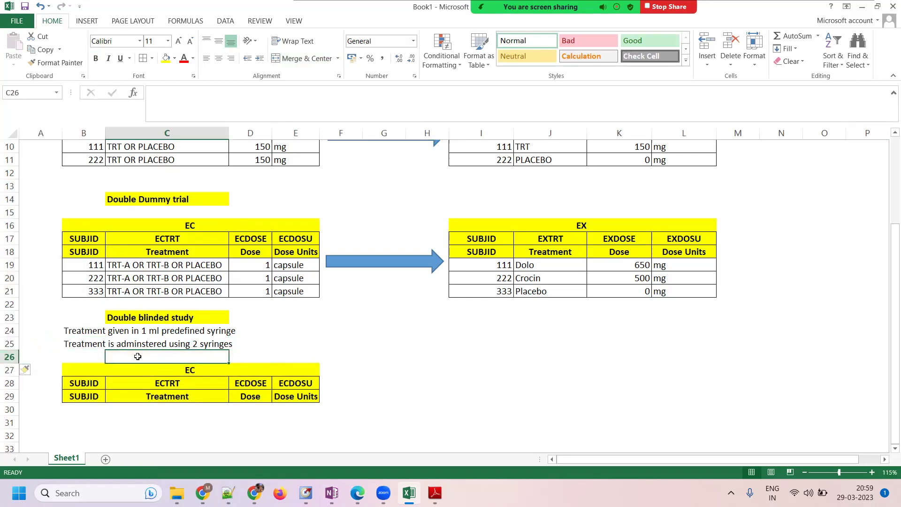
{"action": "key", "text": "Left"}
{"action": "type", "text": "Syringe can be 50"}
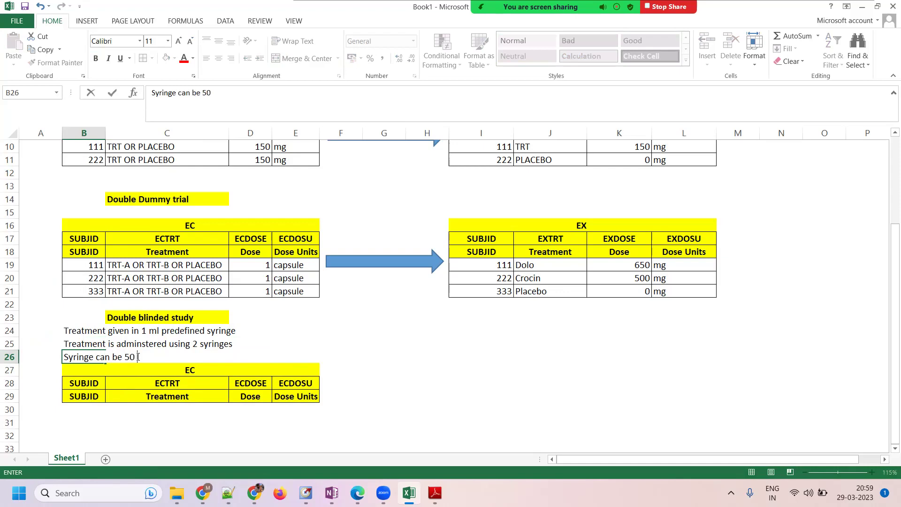
{"action": "type", "text": " m"}
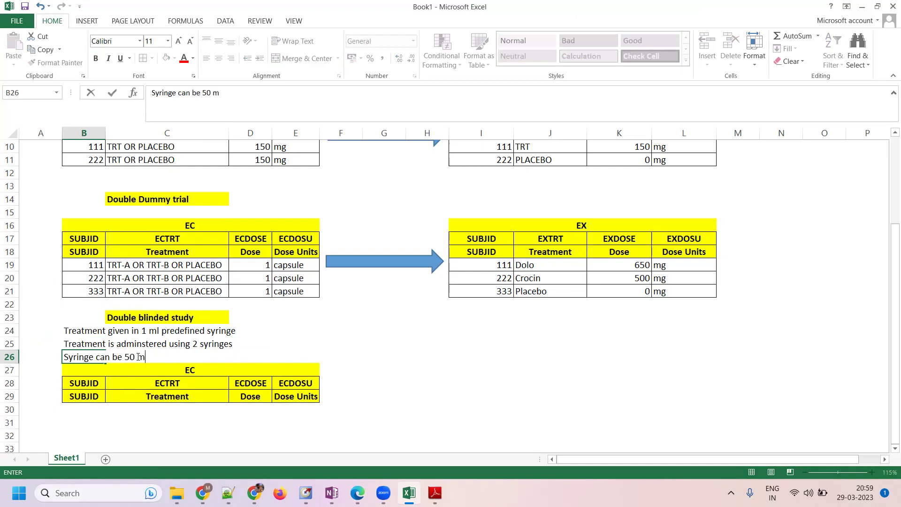
{"action": "type", "text": "g, 100mg or placebo"}
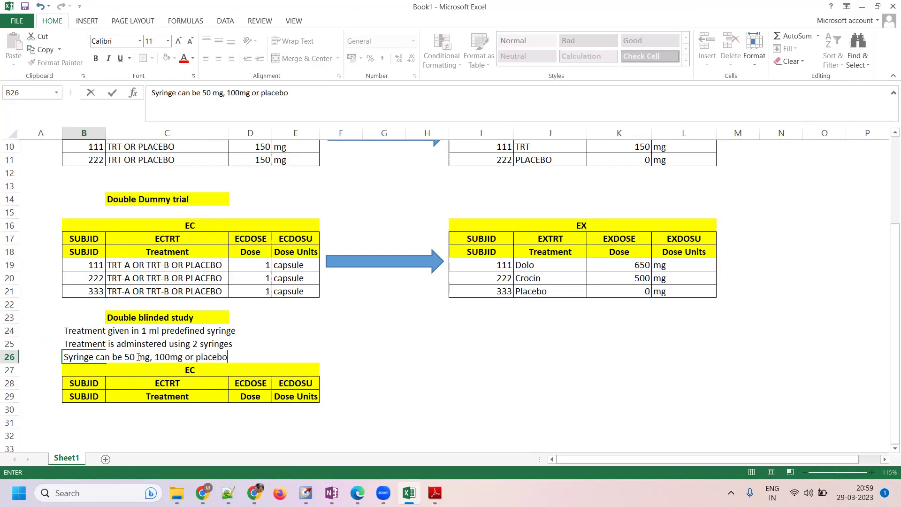
{"action": "key", "text": "Return"}
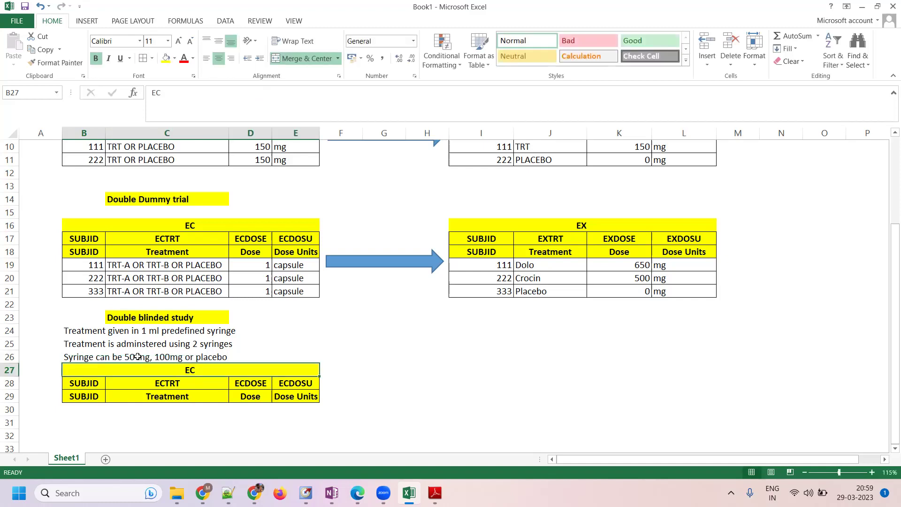
{"action": "left_click", "coordinate": [137, 356]}
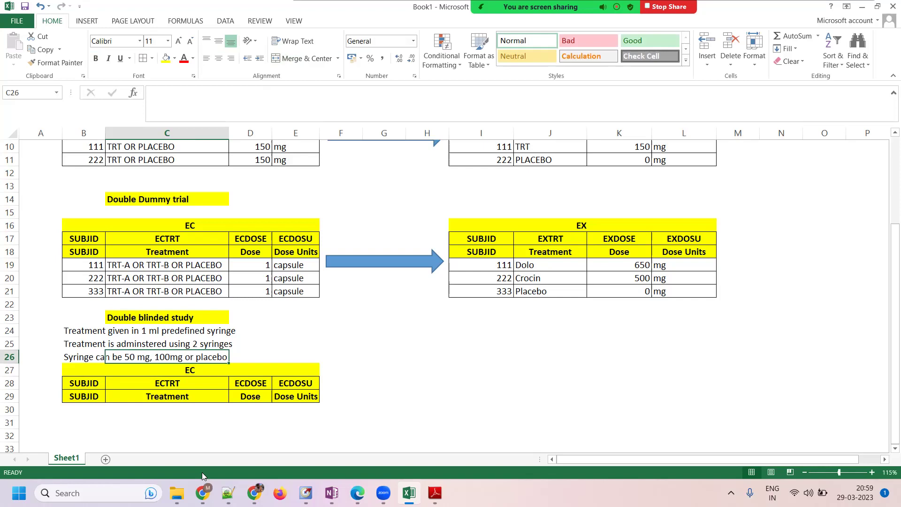
{"action": "left_click_drag", "start_coordinate": [81, 335], "coordinate": [83, 360]}
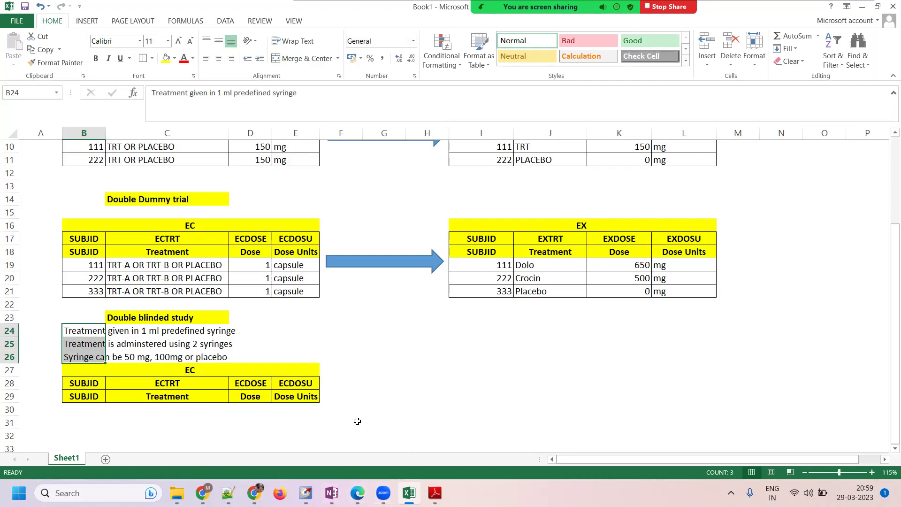
Extend the note in cell B25 by adding "and with a monthly frequency" after "2 syringes"
{"action": "left_click", "coordinate": [240, 354]}
{"action": "left_click", "coordinate": [61, 356]}
{"action": "left_click", "coordinate": [63, 345]}
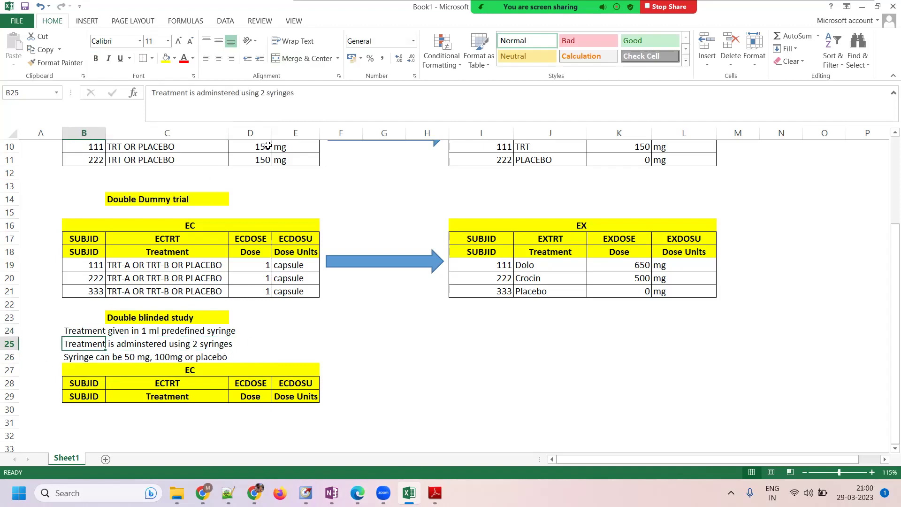
{"action": "left_click", "coordinate": [305, 99]}
{"action": "type", "text": "and "}
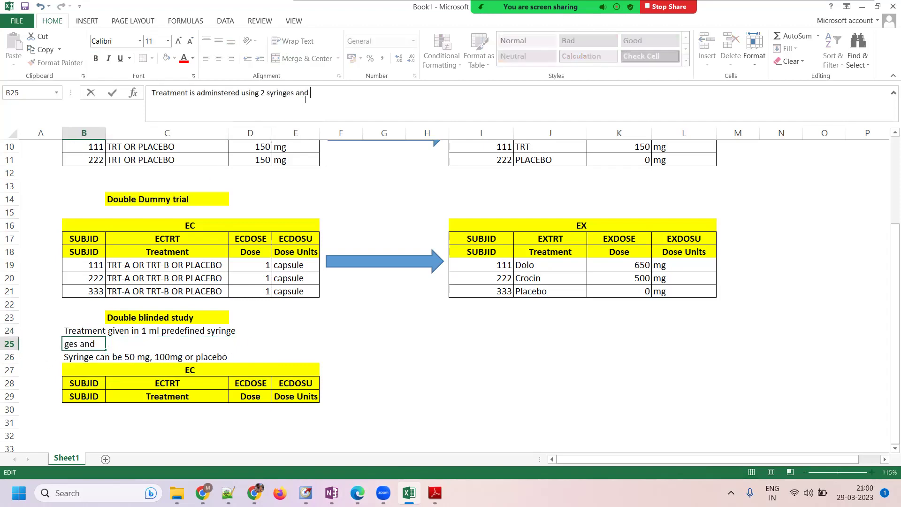
{"action": "type", "text": "with a monthly frequency"}
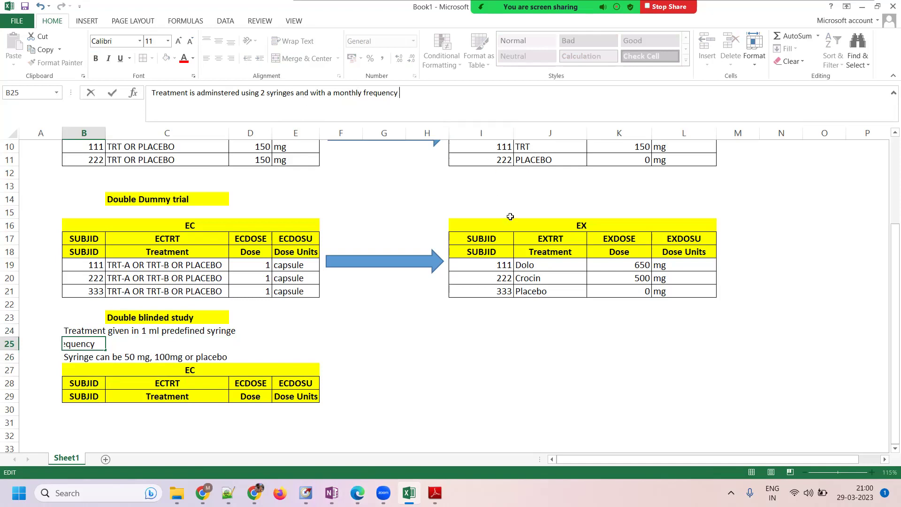
{"action": "left_click", "coordinate": [370, 347]}
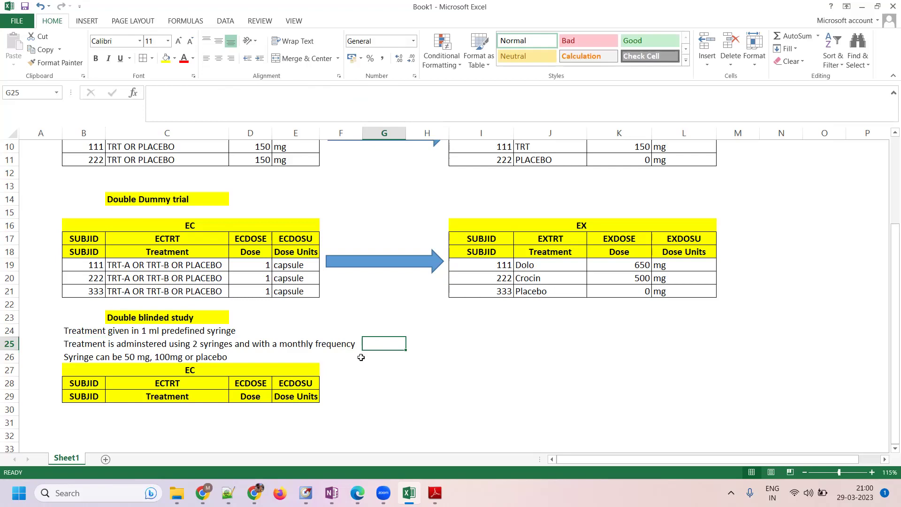
{"action": "left_click", "coordinate": [174, 354]}
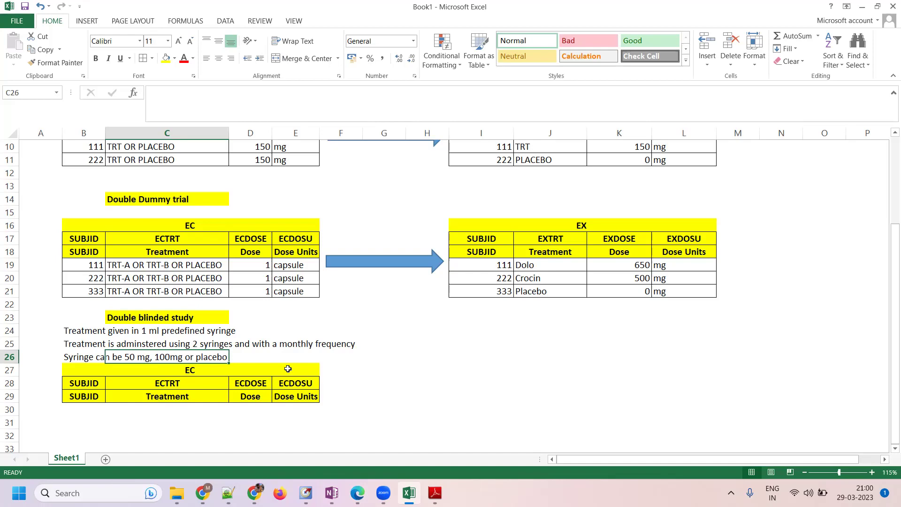
In row 30 of the double blinded EC table, enter subject 111 with treatment "Syringe 1"
{"action": "scroll", "coordinate": [98, 371], "scroll_direction": "down", "scroll_amount": 1}
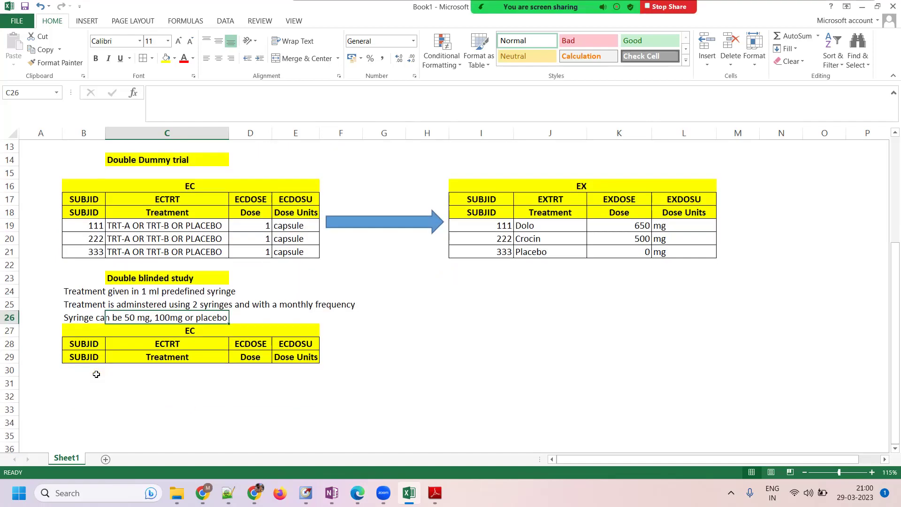
{"action": "left_click", "coordinate": [99, 371]}
{"action": "type", "text": "1111"}
{"action": "key", "text": "BackSpace"}
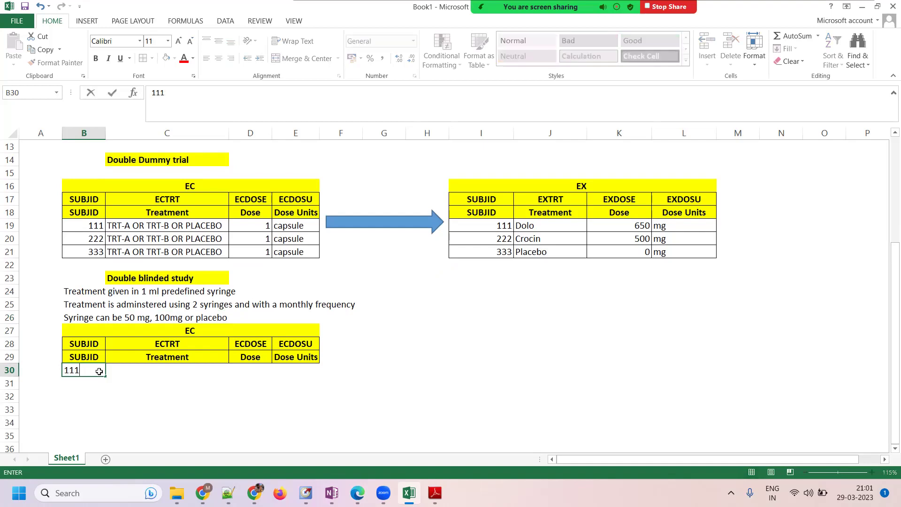
{"action": "key", "text": "Tab"}
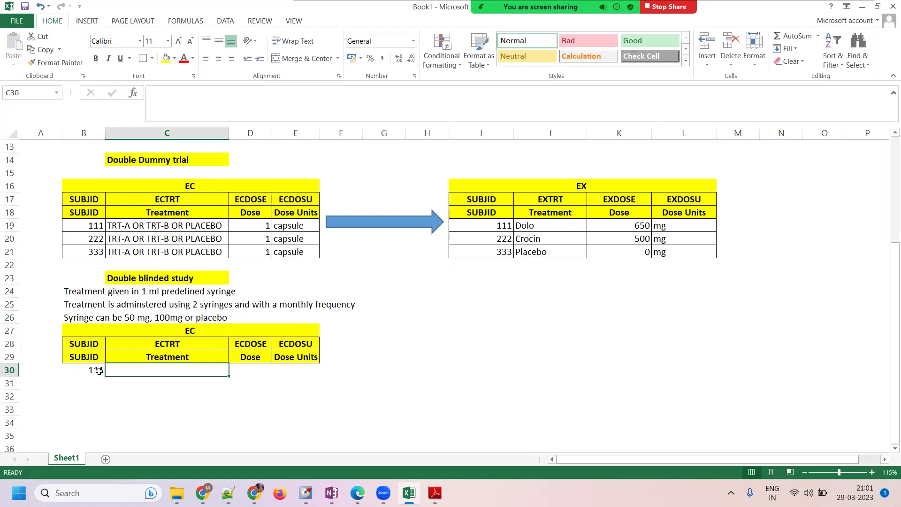
{"action": "type", "text": "Syringe 1"}
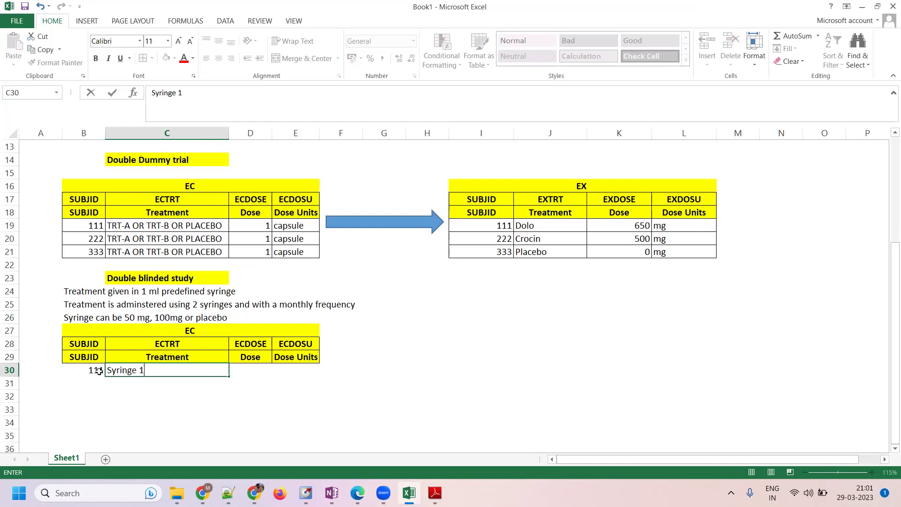
{"action": "key", "text": "Tab"}
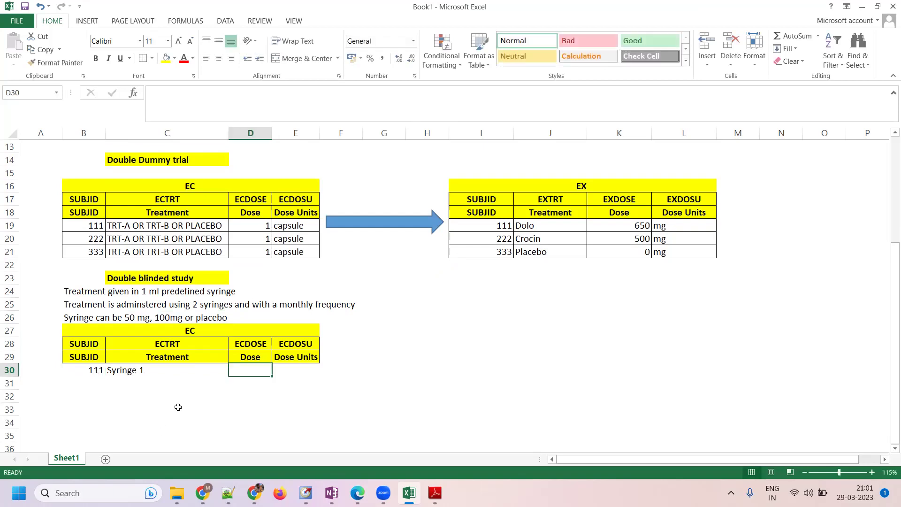
Complete the Syringe 1 record in row 30 with dose 1 and dose unit "ml"
{"action": "type", "text": "1"}
{"action": "key", "text": "Tab"}
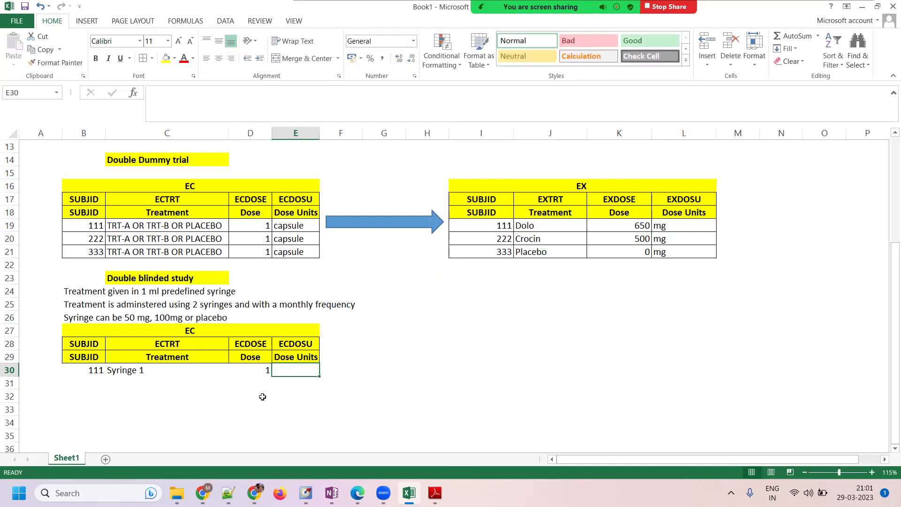
{"action": "type", "text": "m"}
{"action": "key", "text": "Tab"}
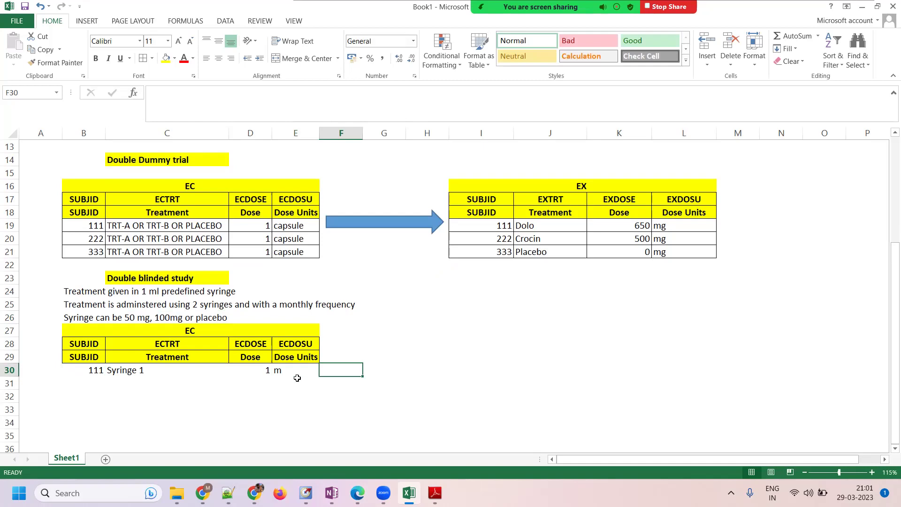
{"action": "double_click", "coordinate": [300, 368]}
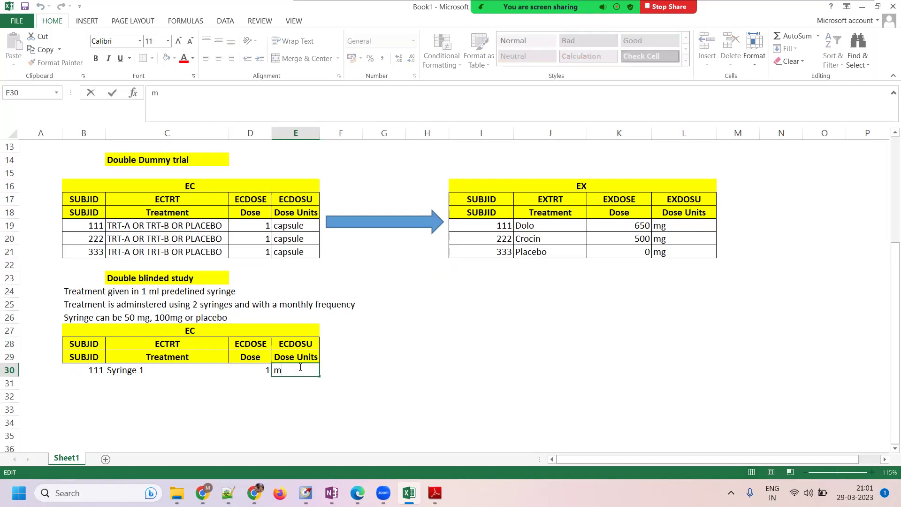
{"action": "type", "text": "l"}
{"action": "key", "text": "Tab"}
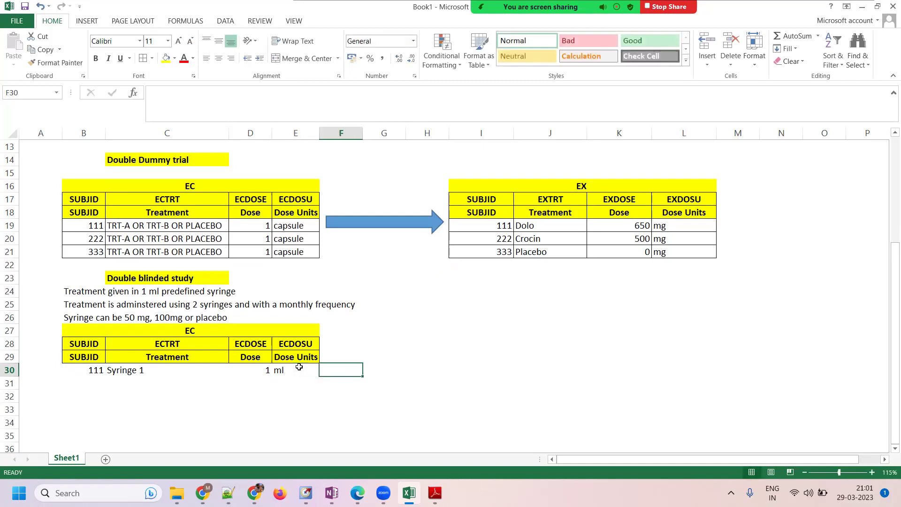
Add the column header "ECDOSFRM" in cell F28 beside ECDOSU and fit column F's width to it
{"action": "left_click", "coordinate": [293, 348]}
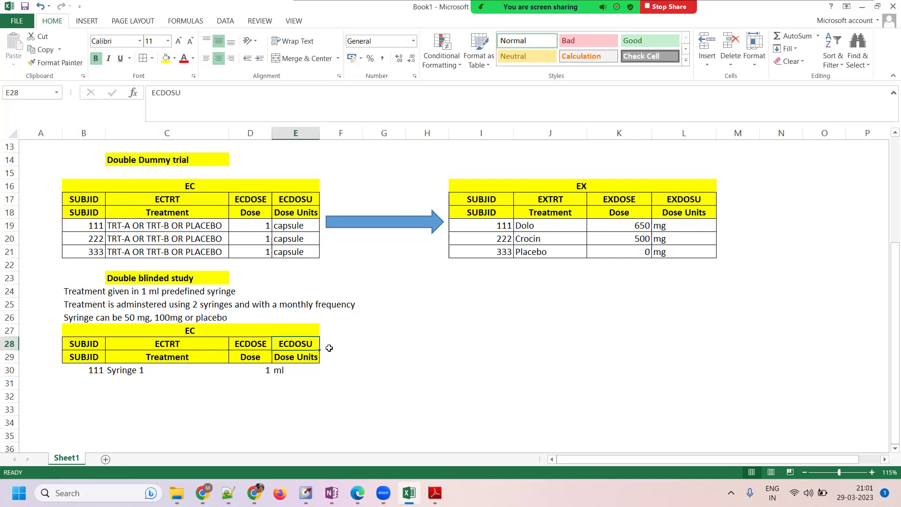
{"action": "left_click", "coordinate": [331, 347]}
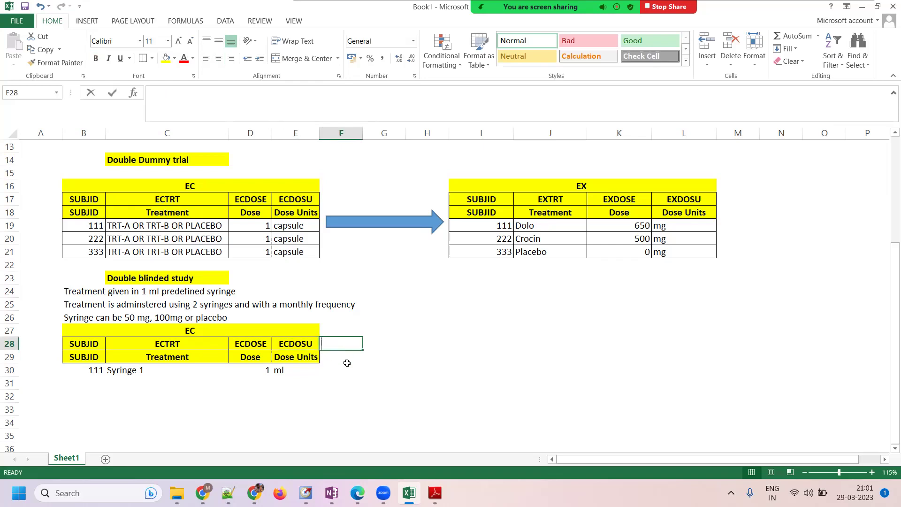
{"action": "type", "text": "ECDOS"}
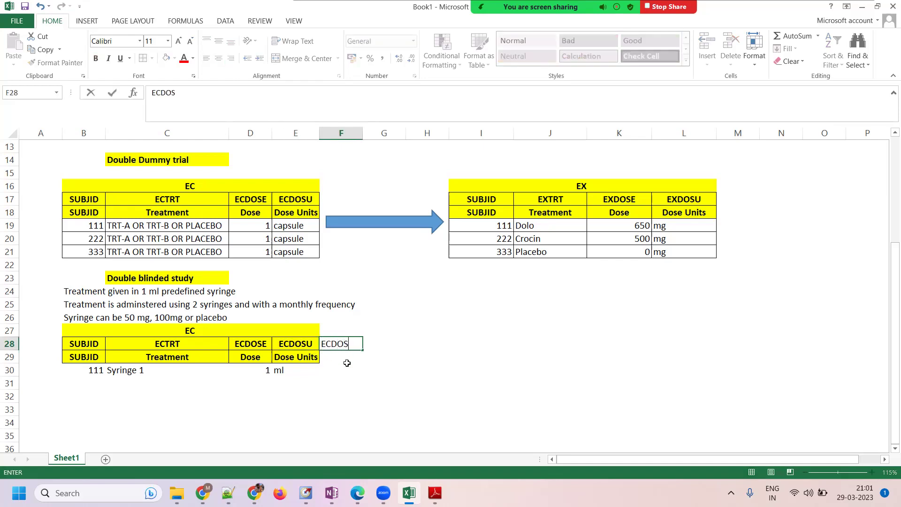
{"action": "type", "text": "FRM"}
{"action": "key", "text": "Tab"}
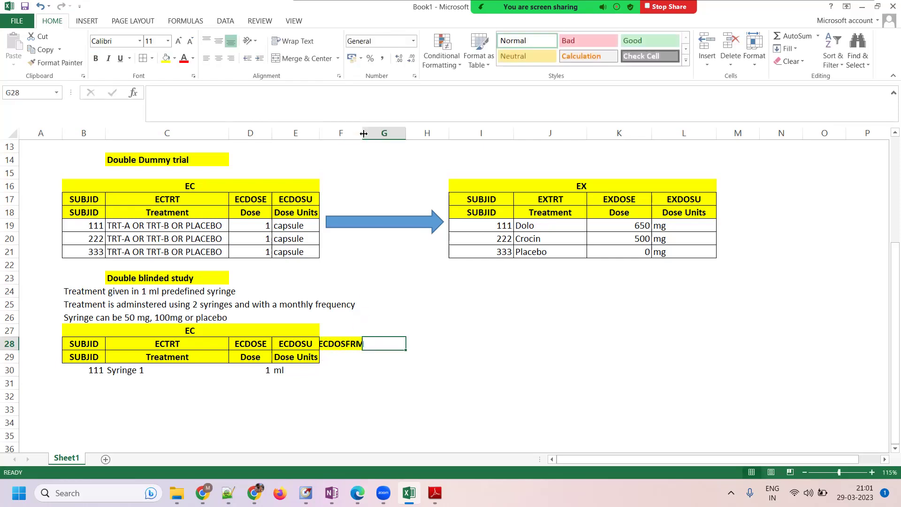
{"action": "double_click", "coordinate": [364, 134]}
{"action": "left_click", "coordinate": [329, 347]}
{"action": "key", "text": "Down"}
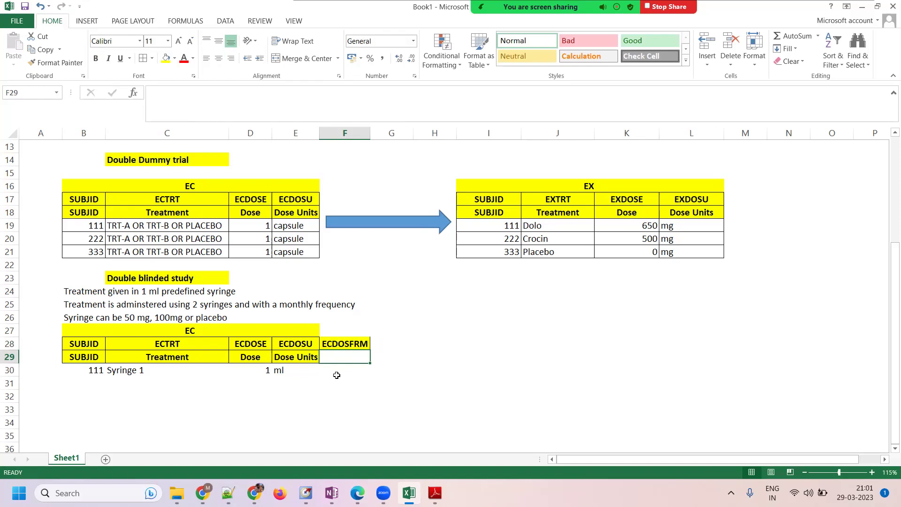
Label the ECDOSFRM column "Dose Form" in F29 and enter "Injection" as subject 111's dose form in F30
{"action": "type", "text": "Dose"}
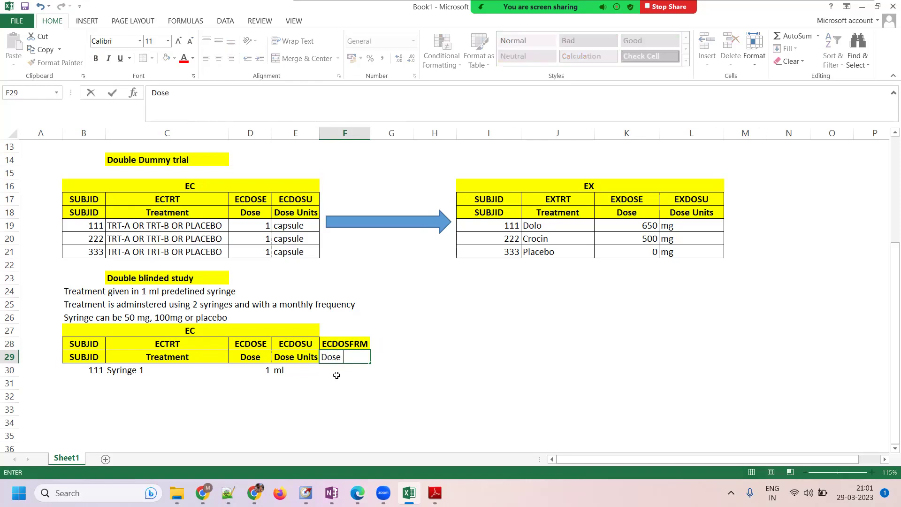
{"action": "type", "text": " Form"}
{"action": "key", "text": "Return"}
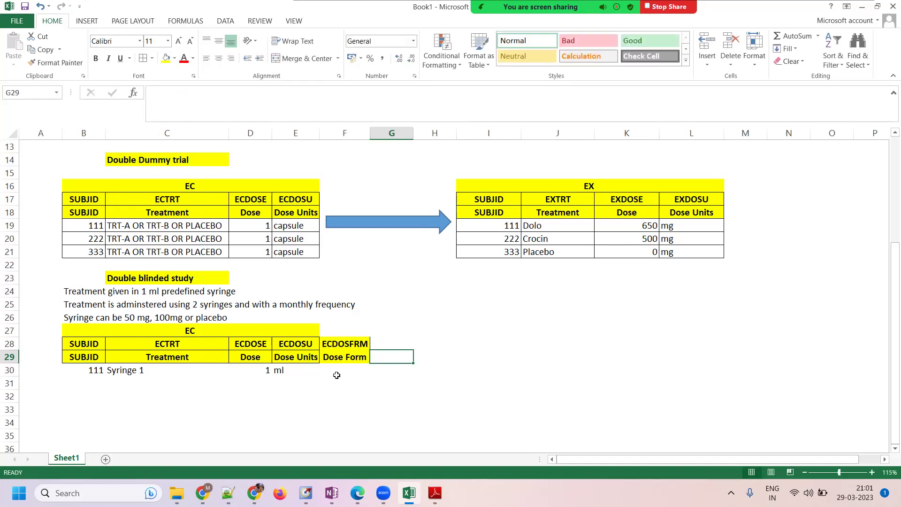
{"action": "type", "text": "Injectio"}
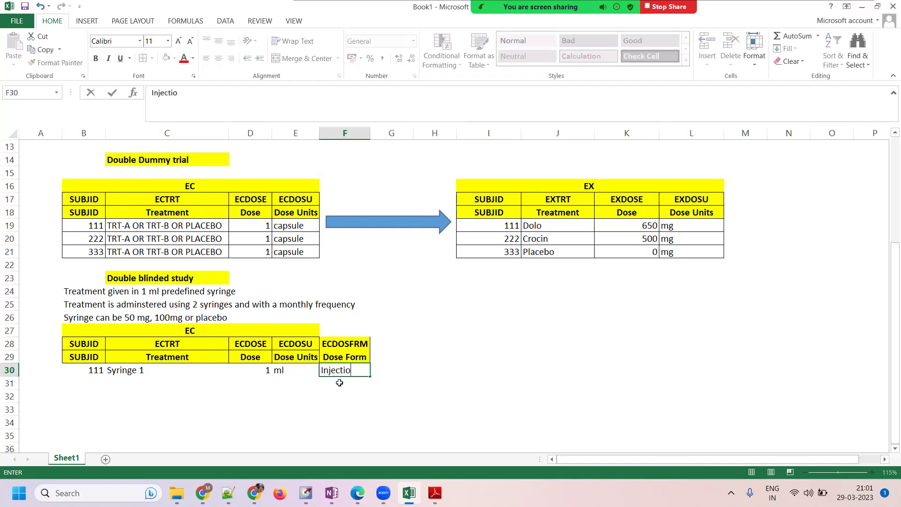
{"action": "type", "text": "n"}
{"action": "key", "text": "Tab"}
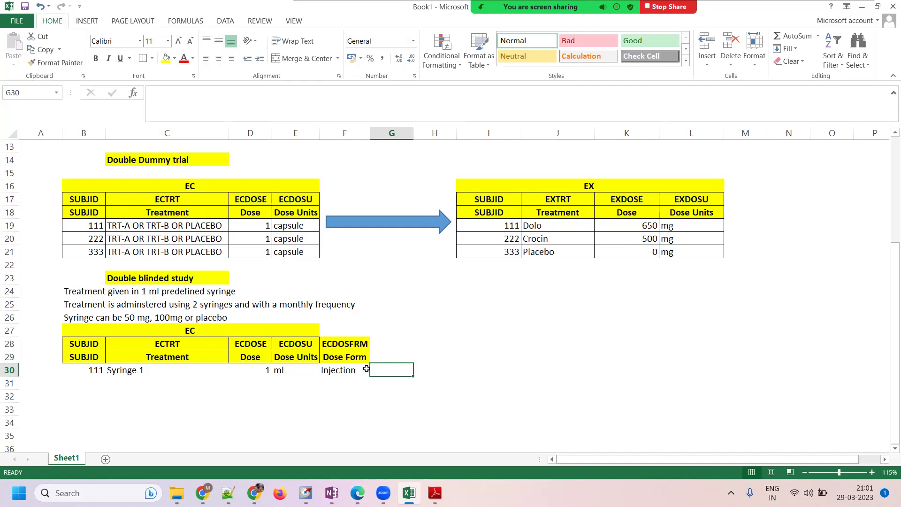
Add a frequency column to the EC table with "Frequency" in G29 and "ECDOSFRQ" above it in G28
{"action": "left_click", "coordinate": [392, 343]}
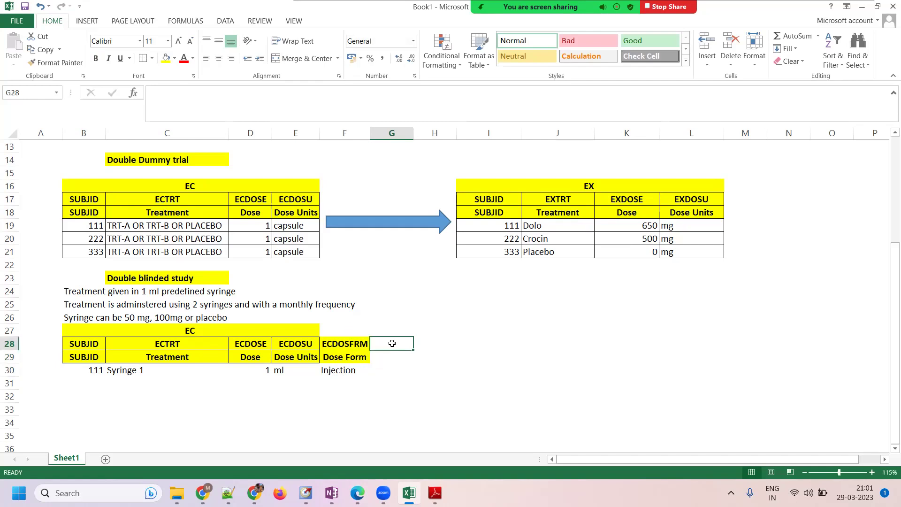
{"action": "left_click", "coordinate": [389, 355]}
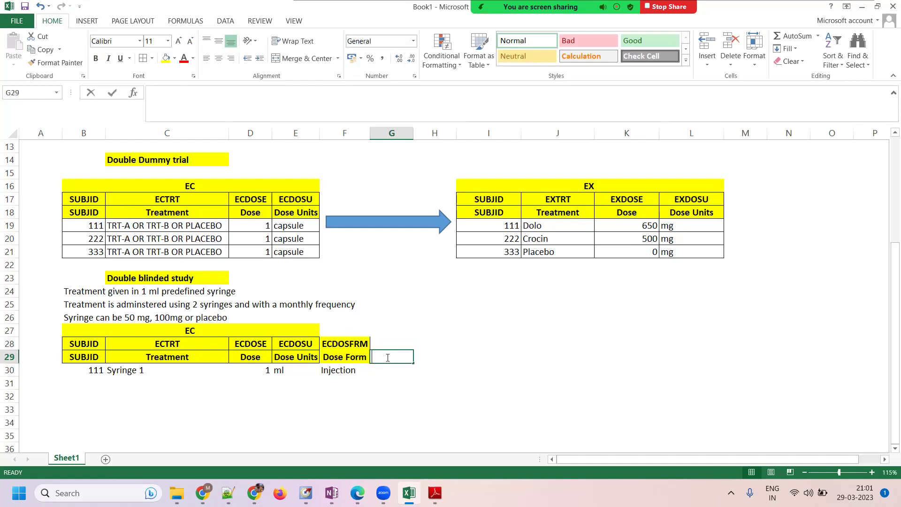
{"action": "type", "text": "Frequency"}
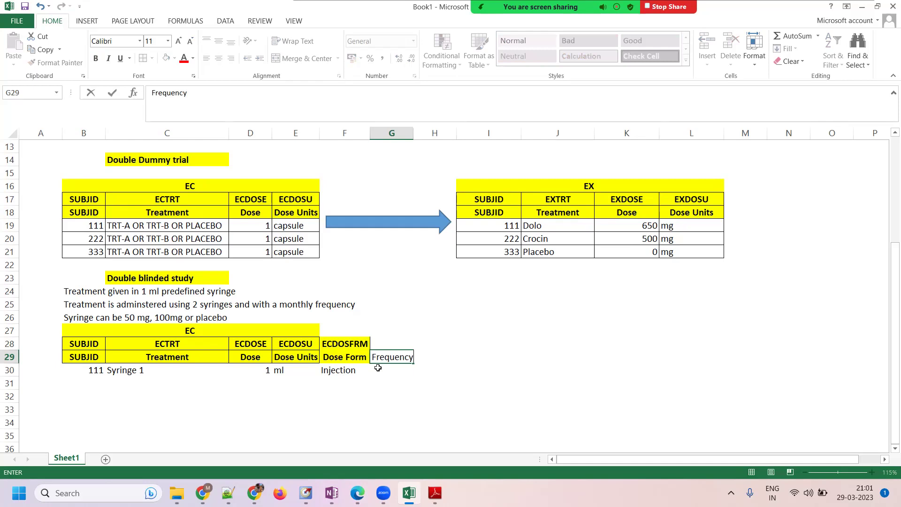
{"action": "key", "text": "shift+Tab"}
{"action": "left_click", "coordinate": [393, 344]}
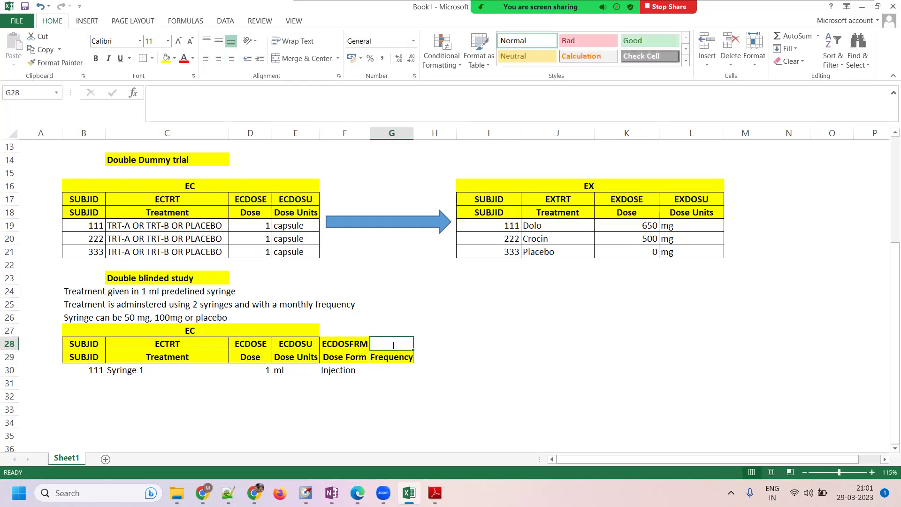
{"action": "type", "text": "ECDOSFRQ"}
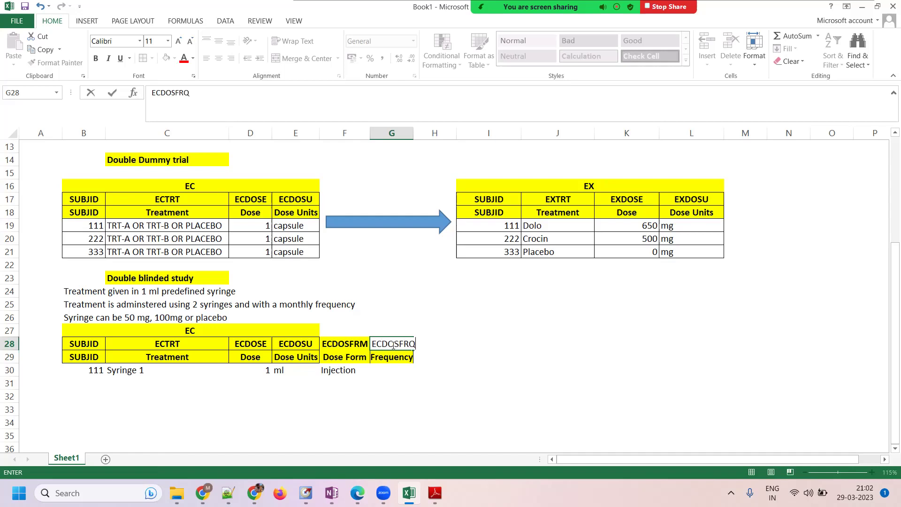
{"action": "key", "text": "Tab"}
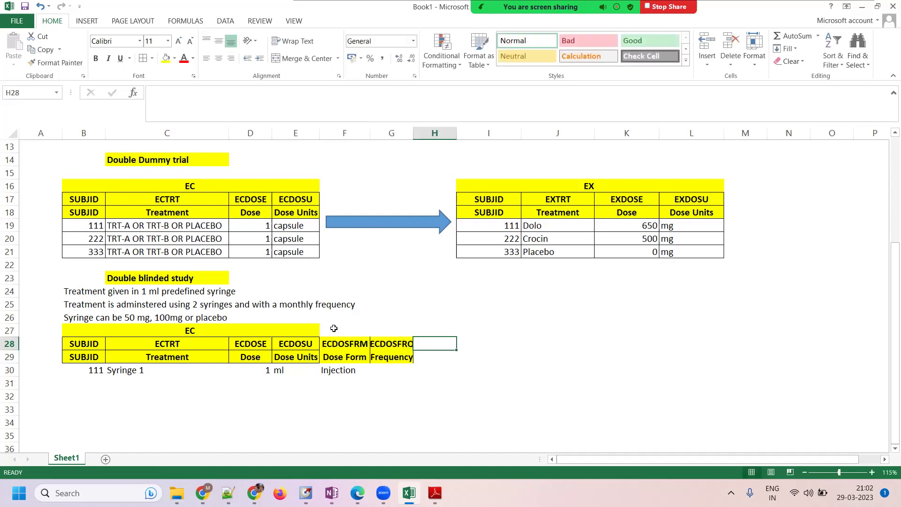
Fit columns F and G to their contents and apply borders to the header cells E28:G29
{"action": "left_click", "coordinate": [336, 342]}
{"action": "left_click_drag", "start_coordinate": [345, 133], "coordinate": [413, 128]}
{"action": "double_click", "coordinate": [413, 128]}
{"action": "left_click", "coordinate": [400, 371]}
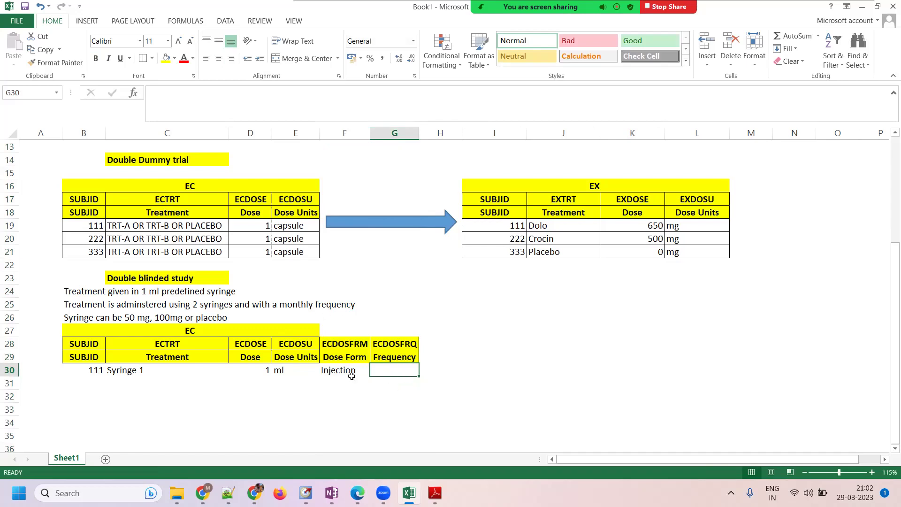
{"action": "left_click_drag", "start_coordinate": [301, 343], "coordinate": [405, 365]}
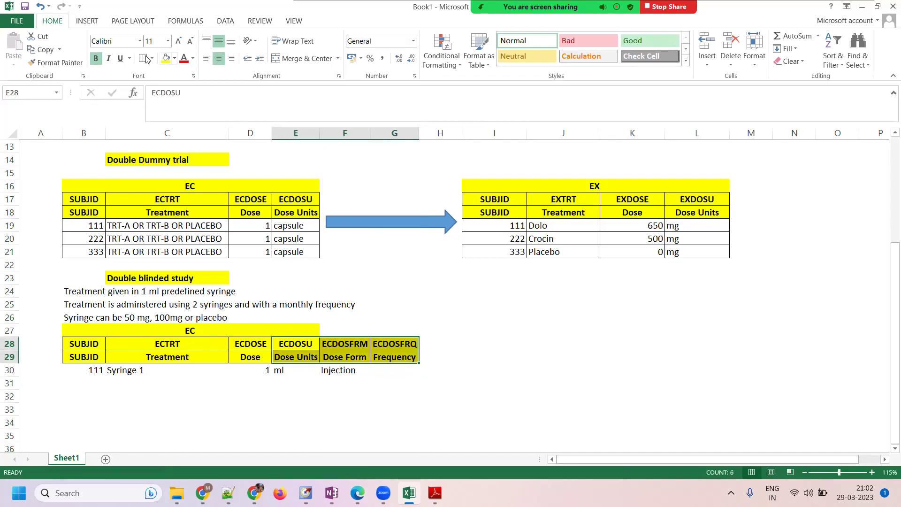
Enter "QM" as the Syringe 1 dosing frequency in G30
{"action": "left_click", "coordinate": [382, 371]}
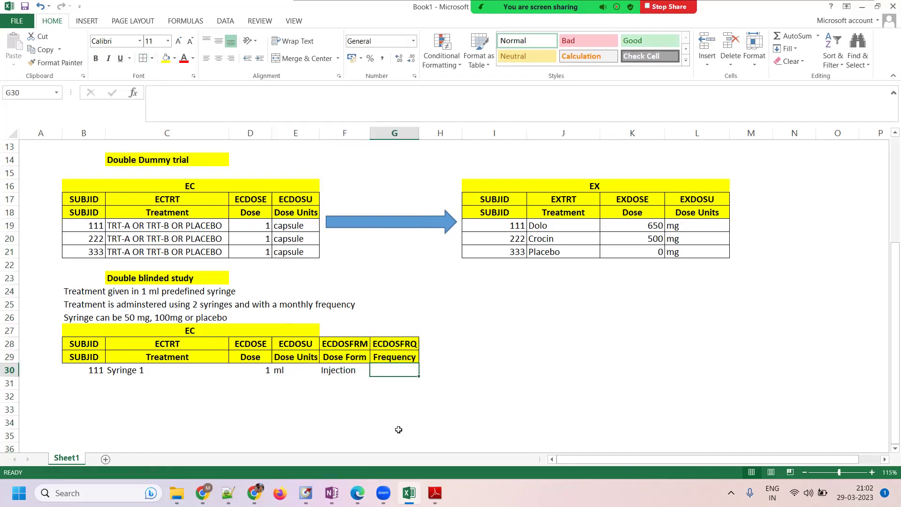
{"action": "type", "text": "QM"}
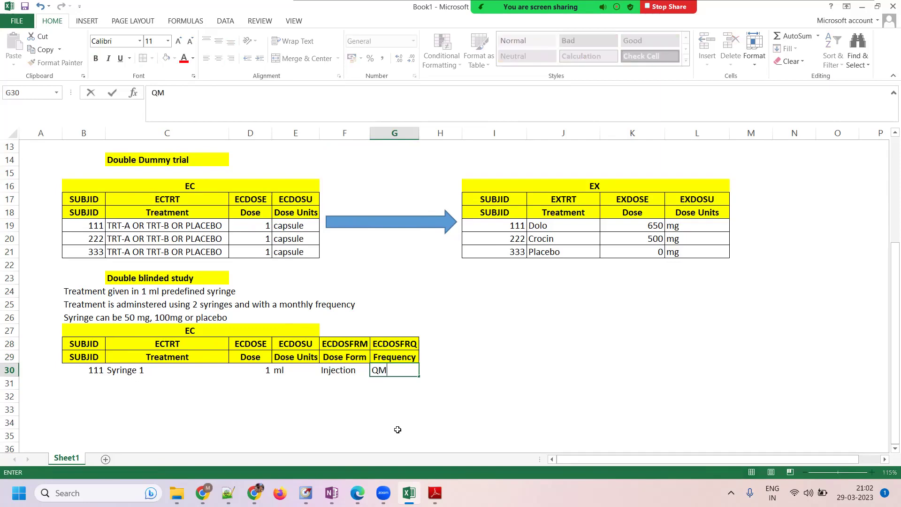
{"action": "key", "text": "Tab"}
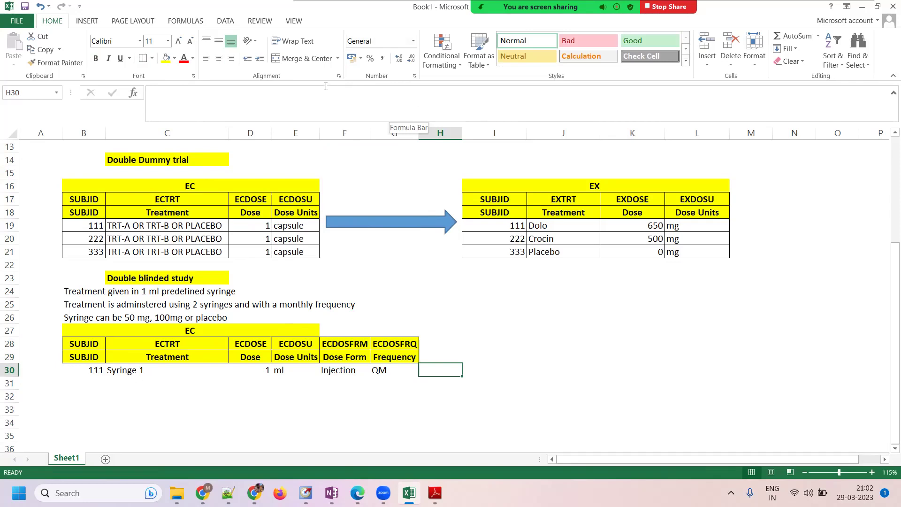
{"action": "left_click", "coordinate": [395, 370]}
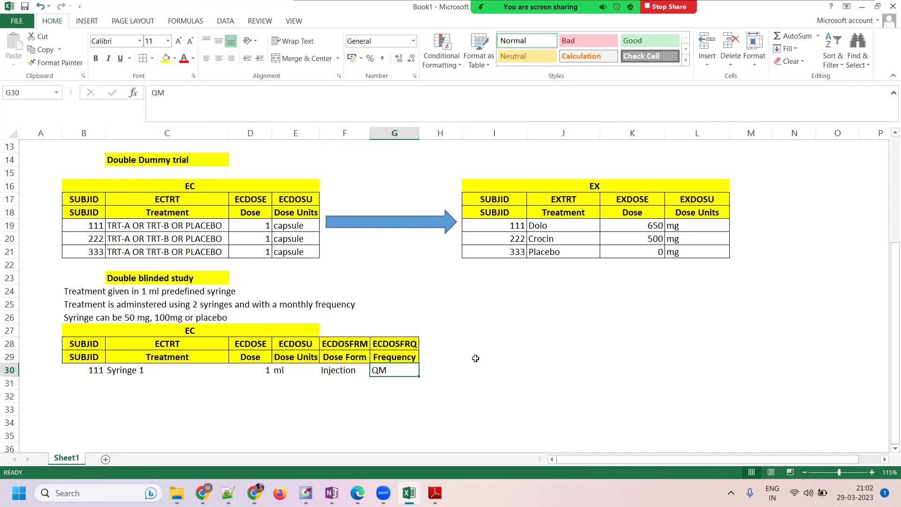
Add the variable headers "ECSTDTC" in H28 and "ECENDTC" in I28
{"action": "left_click", "coordinate": [434, 344]}
{"action": "type", "text": "E"}
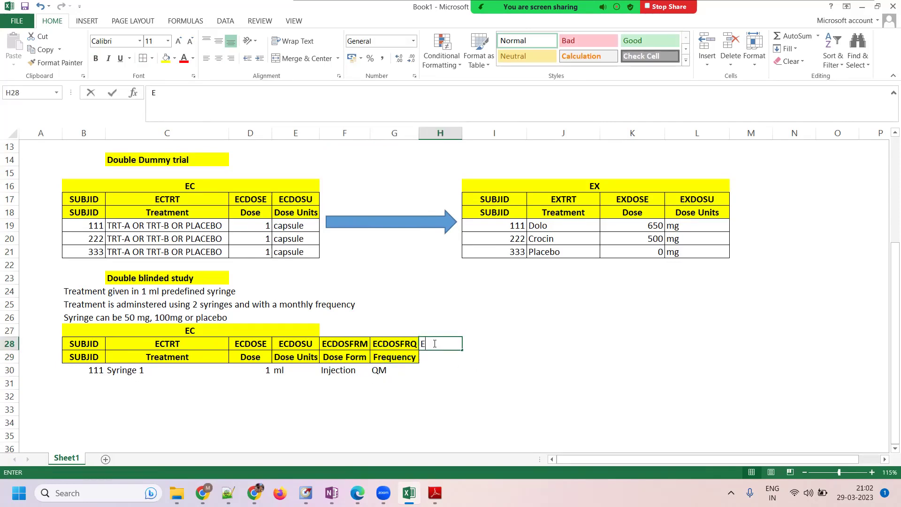
{"action": "type", "text": "CSTDTC"}
{"action": "key", "text": "Tab"}
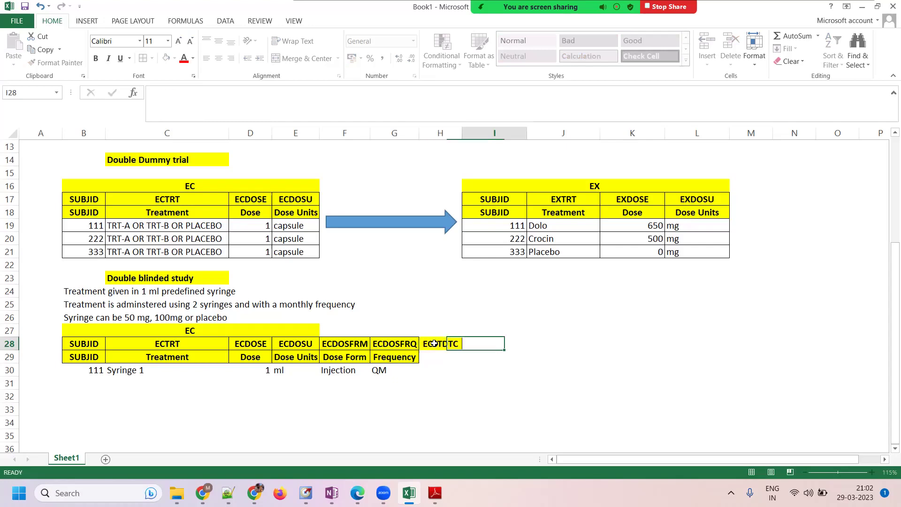
{"action": "type", "text": "ECENDTC"}
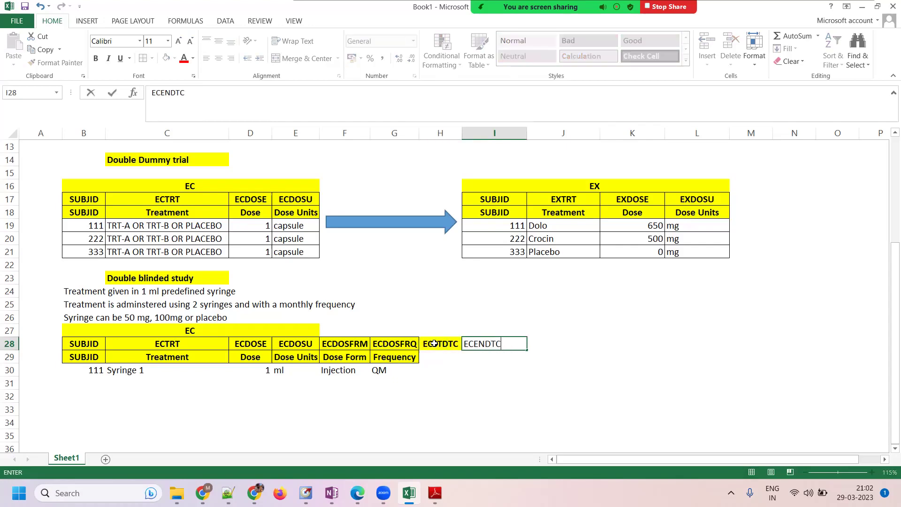
{"action": "key", "text": "Tab"}
Label the date columns "Exposure start" in H29 and "Exposure End" in I29
{"action": "left_click", "coordinate": [444, 357]}
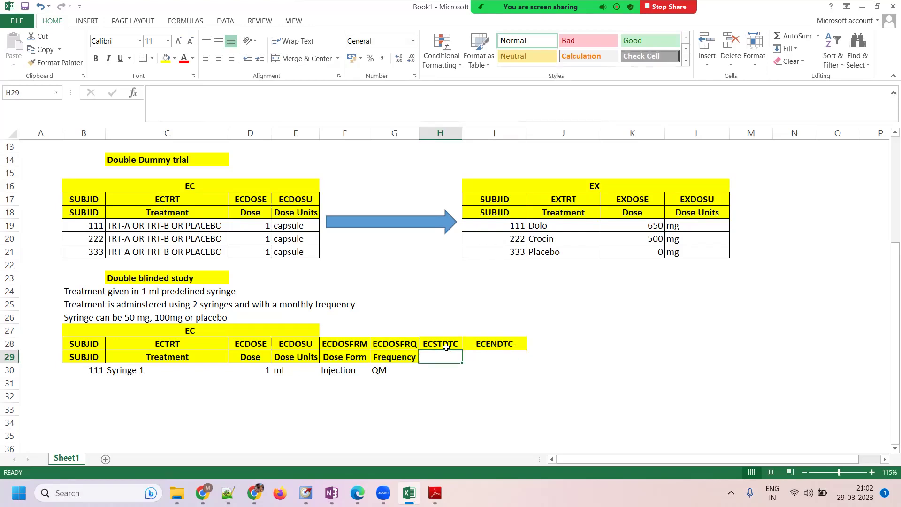
{"action": "type", "text": "S"}
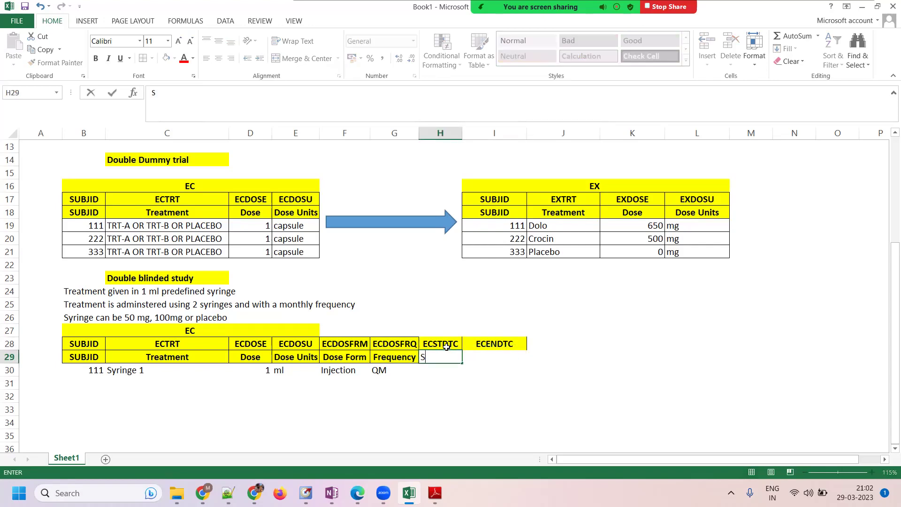
{"action": "key", "text": "BackSpace"}
{"action": "type", "text": "EXposure start"}
{"action": "key", "text": "Tab"}
{"action": "type", "text": "Exposy"}
{"action": "key", "text": "BackSpace"}
{"action": "type", "text": "ure"}
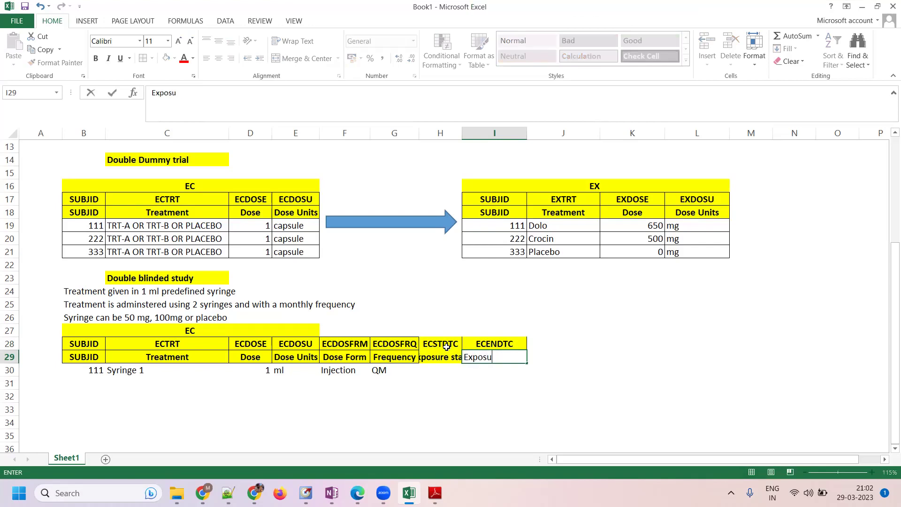
{"action": "key", "text": "BackSpace"}
{"action": "key", "text": "BackSpace"}
{"action": "type", "text": "re End"}
{"action": "key", "text": "Tab"}
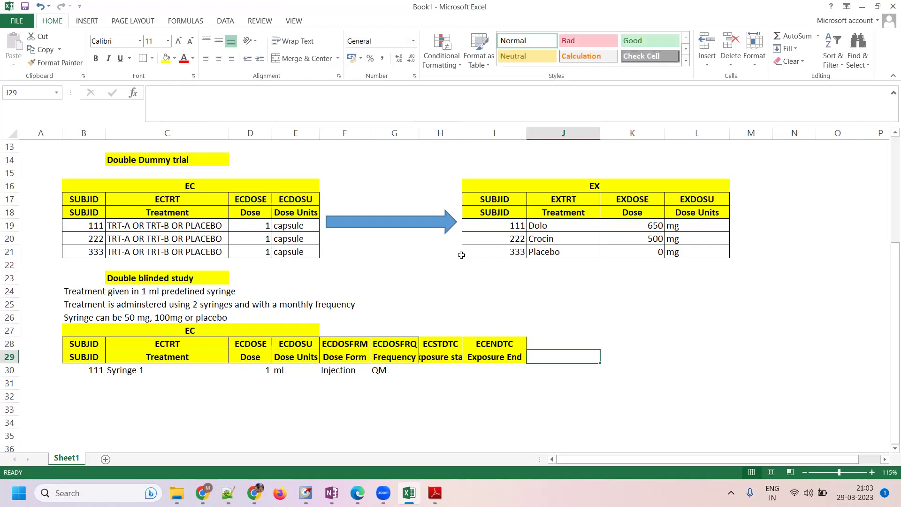
{"action": "left_click", "coordinate": [441, 357]}
{"action": "left_click_drag", "start_coordinate": [441, 343], "coordinate": [441, 356]}
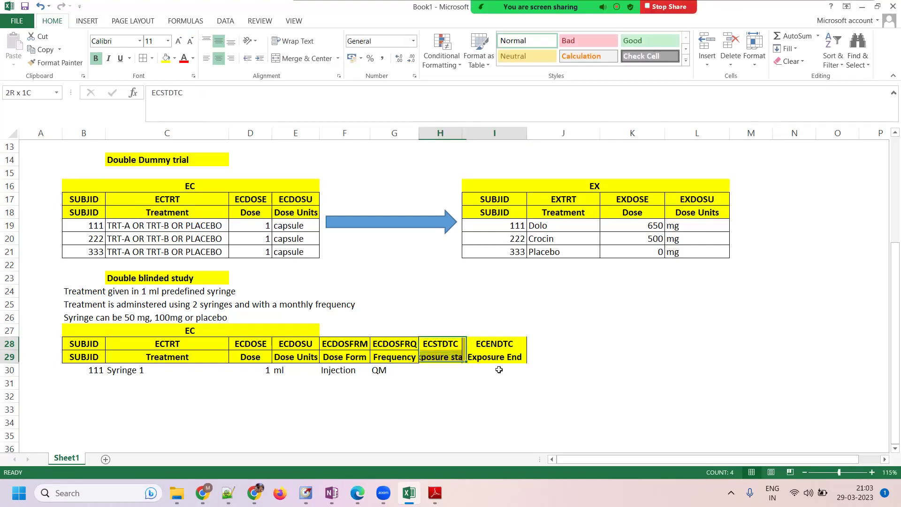
{"action": "left_click", "coordinate": [118, 343]}
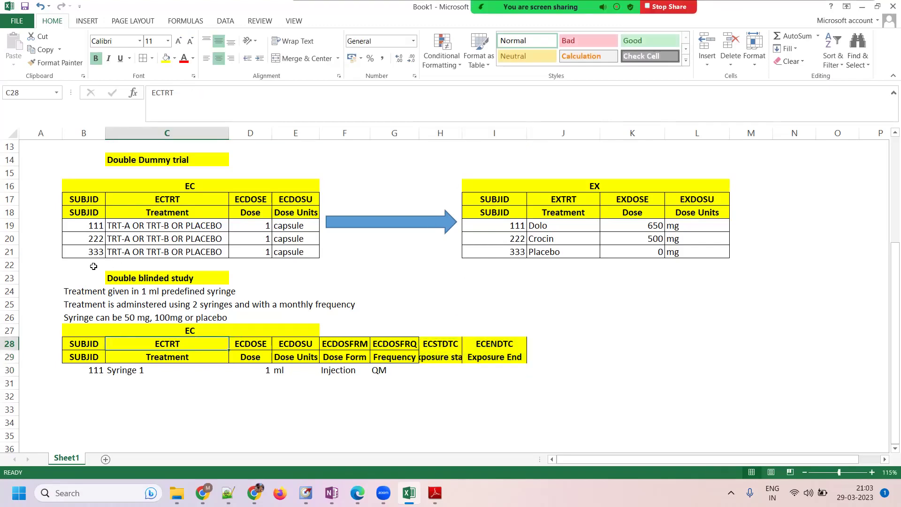
Copy the double blinded study notes and EC table, B23:I30, to a new worksheet starting at A2
{"action": "left_click_drag", "start_coordinate": [75, 277], "coordinate": [497, 371]}
{"action": "key", "text": "ctrl+c"}
{"action": "left_click", "coordinate": [105, 459]}
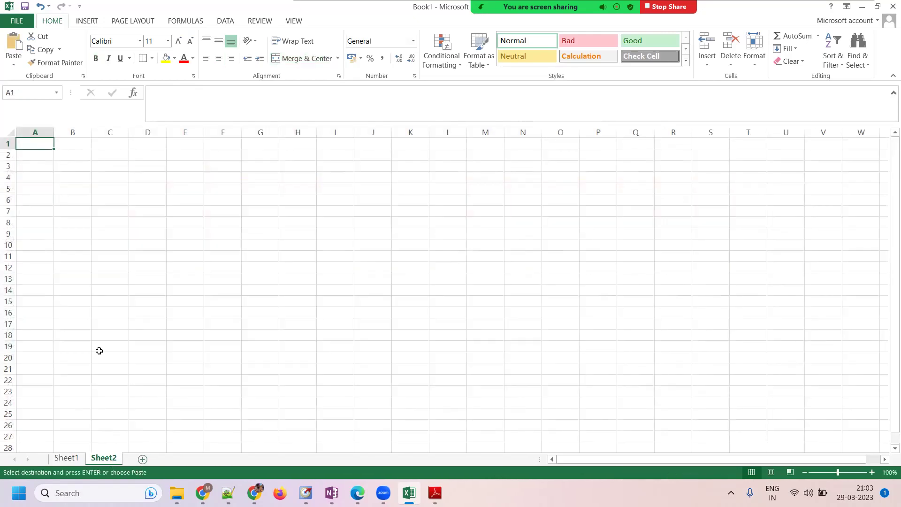
{"action": "left_click", "coordinate": [45, 155]}
{"action": "key", "text": "ctrl+v"}
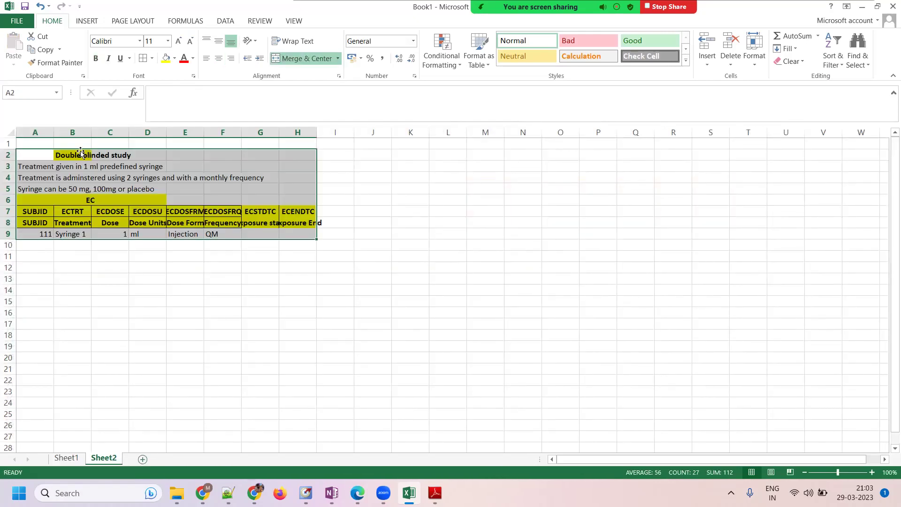
{"action": "left_click", "coordinate": [71, 166]}
{"action": "left_click", "coordinate": [71, 234]}
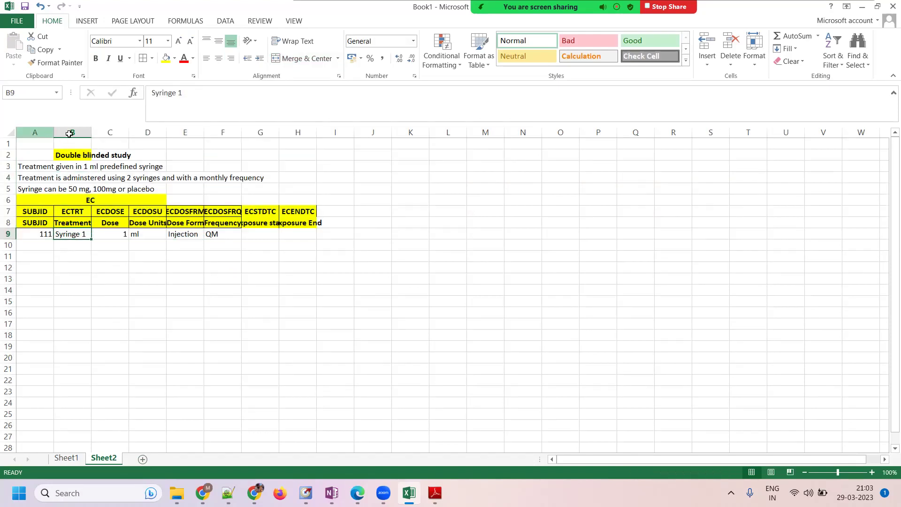
Move the EC table on the new sheet from A6:H9 so that it starts at B11
{"action": "left_click", "coordinate": [71, 211]}
{"action": "left_click_drag", "start_coordinate": [71, 200], "coordinate": [221, 235]}
{"action": "key", "text": "ctrl+c"}
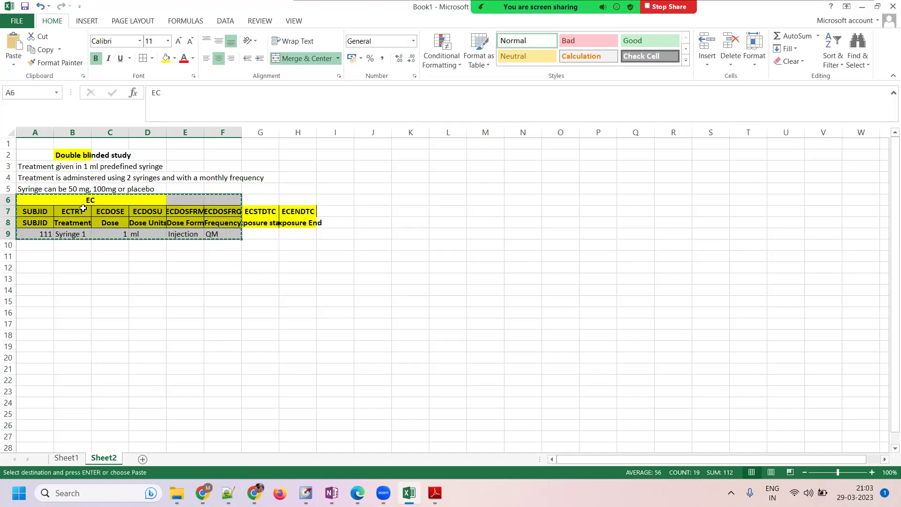
{"action": "left_click", "coordinate": [84, 203]}
{"action": "key", "text": "ctrl+c"}
{"action": "left_click_drag", "start_coordinate": [57, 202], "coordinate": [287, 229]}
{"action": "key", "text": "ctrl+c"}
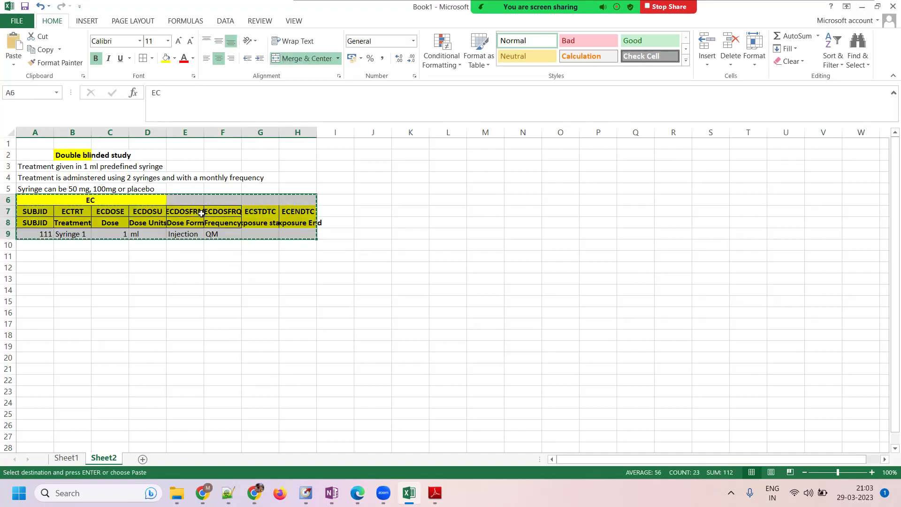
{"action": "left_click", "coordinate": [155, 201]}
{"action": "left_click", "coordinate": [75, 256]}
{"action": "key", "text": "Return"}
{"action": "left_click", "coordinate": [79, 214]}
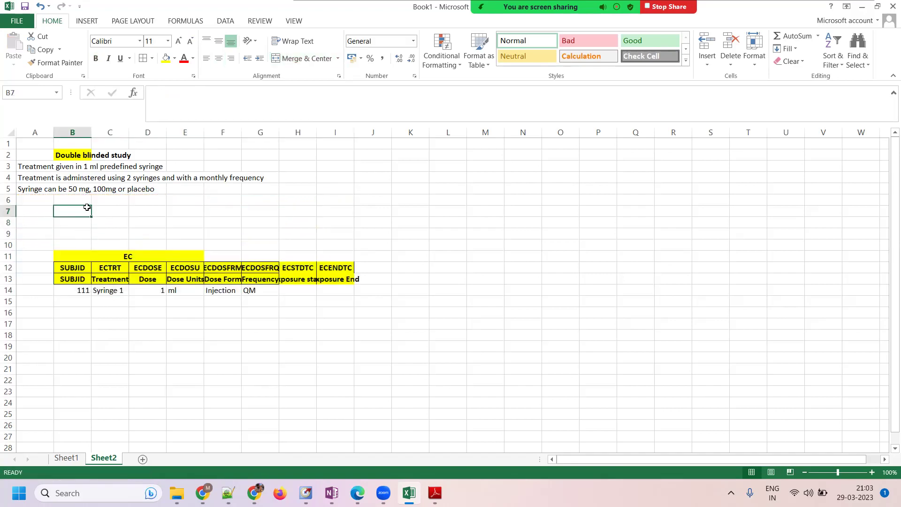
Move the "Double blinded study" title from B2 to A2 and enlarge the sheet view to 115%
{"action": "left_click", "coordinate": [65, 155]}
{"action": "left_click_drag", "start_coordinate": [73, 161], "coordinate": [35, 158]}
{"action": "scroll", "coordinate": [175, 206], "scroll_direction": "up", "scroll_amount": 1}
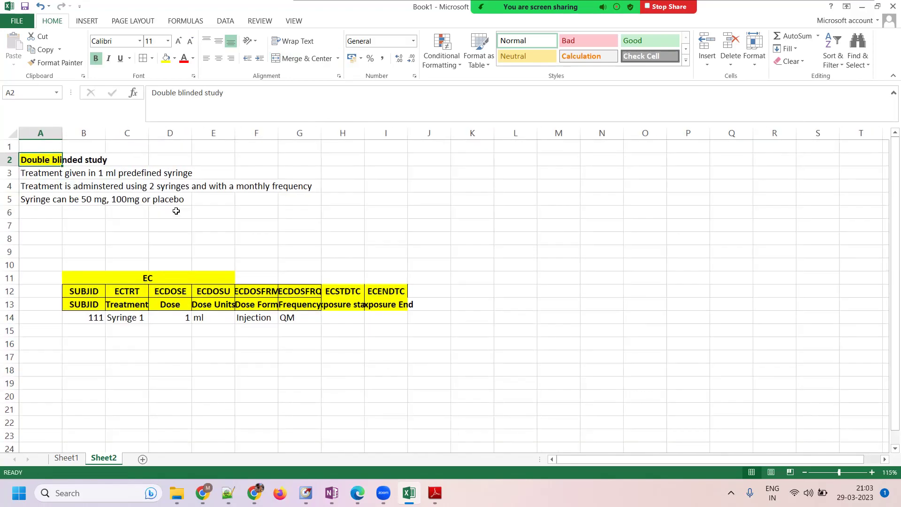
Extend the yellow fill of the "Double blinded study" title across A2:B2
{"action": "left_click", "coordinate": [80, 226]}
{"action": "left_click", "coordinate": [92, 173]}
{"action": "left_click_drag", "start_coordinate": [57, 160], "coordinate": [96, 160]}
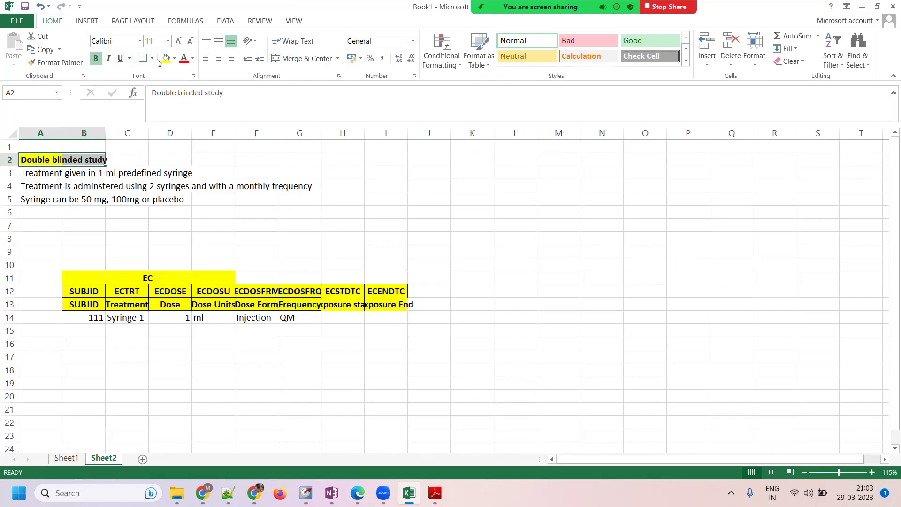
{"action": "left_click", "coordinate": [126, 201]}
{"action": "left_click", "coordinate": [93, 238]}
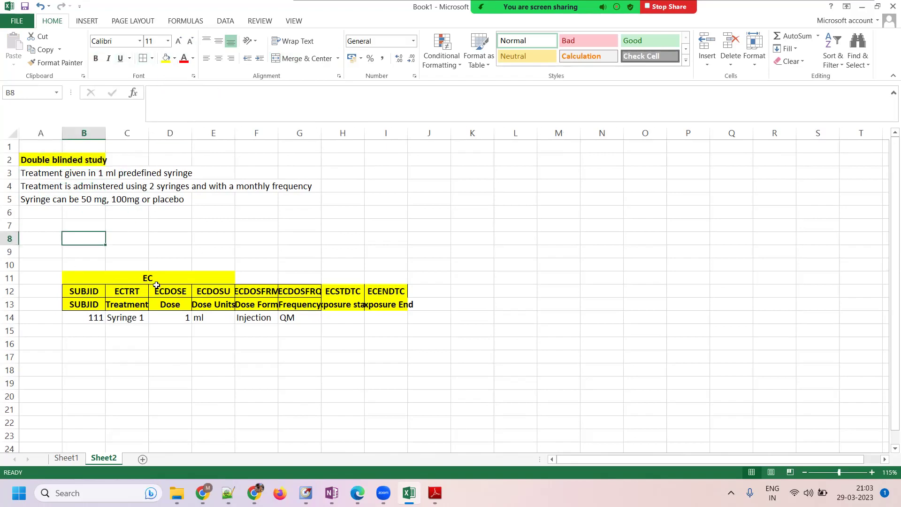
Fit the widths of columns B through I to the EC table's contents
{"action": "left_click_drag", "start_coordinate": [86, 133], "coordinate": [405, 136]}
{"action": "double_click", "coordinate": [405, 135]}
{"action": "left_click", "coordinate": [358, 291]}
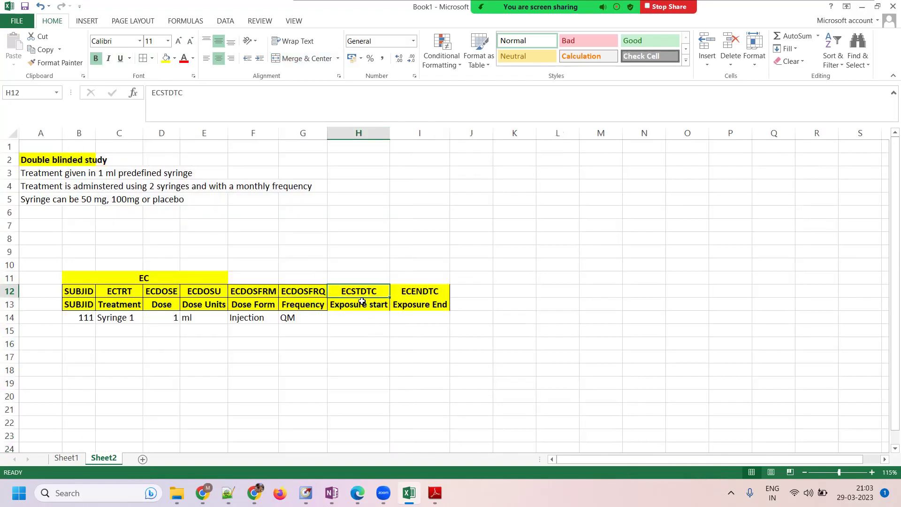
{"action": "left_click", "coordinate": [357, 316]}
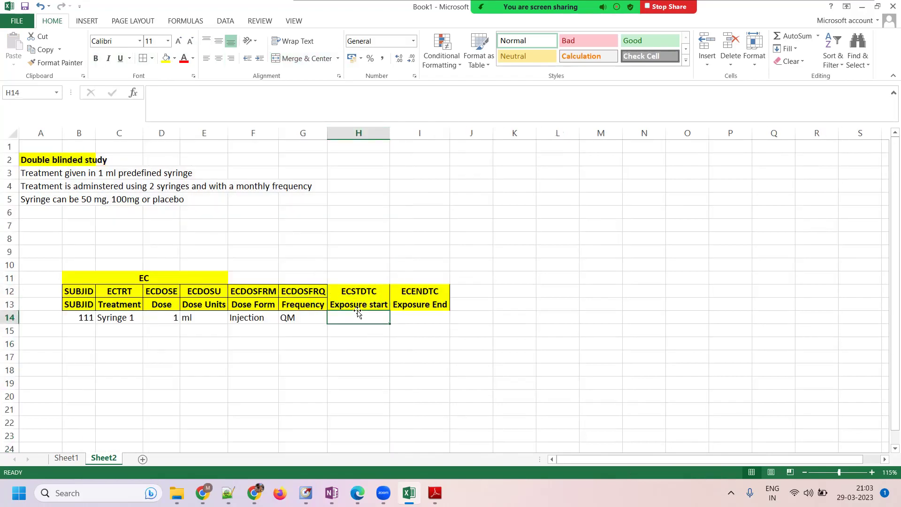
{"action": "type", "text": "29-0"}
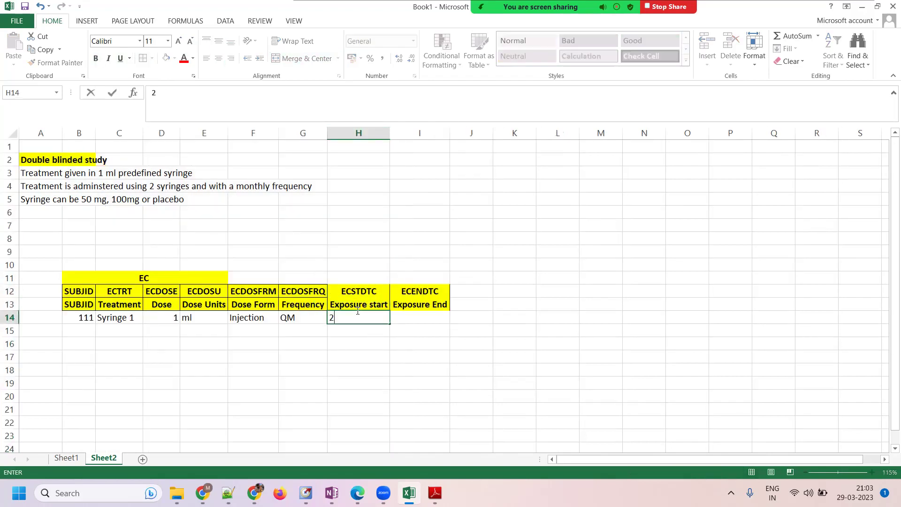
{"action": "key", "text": "BackSpace"}
{"action": "key", "text": "BackSpace"}
{"action": "key", "text": "BackSpace"}
{"action": "key", "text": "BackSpace"}
{"action": "type", "text": "2"}
{"action": "key", "text": "BackSpace"}
{"action": "left_click", "coordinate": [307, 384]}
Format the first record's exposure start and end cells, H14:I14, as Text
{"action": "mouse_move", "coordinate": [357, 318]}
{"action": "left_mouse_down"}
{"action": "mouse_move", "coordinate": [410, 306]}
{"action": "mouse_move", "coordinate": [423, 321]}
{"action": "left_mouse_up"}
{"action": "left_click", "coordinate": [357, 318]}
{"action": "left_click", "coordinate": [413, 41]}
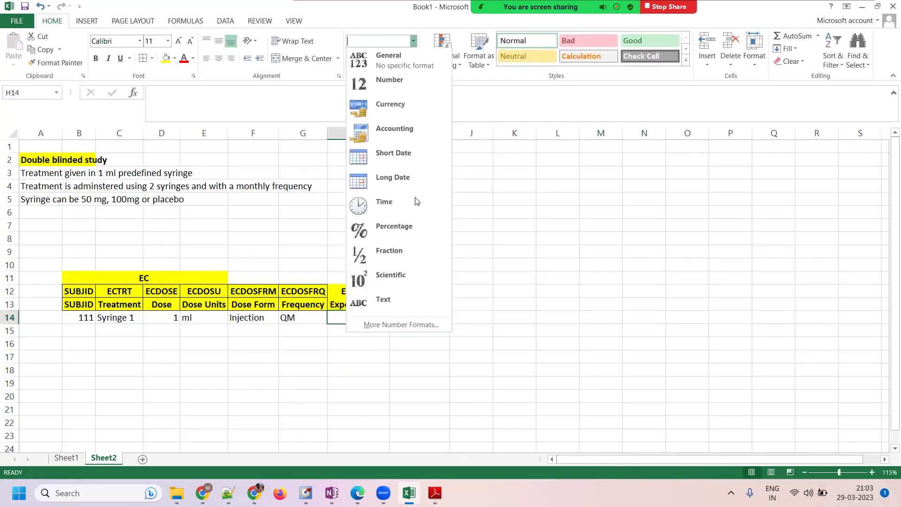
{"action": "left_click", "coordinate": [384, 300]}
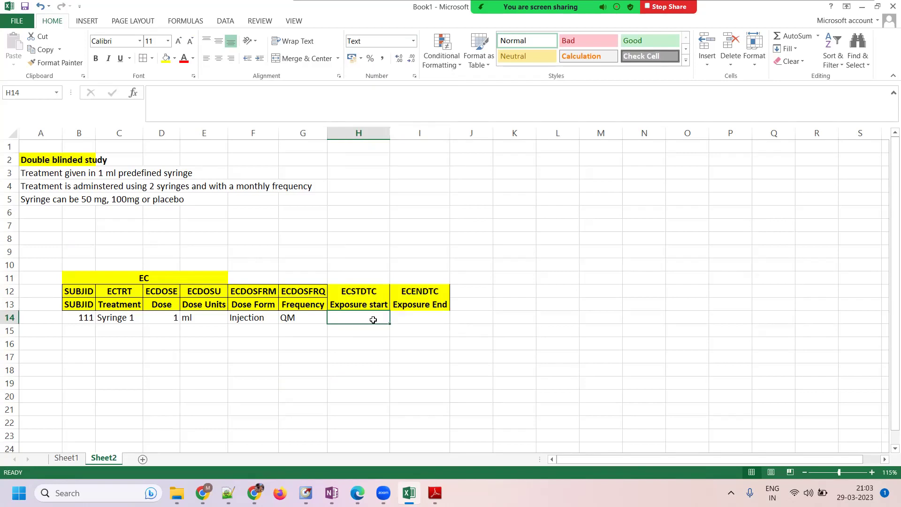
Enter 2023-03-29T21:04 as the exposure start in H14 and fit column H's width to it
{"action": "type", "text": "2023-0"}
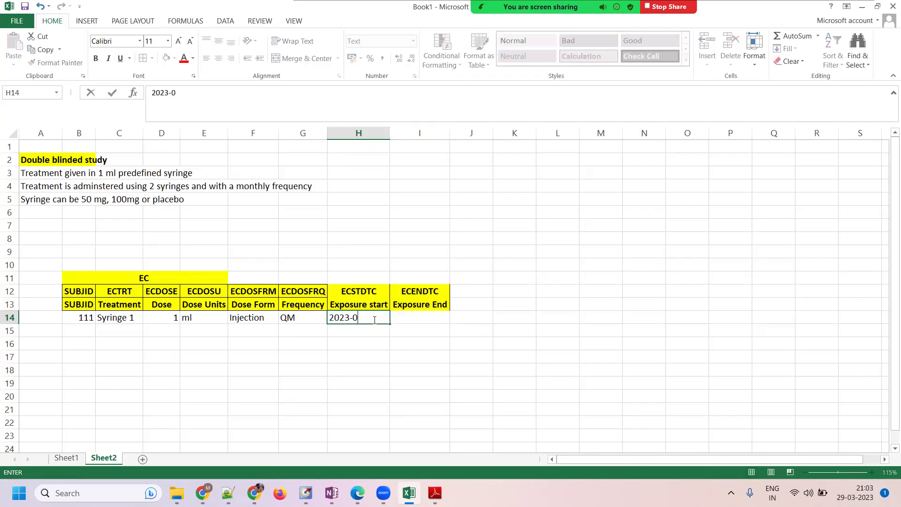
{"action": "type", "text": "3-29T"}
{"action": "type", "text": "21:04"}
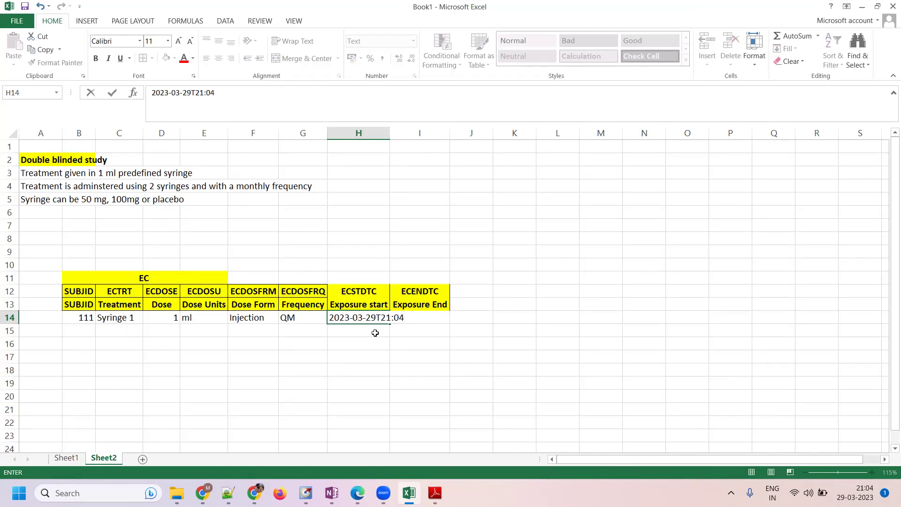
{"action": "key", "text": "Tab"}
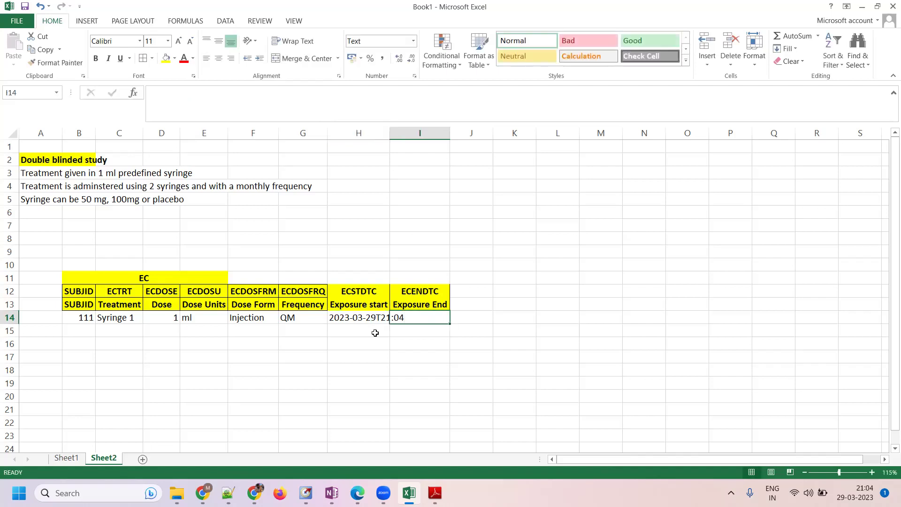
{"action": "double_click", "coordinate": [394, 130]}
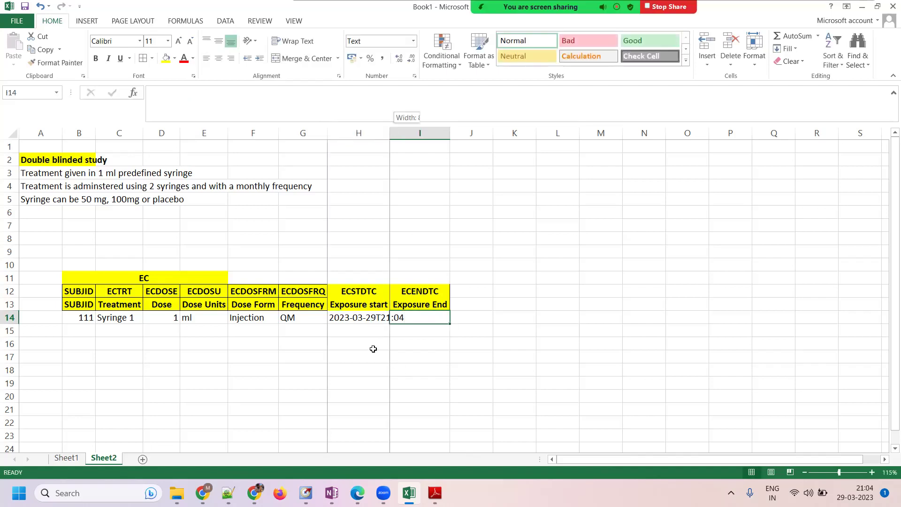
Apply borders around all cells of the EC table range B12:I14
{"action": "left_click", "coordinate": [353, 317]}
{"action": "left_click_drag", "start_coordinate": [91, 289], "coordinate": [461, 318]}
{"action": "left_click", "coordinate": [153, 58]}
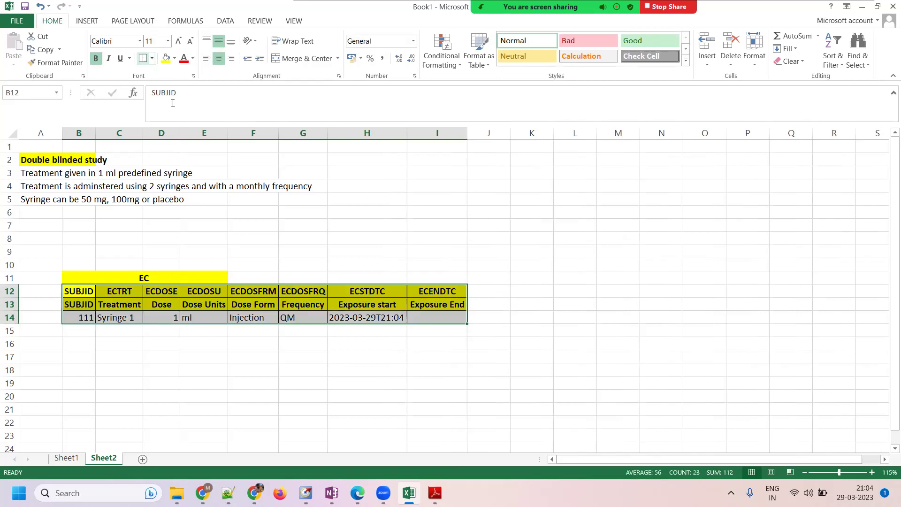
Copy the exposure start value 2023-03-29T21:04 into the exposure end cell I14 and fit column I's width to it
{"action": "left_click", "coordinate": [373, 317]}
{"action": "left_click_drag", "start_coordinate": [215, 94], "coordinate": [151, 92]}
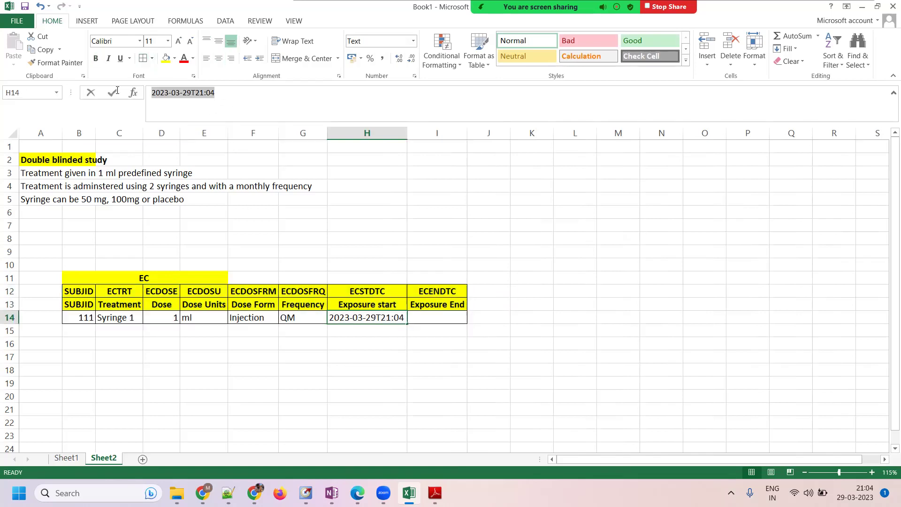
{"action": "key", "text": "ctrl+c"}
{"action": "left_click", "coordinate": [437, 321]}
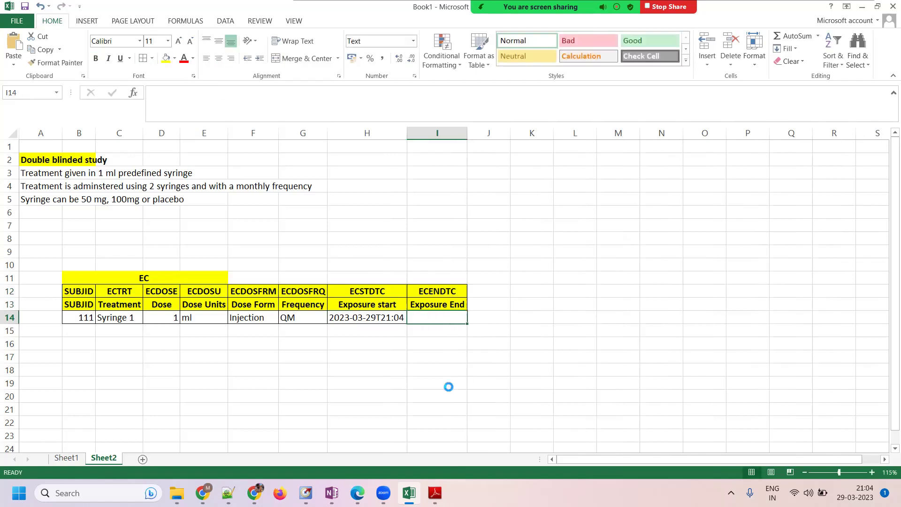
{"action": "key", "text": "ctrl+v"}
{"action": "key", "text": "ctrl"}
{"action": "key", "text": "Escape"}
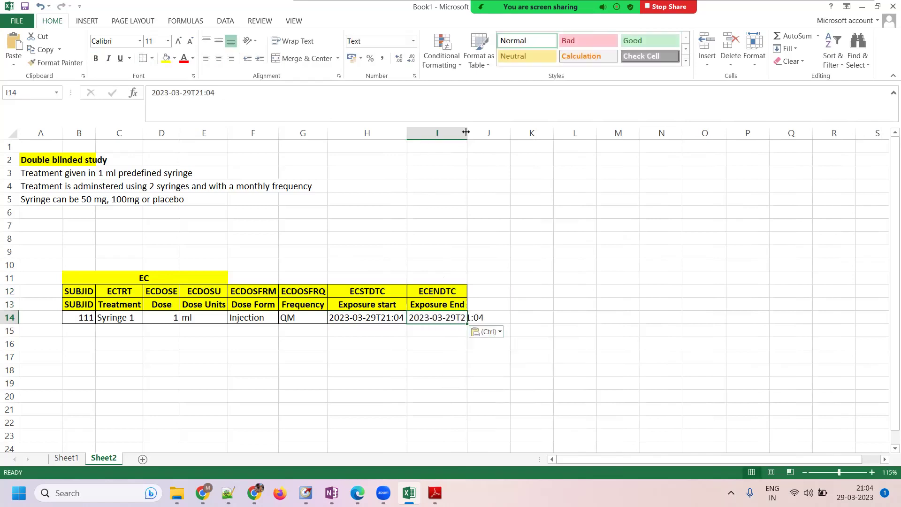
{"action": "left_click", "coordinate": [500, 382]}
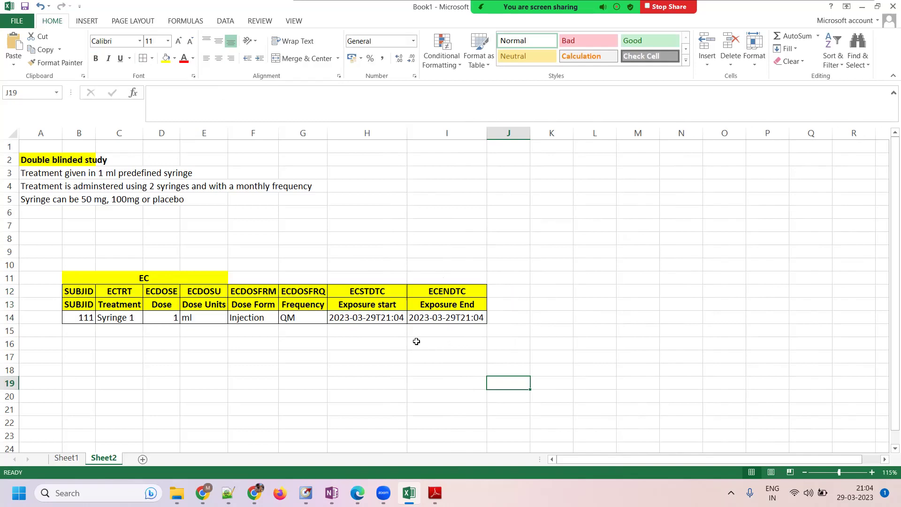
{"action": "left_click", "coordinate": [373, 320]}
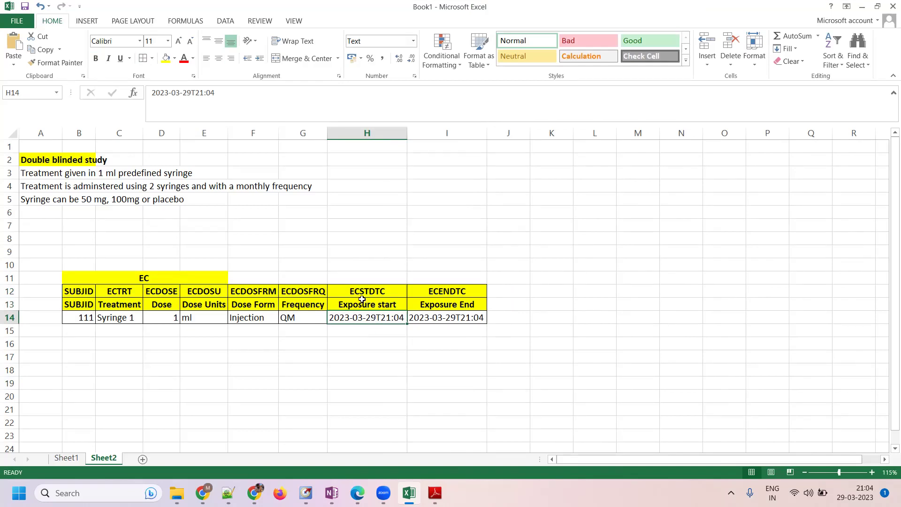
{"action": "key", "text": "Down"}
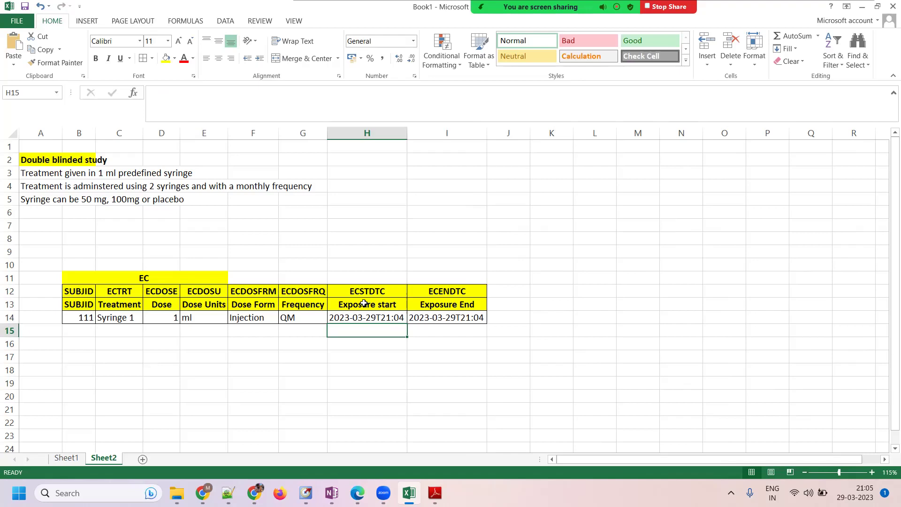
{"action": "left_click", "coordinate": [123, 317]}
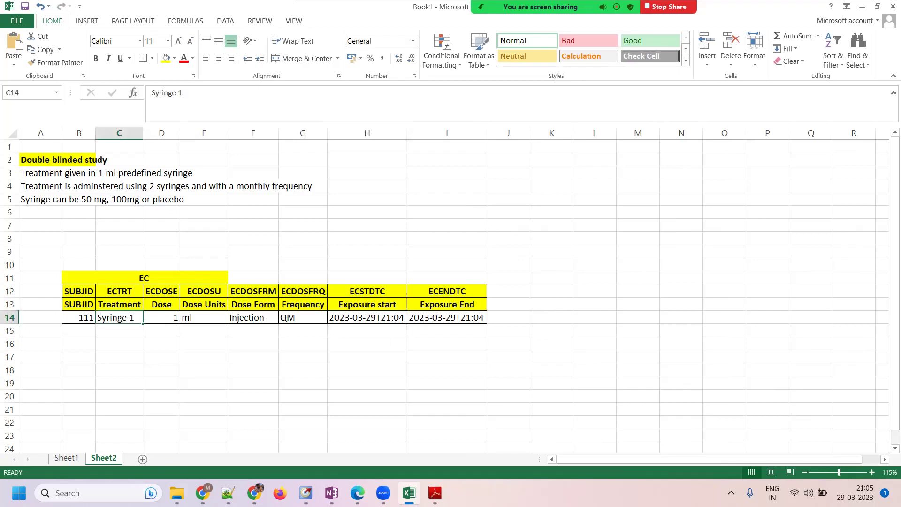
{"action": "mouse_move", "coordinate": [177, 493]}
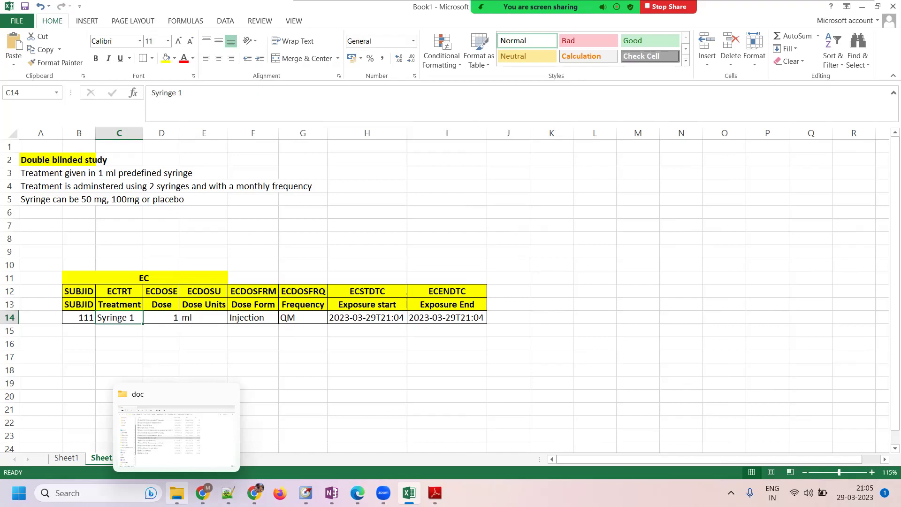
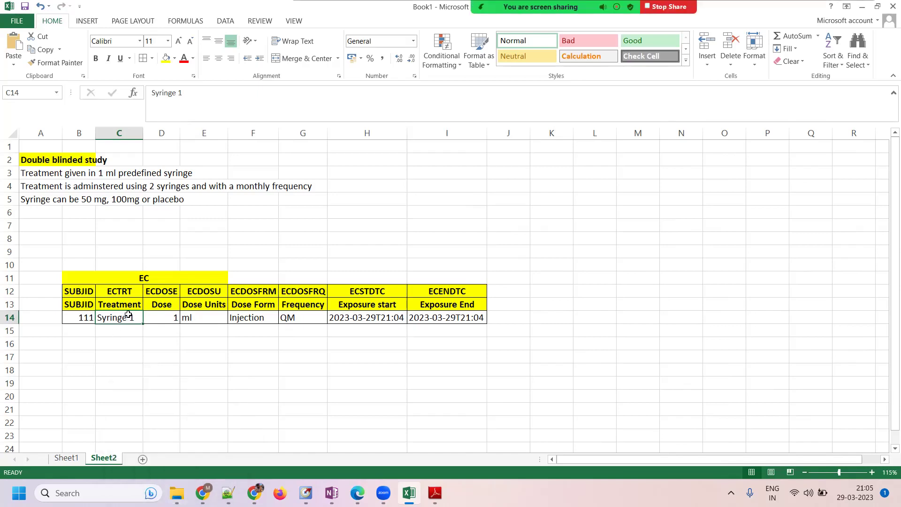
{"action": "left_click", "coordinate": [368, 317]}
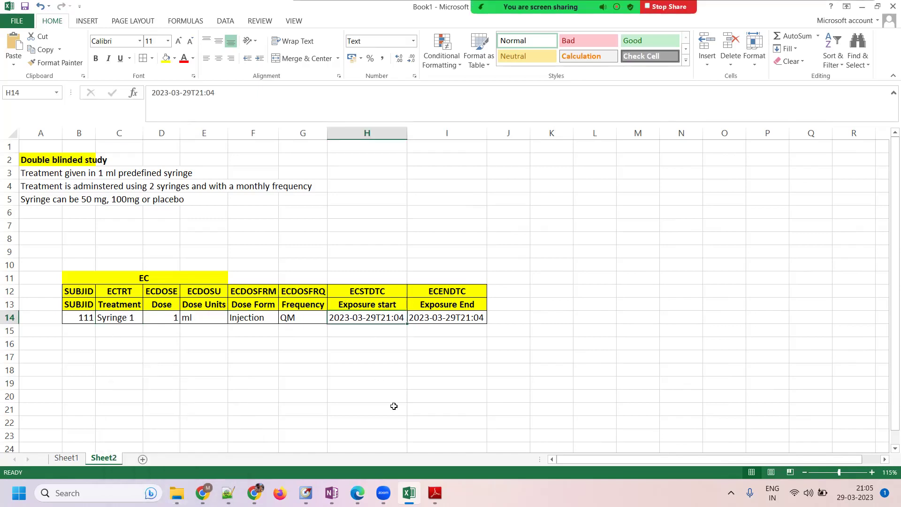
{"action": "left_click", "coordinate": [477, 319]}
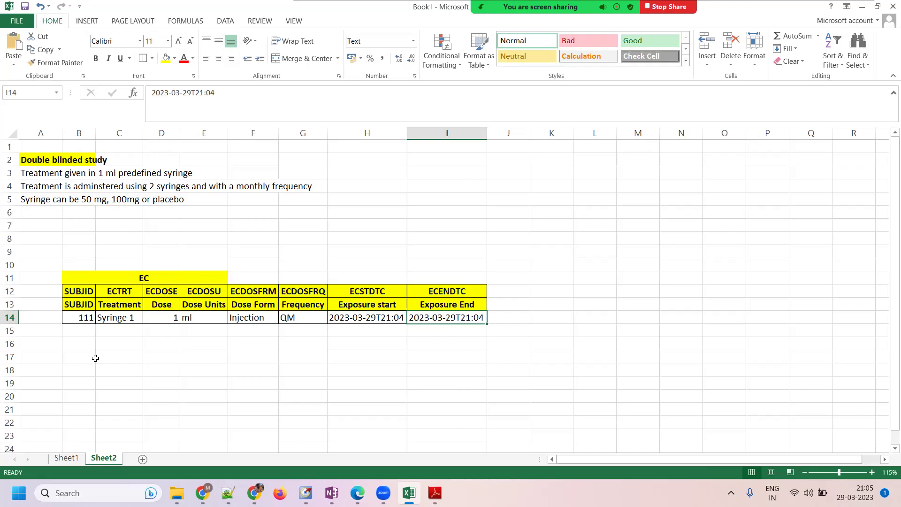
{"action": "left_click", "coordinate": [120, 321]}
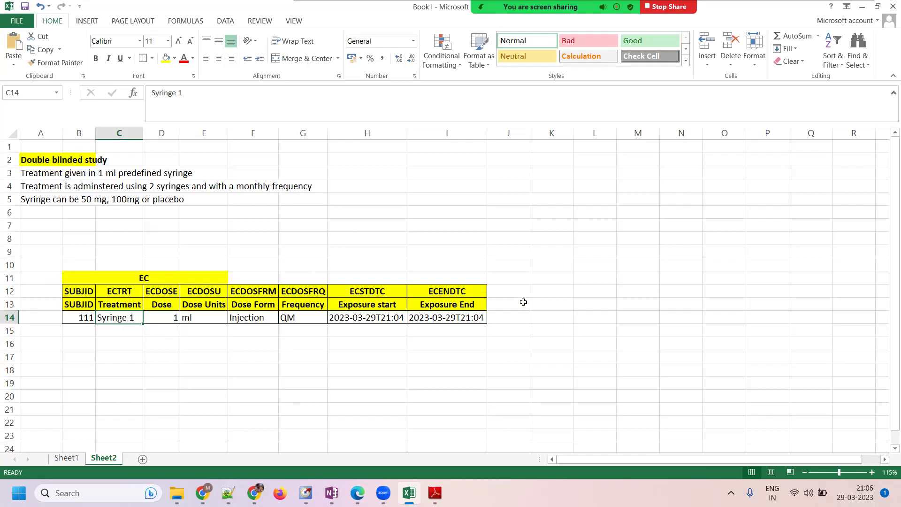
Add the variable headings ECSTDY and ECENDY in J12 and K12, after ECENDTC
{"action": "left_click", "coordinate": [513, 291]}
{"action": "type", "text": "EC"}
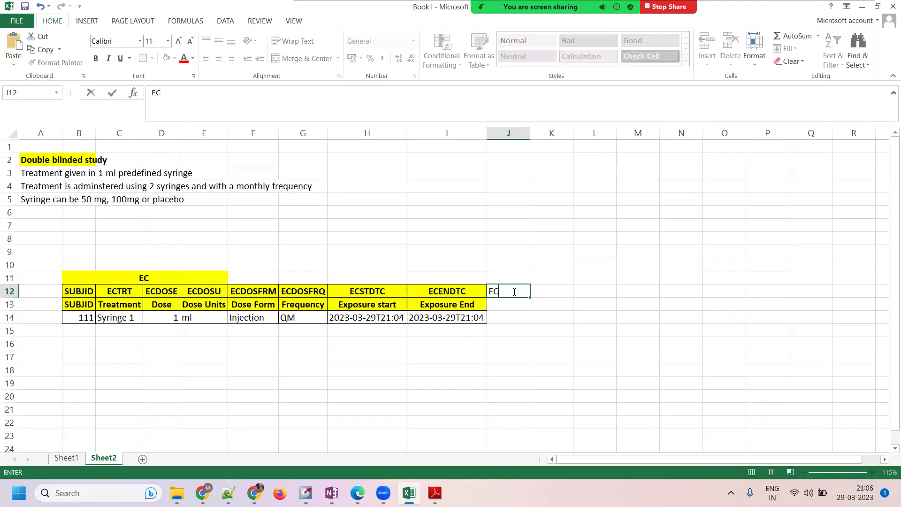
{"action": "type", "text": "STDT"}
{"action": "key", "text": "BackSpace"}
{"action": "type", "text": "Y"}
{"action": "key", "text": "Tab"}
{"action": "type", "text": "E"}
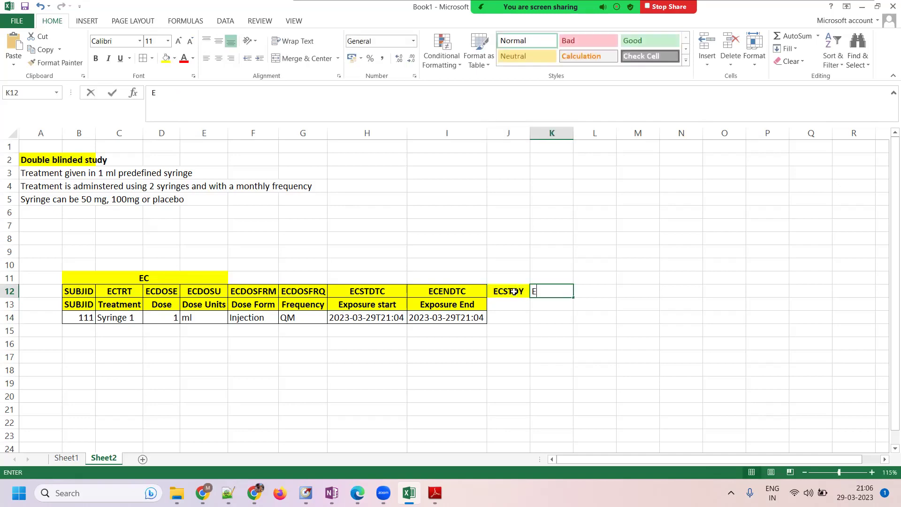
{"action": "type", "text": "CENDY"}
{"action": "key", "text": "Tab"}
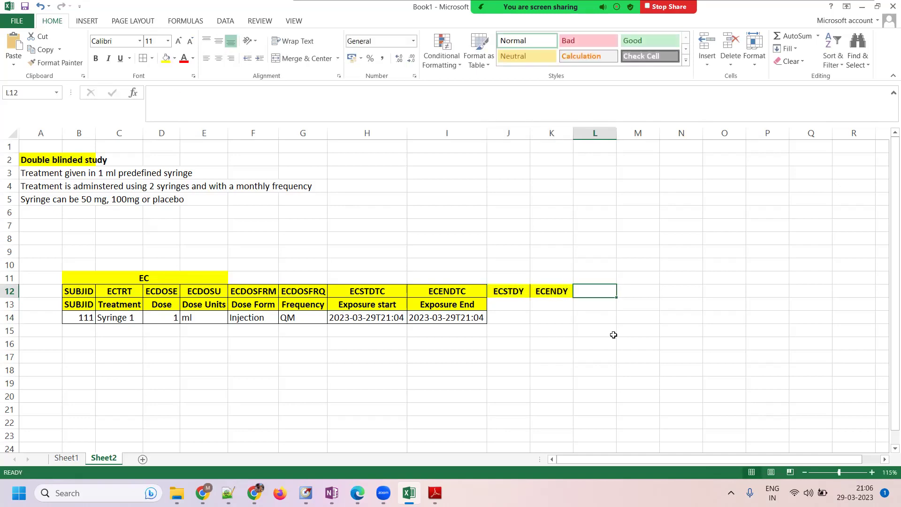
Label the ECSTDY and ECENDY columns "Study day start" and "Study day end" in row 13
{"action": "left_click", "coordinate": [496, 305]}
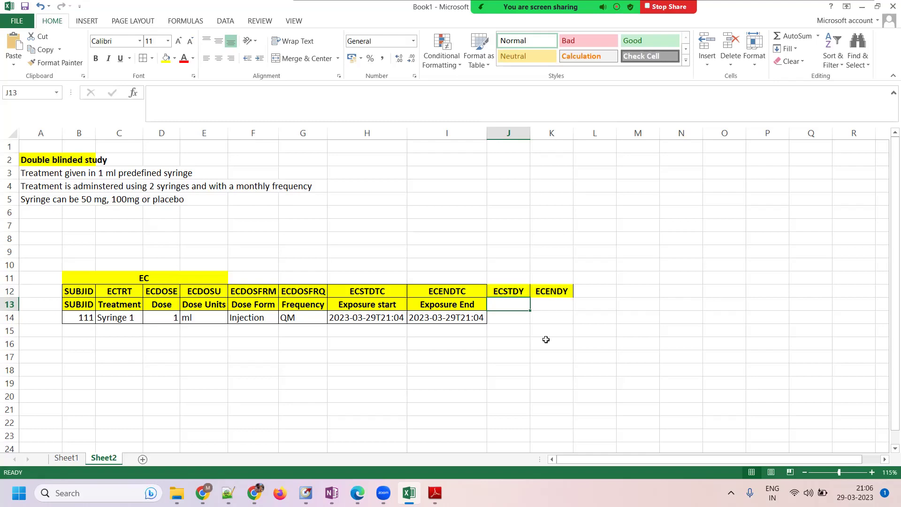
{"action": "type", "text": "Start"}
{"action": "key", "text": "BackSpace"}
{"action": "key", "text": "BackSpace"}
{"action": "key", "text": "BackSpace"}
{"action": "key", "text": "BackSpace"}
{"action": "type", "text": "t"}
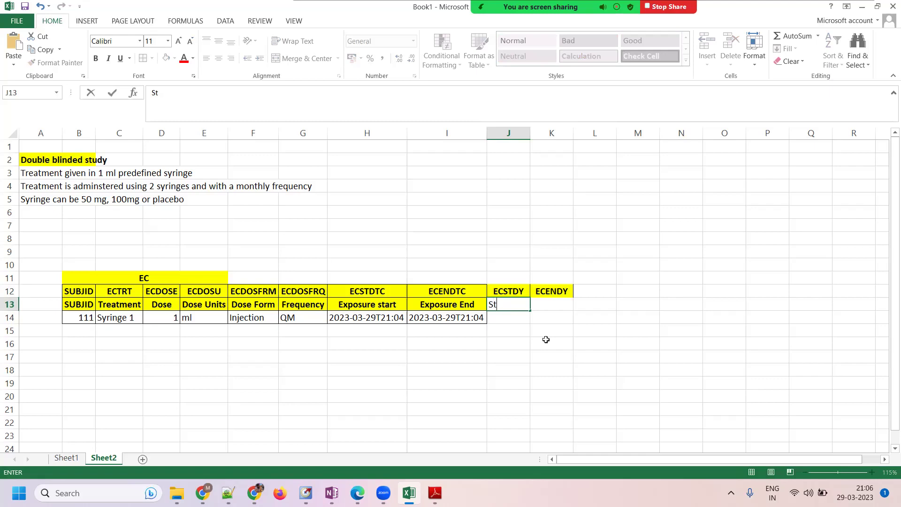
{"action": "type", "text": "udy day start"}
{"action": "key", "text": "Tab"}
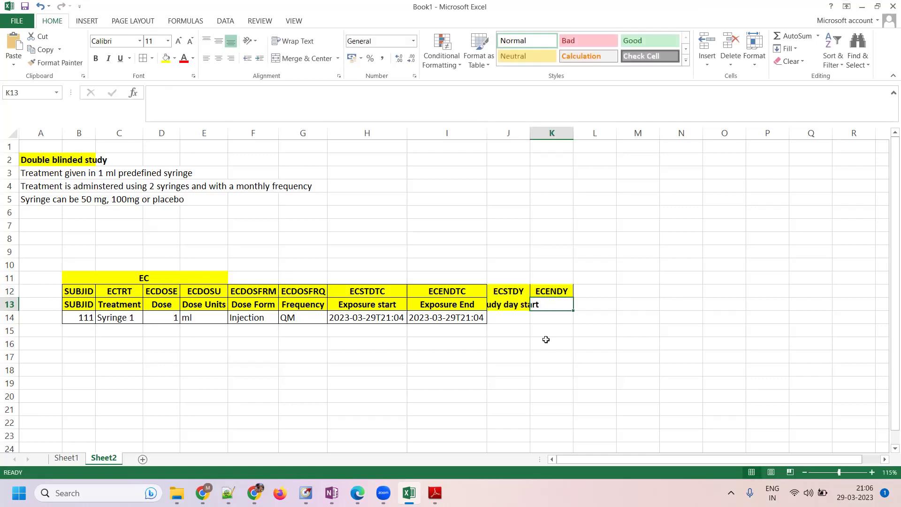
{"action": "type", "text": "Stu"}
{"action": "type", "text": "dy"}
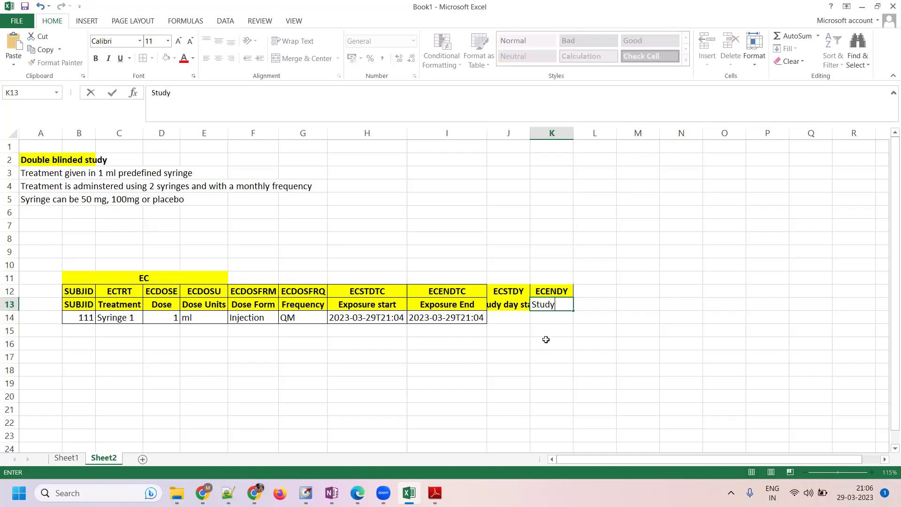
{"action": "type", "text": " day end"}
{"action": "key", "text": "Tab"}
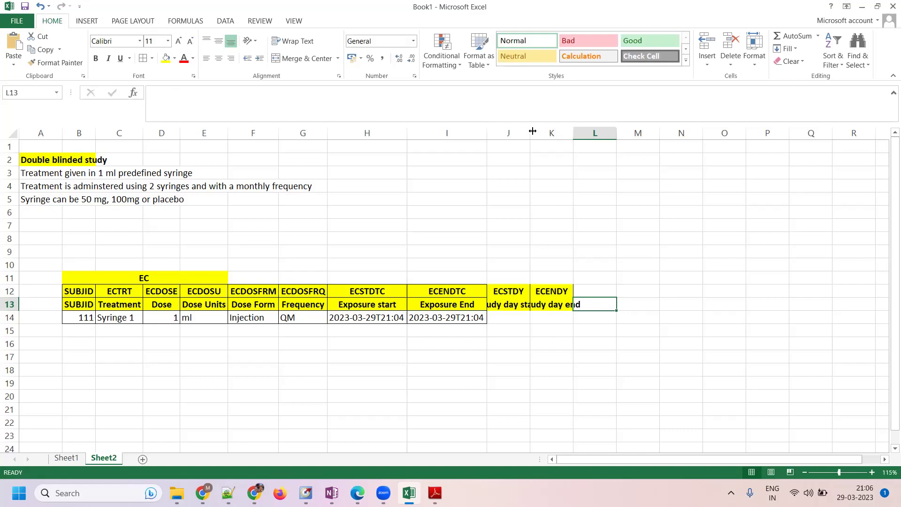
Fit the widths of columns J and K to their headings and apply borders to all cells of I12:K14
{"action": "double_click", "coordinate": [530, 134]}
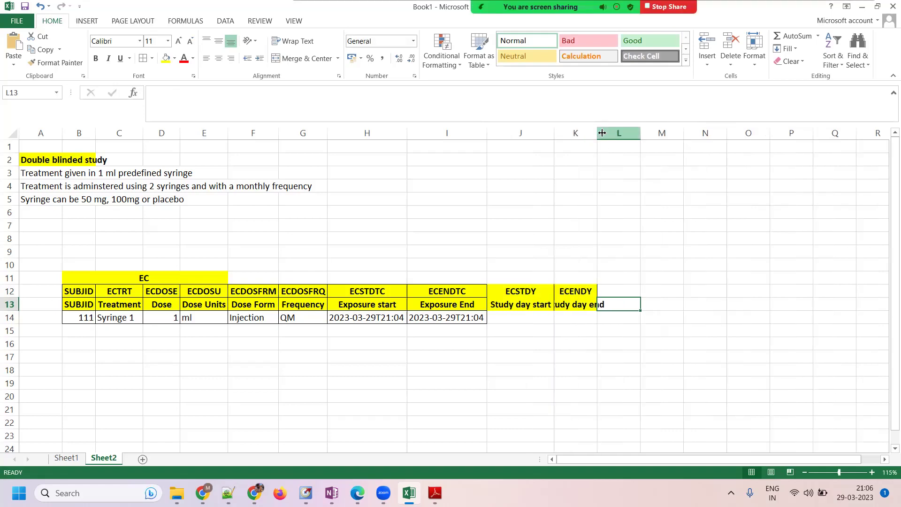
{"action": "double_click", "coordinate": [602, 133]}
{"action": "left_click_drag", "start_coordinate": [471, 288], "coordinate": [579, 322]}
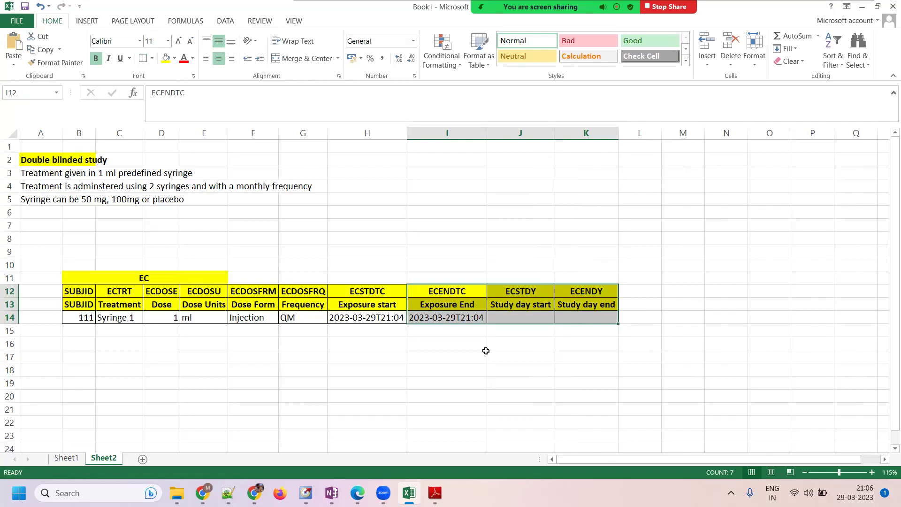
{"action": "left_click", "coordinate": [514, 334]}
Change the exposure start in H14 to 2023-02-28T21:04
{"action": "left_click", "coordinate": [524, 322]}
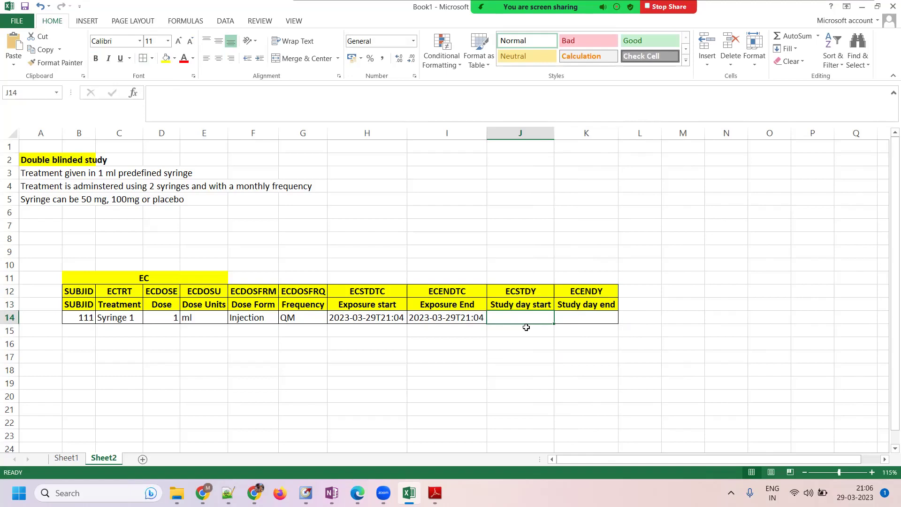
{"action": "left_click", "coordinate": [356, 320]}
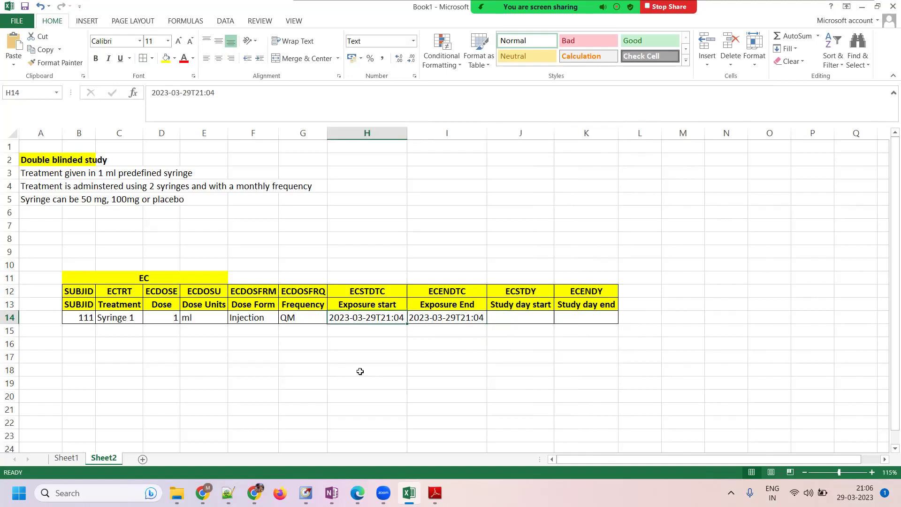
{"action": "left_click", "coordinate": [181, 93]}
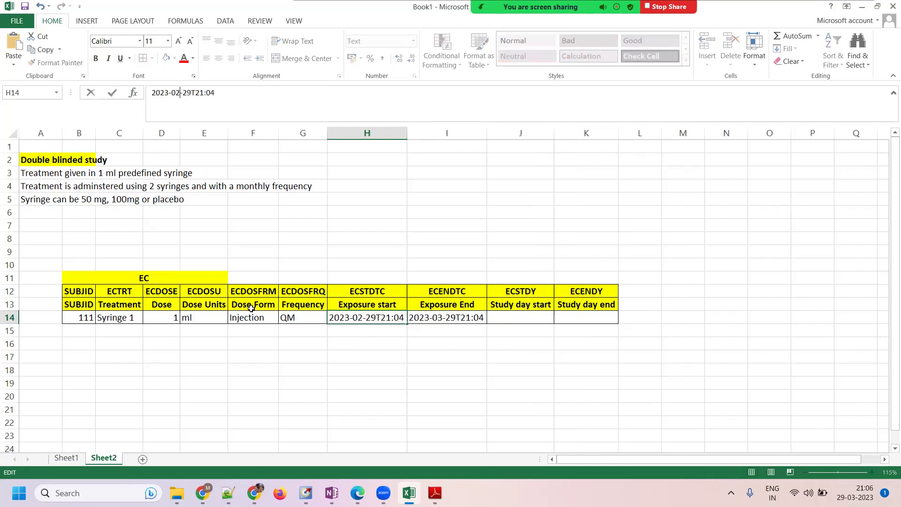
{"action": "key", "text": "BackSpace"}
{"action": "type", "text": "8"}
{"action": "key", "text": "Tab"}
Change the exposure end of the Syringe 1 record in I14 to 2023-02-28T21:04
{"action": "left_click", "coordinate": [180, 93]}
{"action": "key", "text": "BackSpace"}
{"action": "type", "text": "2"}
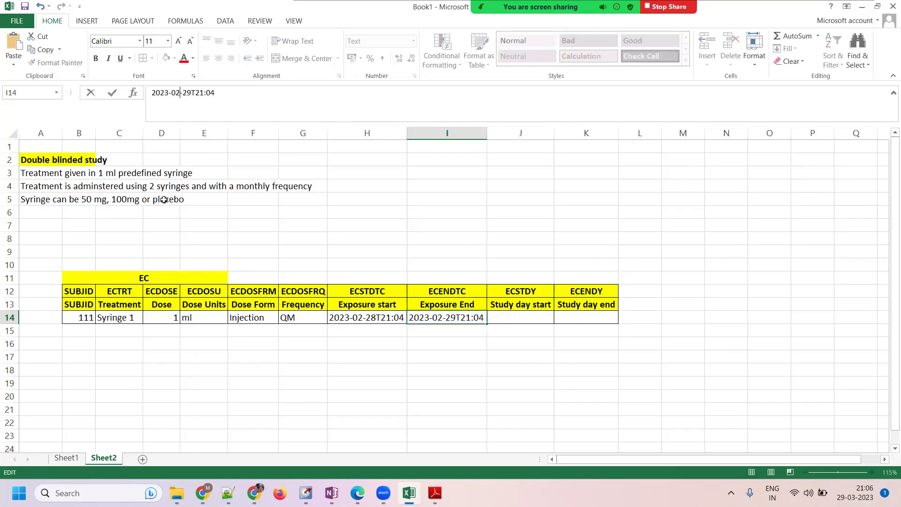
{"action": "key", "text": "Right"}
{"action": "key", "text": "Right"}
{"action": "key", "text": "Right"}
{"action": "key", "text": "BackSpace"}
{"action": "type", "text": "8"}
{"action": "key", "text": "Tab"}
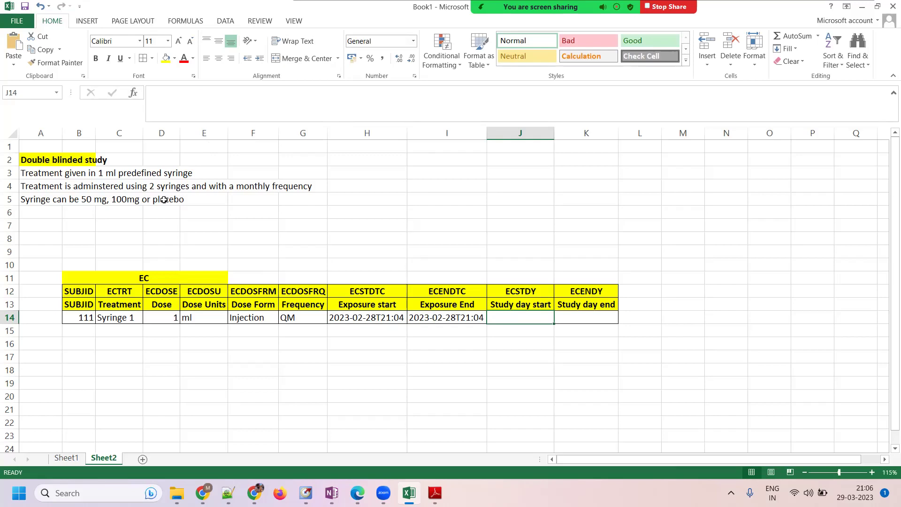
Enter 1 as both the study day start and the study day end in J14 and K14
{"action": "type", "text": "1"}
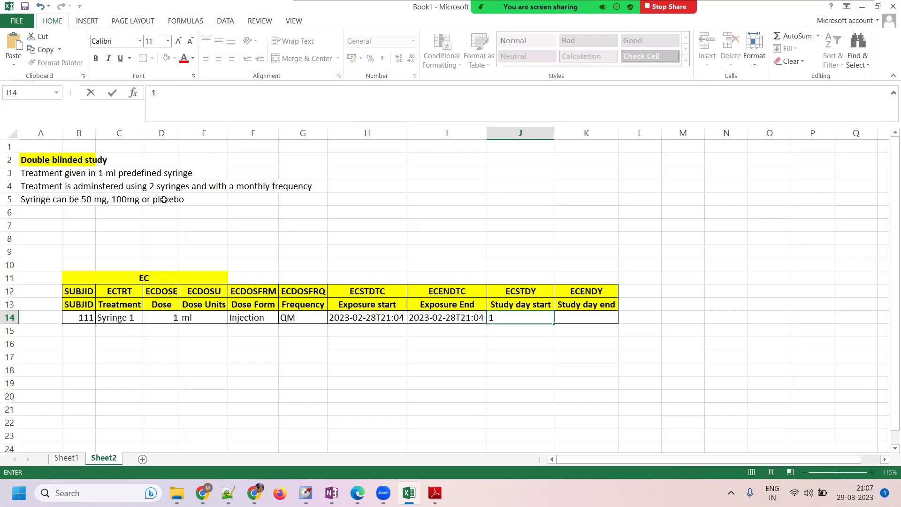
{"action": "key", "text": "Tab"}
{"action": "type", "text": "1"}
{"action": "key", "text": "Tab"}
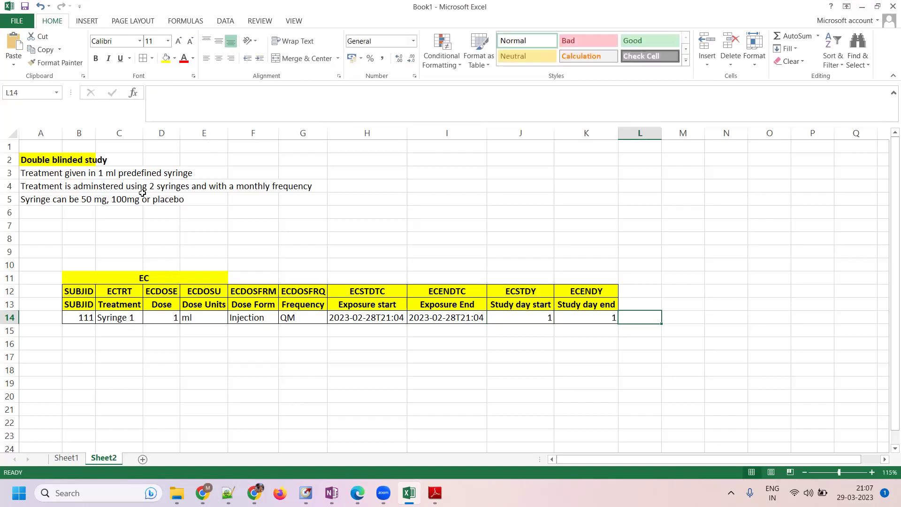
Hide the worksheet's gridlines
{"action": "left_click", "coordinate": [295, 20]}
{"action": "left_click", "coordinate": [139, 61]}
{"action": "left_click", "coordinate": [54, 22]}
{"action": "left_click", "coordinate": [447, 304]}
{"action": "left_click", "coordinate": [396, 390]}
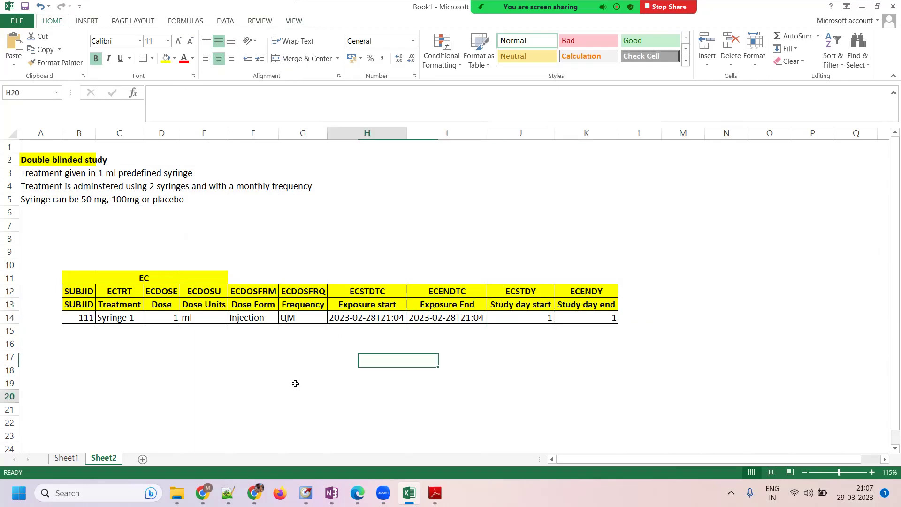
Copy the record in B14:K14 to row 15 and change the treatment in C15 to Syringe 2
{"action": "left_click_drag", "start_coordinate": [84, 320], "coordinate": [588, 314]}
{"action": "key", "text": "ctrl+c"}
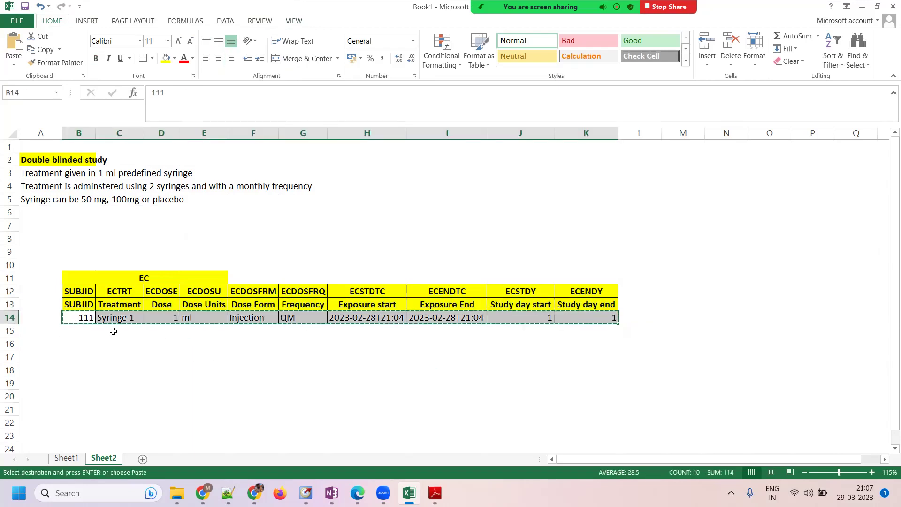
{"action": "left_click", "coordinate": [86, 329]}
{"action": "key", "text": "ctrl+v"}
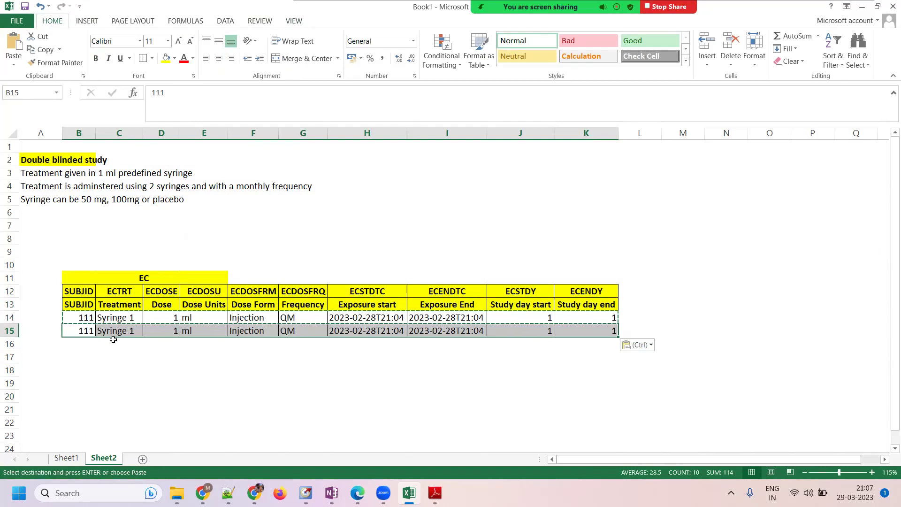
{"action": "double_click", "coordinate": [135, 330]}
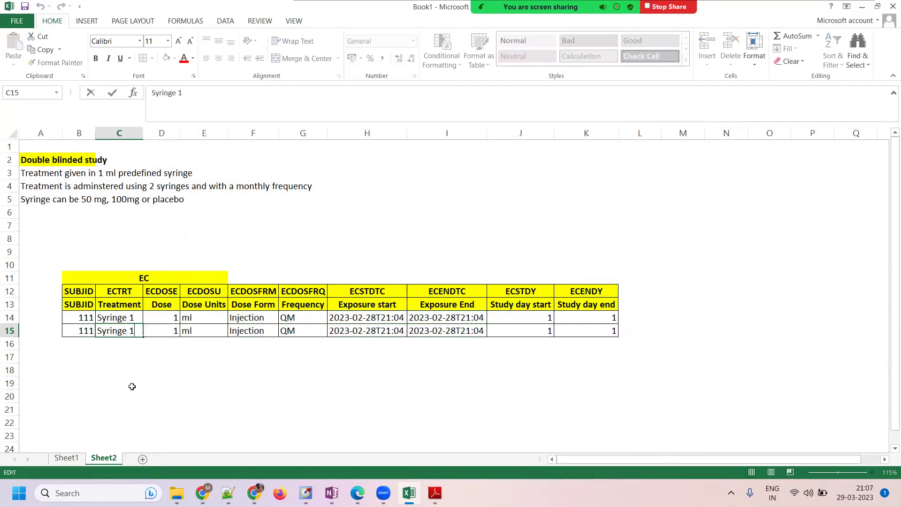
{"action": "key", "text": "BackSpace"}
{"action": "type", "text": "2"}
{"action": "key", "text": "Tab"}
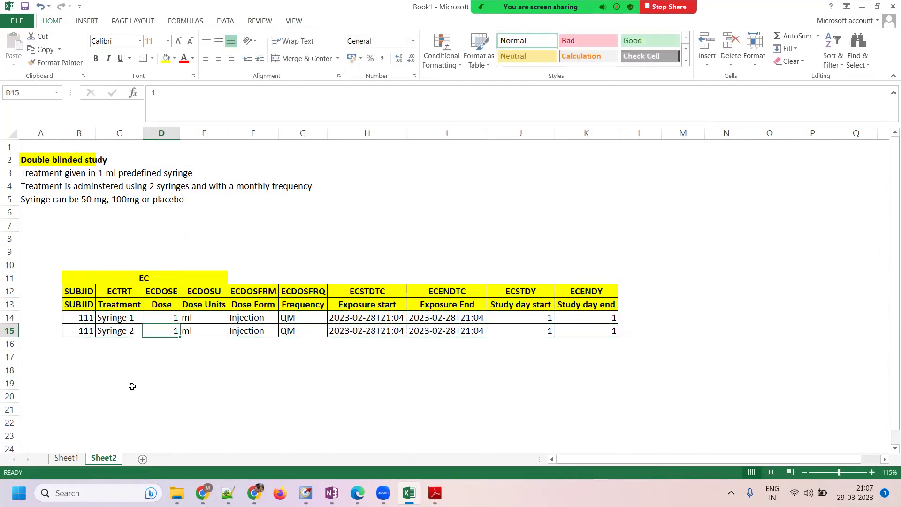
Change the exposure start and end of the Syringe 2 record in H15 and I15 to 2023-02-28T21:10
{"action": "key", "text": "Tab"}
{"action": "key", "text": "Tab"}
{"action": "key", "text": "Tab"}
{"action": "key", "text": "Tab"}
{"action": "key", "text": "Tab"}
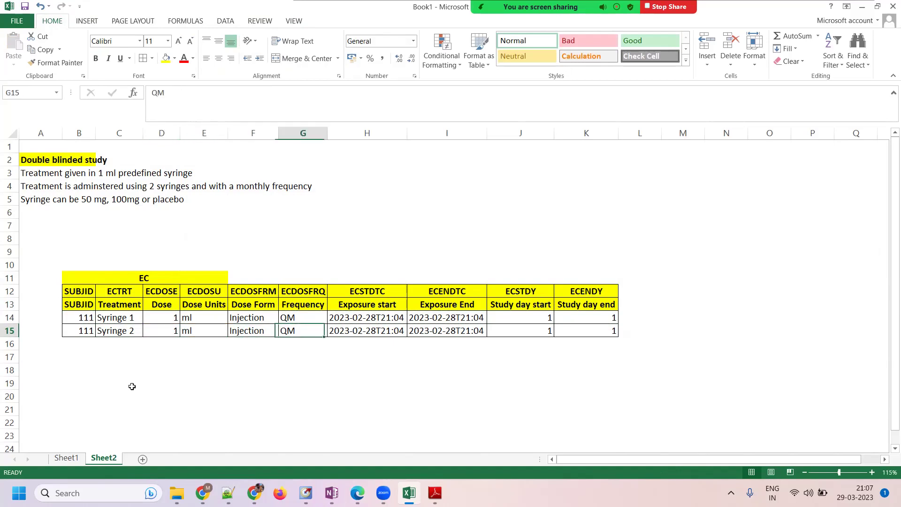
{"action": "key", "text": "shift+Tab"}
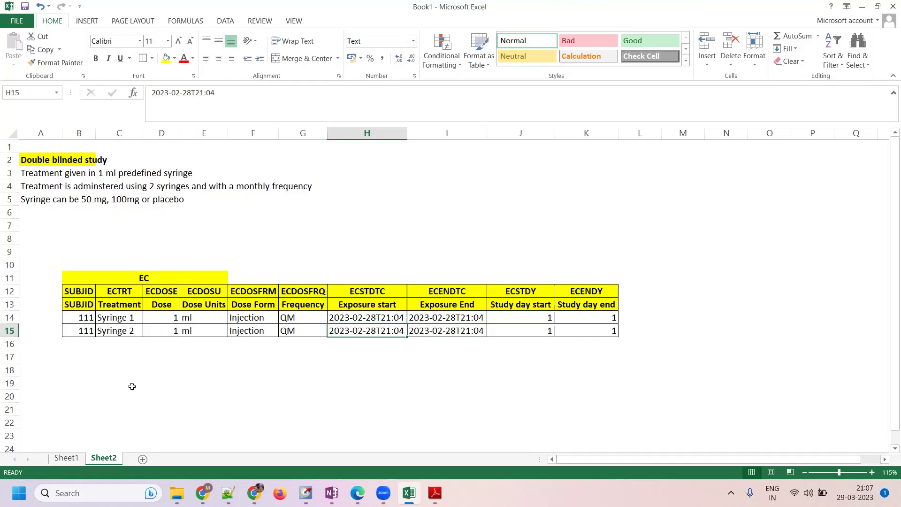
{"action": "left_click", "coordinate": [248, 96]}
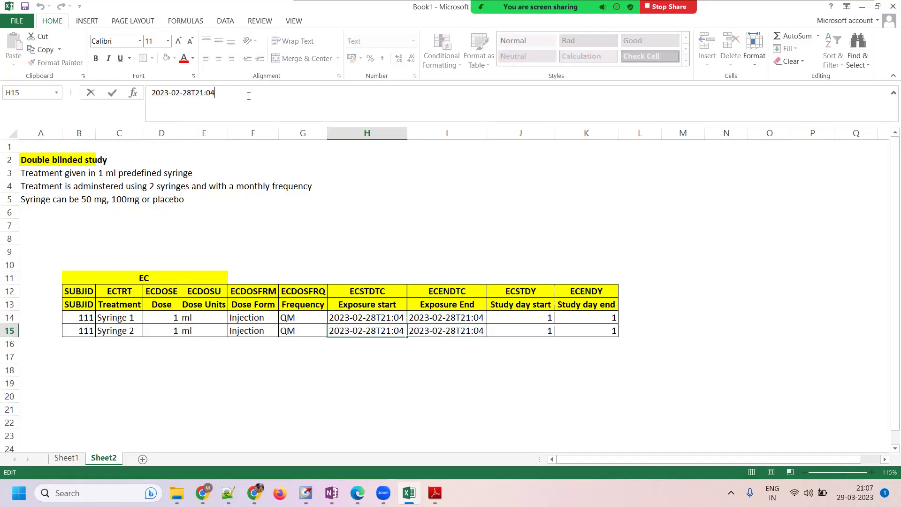
{"action": "key", "text": "BackSpace"}
{"action": "key", "text": "BackSpace"}
{"action": "type", "text": "10"}
{"action": "key", "text": "Tab"}
{"action": "left_click", "coordinate": [229, 92]}
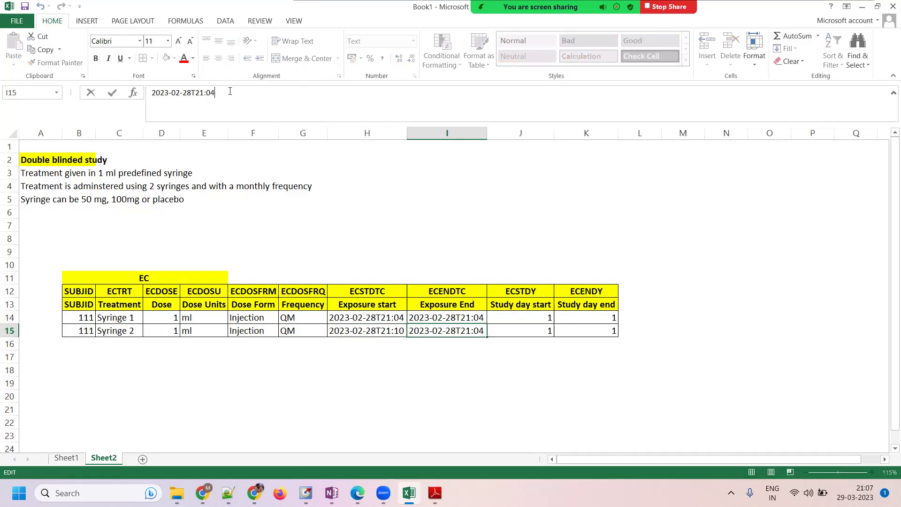
{"action": "key", "text": "BackSpace"}
{"action": "key", "text": "BackSpace"}
{"action": "type", "text": "10"}
{"action": "key", "text": "Tab"}
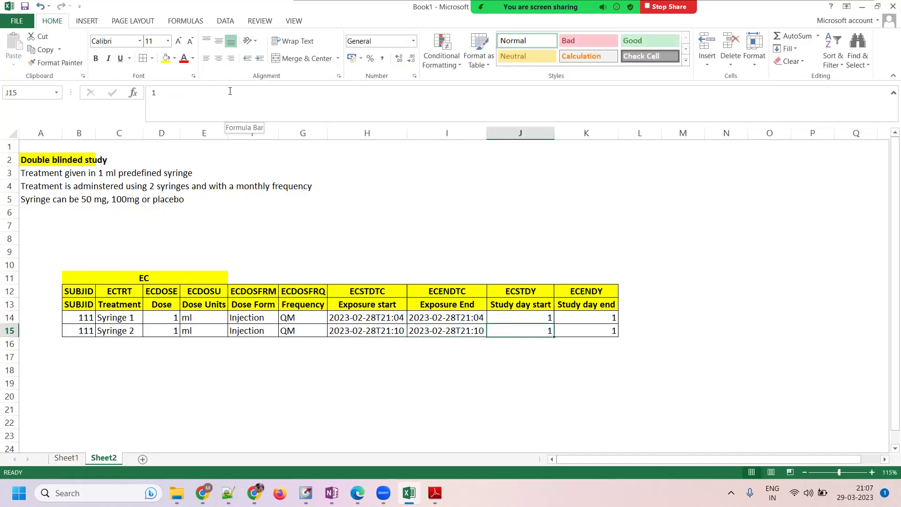
Extend the EC title over the whole table by merging and centring it across B11:K11
{"action": "left_click_drag", "start_coordinate": [79, 277], "coordinate": [592, 278]}
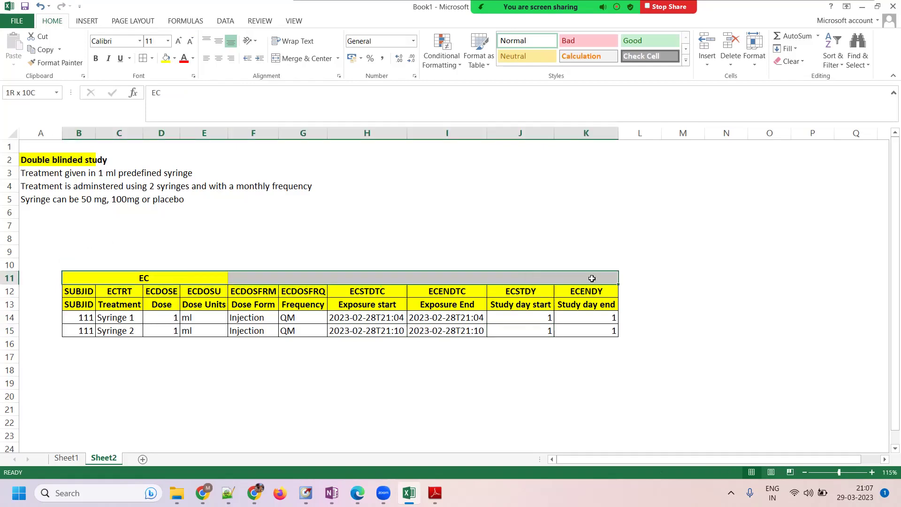
{"action": "left_click", "coordinate": [284, 57]}
{"action": "left_click", "coordinate": [312, 58]}
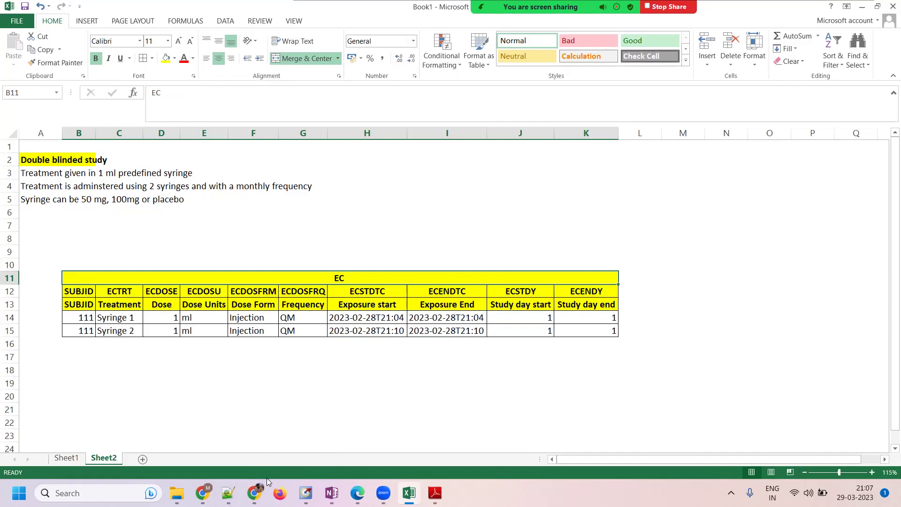
{"action": "left_click", "coordinate": [162, 369]}
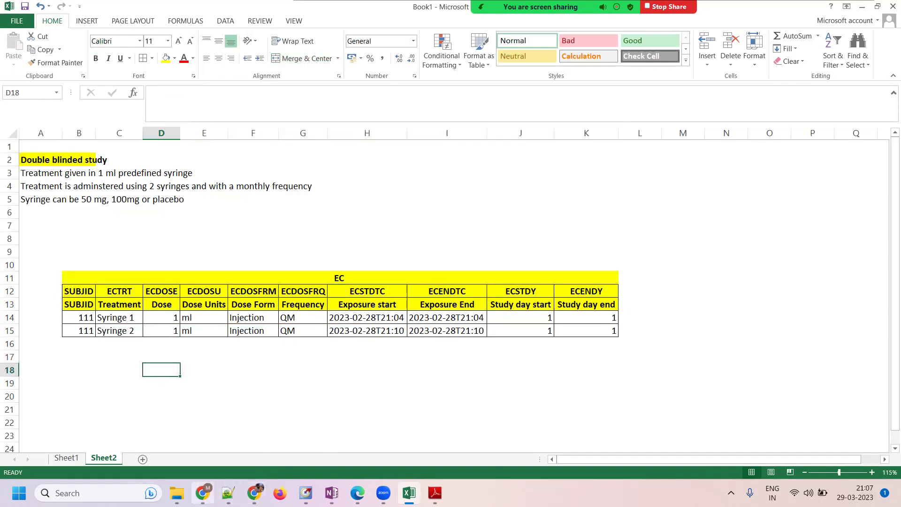
Copy both syringe records in B14:K15 to the two rows below, starting at B16
{"action": "left_click_drag", "start_coordinate": [82, 318], "coordinate": [585, 331]}
{"action": "key", "text": "ctrl+c"}
{"action": "left_click", "coordinate": [79, 347]}
{"action": "key", "text": "ctrl+v"}
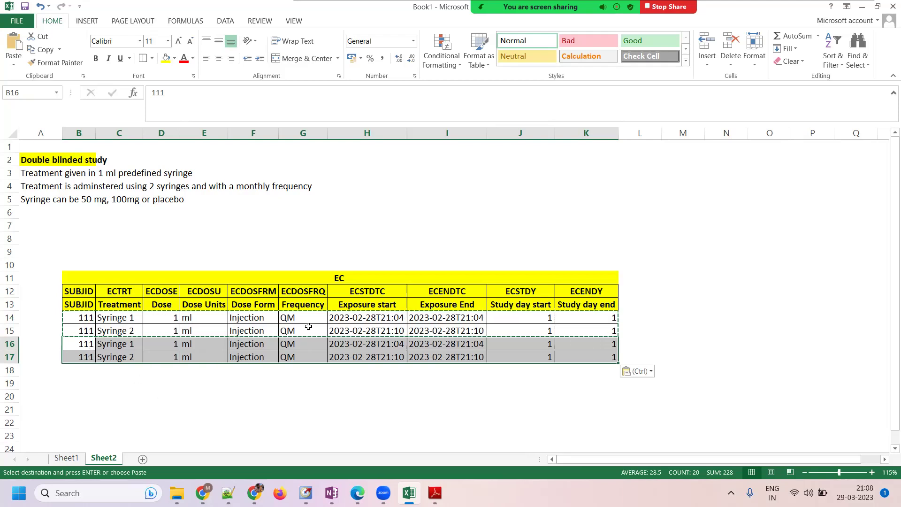
Insert a column before ECSTDTC with the variable heading ECOCCUR in H12 and the label "Occurance" in H13
{"action": "left_click", "coordinate": [289, 331]}
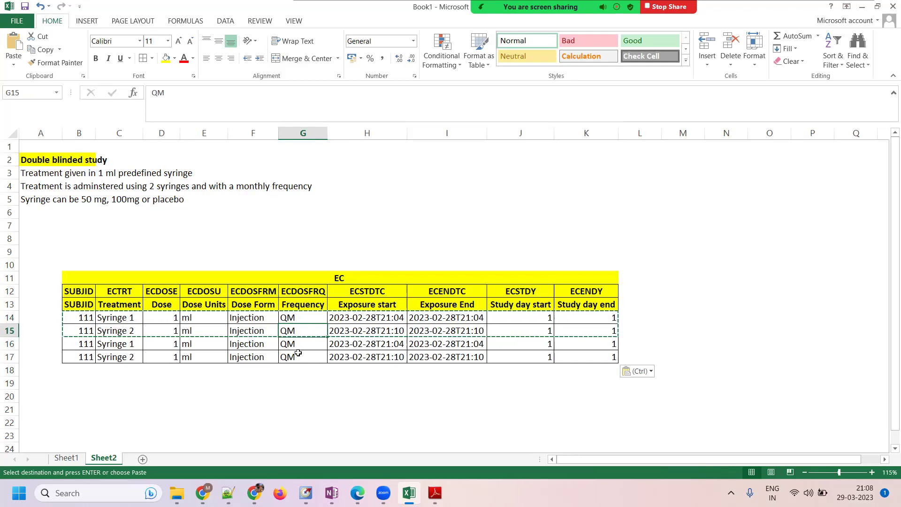
{"action": "left_click", "coordinate": [310, 145]}
{"action": "left_click", "coordinate": [340, 131]}
{"action": "right_click", "coordinate": [340, 132]}
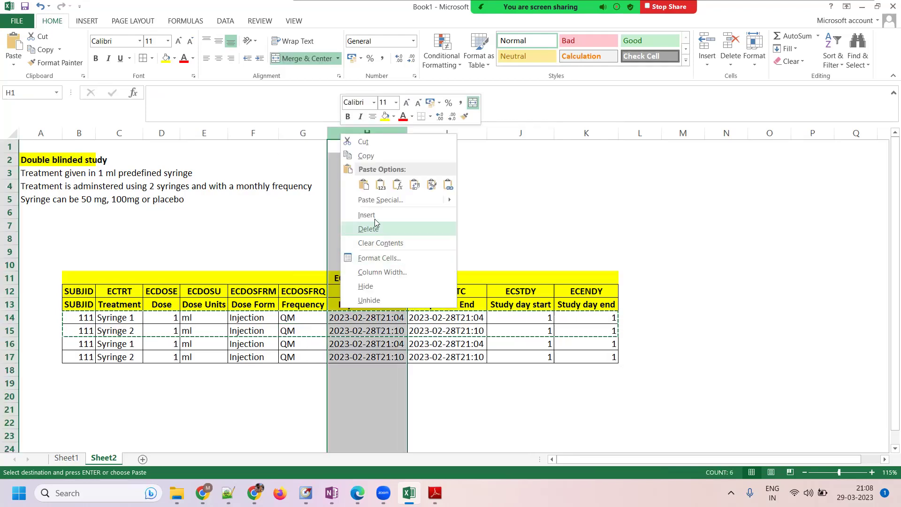
{"action": "left_click", "coordinate": [372, 214]}
{"action": "left_click", "coordinate": [354, 291]}
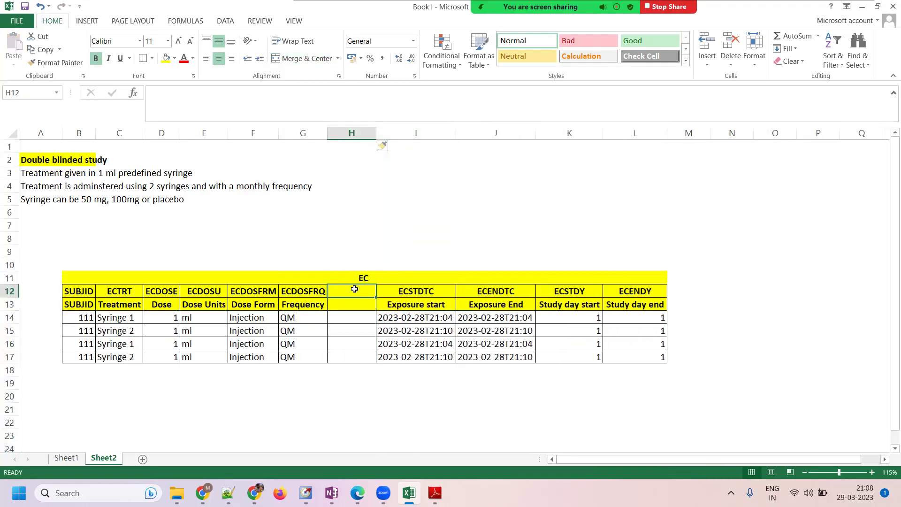
{"action": "type", "text": "ECO"}
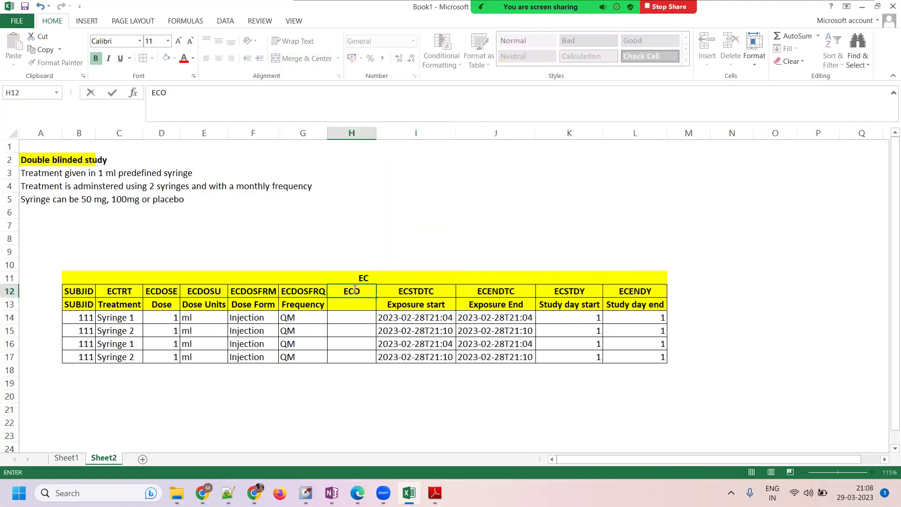
{"action": "type", "text": "CCUR"}
{"action": "key", "text": "Return"}
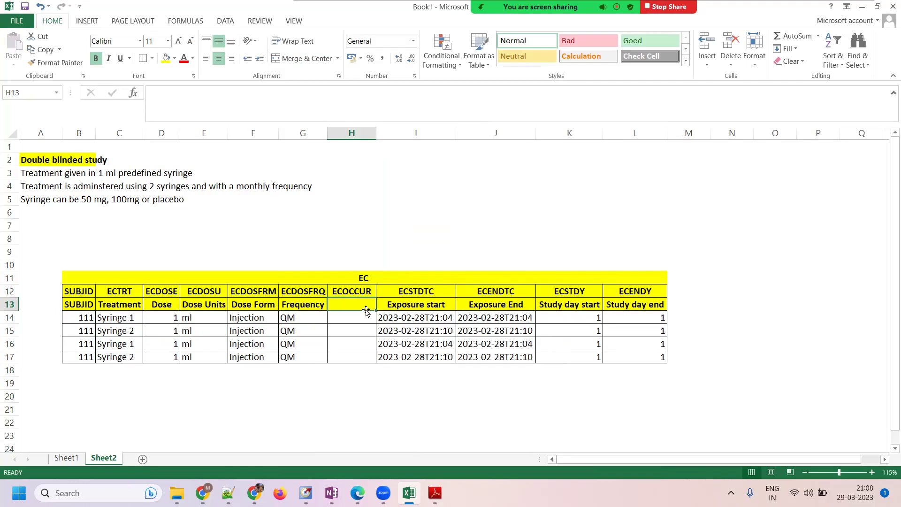
{"action": "type", "text": "Occurance"}
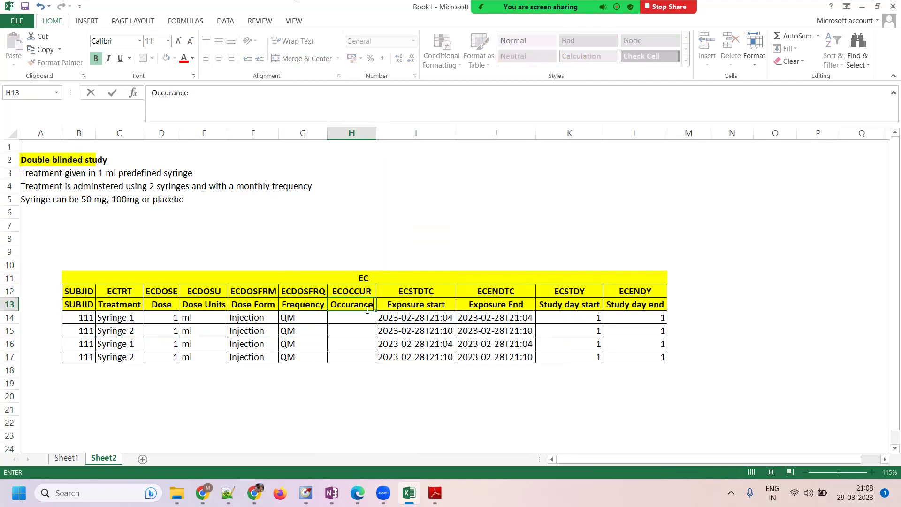
{"action": "key", "text": "Return"}
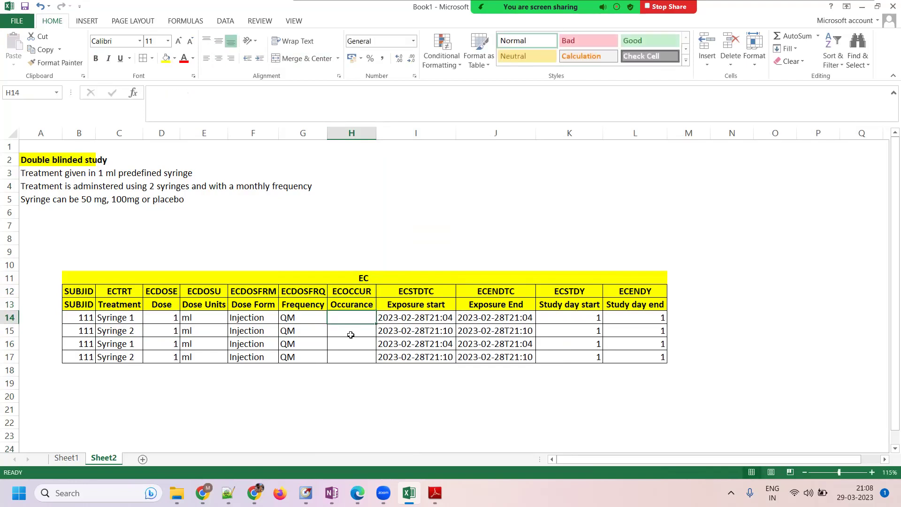
Enter Y as the occurrence for the first three records in H14:H16
{"action": "type", "text": "Y"}
{"action": "key", "text": "Return"}
{"action": "type", "text": "Y"}
{"action": "key", "text": "Return"}
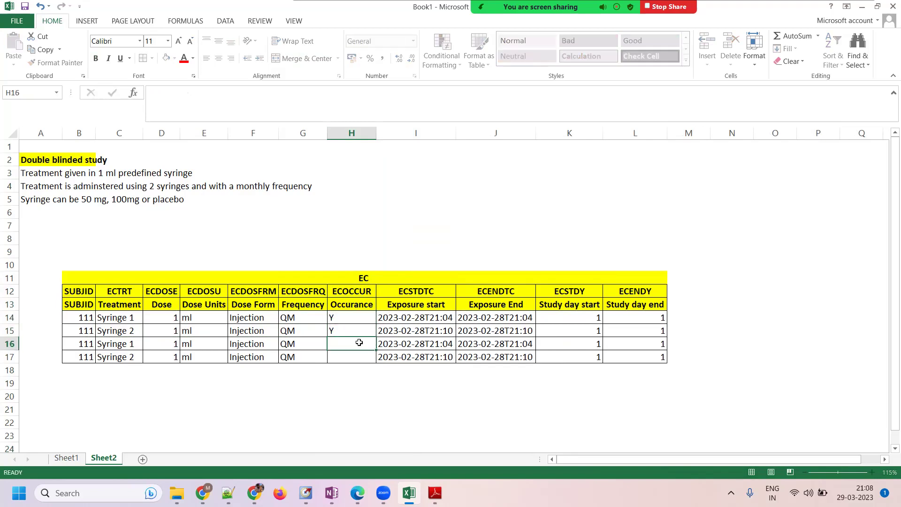
{"action": "type", "text": "Y"}
{"action": "key", "text": "Tab"}
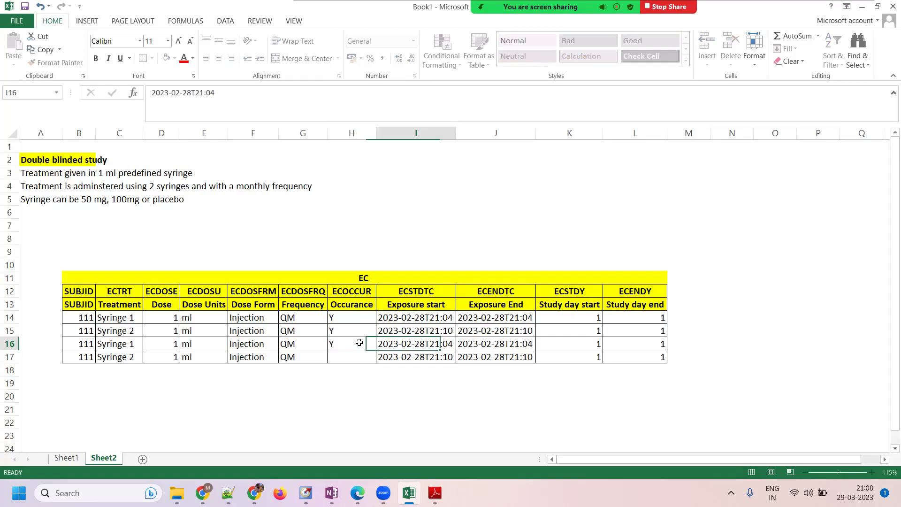
Change the exposure start in I16 to 2023-03-28T10:00 and copy it to the exposure end in J16
{"action": "left_click", "coordinate": [179, 86]}
{"action": "key", "text": "BackSpace"}
{"action": "type", "text": "3"}
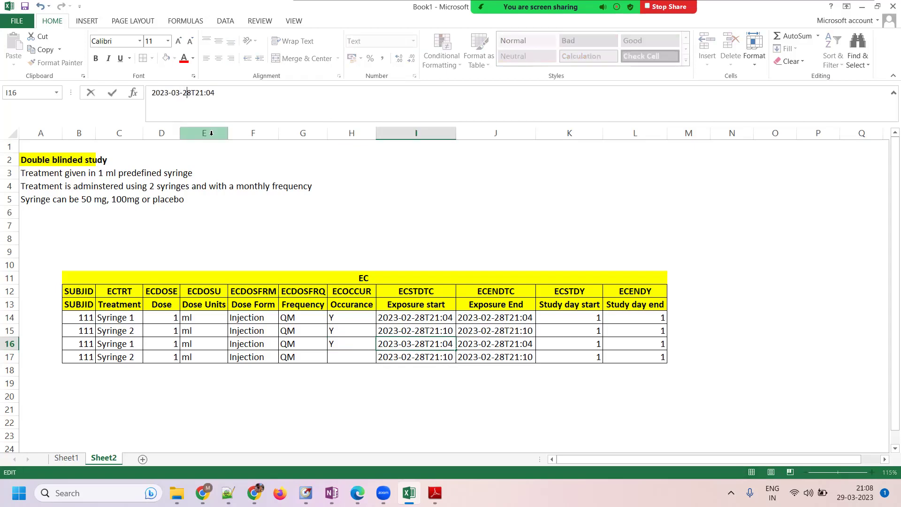
{"action": "key", "text": "BackSpace"}
{"action": "key", "text": "BackSpace"}
{"action": "type", "text": "10"}
{"action": "key", "text": "BackSpace"}
{"action": "type", "text": "0"}
{"action": "key", "text": "Tab"}
{"action": "left_click", "coordinate": [401, 343]}
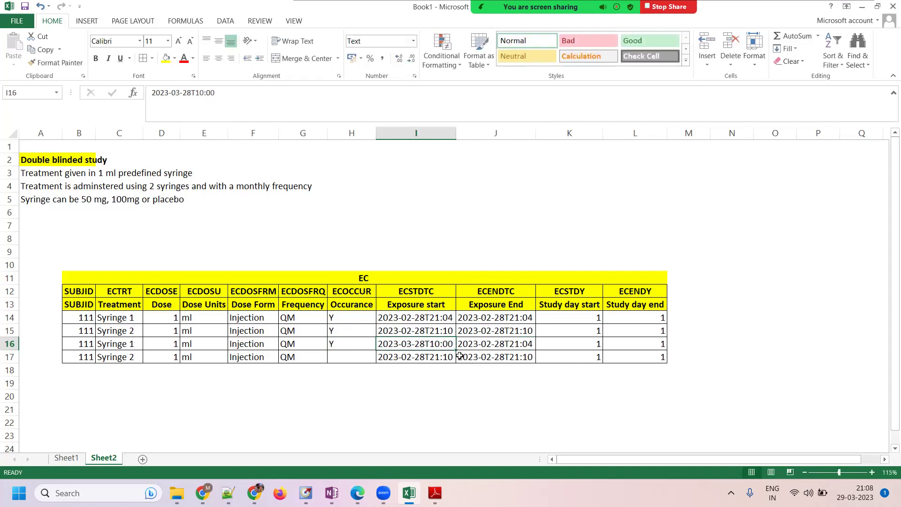
{"action": "key", "text": "ctrl+c"}
{"action": "left_click", "coordinate": [469, 345]}
{"action": "key", "text": "ctrl+v"}
Set the study day start and end in K16 and L16 to 30
{"action": "left_click", "coordinate": [573, 342]}
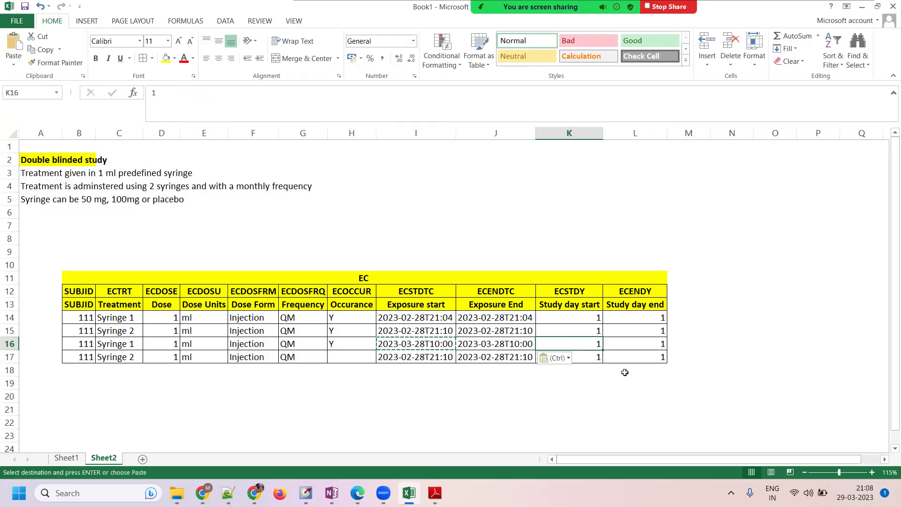
{"action": "type", "text": "30"}
{"action": "key", "text": "Tab"}
{"action": "type", "text": "30"}
{"action": "key", "text": "Tab"}
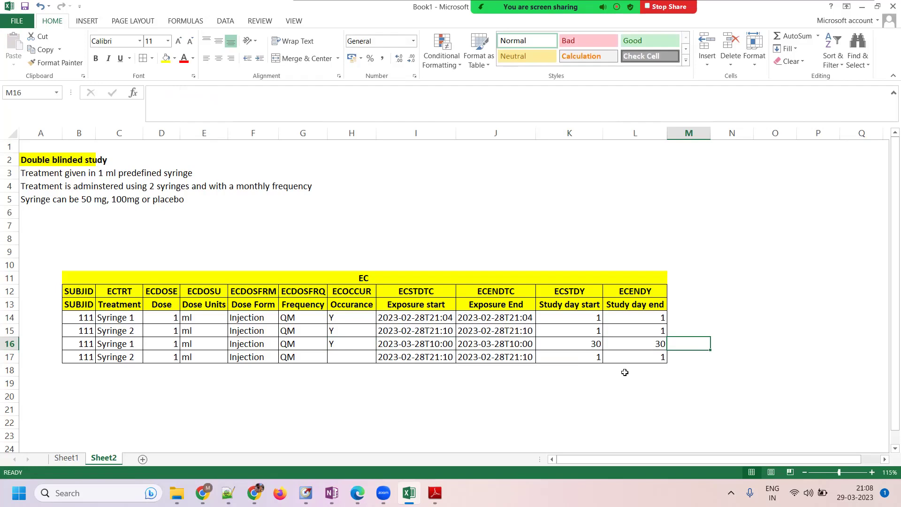
Enter N as the occurrence in H17 and clear that record's dose and dose unit in D17:E17
{"action": "left_click", "coordinate": [354, 357]}
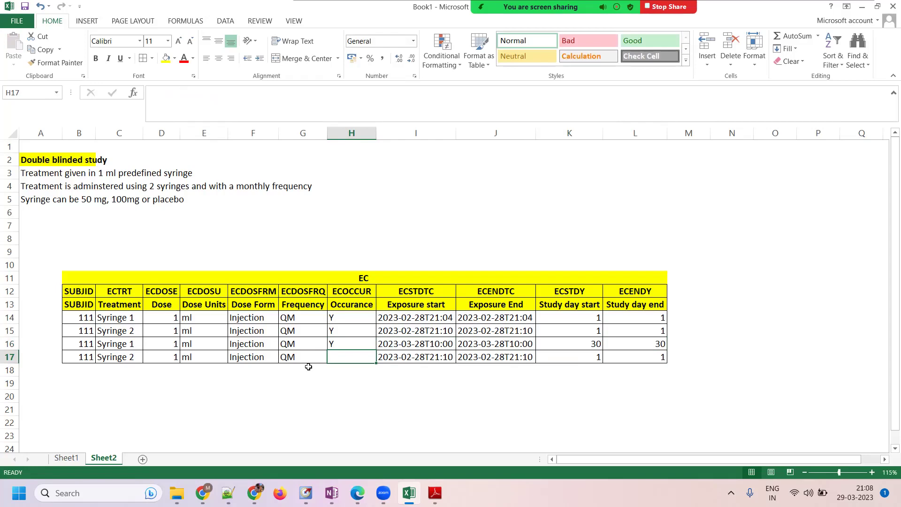
{"action": "type", "text": "N"}
{"action": "key", "text": "Tab"}
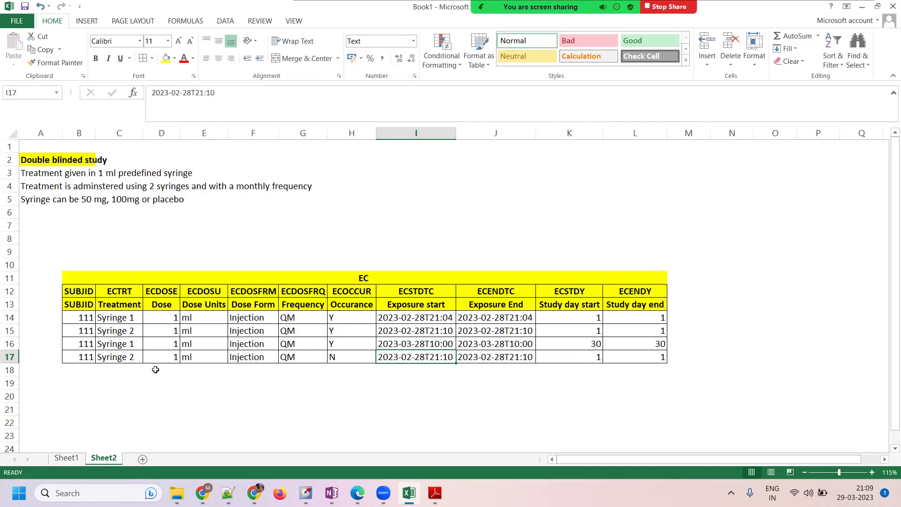
{"action": "left_click_drag", "start_coordinate": [162, 356], "coordinate": [207, 354]}
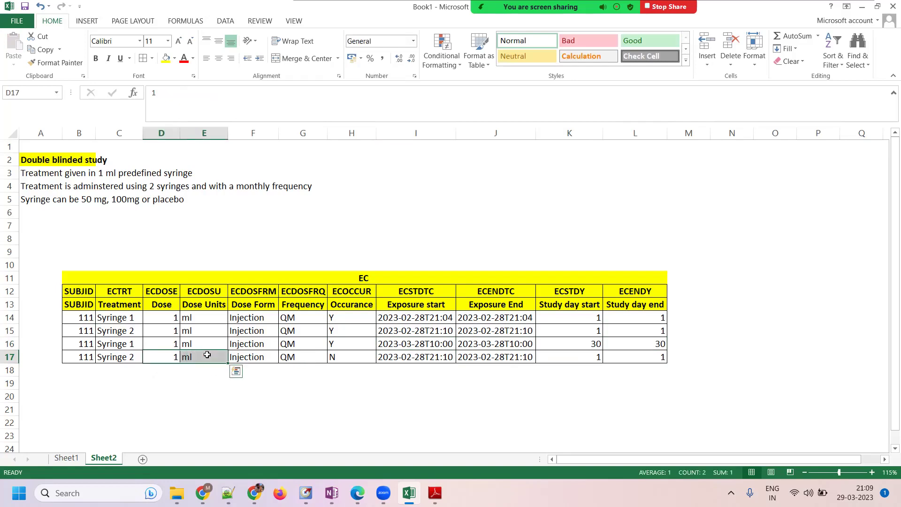
{"action": "key", "text": "Delete"}
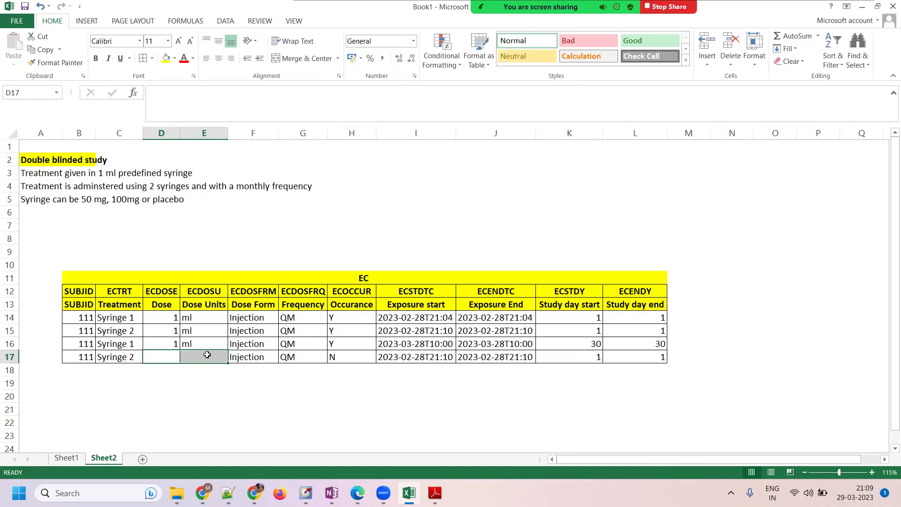
{"action": "left_click", "coordinate": [133, 358]}
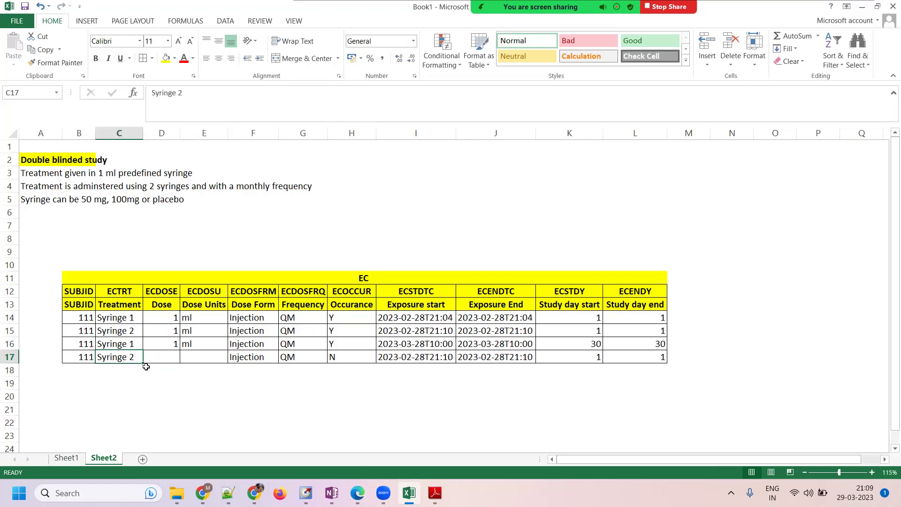
{"action": "left_click", "coordinate": [165, 356]}
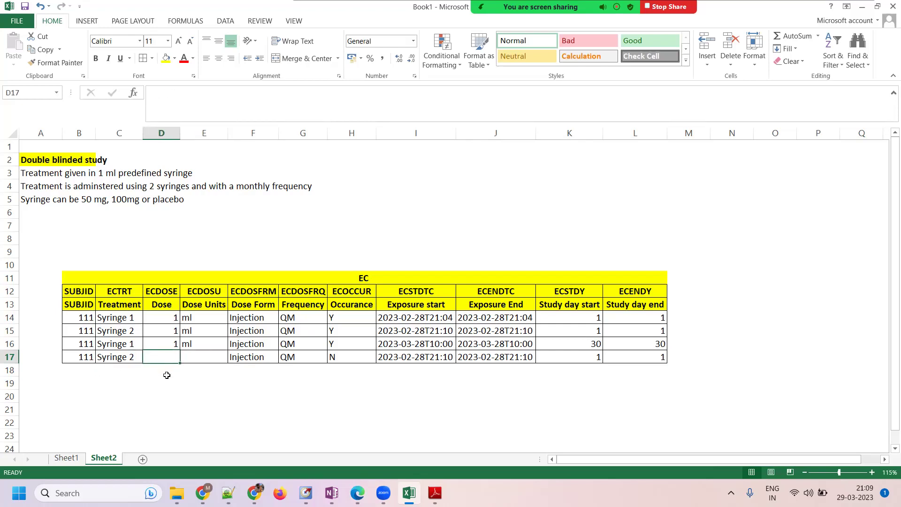
{"action": "left_click", "coordinate": [195, 361]}
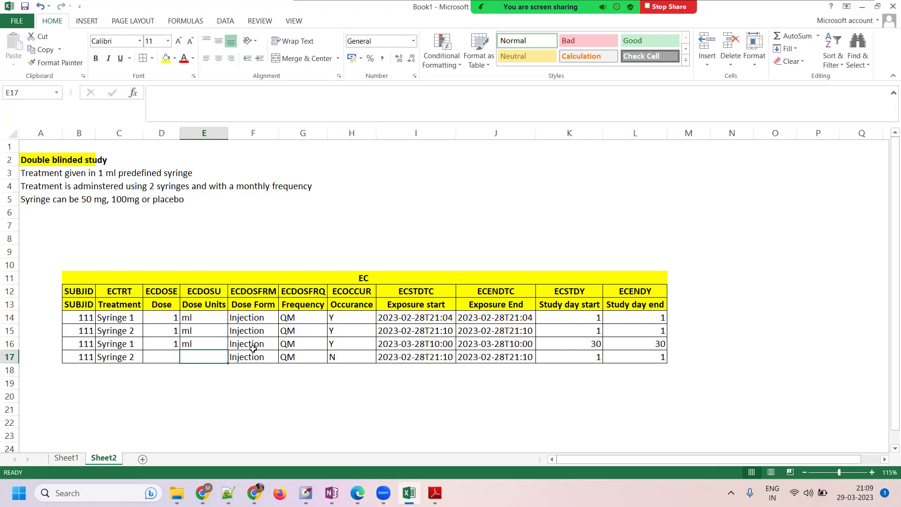
{"action": "left_click", "coordinate": [351, 358]}
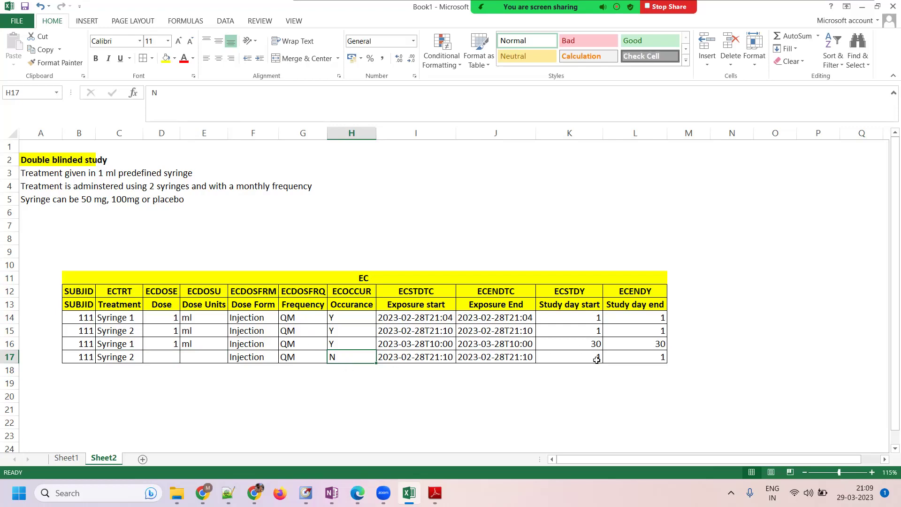
Set the study day start and end in K17 and L17 to 30
{"action": "left_click", "coordinate": [597, 359]}
{"action": "type", "text": "30"}
{"action": "key", "text": "Tab"}
{"action": "type", "text": "30"}
{"action": "key", "text": "Tab"}
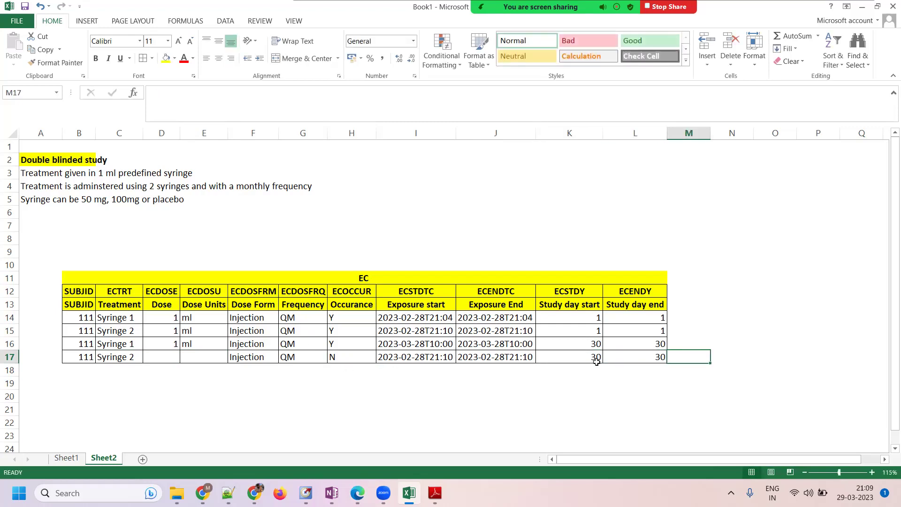
{"action": "left_click", "coordinate": [349, 355]}
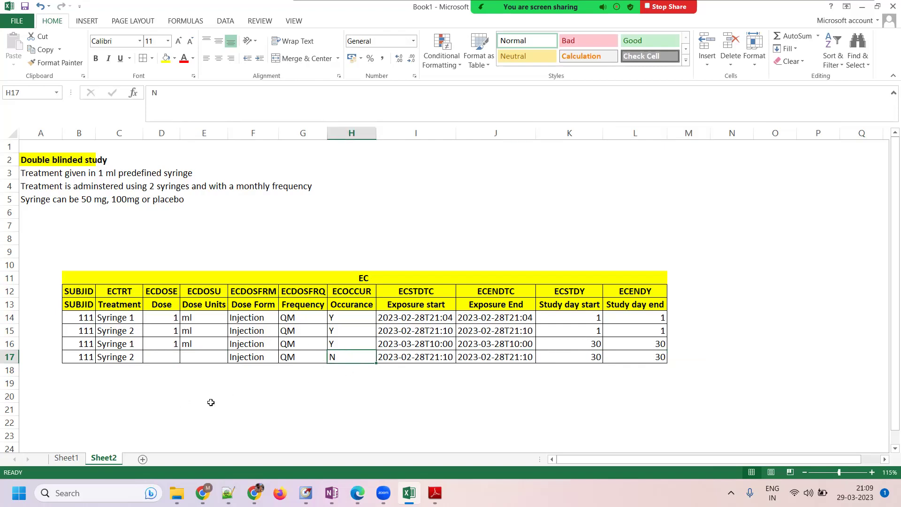
{"action": "left_click", "coordinate": [661, 357]}
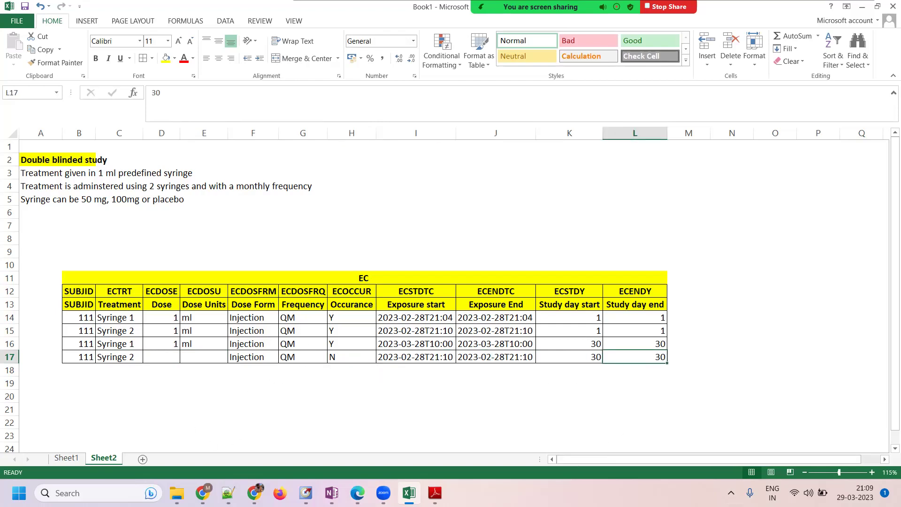
{"action": "left_click", "coordinate": [524, 345]}
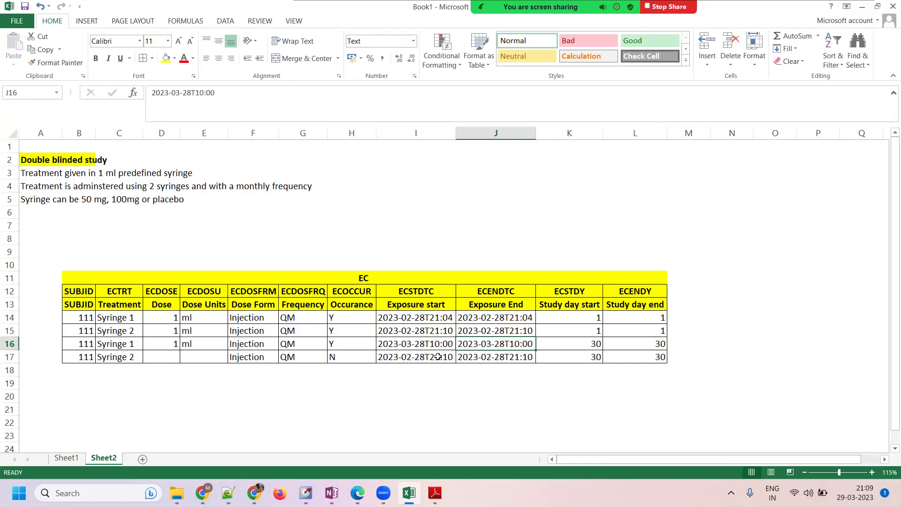
Remove the time part from the exposure start in I17, leaving only the date 2023-02-28
{"action": "left_click", "coordinate": [437, 358]}
{"action": "left_click_drag", "start_coordinate": [197, 92], "coordinate": [261, 101]}
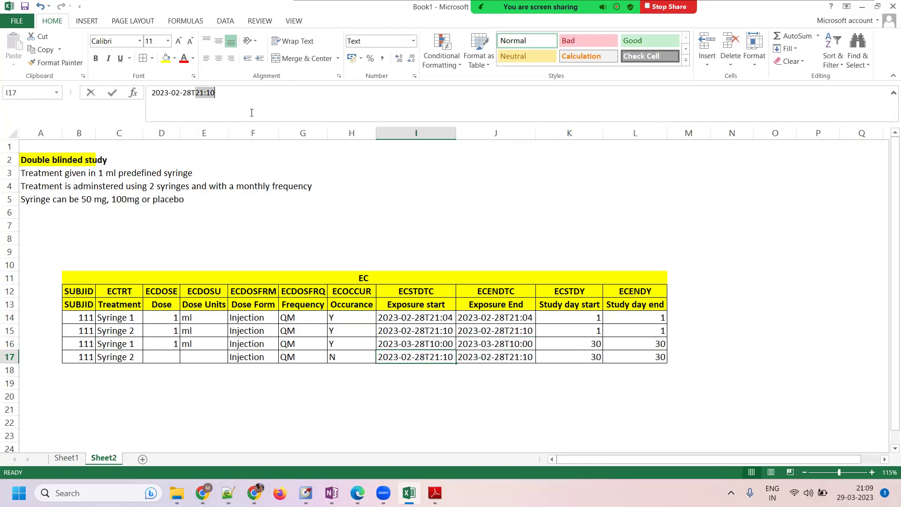
{"action": "type", "text": "1"}
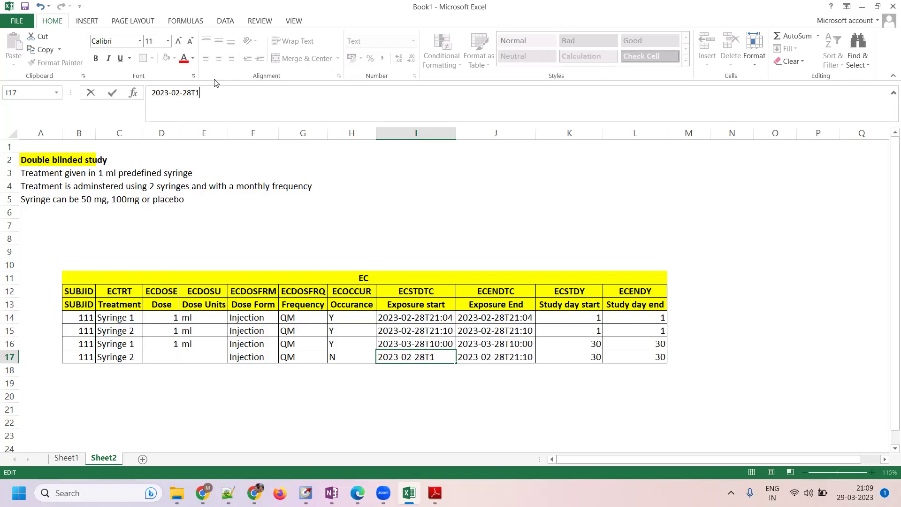
{"action": "key", "text": "BackSpace"}
{"action": "key", "text": "BackSpace"}
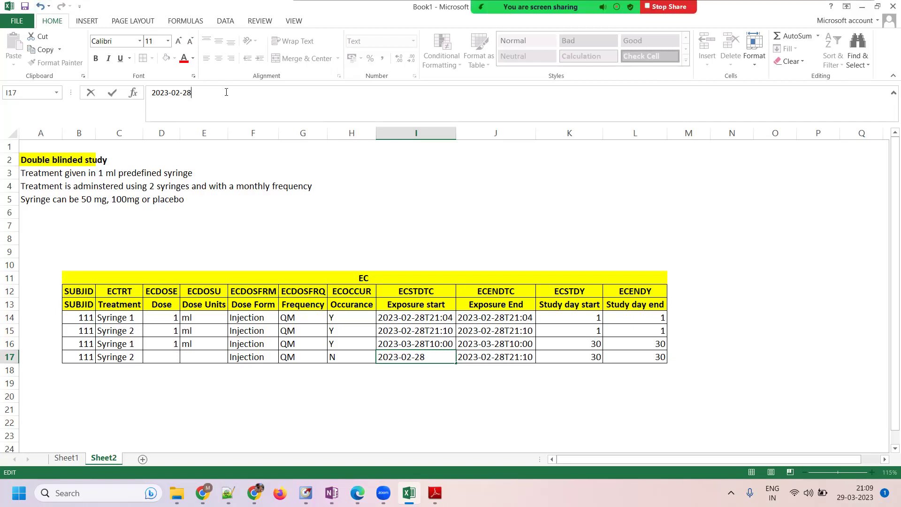
{"action": "key", "text": "Tab"}
Remove the time part from the exposure end in J17, leaving only the date 2023-02-28
{"action": "left_click", "coordinate": [239, 93]}
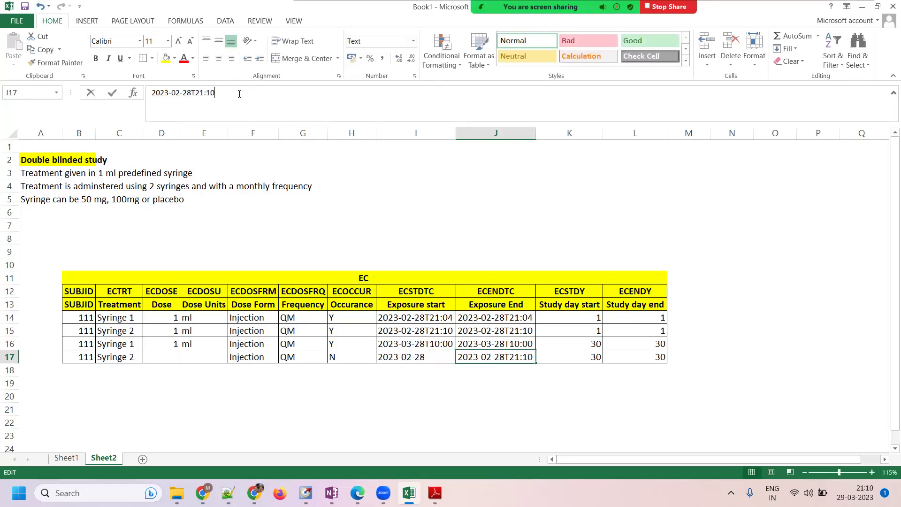
{"action": "key", "text": "BackSpace"}
{"action": "key", "text": "BackSpace"}
{"action": "key", "text": "BackSpace"}
{"action": "key", "text": "BackSpace"}
{"action": "key", "text": "BackSpace"}
{"action": "key", "text": "BackSpace"}
{"action": "key", "text": "Tab"}
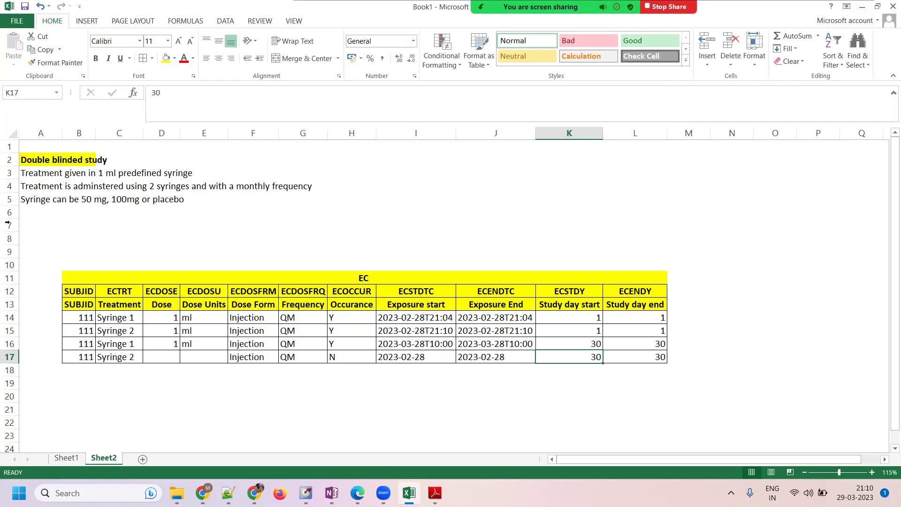
Delete the four empty rows 6 to 9 above the EC table
{"action": "left_click_drag", "start_coordinate": [9, 215], "coordinate": [9, 252]}
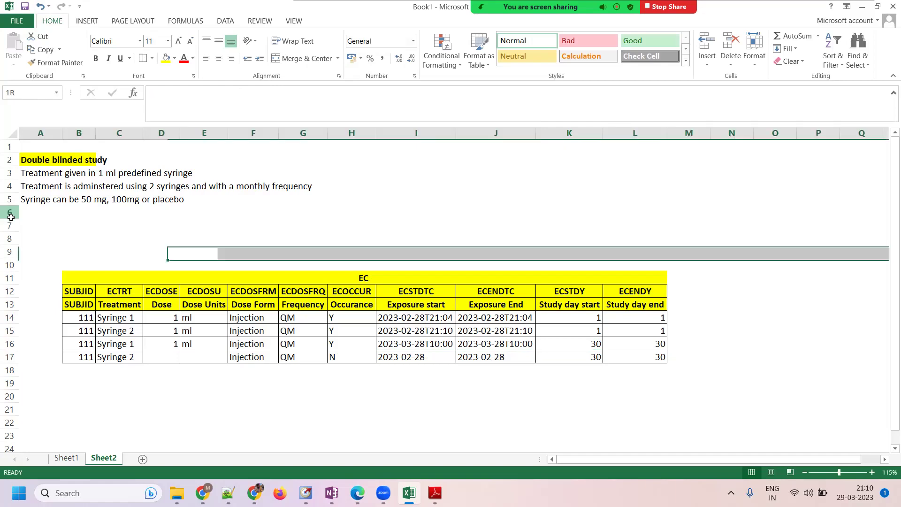
{"action": "right_click", "coordinate": [31, 233]}
{"action": "left_click", "coordinate": [60, 330]}
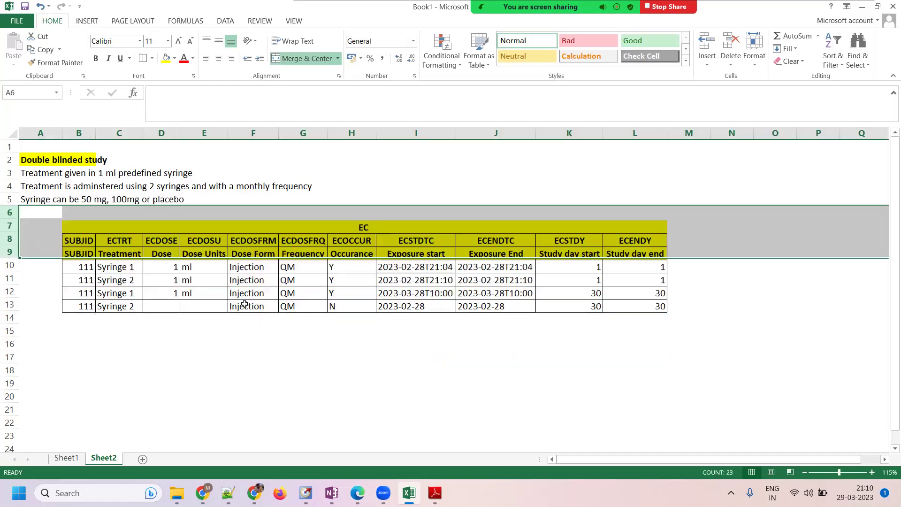
{"action": "left_click", "coordinate": [358, 212]}
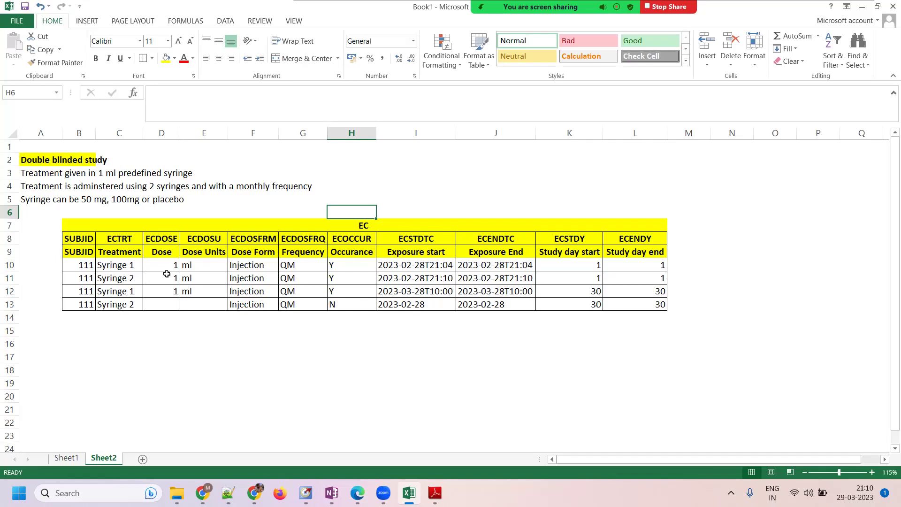
{"action": "left_click_drag", "start_coordinate": [76, 270], "coordinate": [663, 285]}
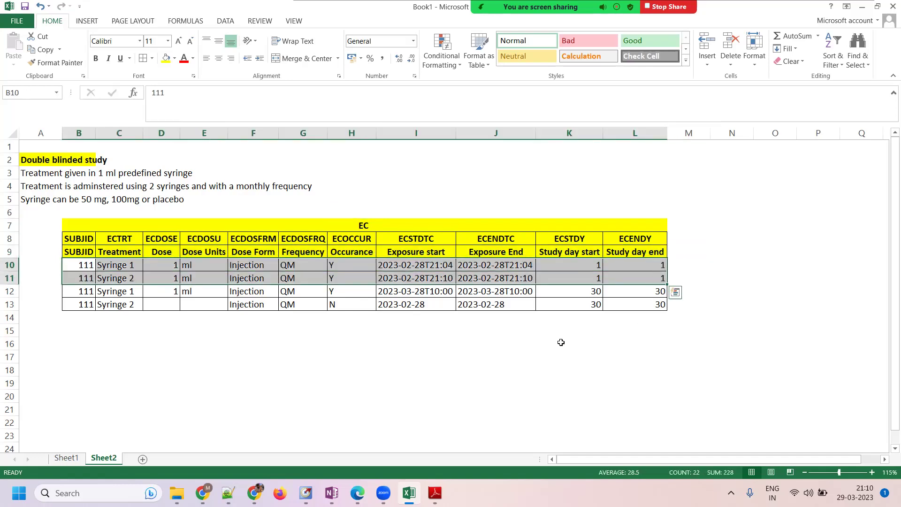
{"action": "left_click_drag", "start_coordinate": [72, 293], "coordinate": [623, 310]}
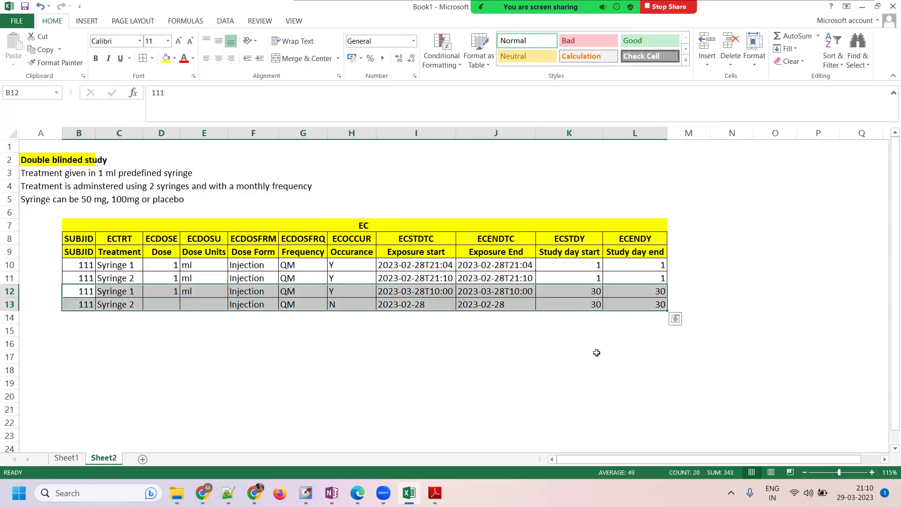
{"action": "left_click", "coordinate": [429, 291]}
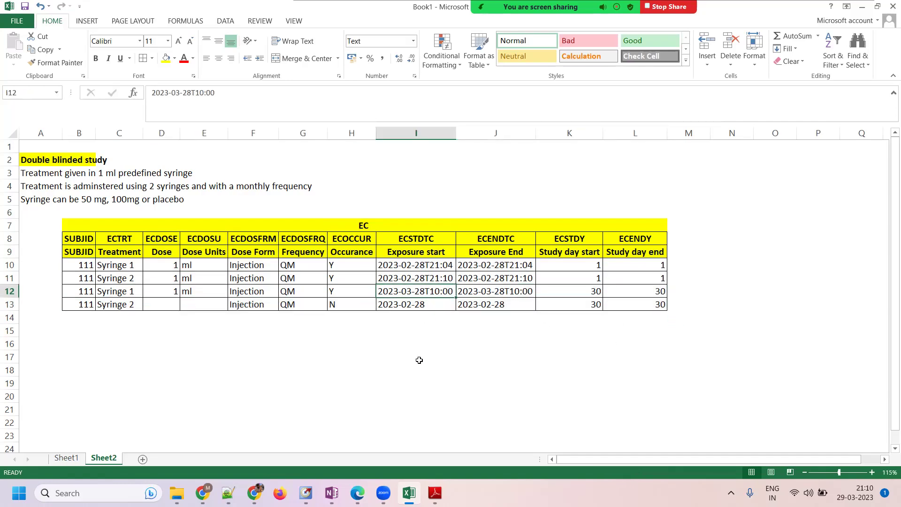
{"action": "left_click", "coordinate": [521, 292]}
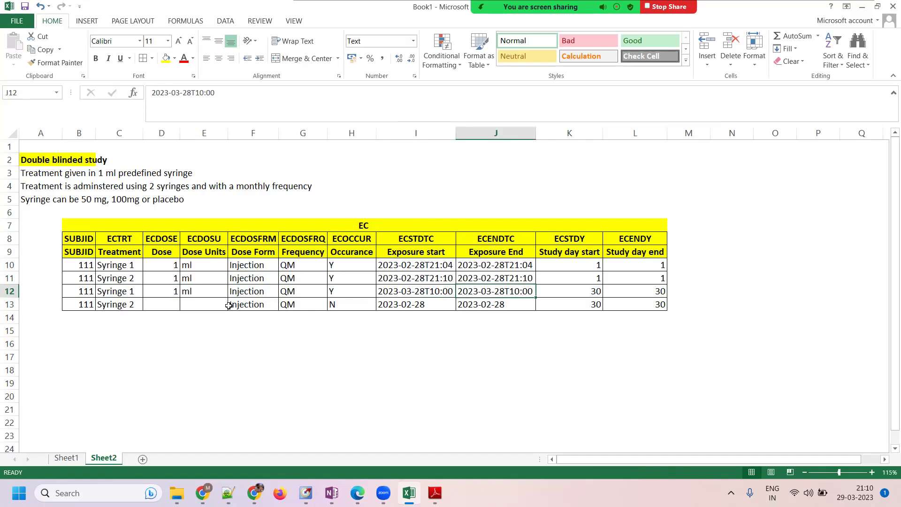
{"action": "left_click", "coordinate": [213, 302]}
Enter the note 'ECOCCUR = "N" because subject have not taken ECTRT due to adverse event' in B15 and make it bold
{"action": "left_click", "coordinate": [68, 335]}
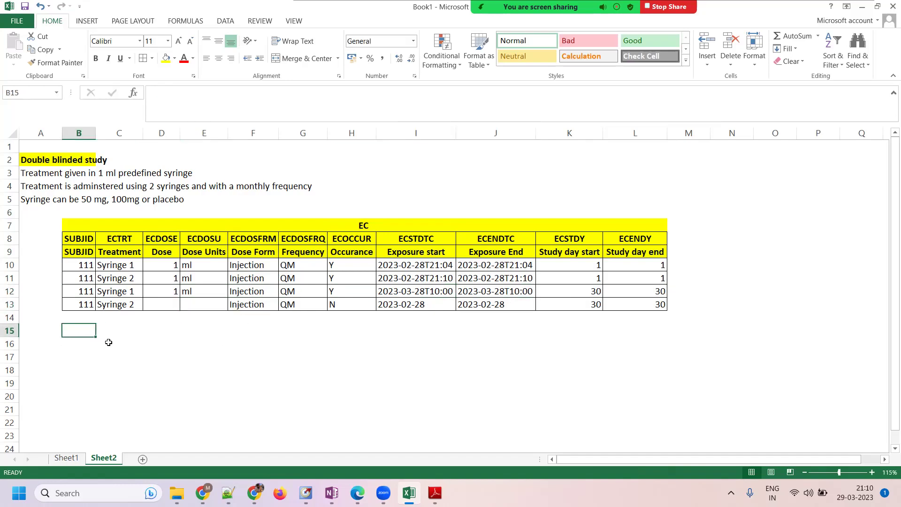
{"action": "type", "text": "ECO"}
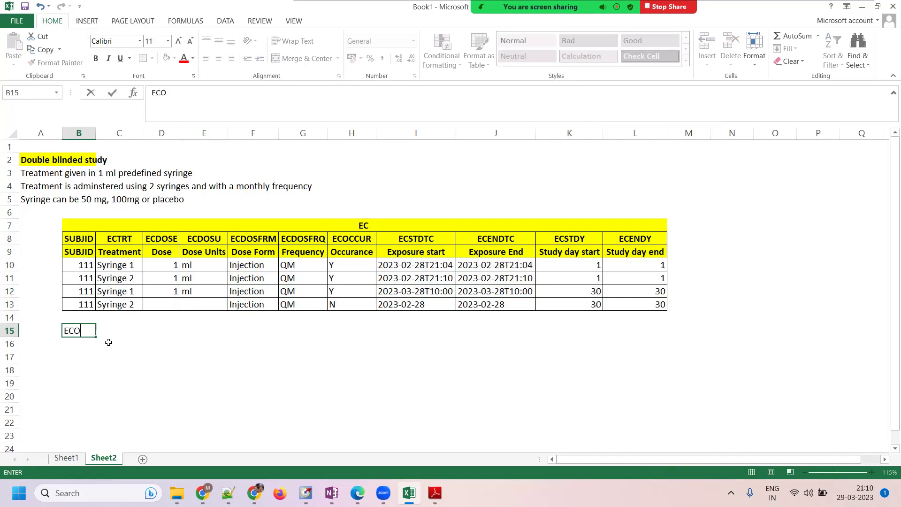
{"action": "type", "text": "CCUR = \"N\" bec"}
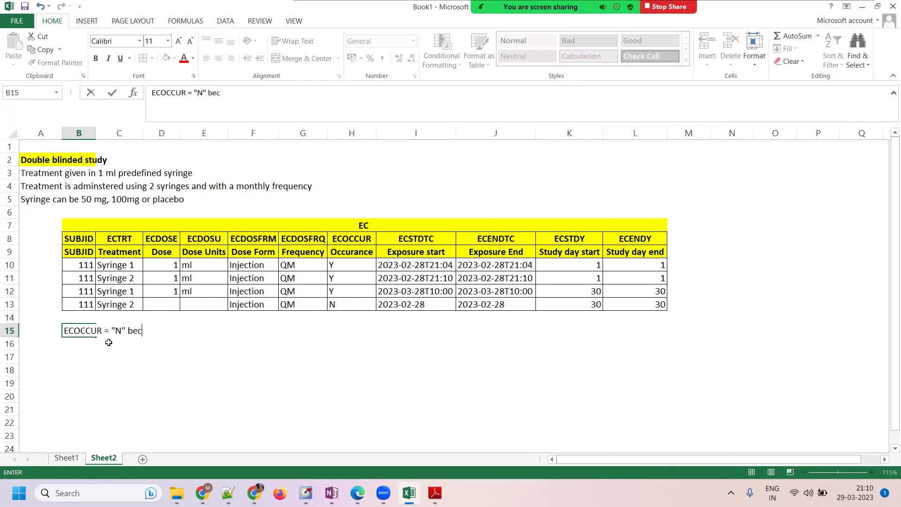
{"action": "type", "text": "ause su"}
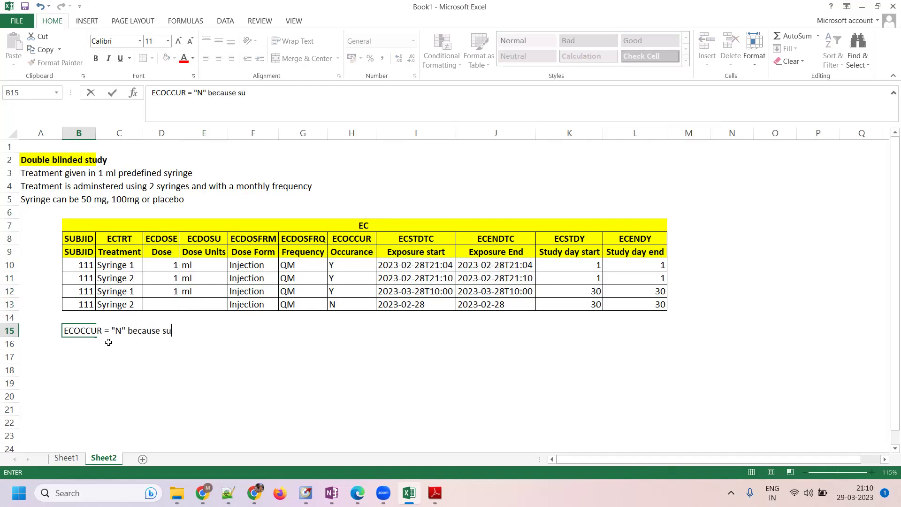
{"action": "type", "text": "bject have nott"}
{"action": "key", "text": "BackSpace"}
{"action": "type", "text": "taken"}
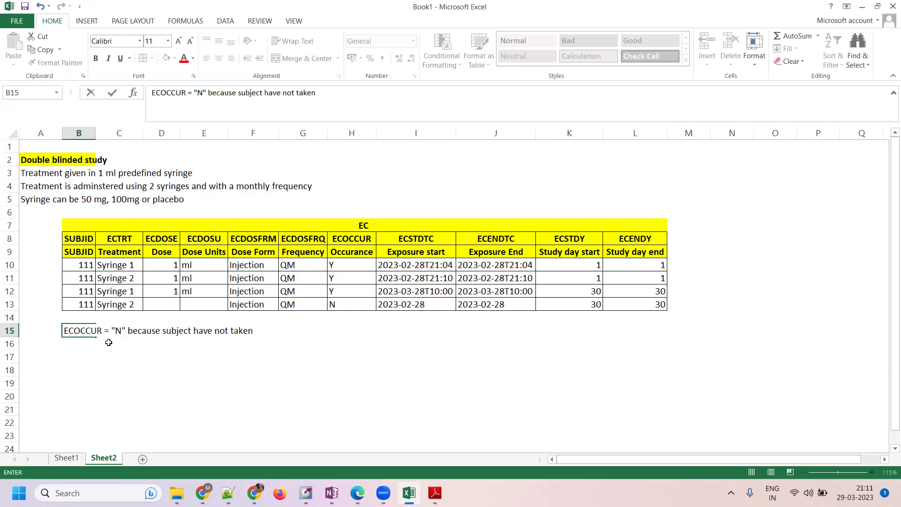
{"action": "type", "text": " ECTRT due to"}
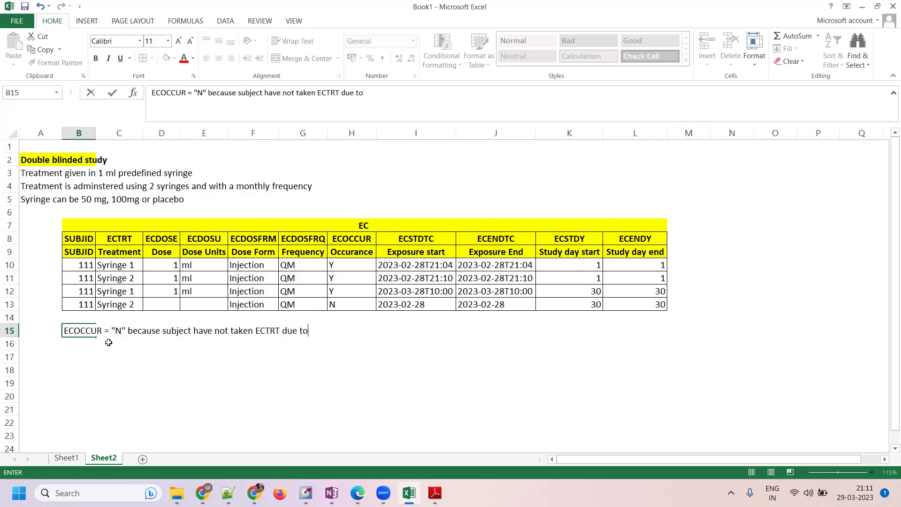
{"action": "type", "text": " adverse event"}
{"action": "left_click", "coordinate": [61, 328]}
{"action": "left_click", "coordinate": [74, 334]}
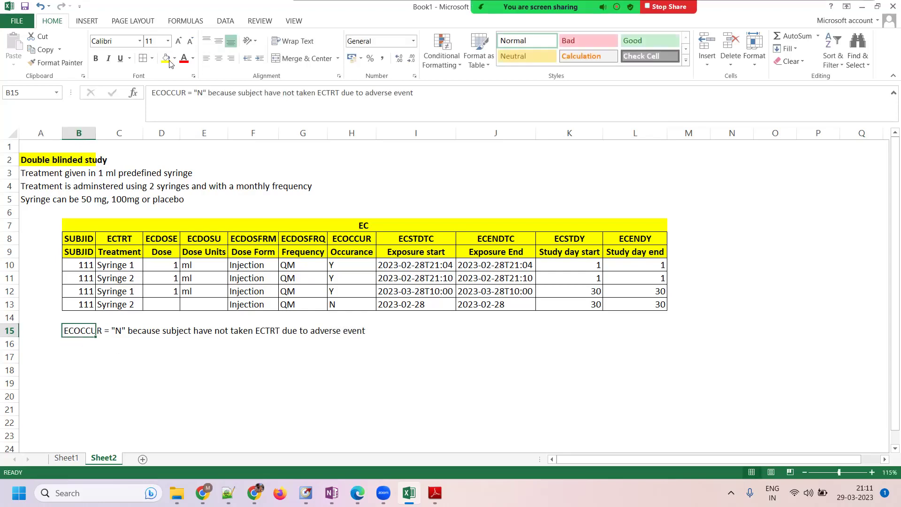
{"action": "left_click", "coordinate": [95, 58]}
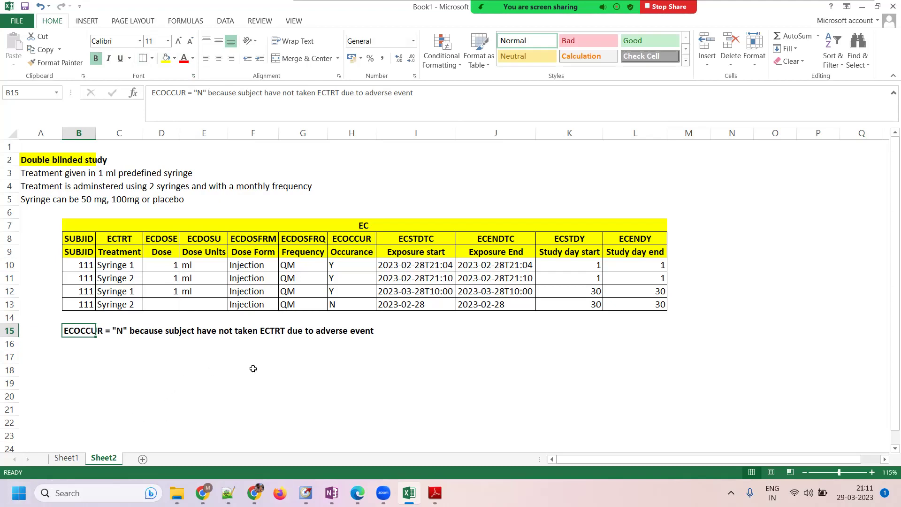
Clear the exposure dates and study days in I13:L13 for the record whose occurrence is N
{"action": "left_click", "coordinate": [426, 301]}
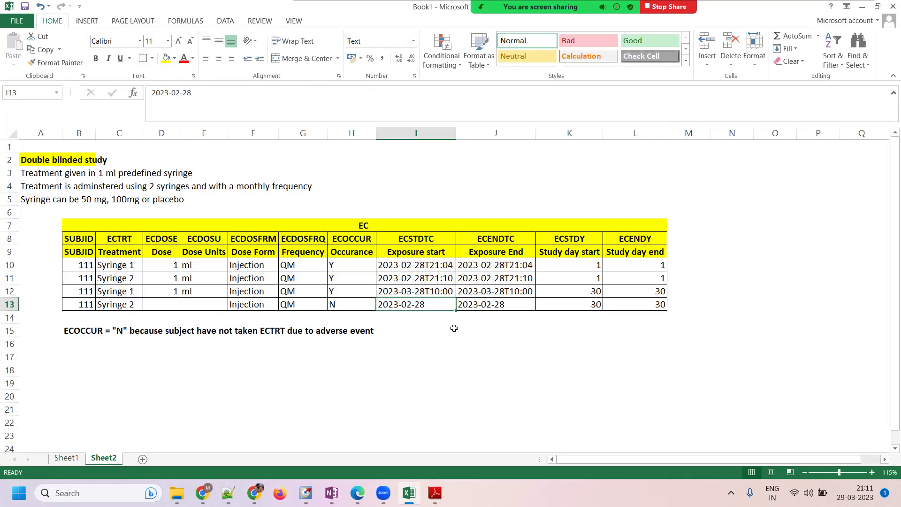
{"action": "left_click", "coordinate": [447, 293]}
{"action": "left_click_drag", "start_coordinate": [436, 305], "coordinate": [514, 297]}
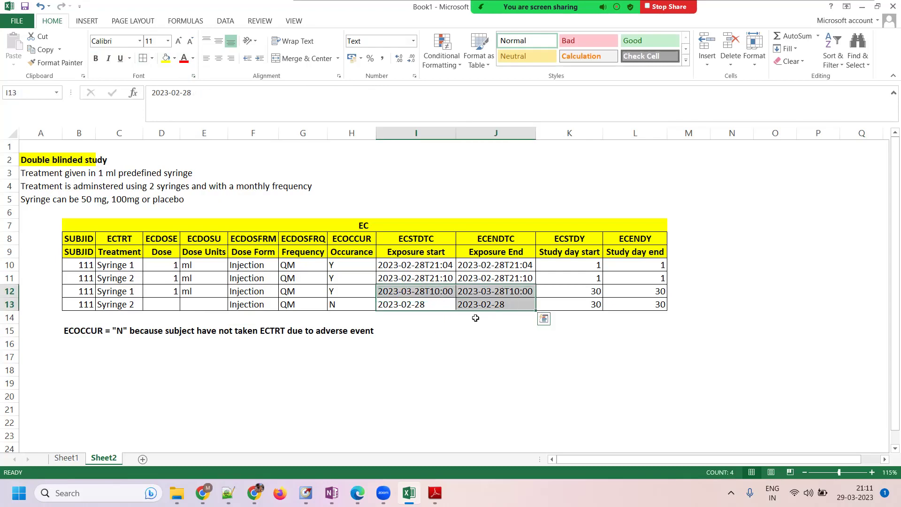
{"action": "left_click", "coordinate": [408, 307]}
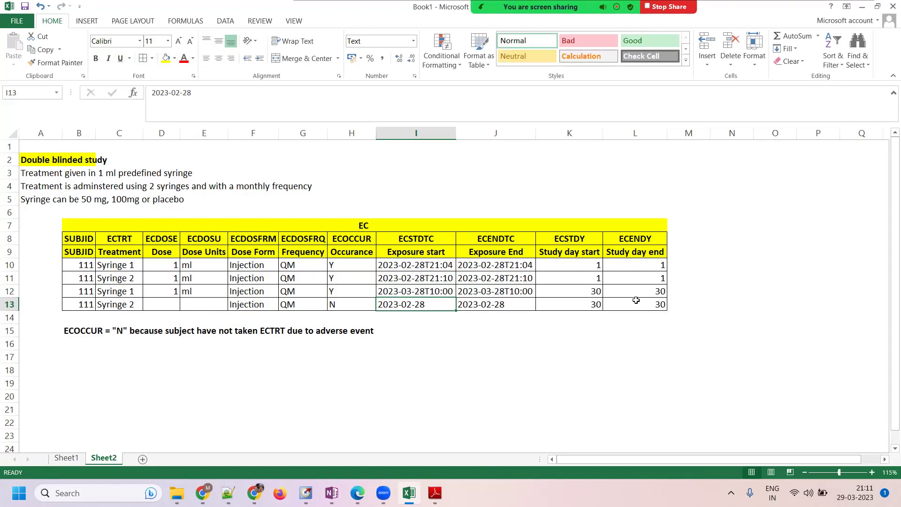
{"action": "left_click_drag", "start_coordinate": [420, 303], "coordinate": [622, 300]}
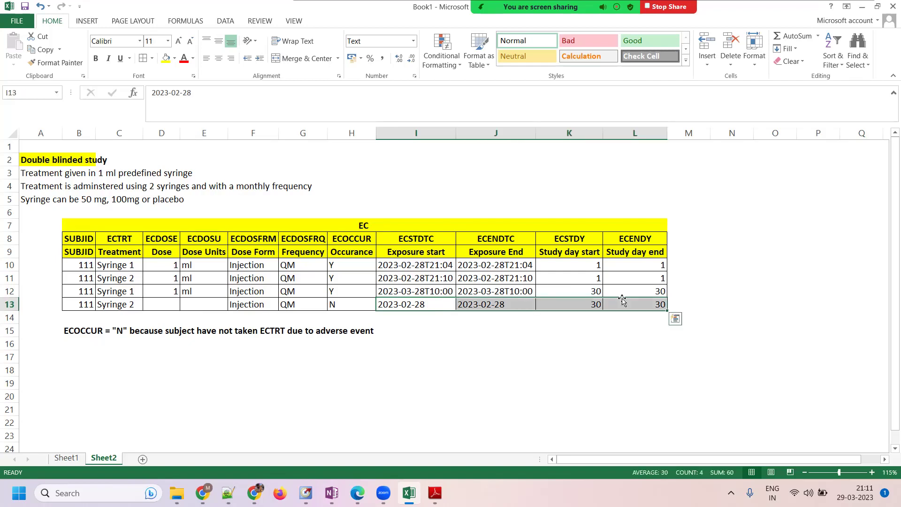
{"action": "key", "text": "Delete"}
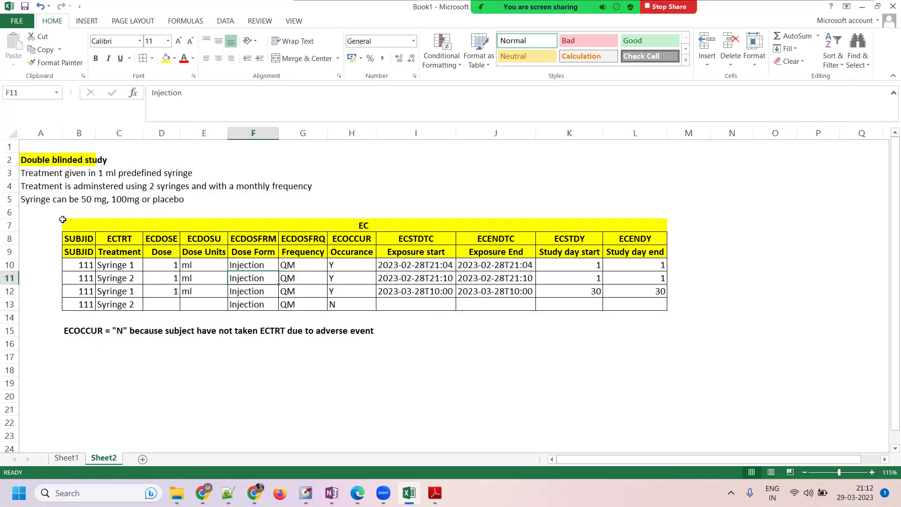
Copy the whole EC table in B7:L13 and paste the duplicate below the note, starting at B18
{"action": "left_click_drag", "start_coordinate": [62, 219], "coordinate": [371, 305]}
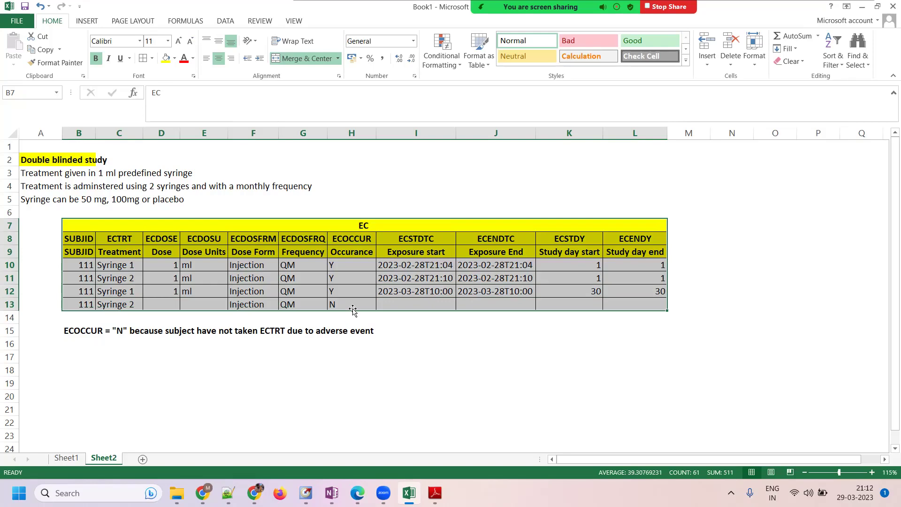
{"action": "key", "text": "ctrl+c"}
{"action": "left_click", "coordinate": [79, 370]}
{"action": "key", "text": "ctrl+v"}
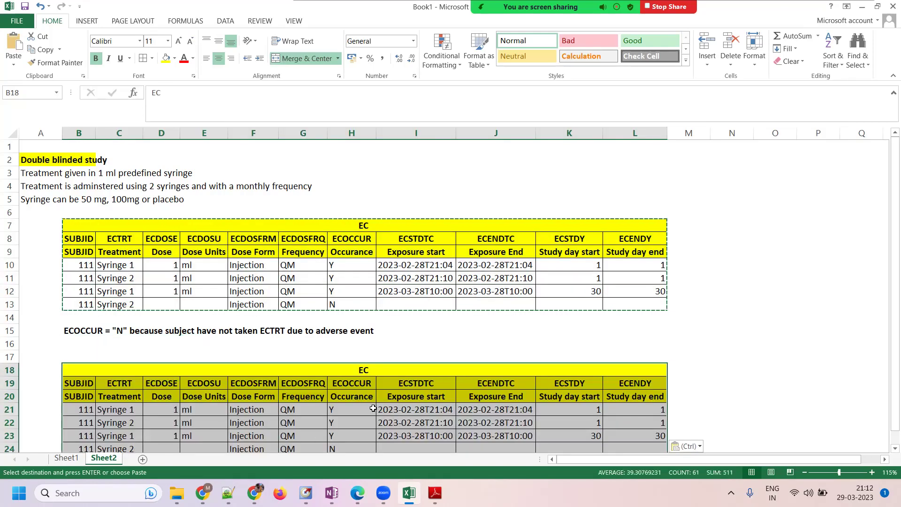
Change the title of the duplicated table in B18 to EX
{"action": "double_click", "coordinate": [372, 371]}
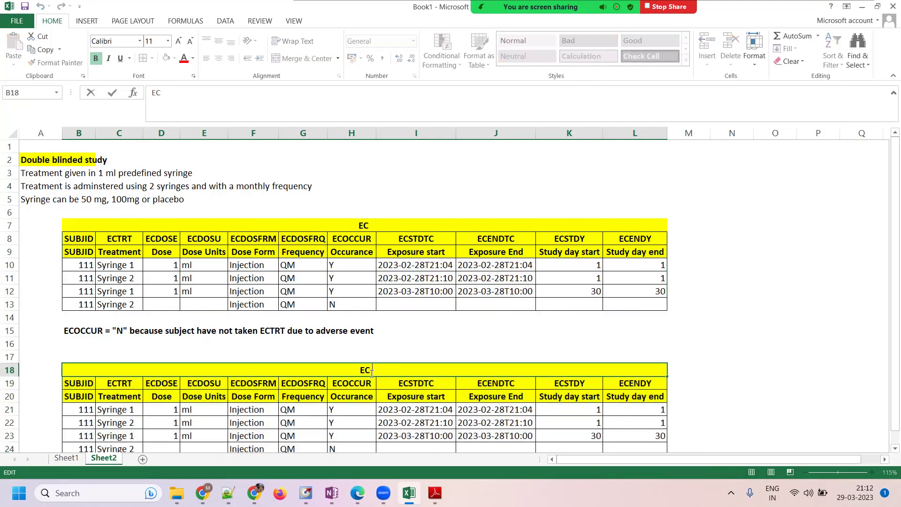
{"action": "key", "text": "BackSpace"}
{"action": "type", "text": "X"}
{"action": "left_click", "coordinate": [151, 411]}
Replace the prefix EC with EX in the variable names in C19:L19 of the duplicated table
{"action": "left_click_drag", "start_coordinate": [129, 386], "coordinate": [643, 385]}
{"action": "key", "text": "ctrl+h"}
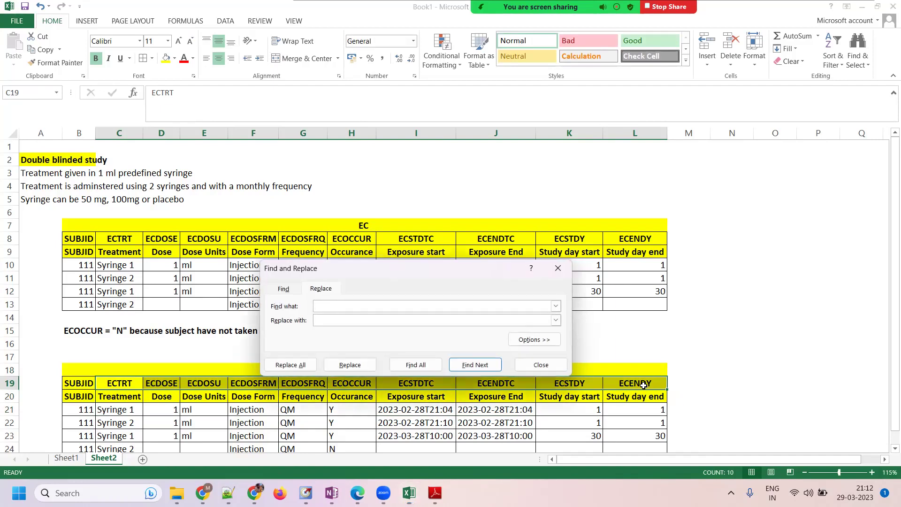
{"action": "type", "text": "EC"}
{"action": "key", "text": "Tab"}
{"action": "type", "text": "EX"}
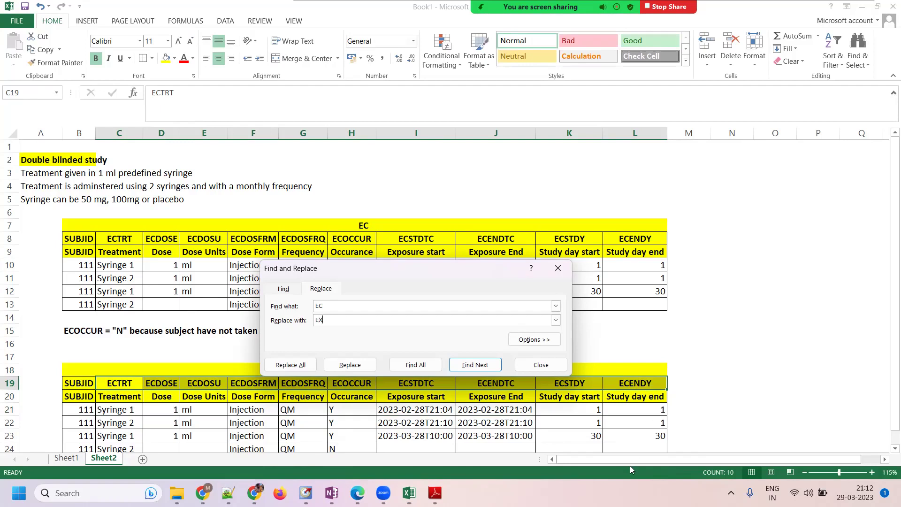
{"action": "left_click", "coordinate": [341, 364]}
{"action": "left_click", "coordinate": [342, 360]}
{"action": "left_click", "coordinate": [342, 361]}
{"action": "left_click", "coordinate": [342, 360]}
{"action": "left_click", "coordinate": [342, 360]}
{"action": "left_click", "coordinate": [342, 360]}
{"action": "left_click", "coordinate": [343, 360]}
{"action": "left_click", "coordinate": [342, 360]}
{"action": "left_click", "coordinate": [343, 360]}
{"action": "left_click", "coordinate": [343, 360]}
{"action": "left_click", "coordinate": [553, 360]}
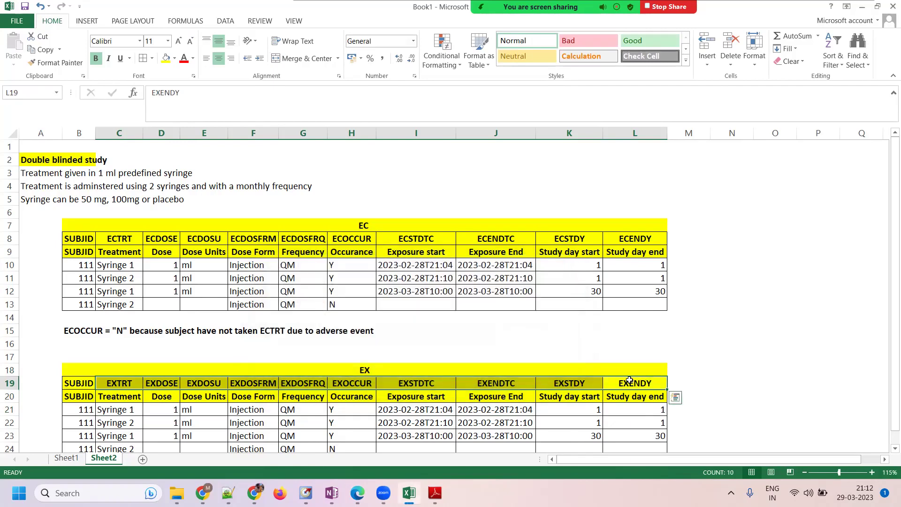
Set the treatment of the first EX record in C21 to IPXX
{"action": "scroll", "coordinate": [132, 470], "scroll_direction": "down", "scroll_amount": 1}
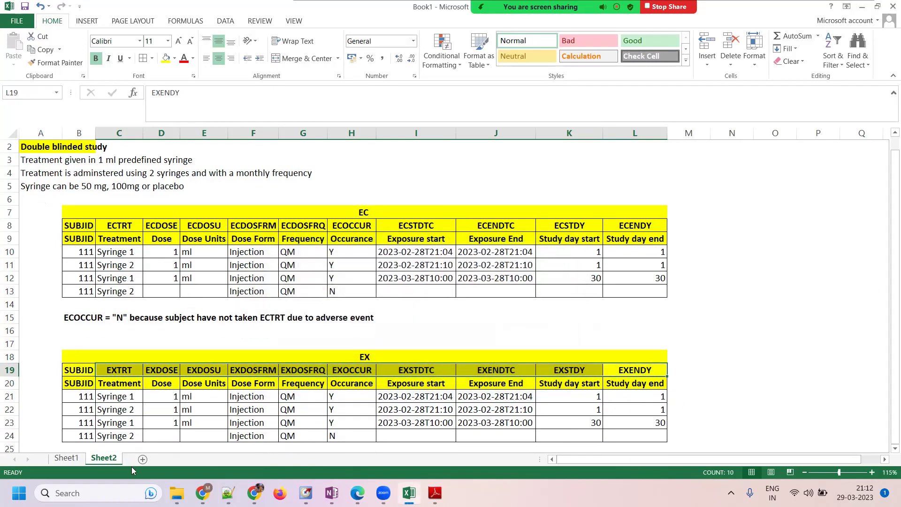
{"action": "left_click", "coordinate": [128, 418]}
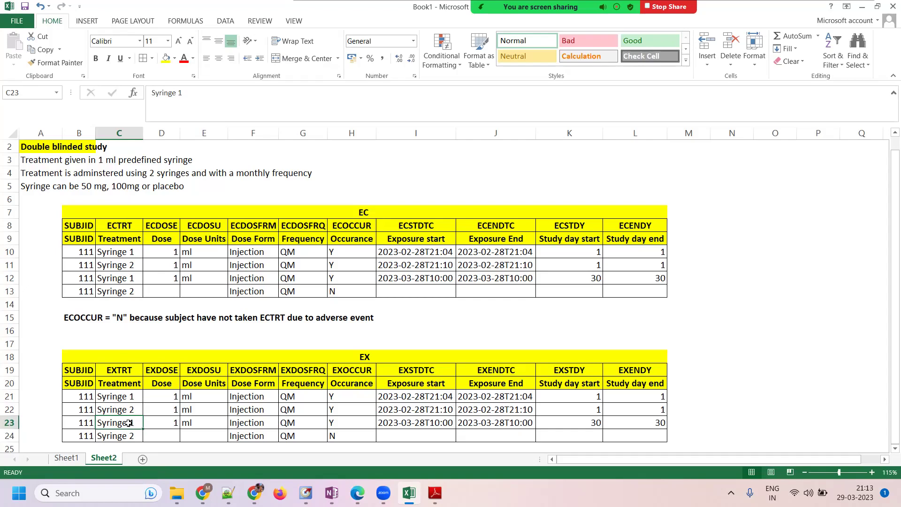
{"action": "left_click_drag", "start_coordinate": [105, 397], "coordinate": [121, 339]}
{"action": "key", "text": "shift+Up"}
{"action": "key", "text": "shift+Up"}
{"action": "key", "text": "shift+Up"}
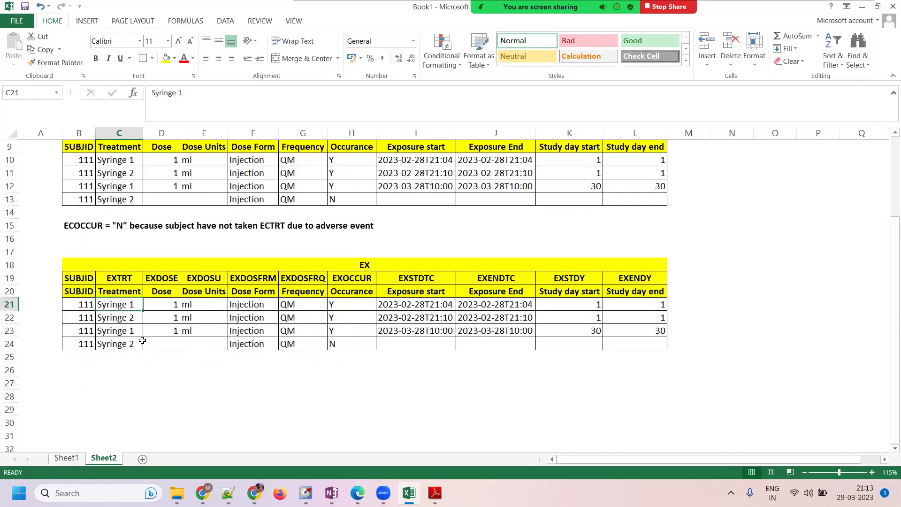
{"action": "type", "text": "XX"}
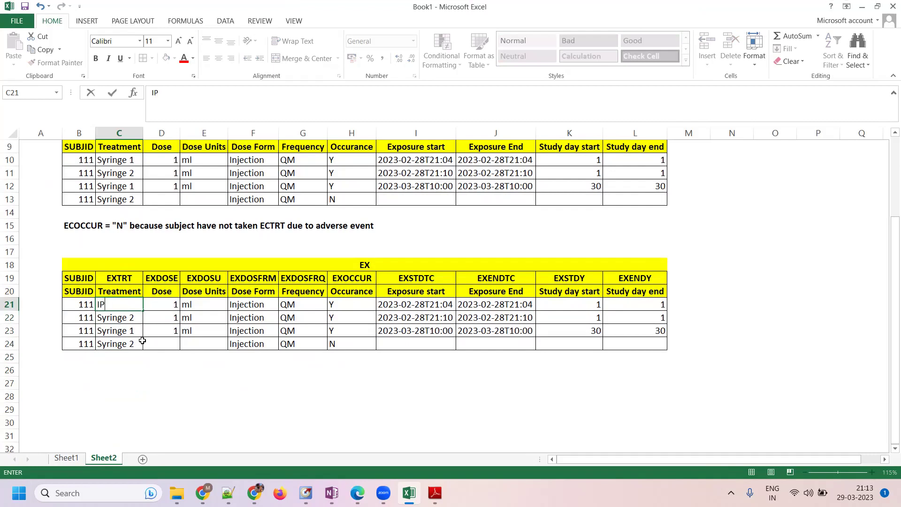
{"action": "key", "text": "Tab"}
Copy the treatment in C21 to the other three EX records in C22:C24
{"action": "left_click", "coordinate": [113, 307]}
{"action": "key", "text": "ctrl+c"}
{"action": "left_click_drag", "start_coordinate": [117, 319], "coordinate": [115, 344]}
{"action": "key", "text": "ctrl+v"}
{"action": "left_click", "coordinate": [291, 381]}
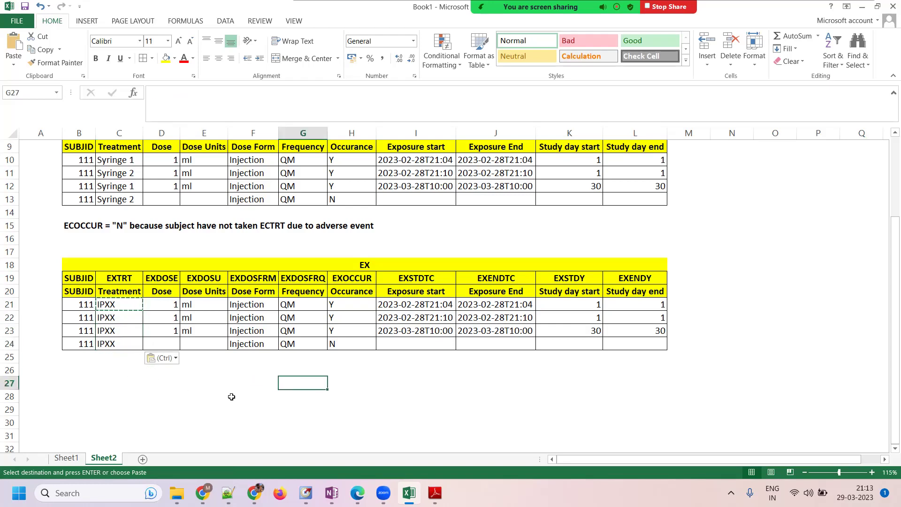
Compare the treatments in the EX and EC tables and review the study description in rows 3 to 5
{"action": "left_click", "coordinate": [122, 384]}
{"action": "left_click_drag", "start_coordinate": [117, 305], "coordinate": [117, 345]}
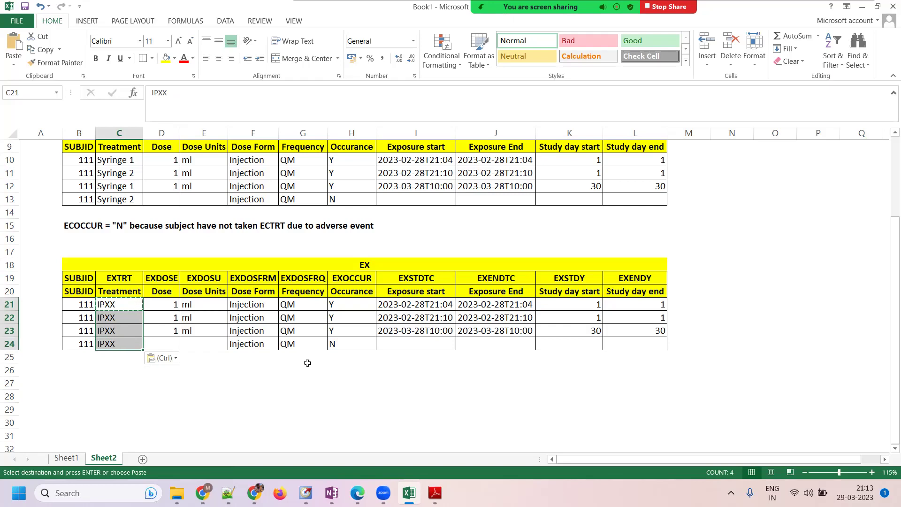
{"action": "left_click_drag", "start_coordinate": [308, 362], "coordinate": [306, 372]}
{"action": "left_click", "coordinate": [117, 318]}
{"action": "left_click_drag", "start_coordinate": [118, 305], "coordinate": [124, 342]}
{"action": "left_click", "coordinate": [126, 162]}
{"action": "scroll", "coordinate": [85, 297], "scroll_direction": "up", "scroll_amount": 3}
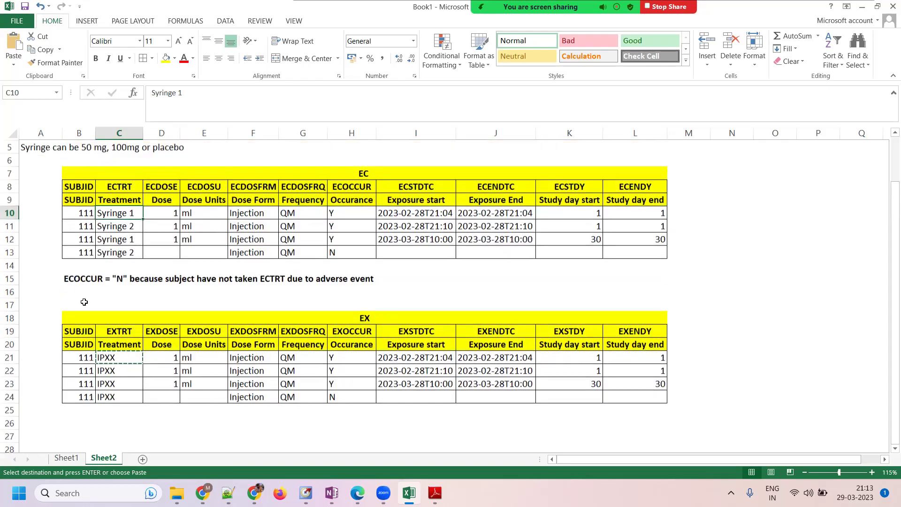
{"action": "left_click", "coordinate": [39, 183]}
{"action": "left_click", "coordinate": [51, 174]}
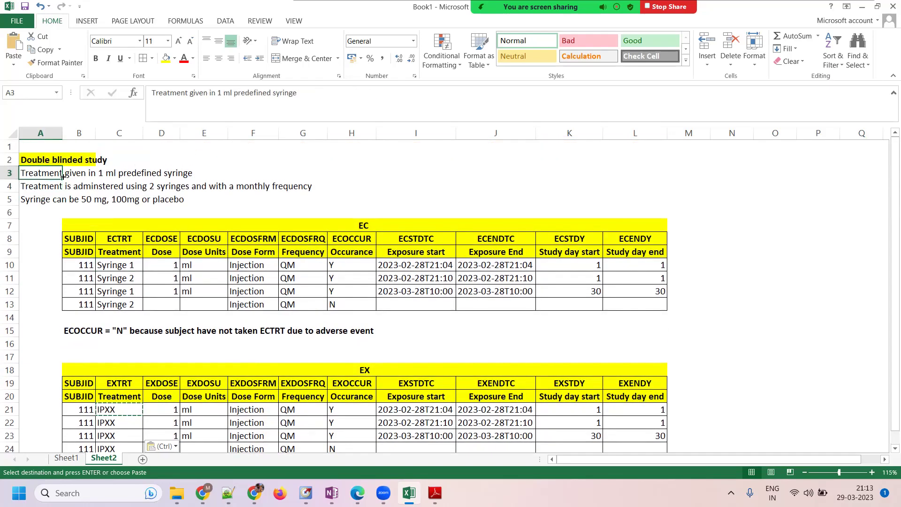
{"action": "left_click", "coordinate": [120, 174]}
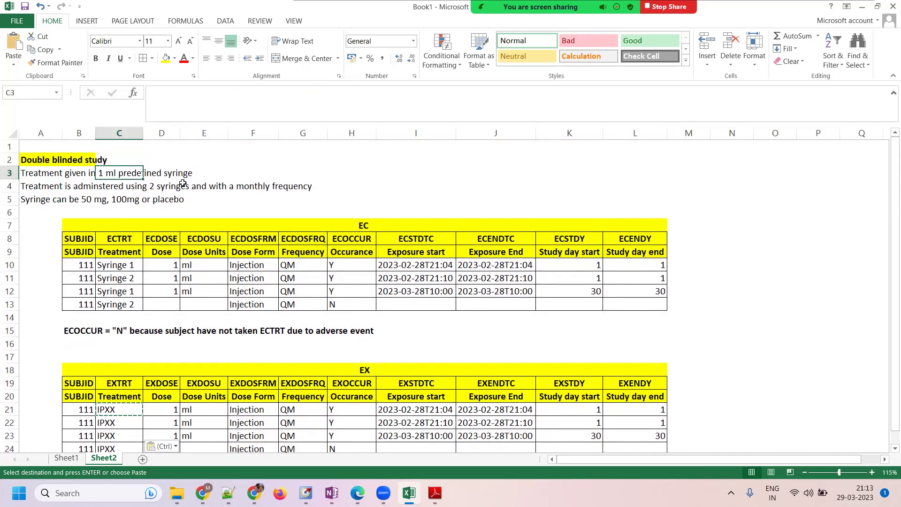
{"action": "left_click", "coordinate": [36, 189]}
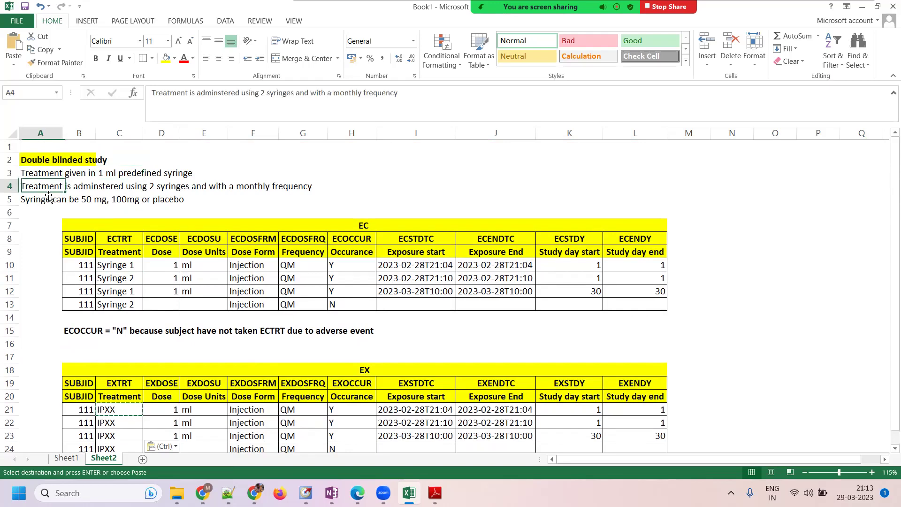
{"action": "left_click", "coordinate": [120, 199]}
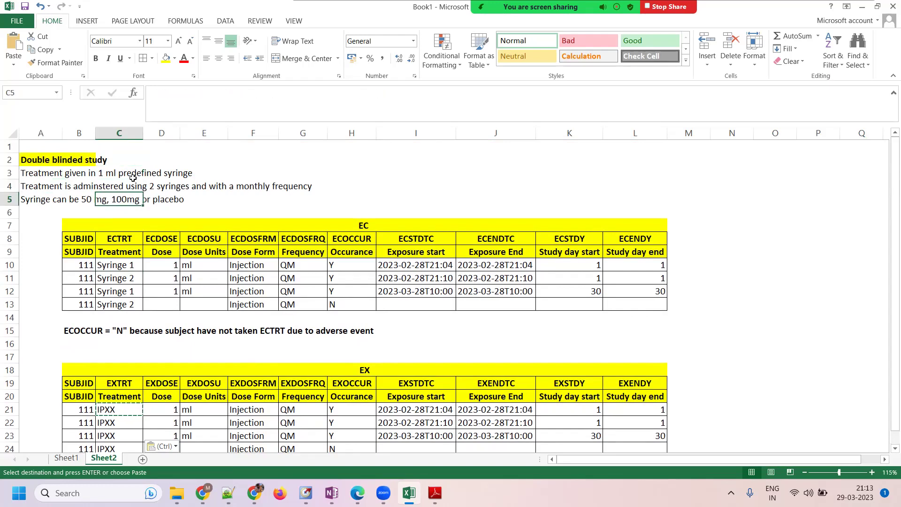
{"action": "left_click", "coordinate": [142, 185]}
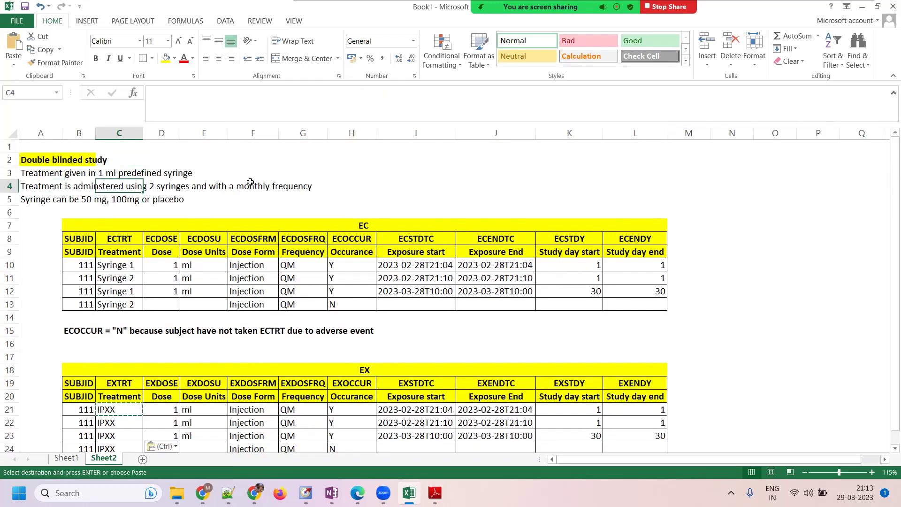
{"action": "left_click", "coordinate": [273, 176]}
Enter the syringe doses 50mg, 50mg and 100mg in J2:L2, beside the study description
{"action": "left_click", "coordinate": [526, 161]}
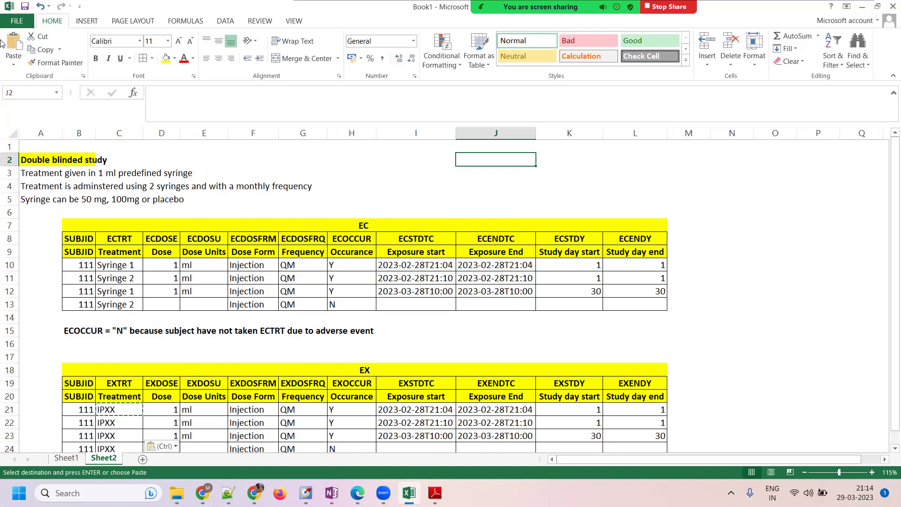
{"action": "type", "text": "50mg"}
{"action": "key", "text": "Tab"}
{"action": "type", "text": "50mg"}
{"action": "key", "text": "Tab"}
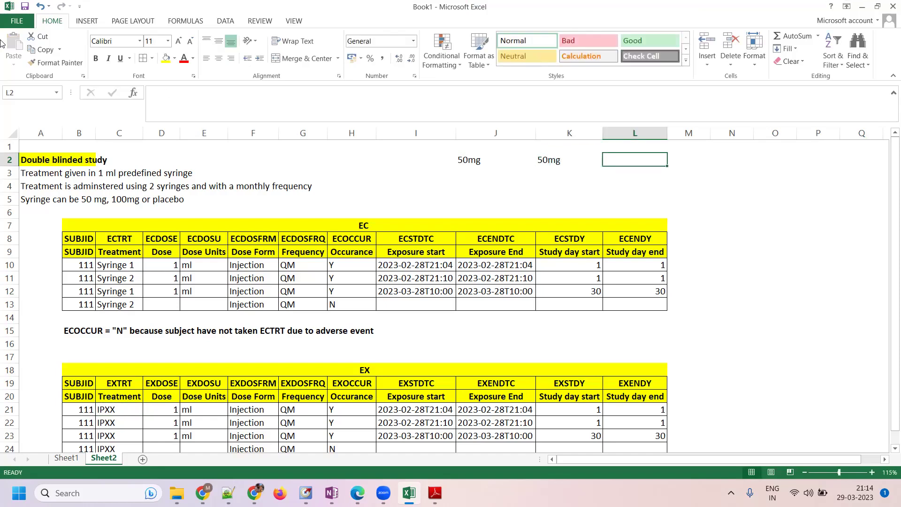
{"action": "type", "text": "100mg"}
{"action": "key", "text": "Tab"}
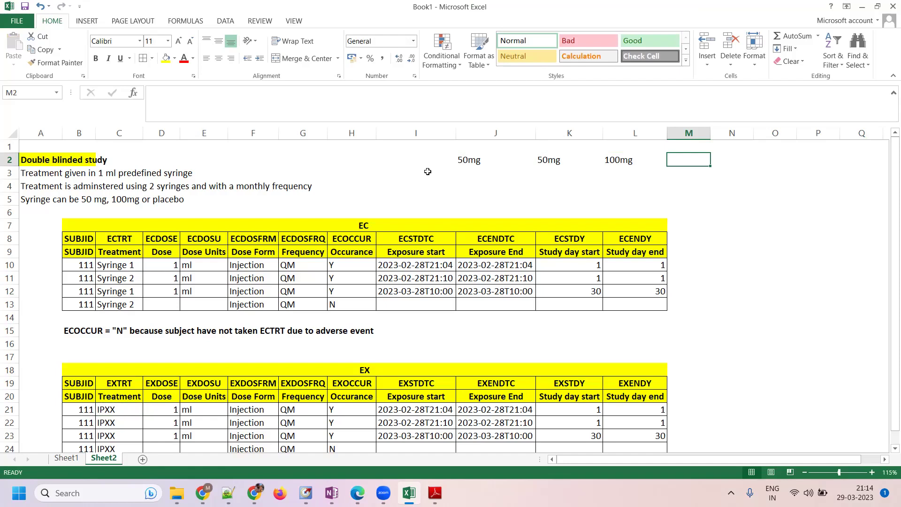
Enter a dose of 0 in each of the cells J3:L3 below the syringe doses
{"action": "left_click", "coordinate": [465, 178]}
{"action": "type", "text": "0"}
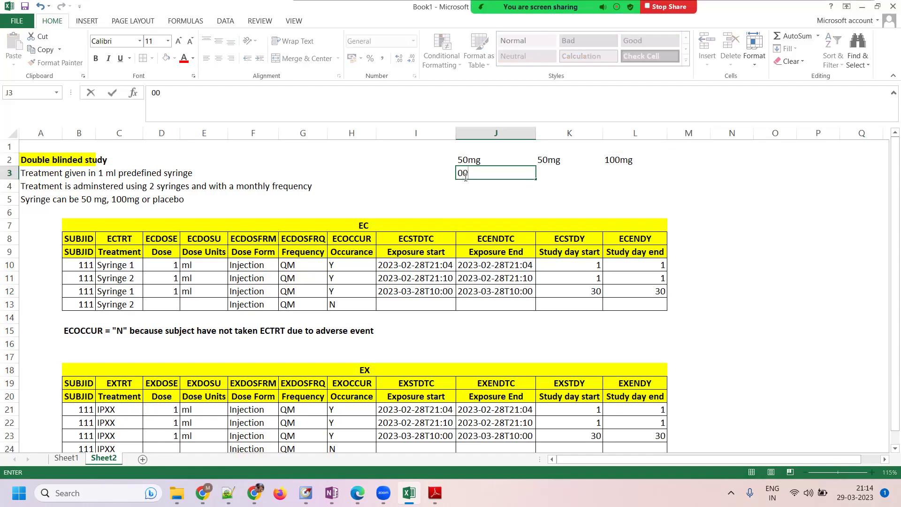
{"action": "key", "text": "Tab"}
{"action": "type", "text": "0"}
{"action": "key", "text": "Tab"}
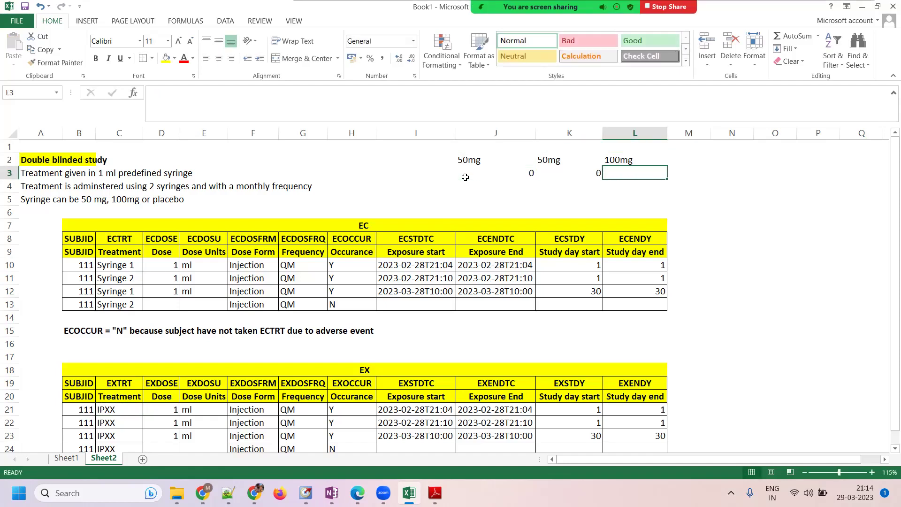
{"action": "key", "text": "Left"}
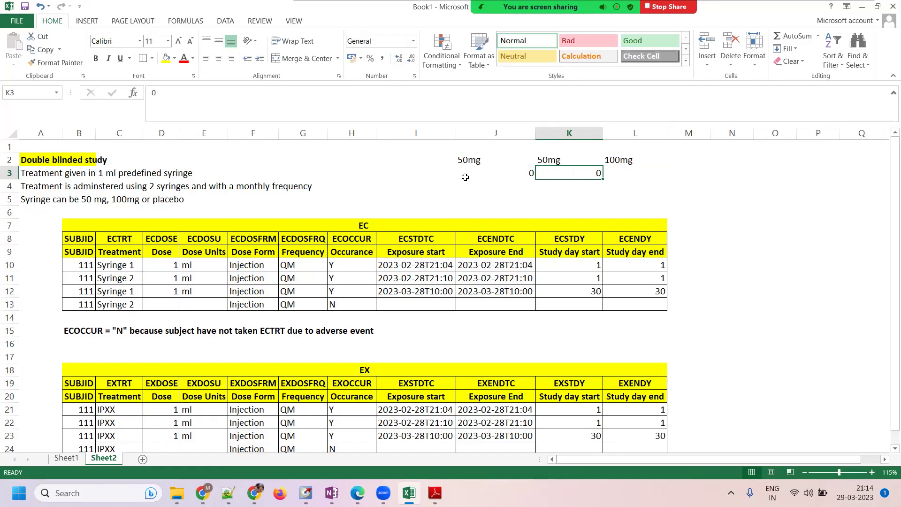
{"action": "key", "text": "Tab"}
{"action": "type", "text": "0"}
{"action": "key", "text": "Tab"}
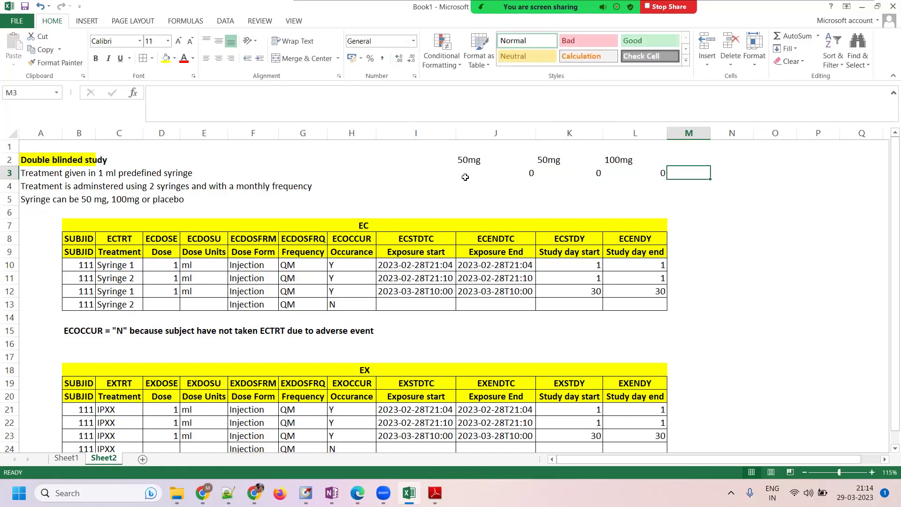
{"action": "left_click_drag", "start_coordinate": [467, 162], "coordinate": [657, 175]}
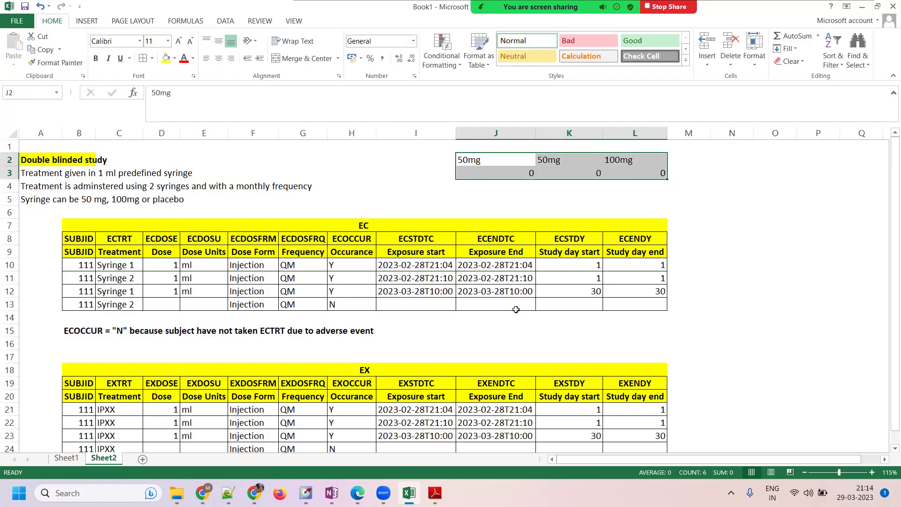
{"action": "left_click_drag", "start_coordinate": [489, 160], "coordinate": [559, 171]}
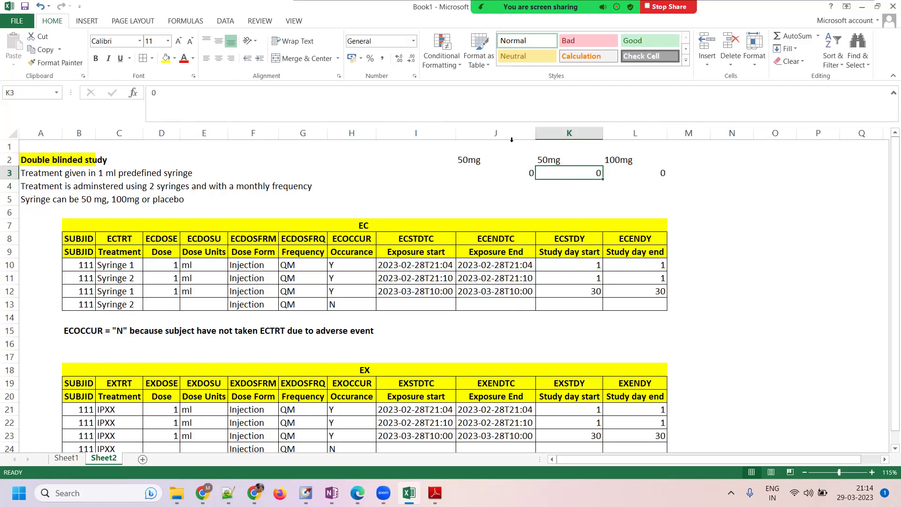
{"action": "left_click", "coordinate": [491, 160]}
{"action": "left_click", "coordinate": [553, 162]}
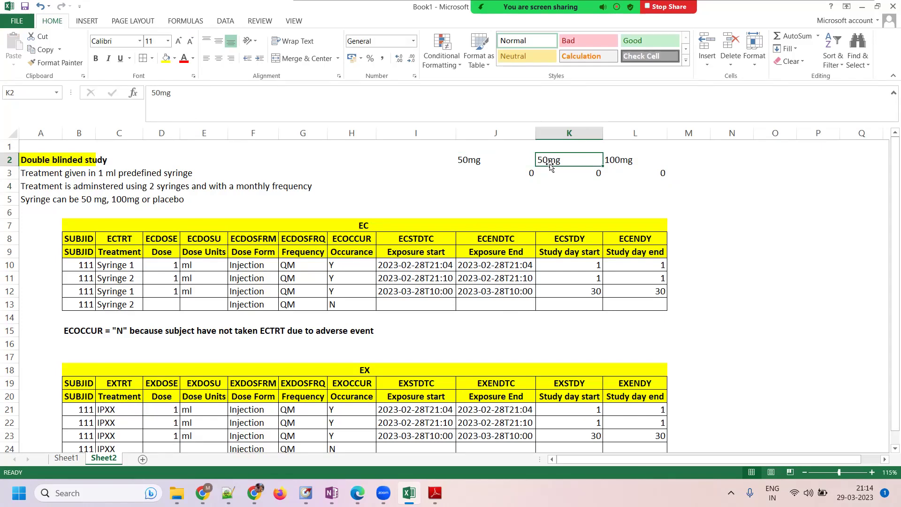
{"action": "left_click", "coordinate": [486, 158]}
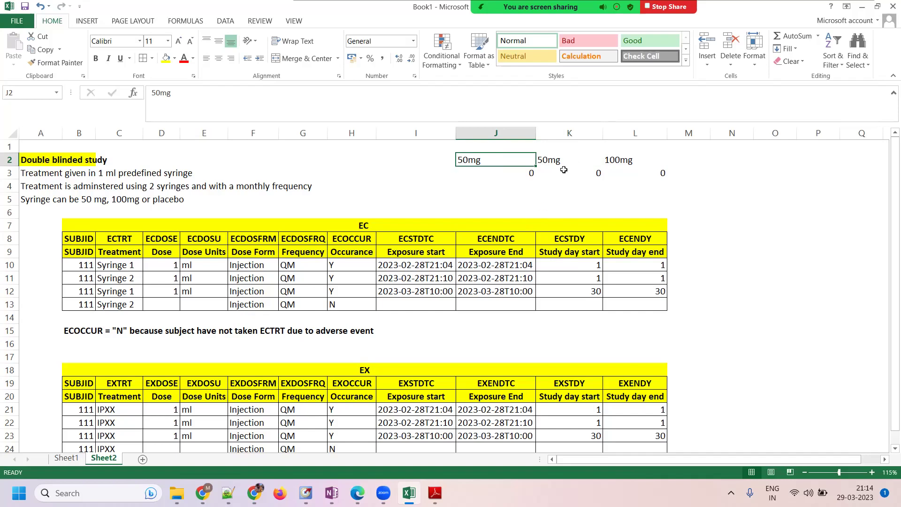
{"action": "left_click", "coordinate": [525, 180]}
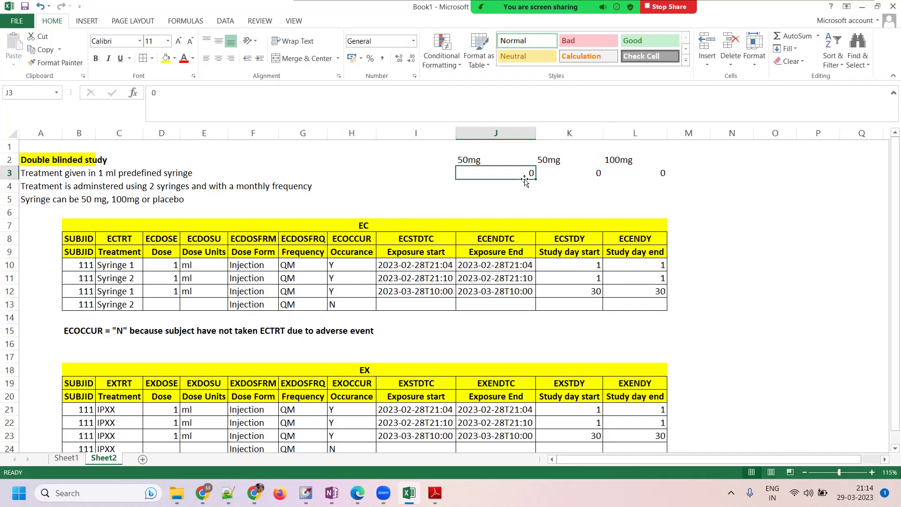
Label the two dose rows "Int group" in I2 and "Contorl group" in I3
{"action": "left_click", "coordinate": [430, 162]}
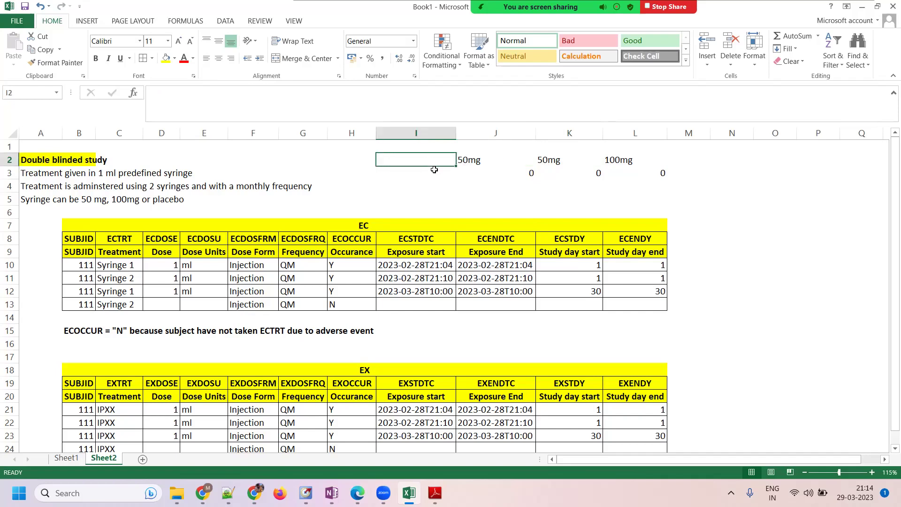
{"action": "type", "text": "Int"}
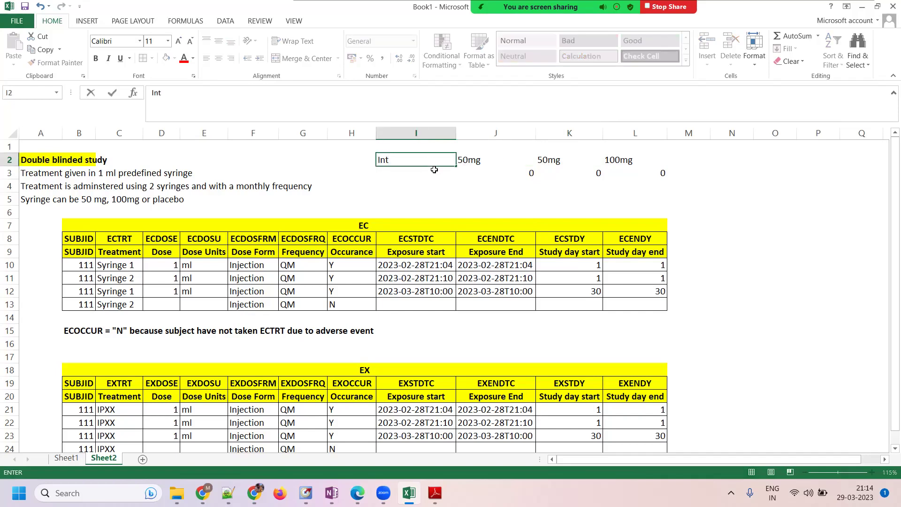
{"action": "type", "text": " group"}
{"action": "key", "text": "Tab"}
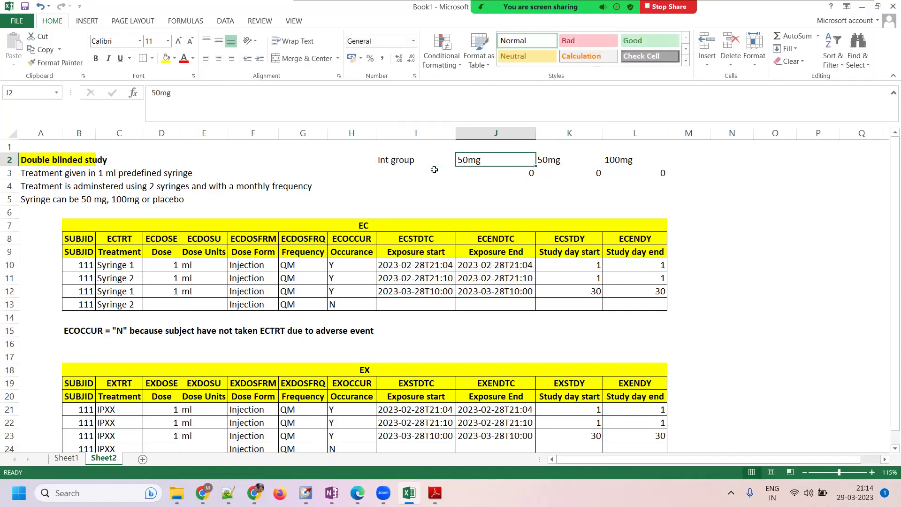
{"action": "left_click", "coordinate": [631, 163]}
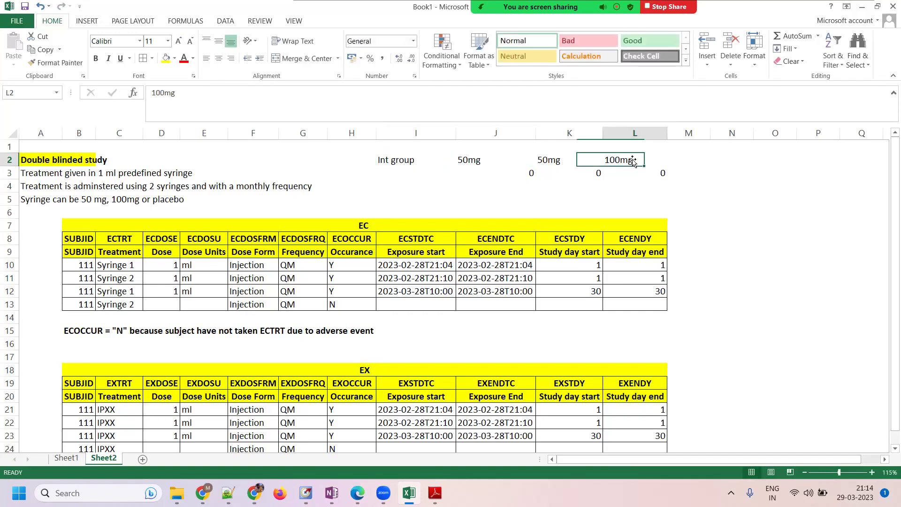
{"action": "left_click", "coordinate": [393, 173]}
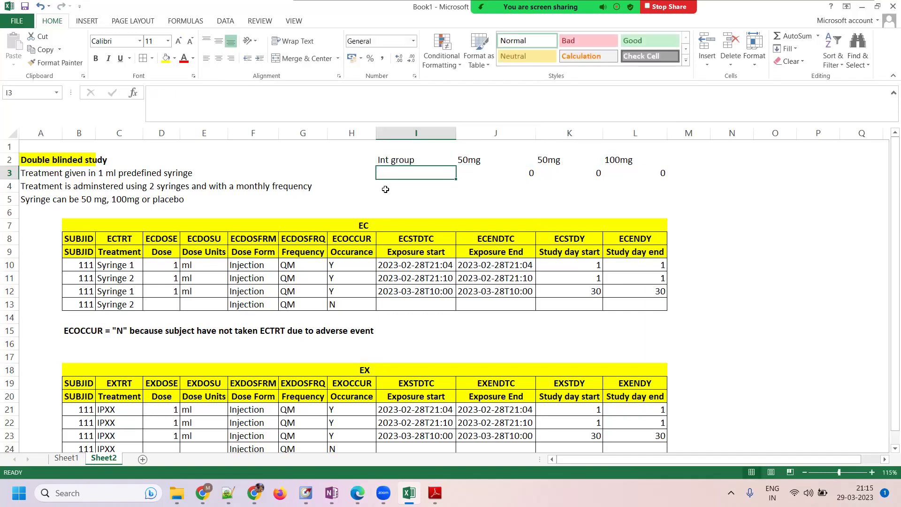
{"action": "type", "text": "Contorl group"}
{"action": "key", "text": "Tab"}
{"action": "key", "text": "Tab"}
{"action": "key", "text": "Tab"}
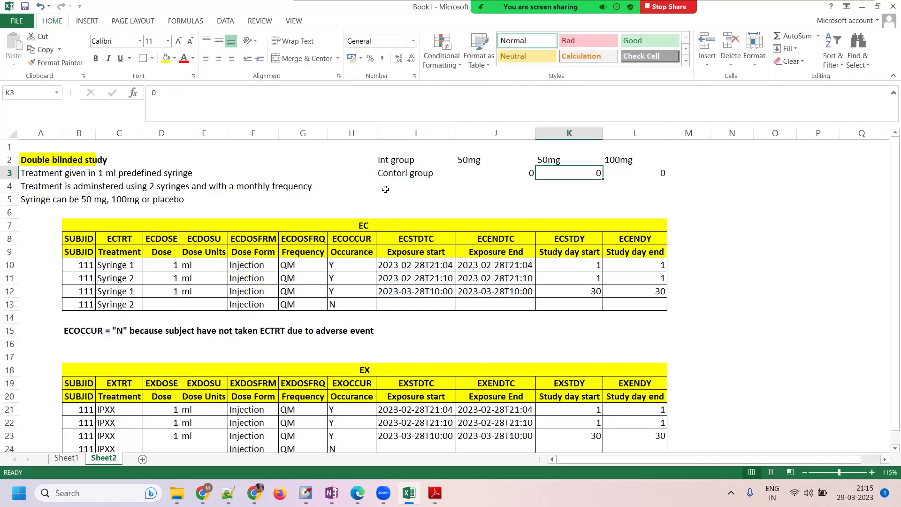
{"action": "left_click", "coordinate": [474, 148]}
{"action": "type", "text": "SY"}
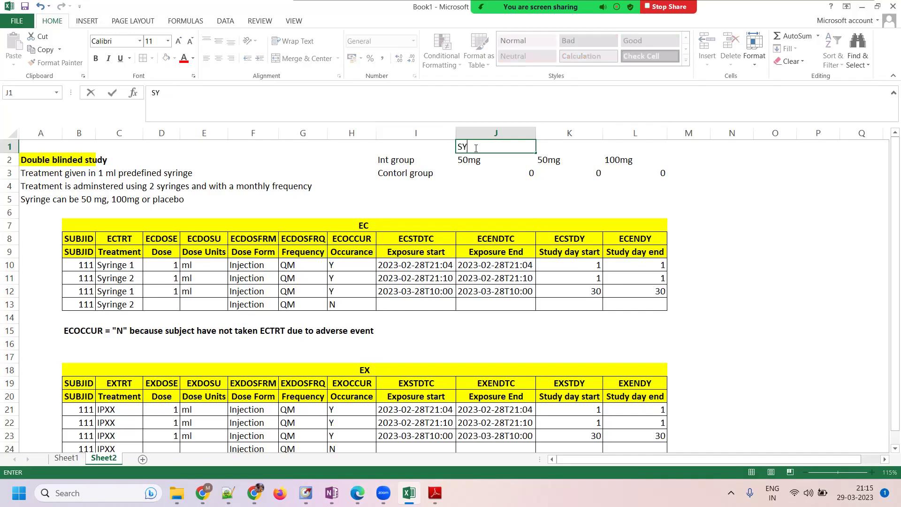
{"action": "key", "text": "BackSpace"}
{"action": "key", "text": "BackSpace"}
Copy "Syringe 1" from C10 in the EC table into J1 as the heading of the first dose column
{"action": "left_click", "coordinate": [133, 265]}
{"action": "key", "text": "ctrl+c"}
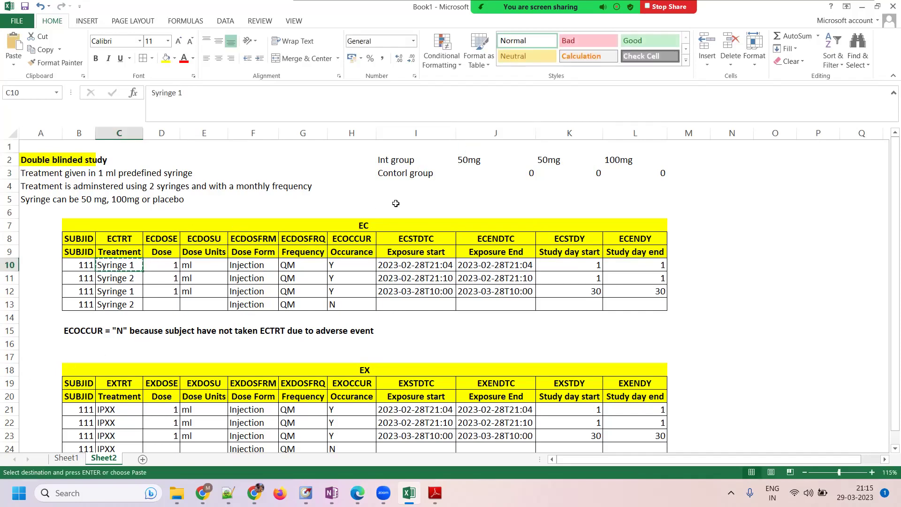
{"action": "left_click", "coordinate": [450, 146]}
{"action": "left_click", "coordinate": [471, 146]}
{"action": "key", "text": "ctrl+v"}
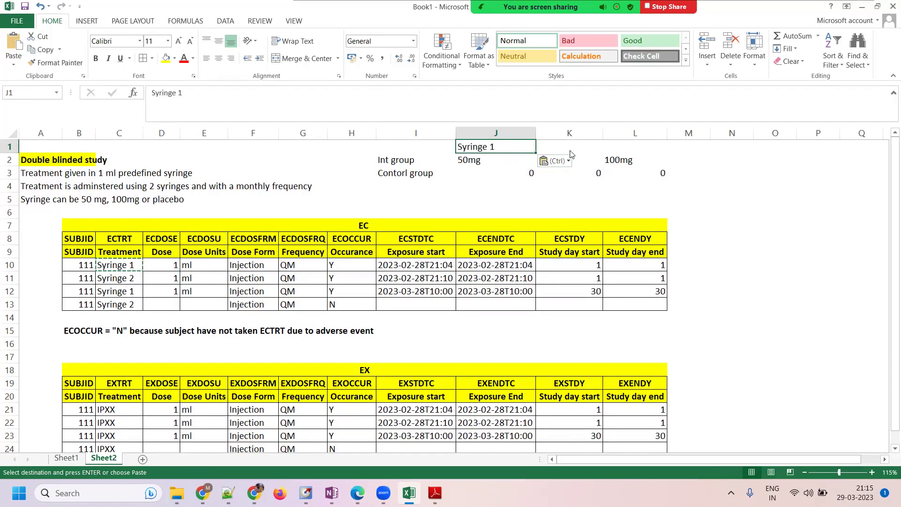
Head the other two dose columns with "Syringe 2" in K1 and "total" in L1
{"action": "left_click", "coordinate": [563, 146]}
{"action": "key", "text": "ctrl+v"}
{"action": "left_click", "coordinate": [307, 96]}
{"action": "key", "text": "BackSpace"}
{"action": "type", "text": "2"}
{"action": "key", "text": "Tab"}
{"action": "type", "text": "total"}
{"action": "key", "text": "Tab"}
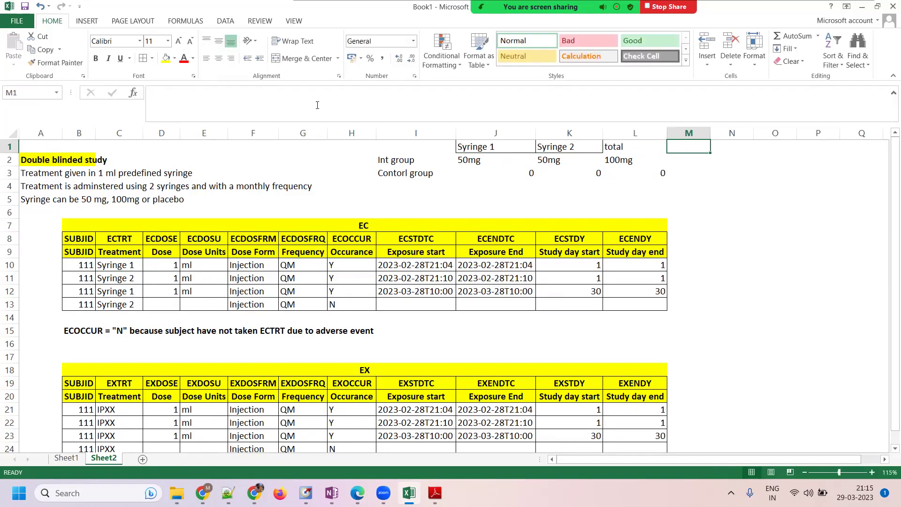
Apply cell borders to the whole dose summary in I1:L3
{"action": "left_click_drag", "start_coordinate": [405, 149], "coordinate": [639, 173]}
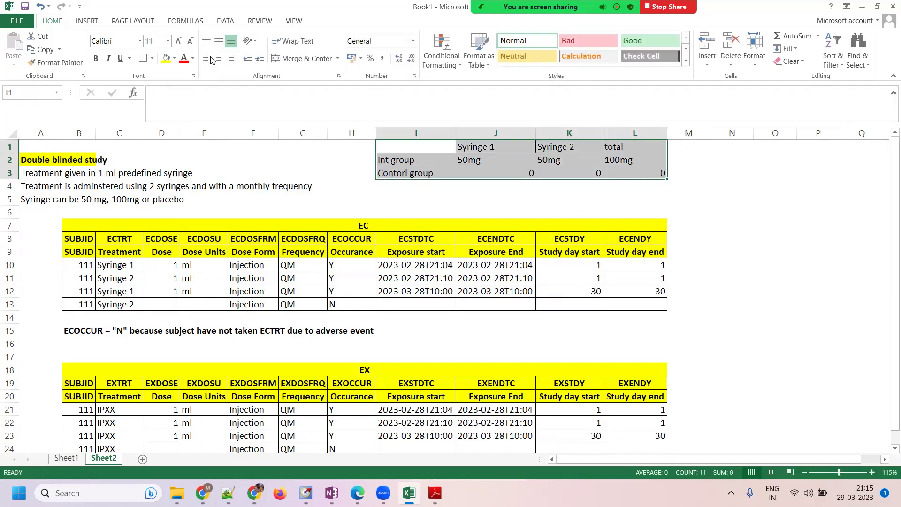
{"action": "left_click", "coordinate": [144, 58]}
{"action": "left_click", "coordinate": [493, 173]}
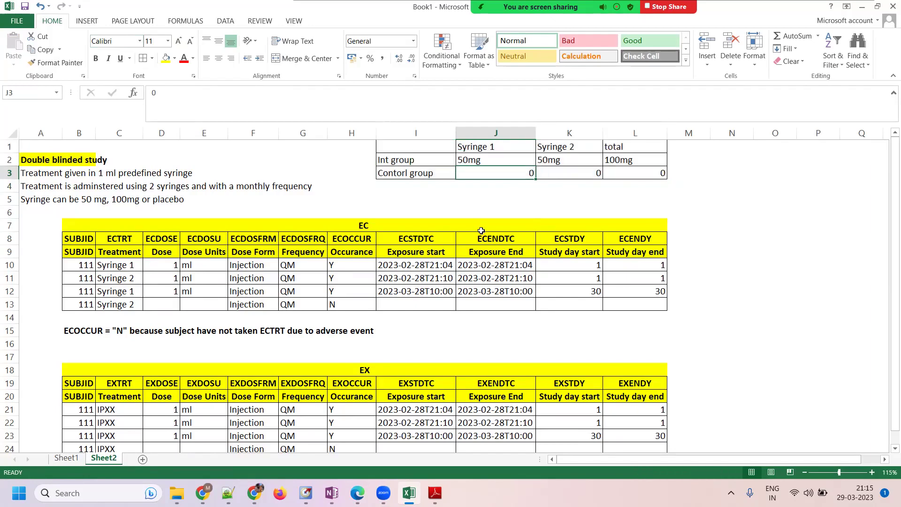
Compare the syringe doses in the summary with the EC study days and the doses recorded in the EX table
{"action": "left_click", "coordinate": [484, 134]}
{"action": "left_click", "coordinate": [487, 146]}
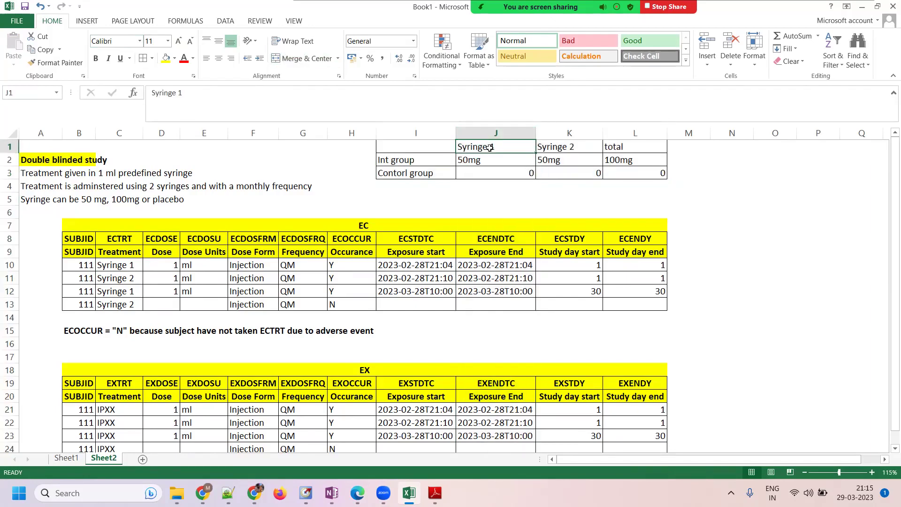
{"action": "left_click", "coordinate": [569, 147]}
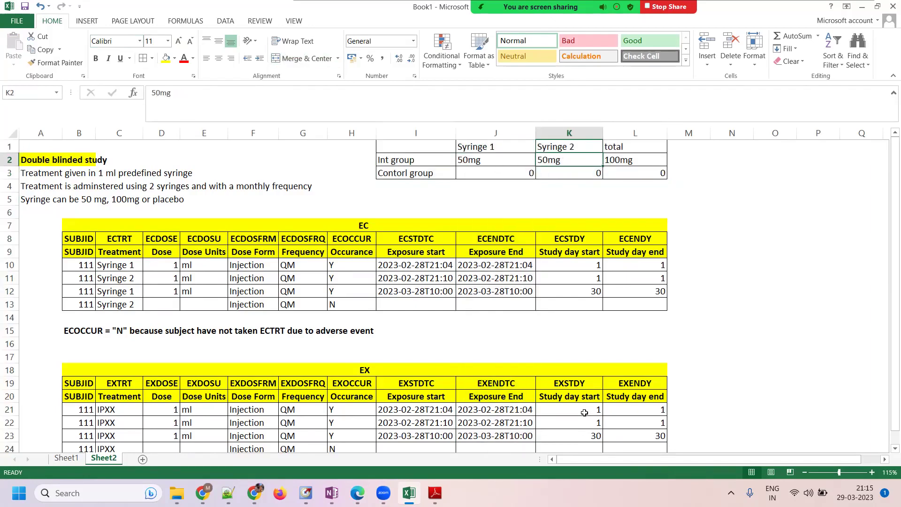
{"action": "left_click_drag", "start_coordinate": [521, 267], "coordinate": [567, 278]}
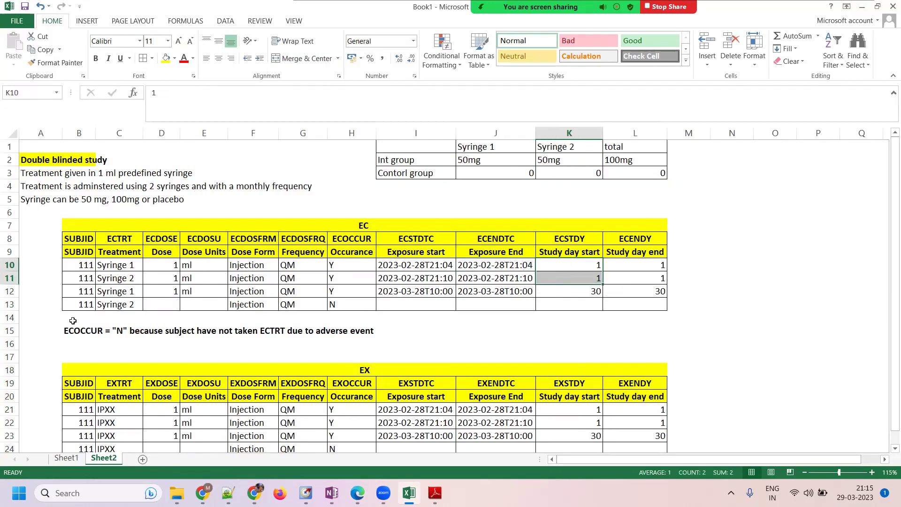
{"action": "left_click", "coordinate": [90, 266]}
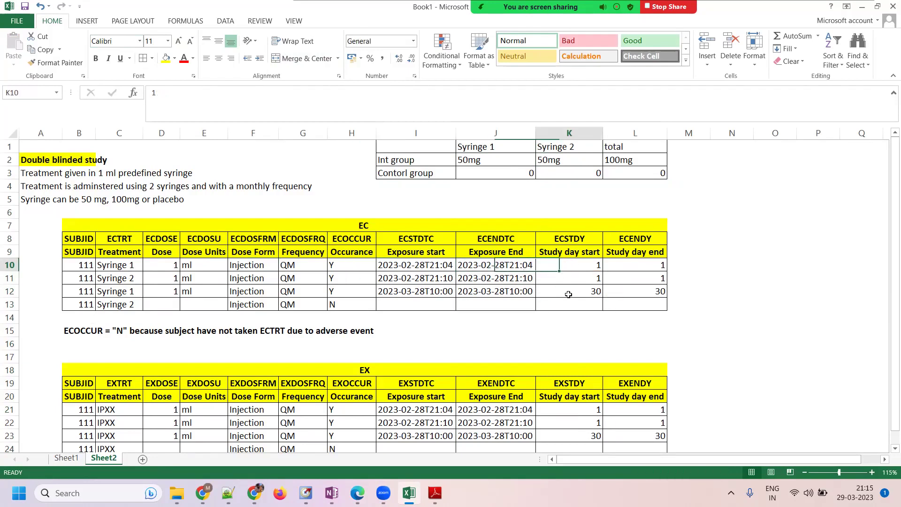
{"action": "left_click", "coordinate": [641, 162]}
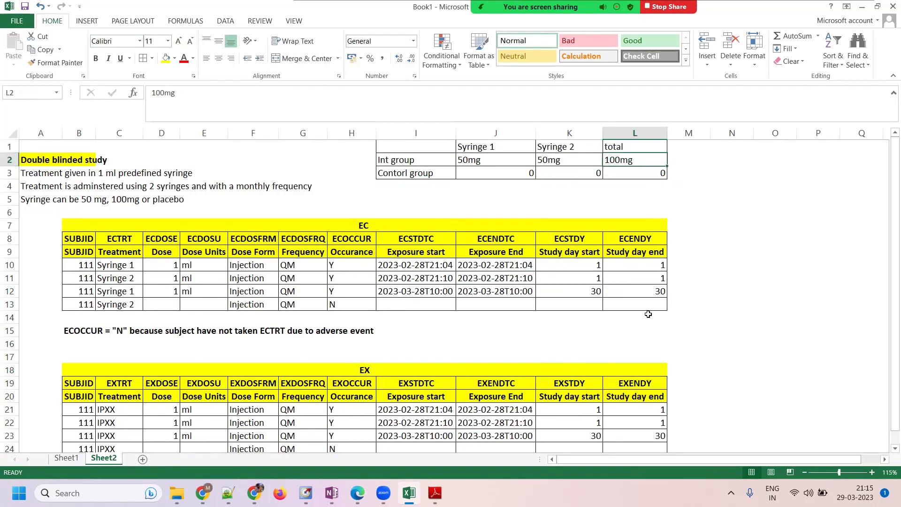
{"action": "scroll", "coordinate": [650, 310], "scroll_direction": "down", "scroll_amount": 5}
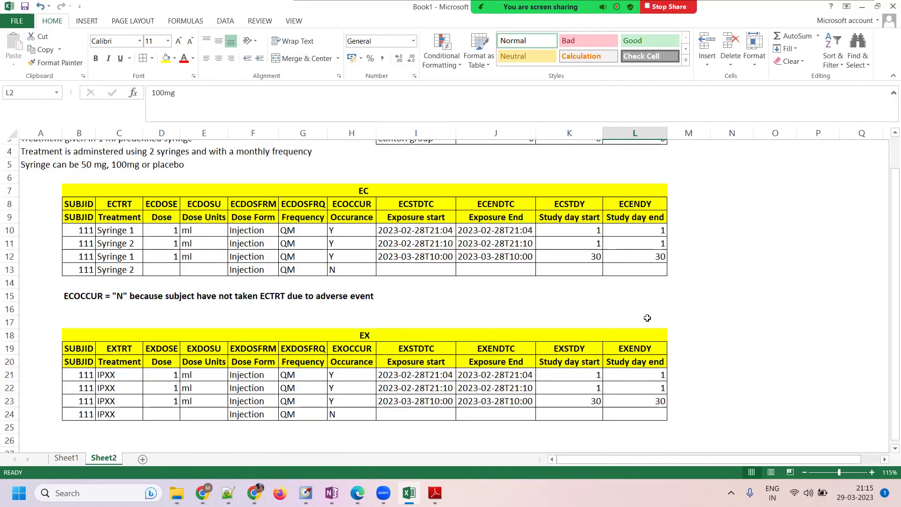
{"action": "left_click", "coordinate": [151, 254]}
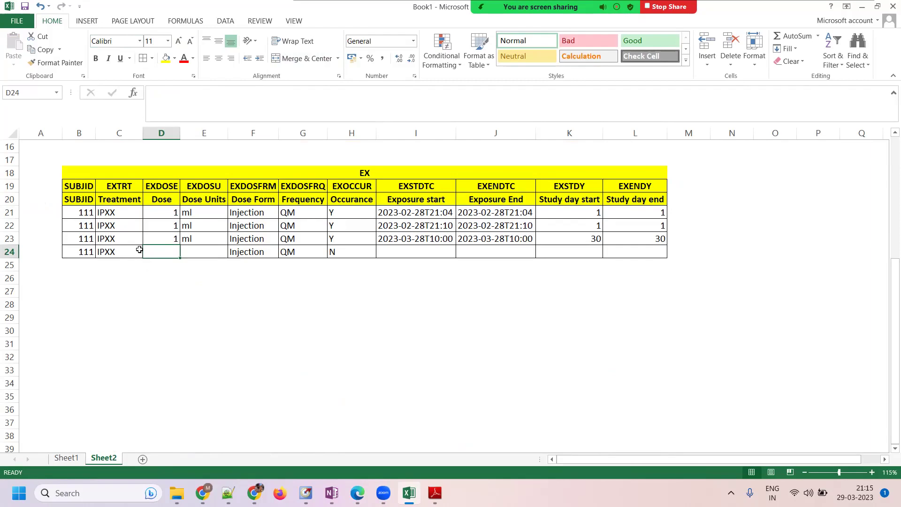
{"action": "left_click", "coordinate": [169, 217]}
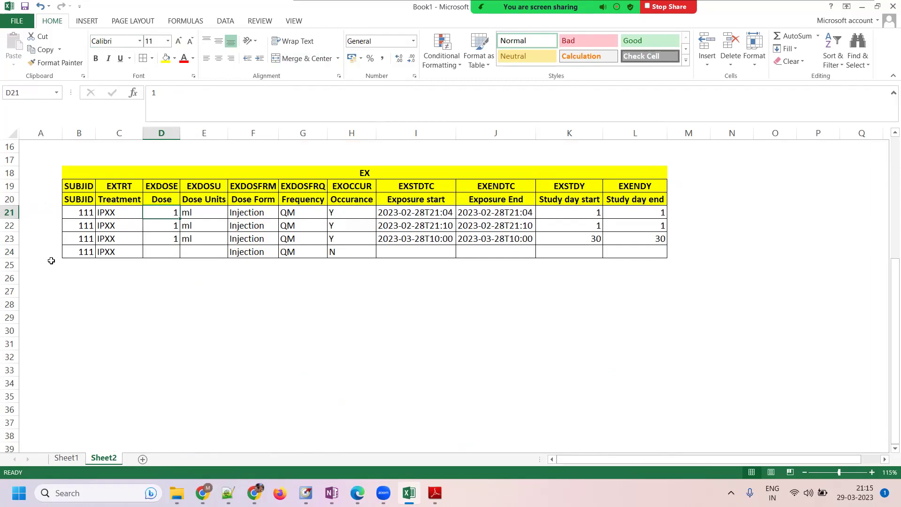
Delete the last two EX records in rows 23 and 24
{"action": "left_click", "coordinate": [9, 226]}
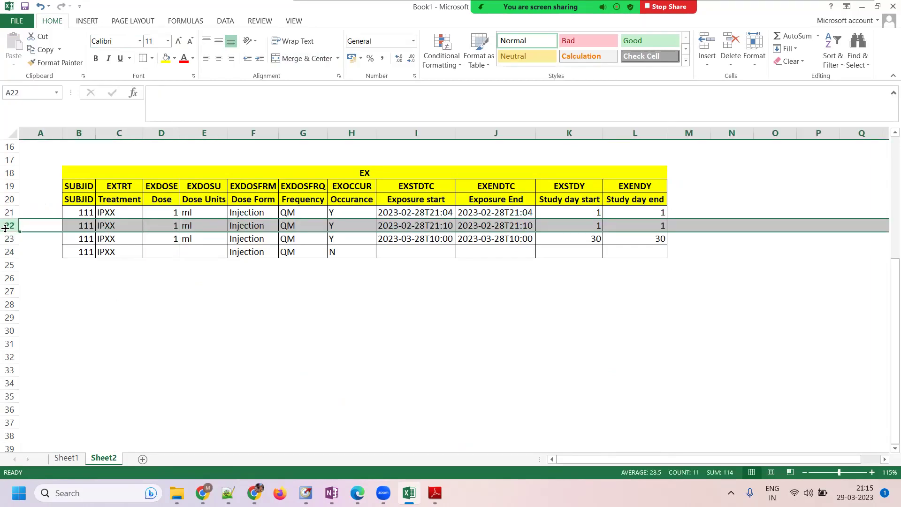
{"action": "left_click", "coordinate": [7, 238]}
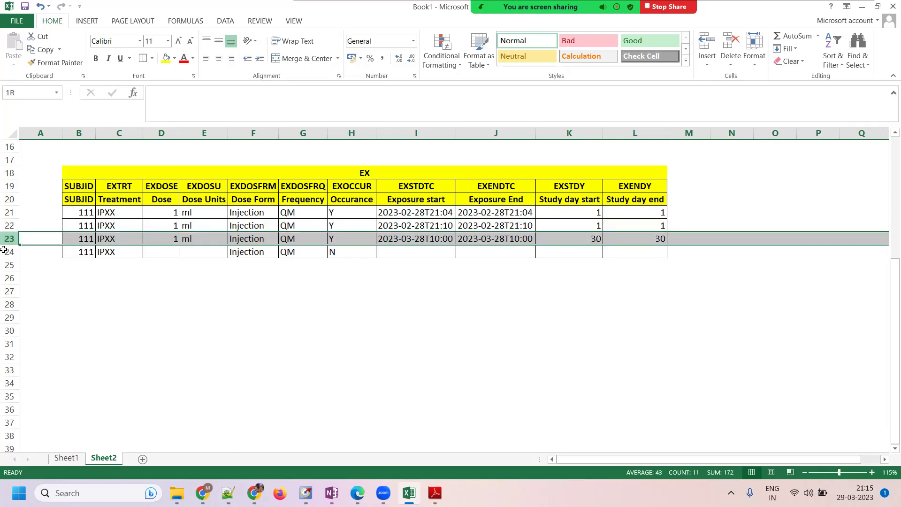
{"action": "left_click", "coordinate": [3, 249], "text": "shift"}
{"action": "right_click", "coordinate": [94, 245]}
{"action": "left_click", "coordinate": [121, 342]}
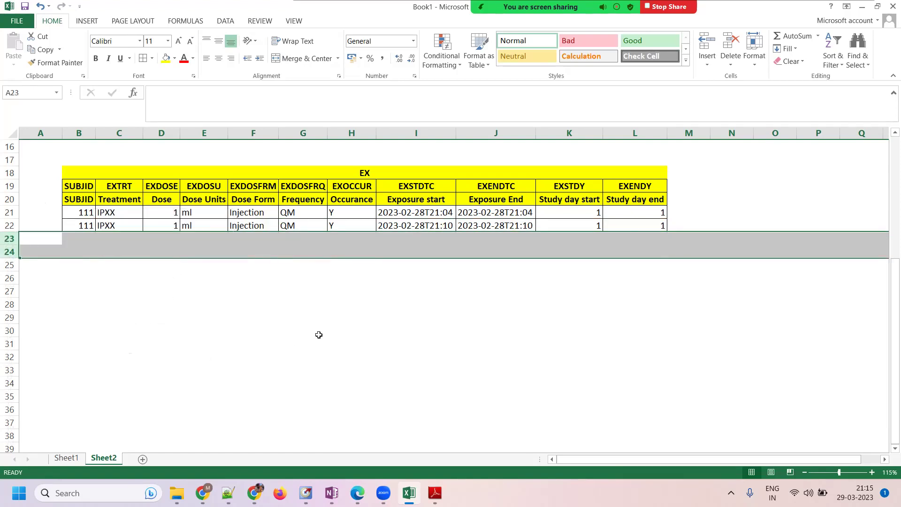
{"action": "left_click", "coordinate": [318, 335]}
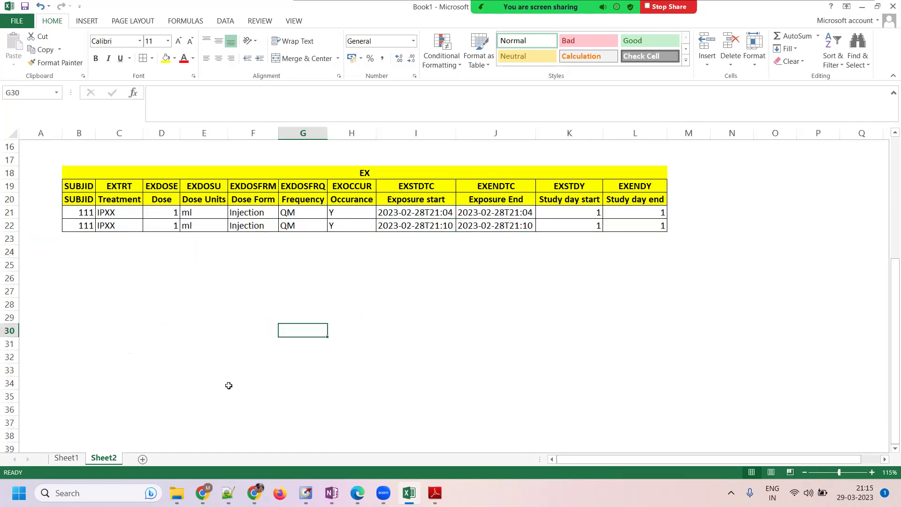
Set the first EX record in row 21 to a dose of 100 with the unit mg
{"action": "left_click", "coordinate": [170, 215]}
{"action": "type", "text": "100"}
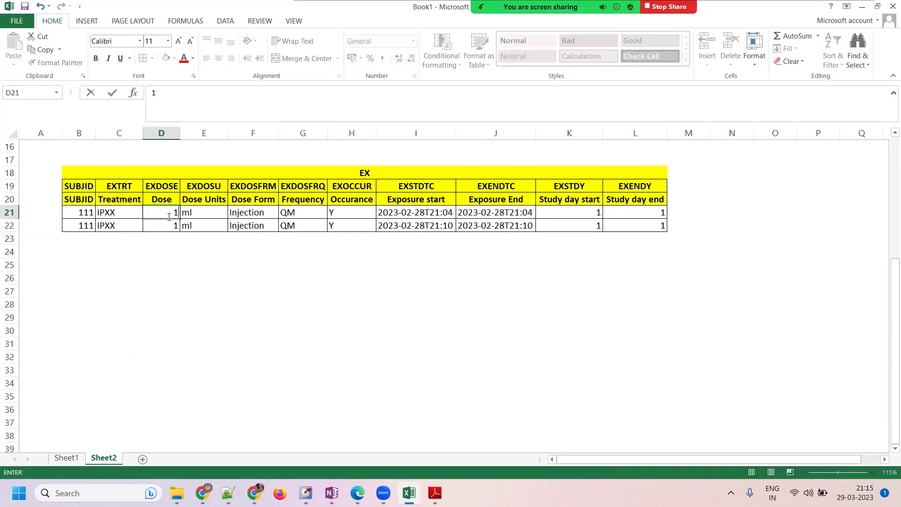
{"action": "key", "text": "Tab"}
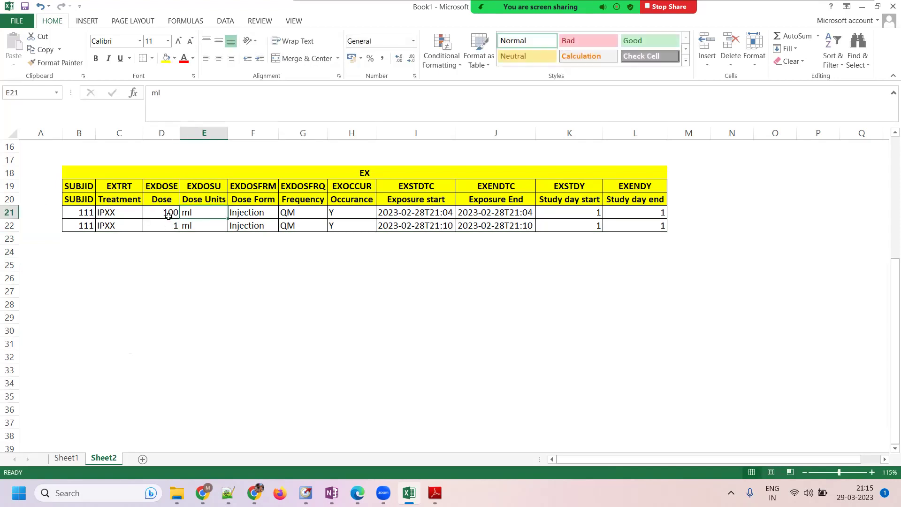
{"action": "type", "text": "mg"}
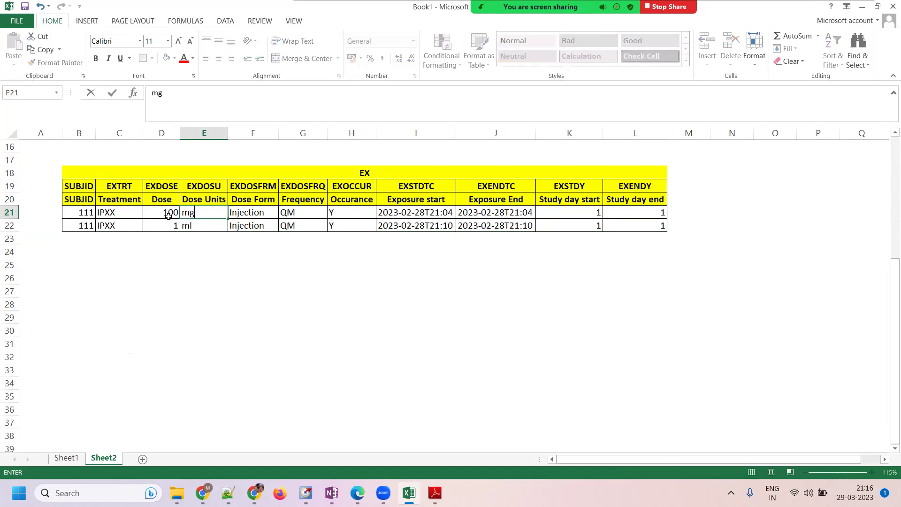
{"action": "key", "text": "Tab"}
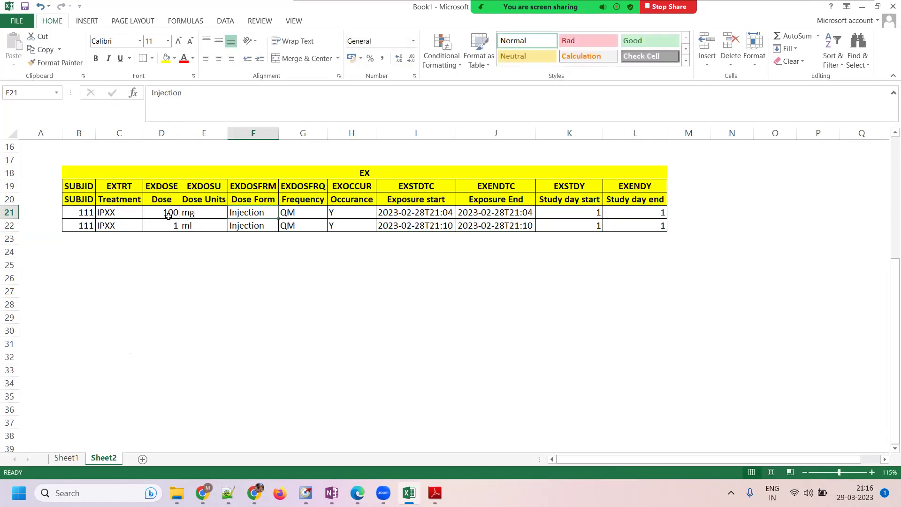
Review the remaining values of the first EX record in row 21, from dose form to study day end
{"action": "key", "text": "Tab"}
{"action": "key", "text": "Tab"}
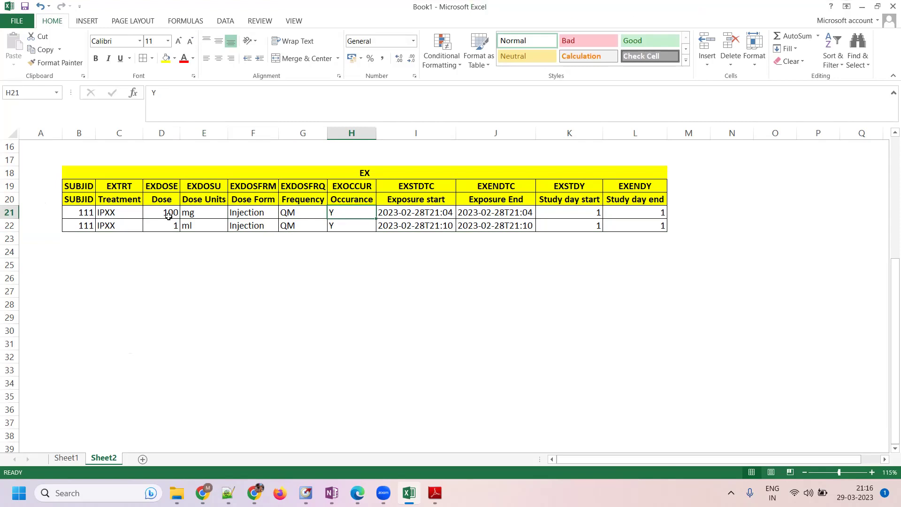
{"action": "key", "text": "Tab"}
{"action": "key", "text": "Tab"}
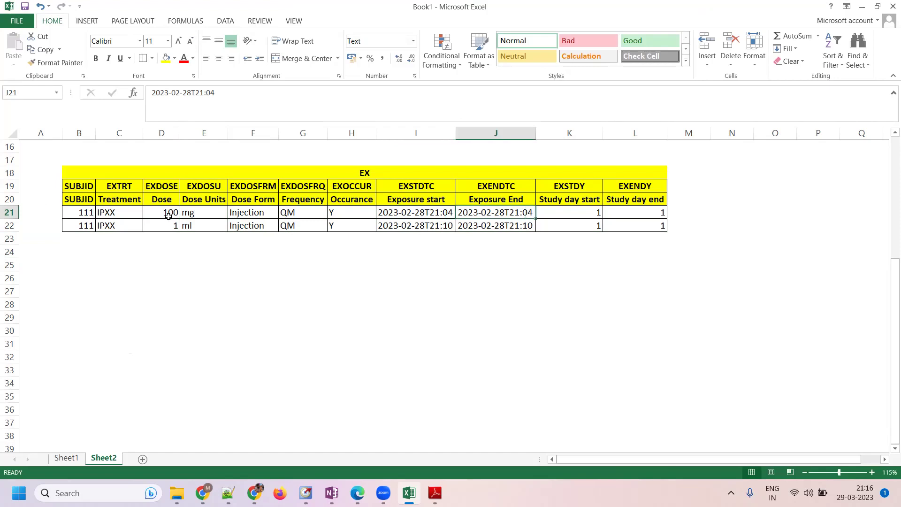
{"action": "key", "text": "Tab"}
{"action": "key", "text": "Tab"}
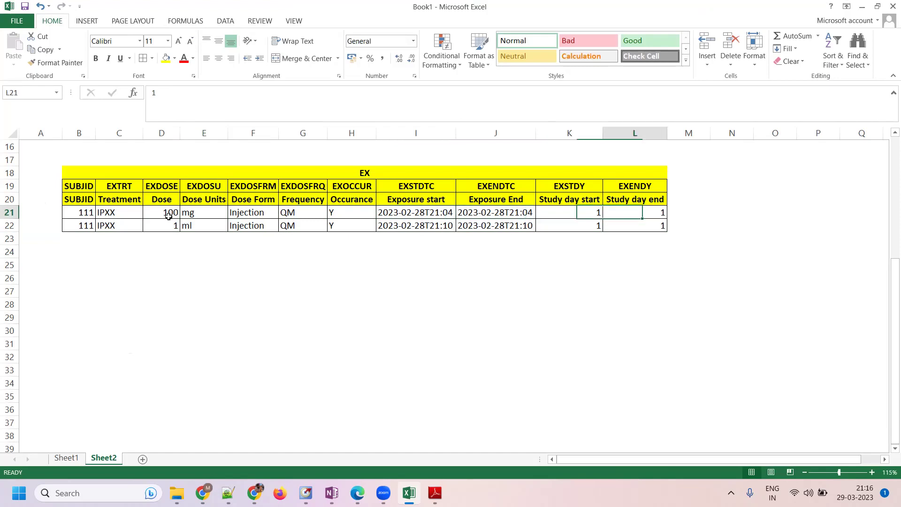
{"action": "left_click", "coordinate": [78, 214]}
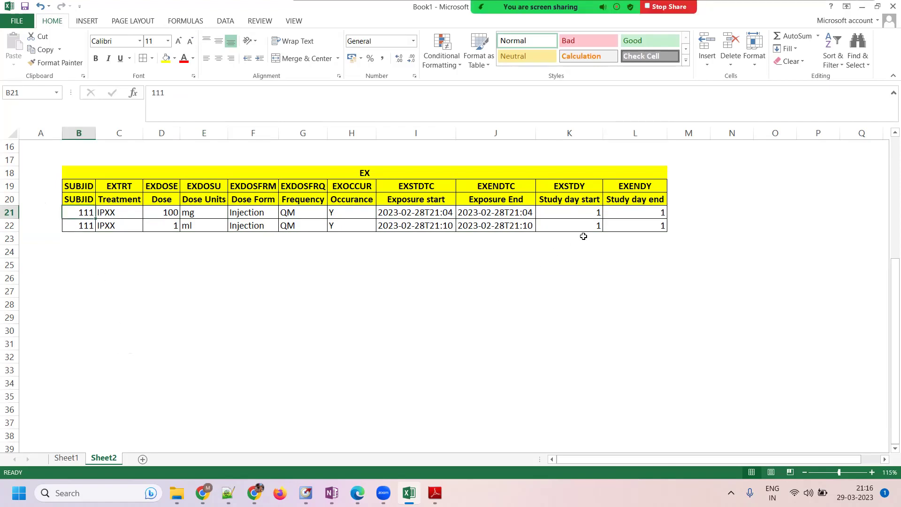
{"action": "left_click", "coordinate": [599, 213]}
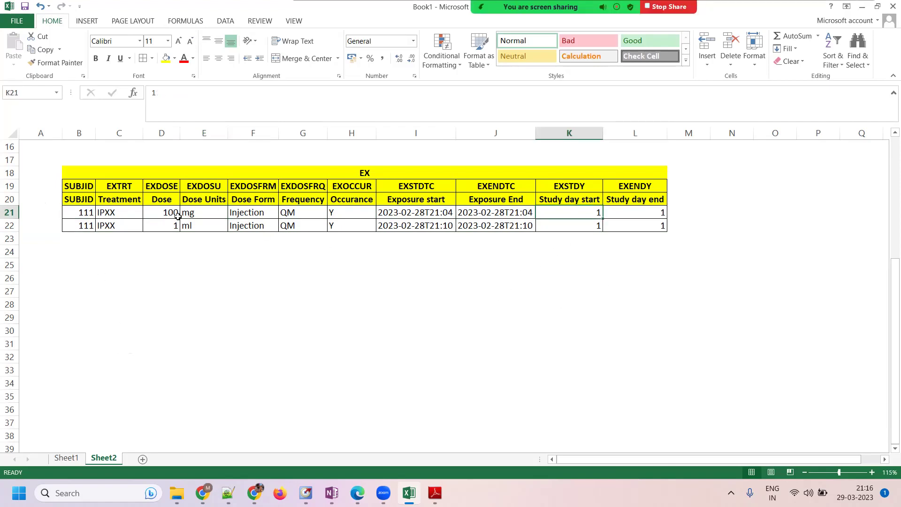
{"action": "left_click", "coordinate": [161, 210]}
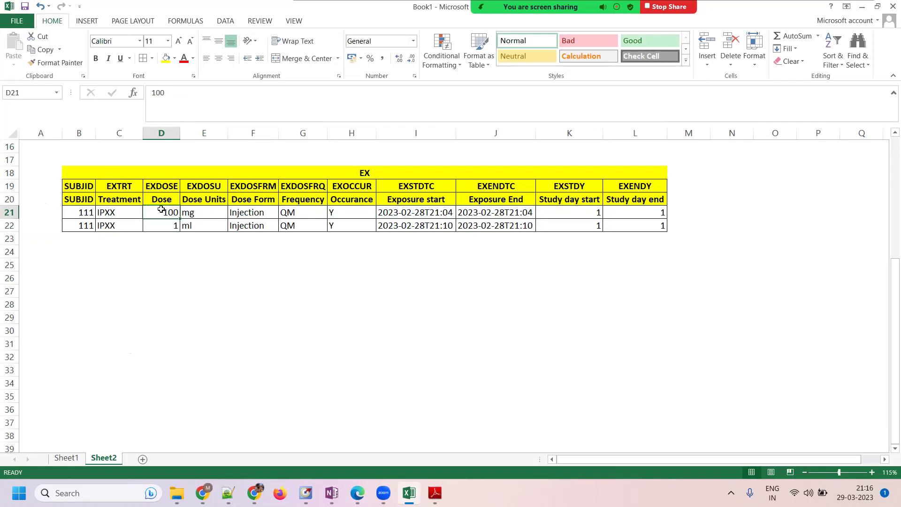
Set both the study day start and study day end of the second EX record in row 22 to 30
{"action": "scroll", "coordinate": [180, 228], "scroll_direction": "up", "scroll_amount": 3}
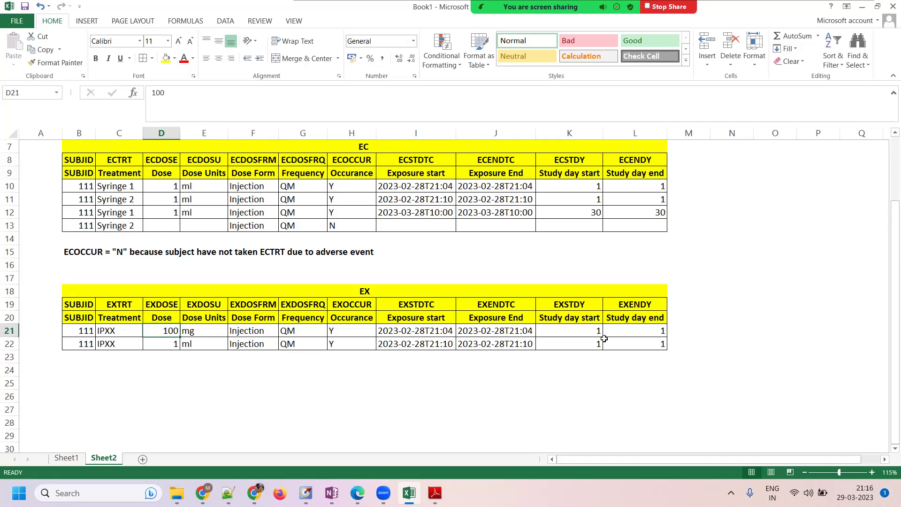
{"action": "left_click", "coordinate": [584, 344]}
{"action": "type", "text": "30"}
{"action": "key", "text": "Tab"}
{"action": "type", "text": "30"}
{"action": "key", "text": "Tab"}
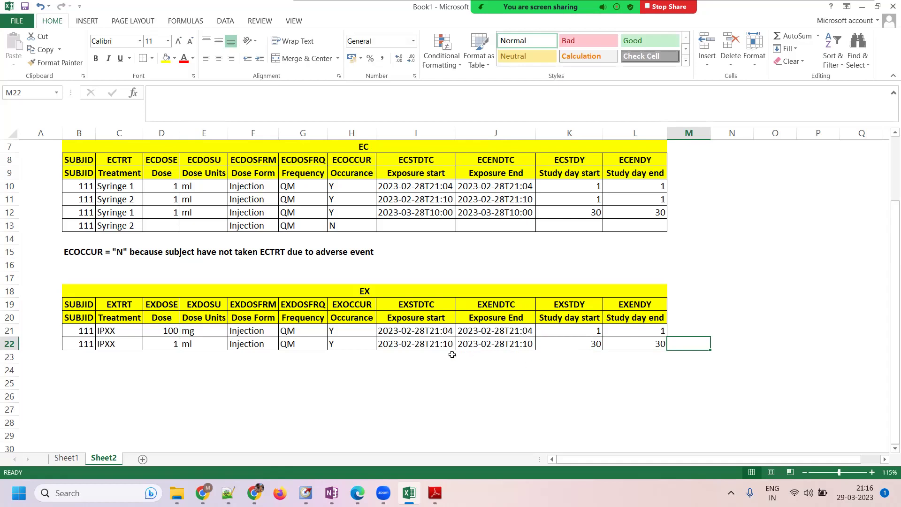
Copy the exposure start and end 2023-03-28T10:00 from EC row 12 into I22:J22 of the EX table
{"action": "left_click", "coordinate": [432, 216]}
{"action": "left_click", "coordinate": [486, 217], "text": "ctrl"}
{"action": "key", "text": "ctrl+c"}
{"action": "left_click", "coordinate": [426, 344]}
{"action": "key", "text": "ctrl+v"}
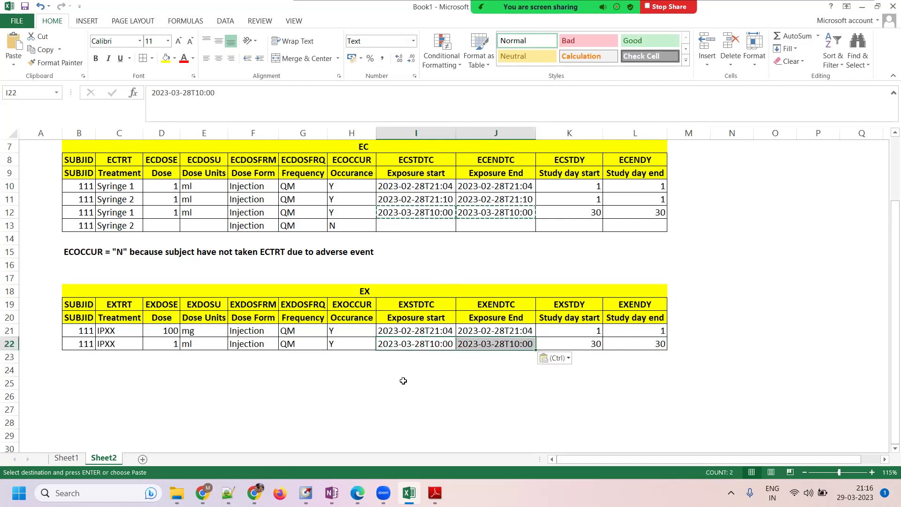
Set the second EX record in row 22 to a dose of 50 with the unit mg
{"action": "left_click", "coordinate": [163, 344]}
{"action": "type", "text": "50"}
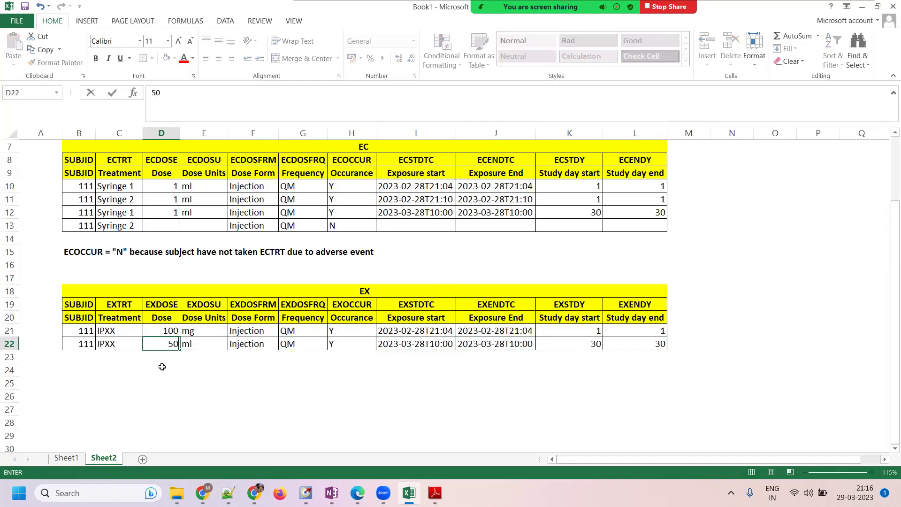
{"action": "key", "text": "Tab"}
{"action": "type", "text": "mg"}
{"action": "key", "text": "Tab"}
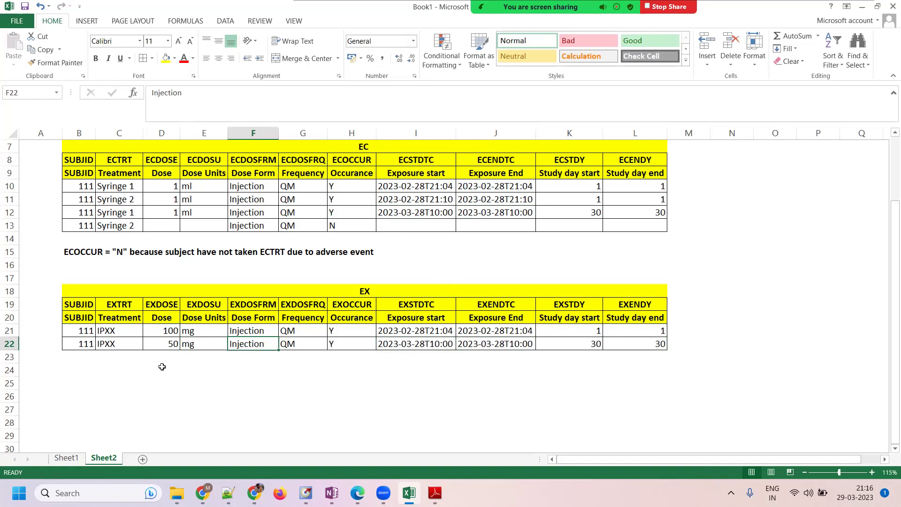
Check the intervention group's Syringe 1 dose in the dose summary
{"action": "scroll", "coordinate": [211, 360], "scroll_direction": "up", "scroll_amount": 2}
{"action": "left_click", "coordinate": [486, 161]}
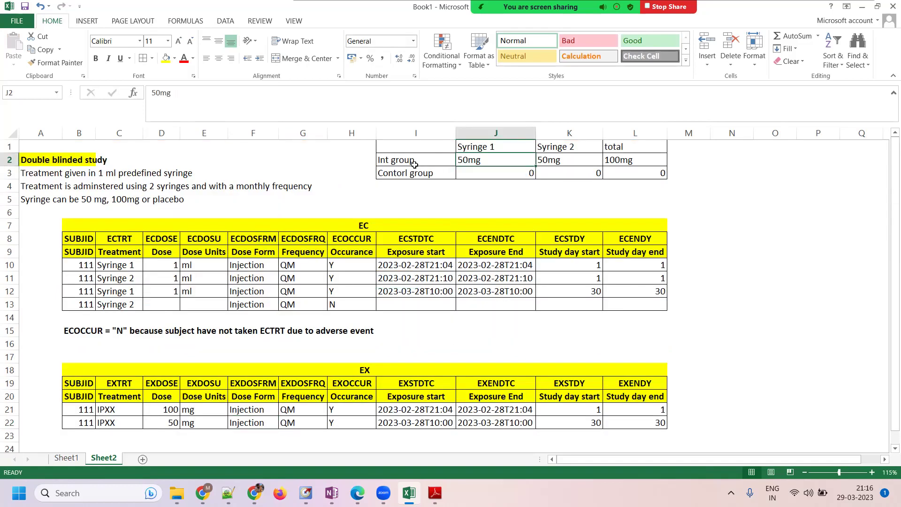
{"action": "left_click", "coordinate": [415, 165]}
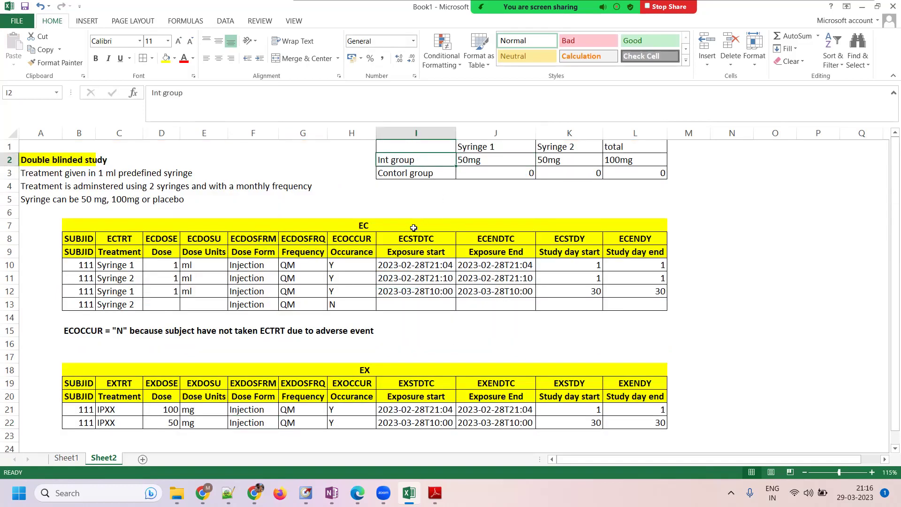
Review the EC treatment entries in the placebo controlled and double dummy examples on Sheet1, returning to Sheet2
{"action": "left_click", "coordinate": [68, 458]}
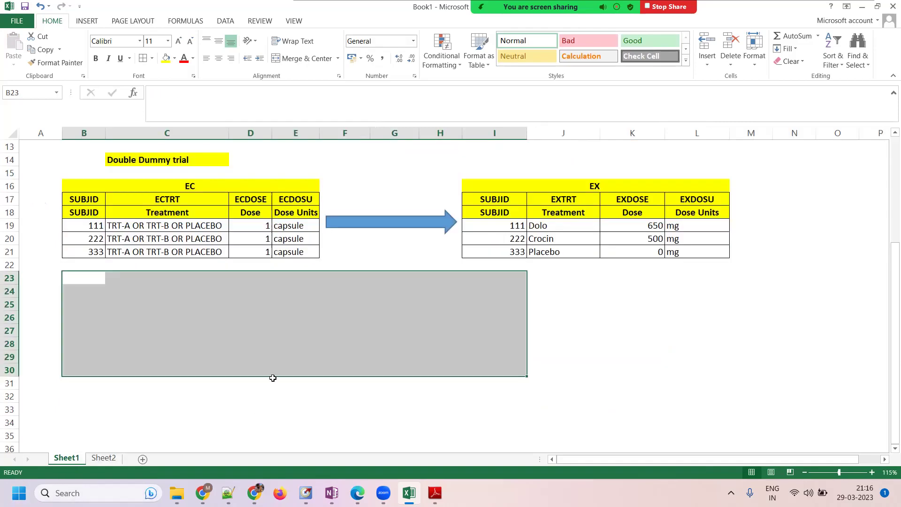
{"action": "left_click", "coordinate": [275, 361]}
{"action": "scroll", "coordinate": [402, 437], "scroll_direction": "up", "scroll_amount": 4}
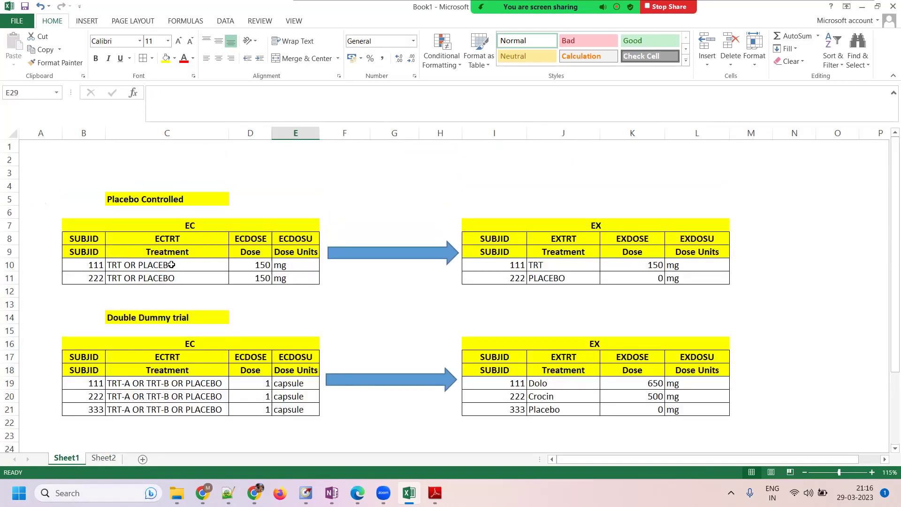
{"action": "left_click", "coordinate": [171, 265]}
{"action": "left_click", "coordinate": [184, 374]}
{"action": "left_click", "coordinate": [188, 388]}
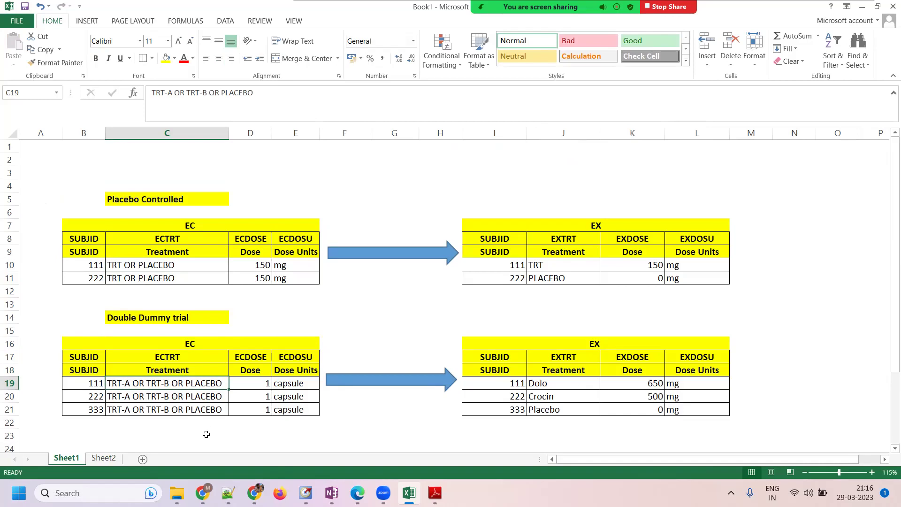
{"action": "left_click", "coordinate": [99, 459]}
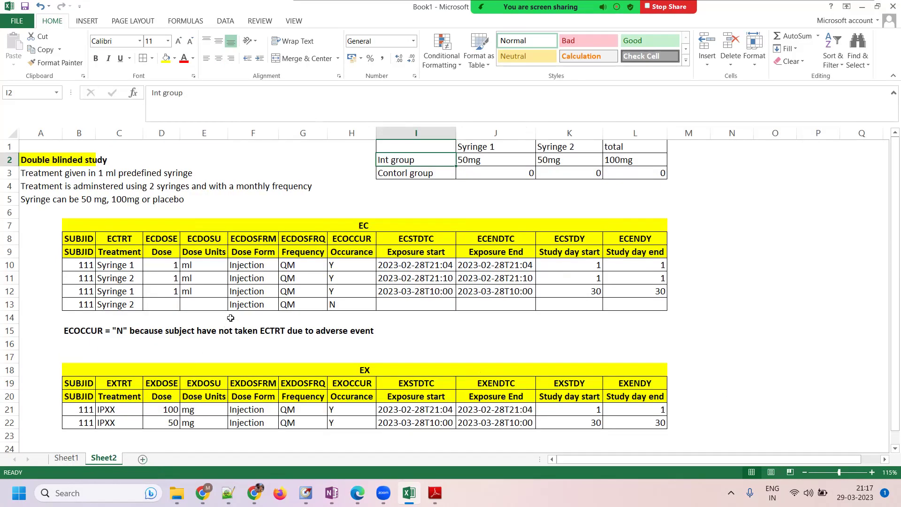
Compare the EC exposure records and intervention group doses with the EX table, focusing on the row 22 dose and unit
{"action": "left_click", "coordinate": [395, 294]}
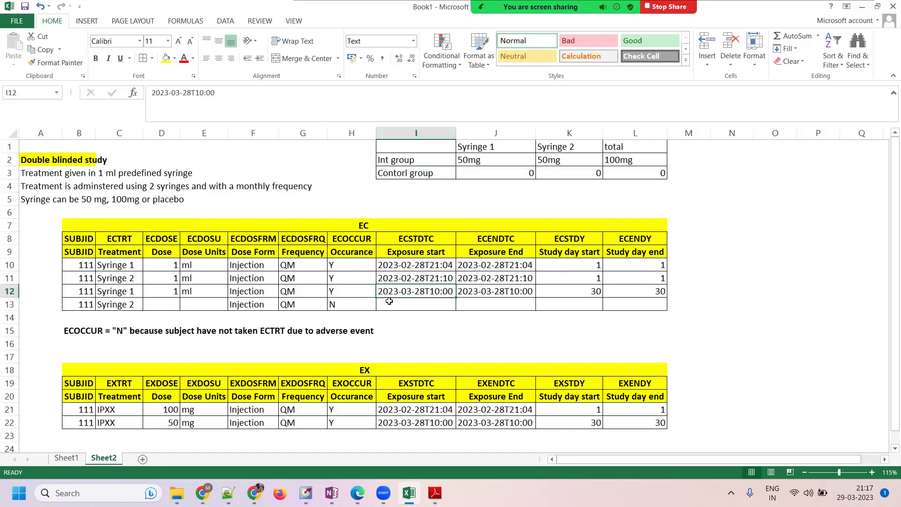
{"action": "left_click", "coordinate": [406, 161]}
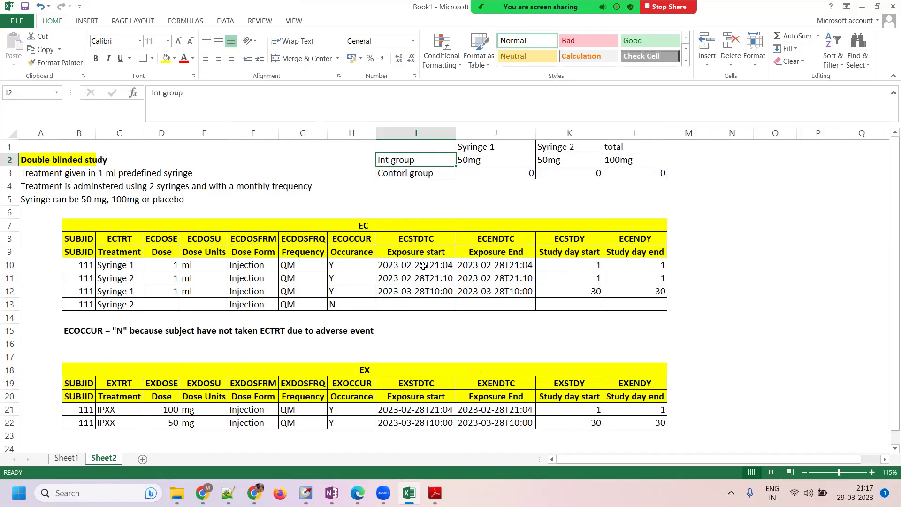
{"action": "left_click", "coordinate": [539, 157]}
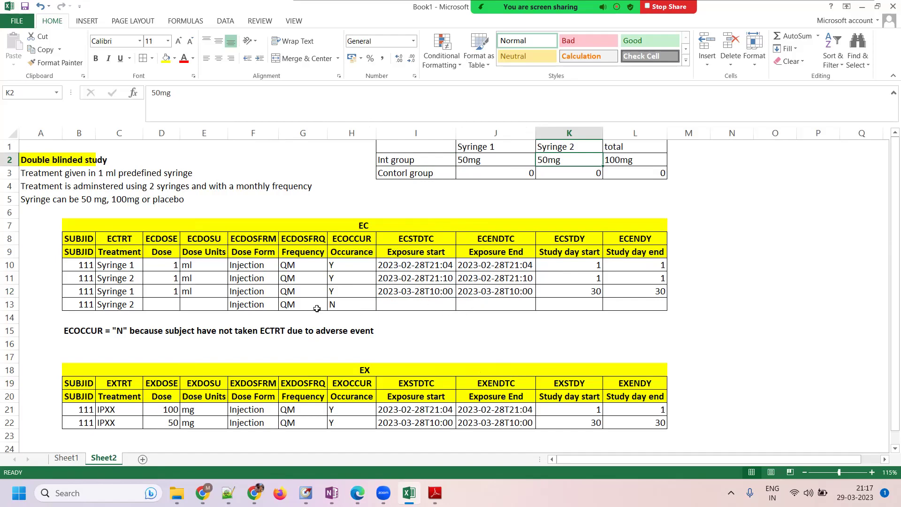
{"action": "scroll", "coordinate": [317, 308], "scroll_direction": "down", "scroll_amount": 1}
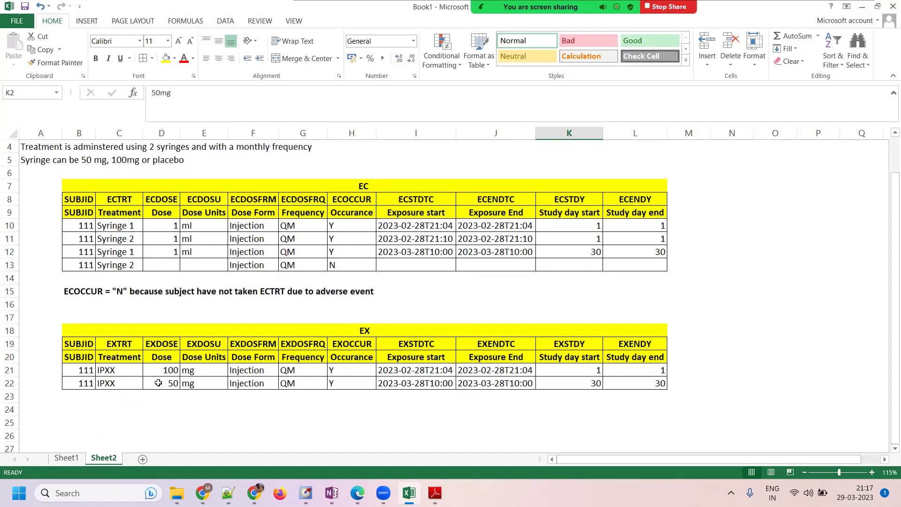
{"action": "left_click", "coordinate": [170, 383]}
{"action": "left_click", "coordinate": [193, 382]}
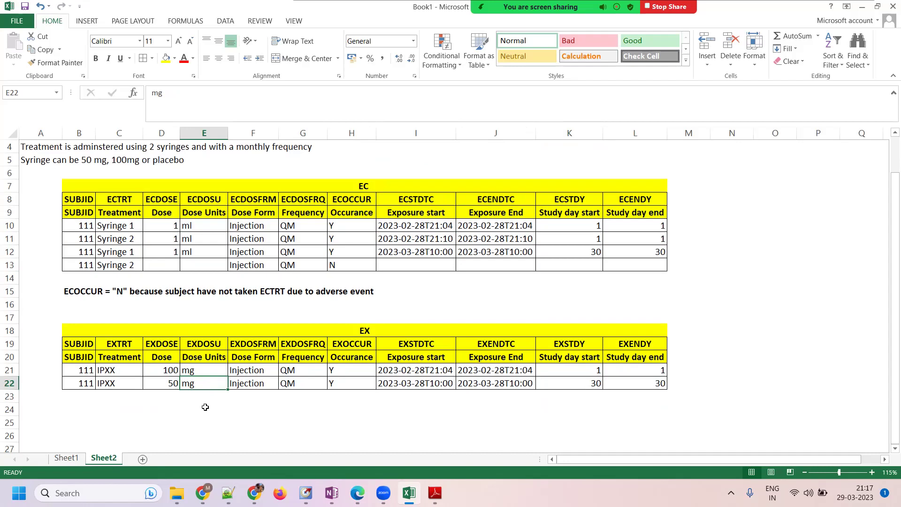
{"action": "left_click_drag", "start_coordinate": [79, 334], "coordinate": [493, 378]}
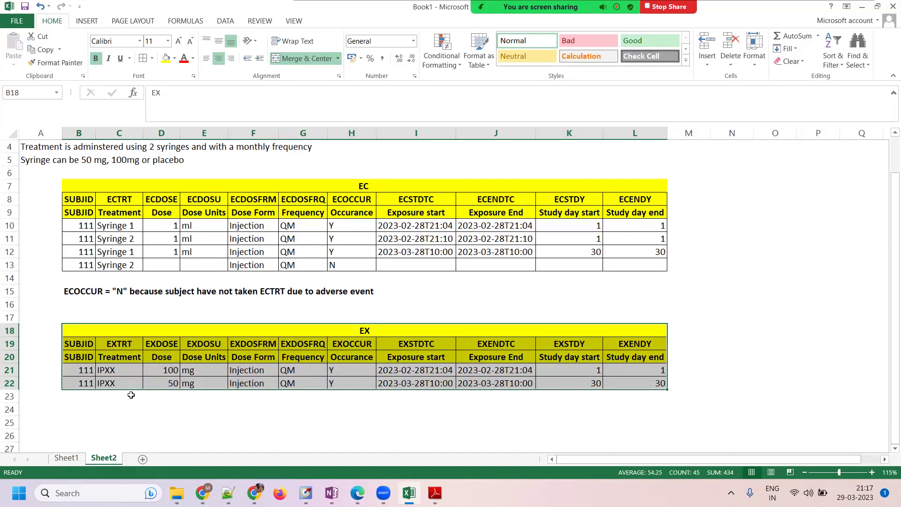
{"action": "left_click", "coordinate": [129, 383]}
{"action": "key", "text": "Right"}
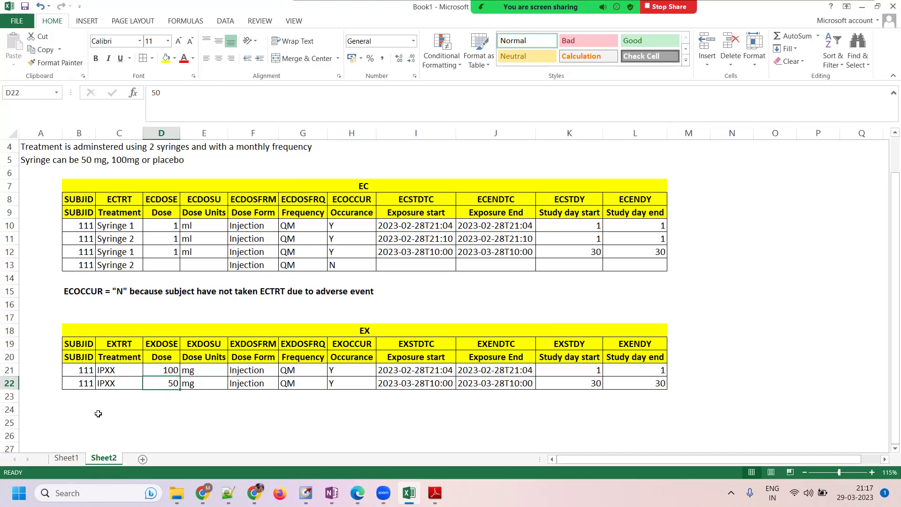
Enter the note RELREC in B24 and "EX and EC" in B25 below the EX table
{"action": "left_click", "coordinate": [78, 411]}
{"action": "type", "text": "RELREC"}
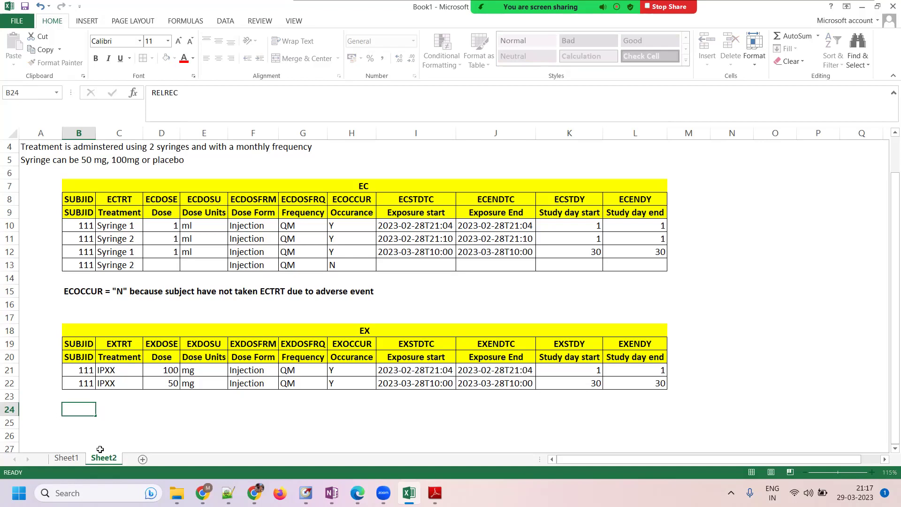
{"action": "key", "text": "Return"}
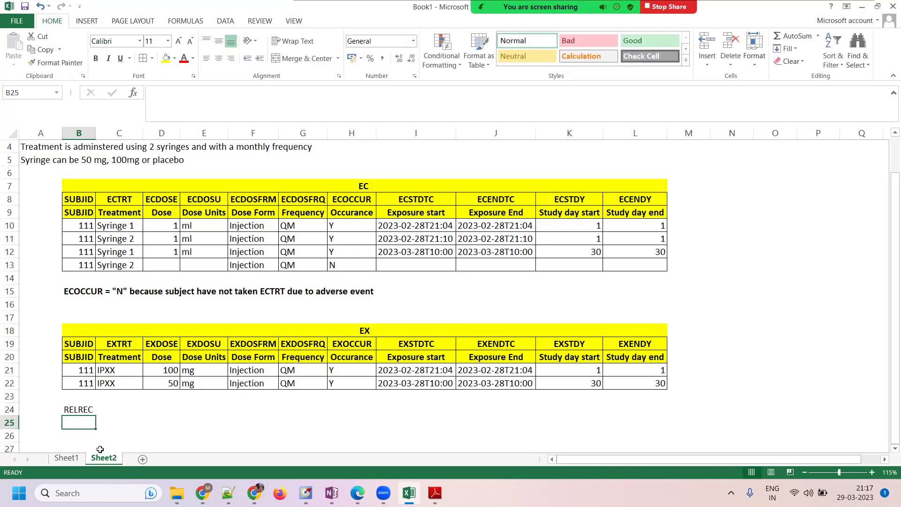
{"action": "type", "text": "EX and"}
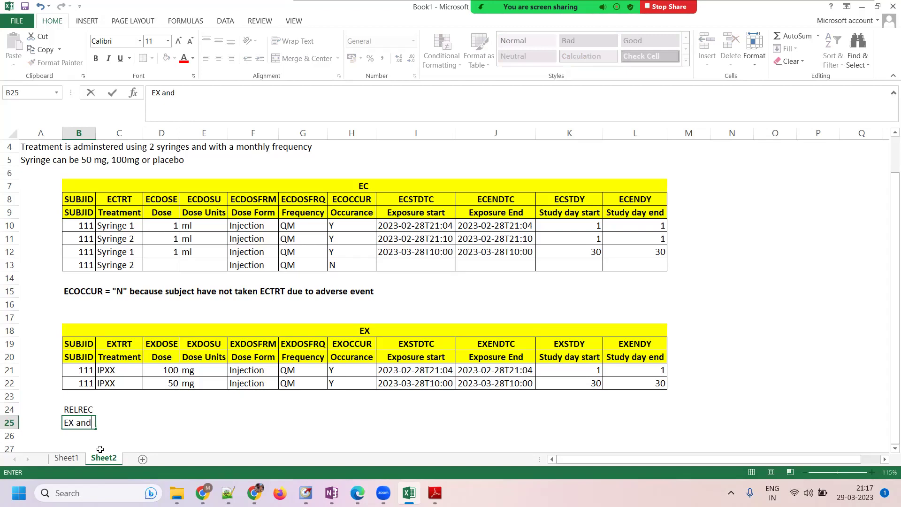
{"action": "type", "text": " EC"}
{"action": "key", "text": "Tab"}
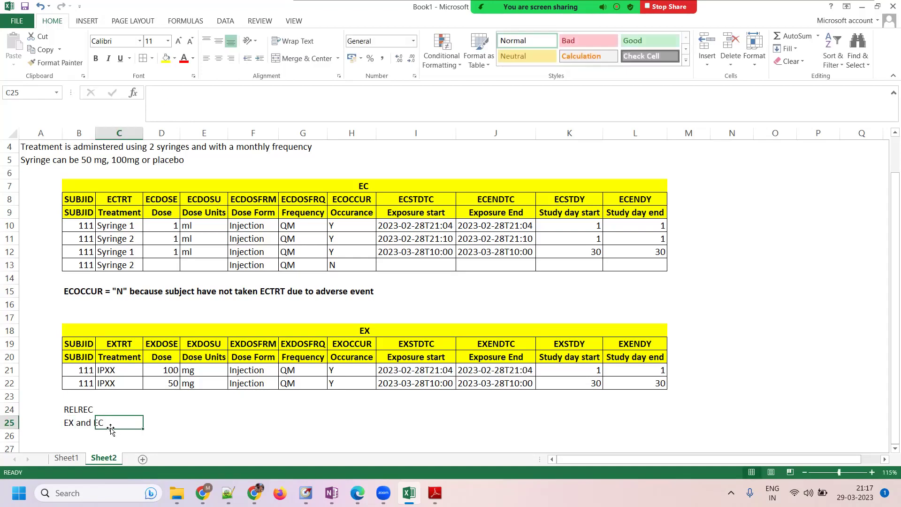
{"action": "left_click", "coordinate": [60, 426]}
{"action": "left_click", "coordinate": [75, 425]}
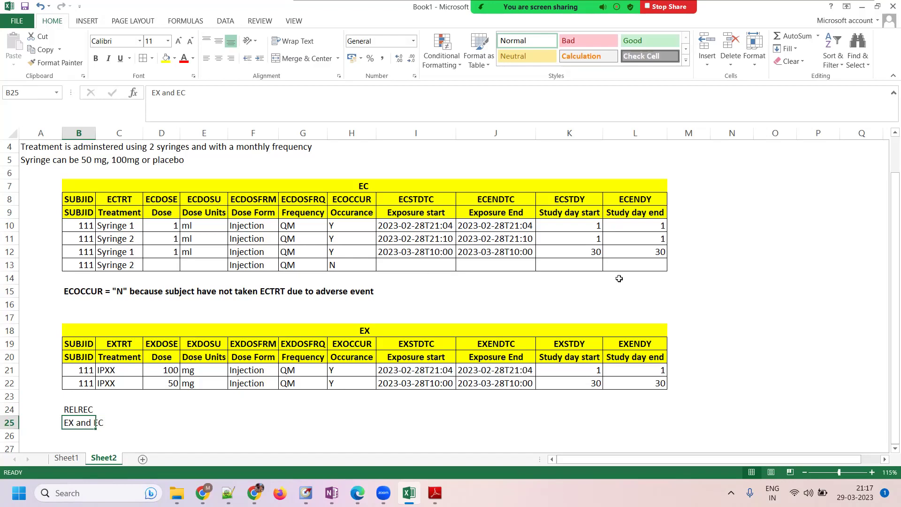
Compare the EC and EX treatment values in the placebo controlled and double dummy examples on Sheet1
{"action": "left_click", "coordinate": [579, 246]}
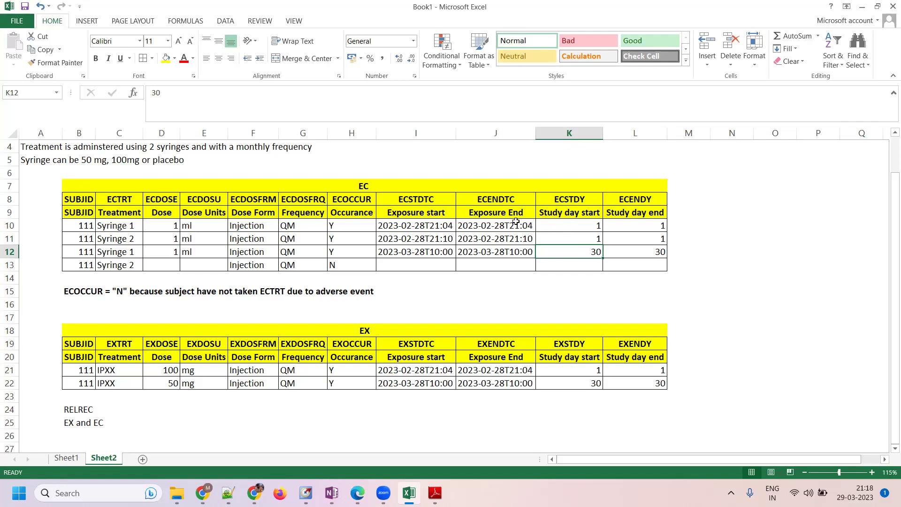
{"action": "left_click", "coordinate": [79, 459]}
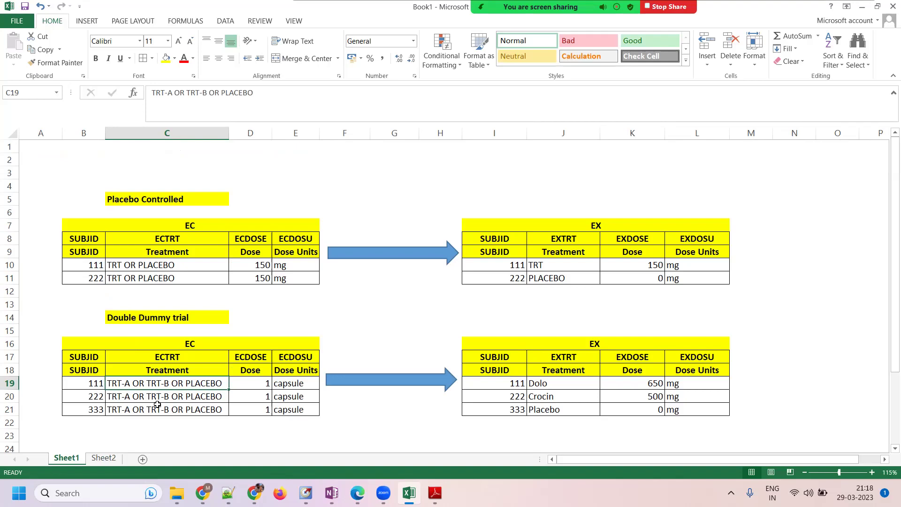
{"action": "left_click", "coordinate": [142, 266]}
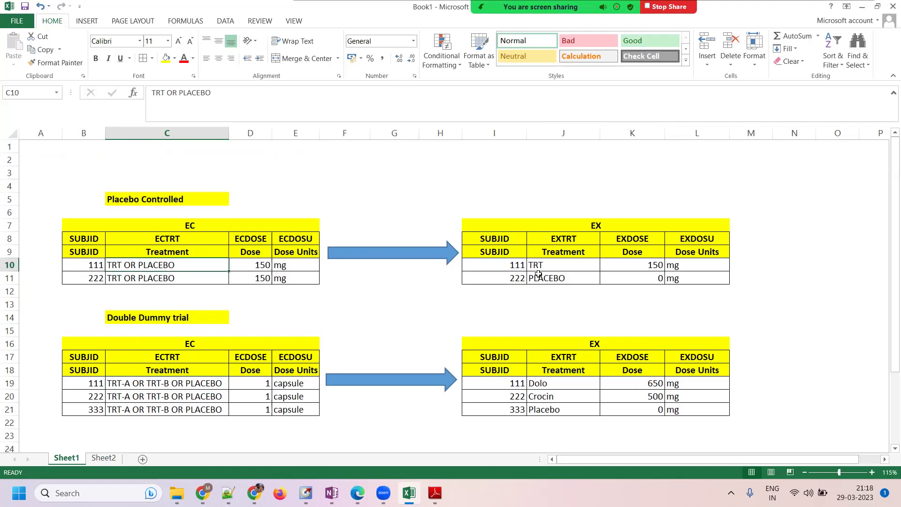
{"action": "left_click_drag", "start_coordinate": [544, 265], "coordinate": [541, 280]}
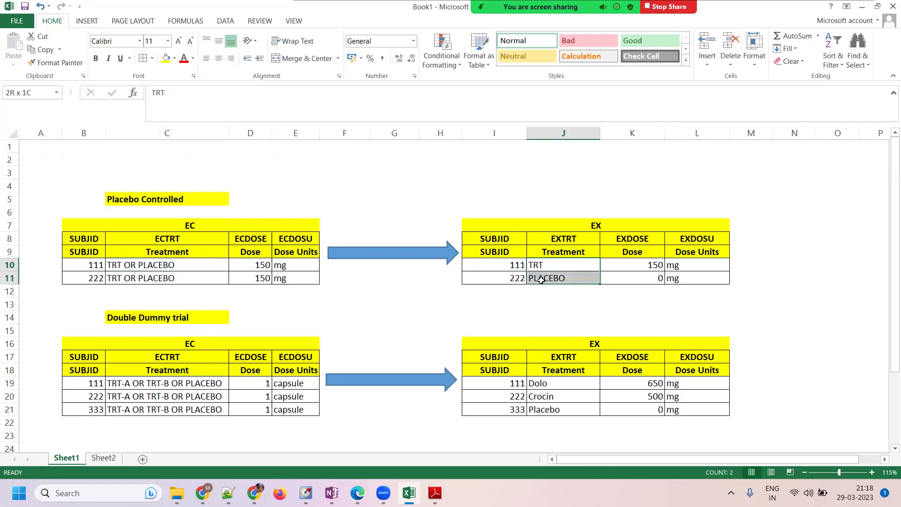
{"action": "left_click", "coordinate": [165, 316]}
{"action": "left_click_drag", "start_coordinate": [145, 384], "coordinate": [161, 411]}
{"action": "left_click", "coordinate": [559, 390]}
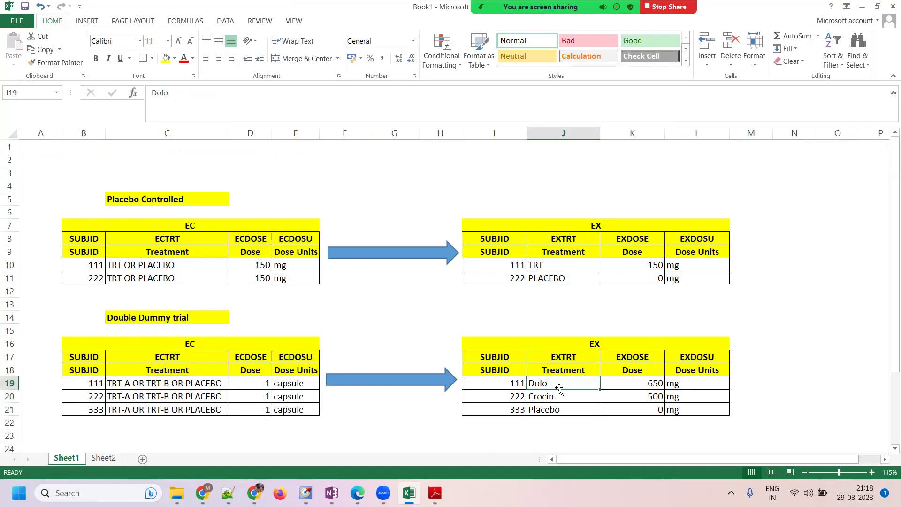
Change the font colour of the occurrence value N in EC cell H13 on Sheet2 to red
{"action": "left_click", "coordinate": [107, 458]}
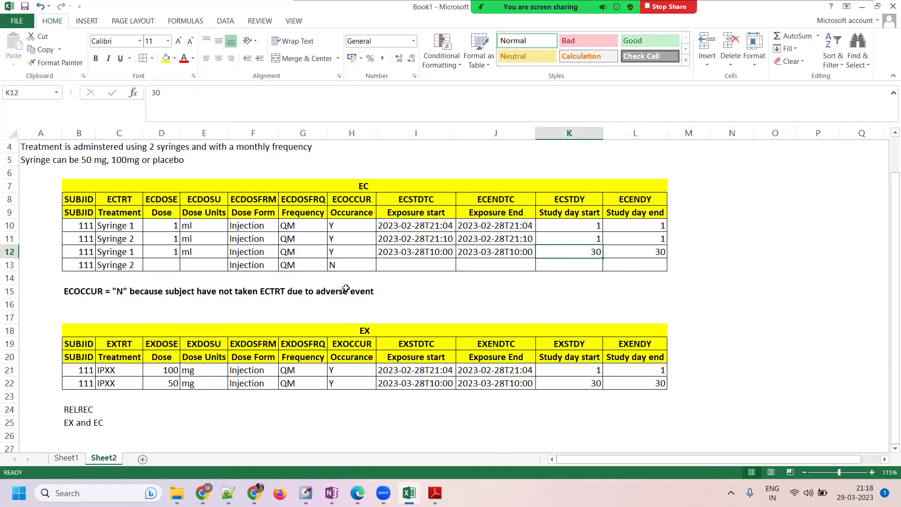
{"action": "left_click", "coordinate": [227, 250]}
{"action": "left_click", "coordinate": [243, 262]}
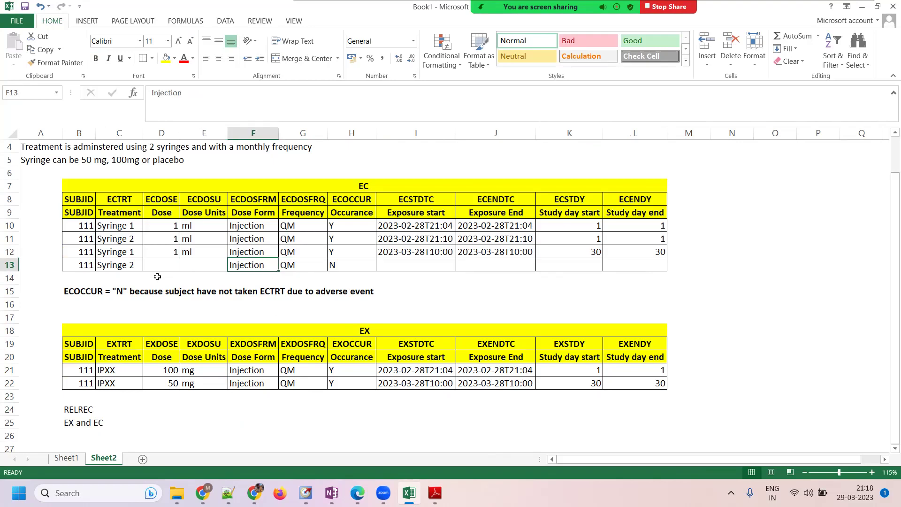
{"action": "left_click", "coordinate": [365, 260]}
{"action": "left_click", "coordinate": [184, 58]}
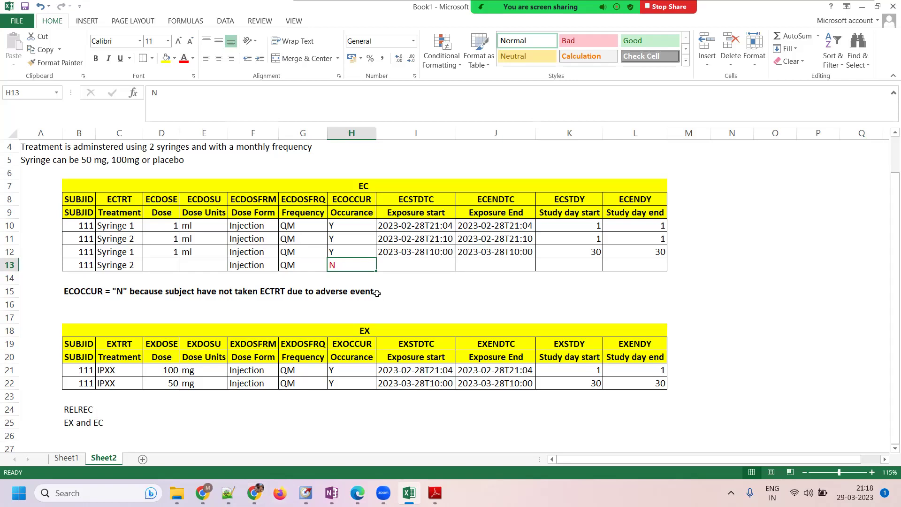
Change the font colour of the second EX record's dose in D22 to red
{"action": "left_click_drag", "start_coordinate": [172, 373], "coordinate": [171, 382]}
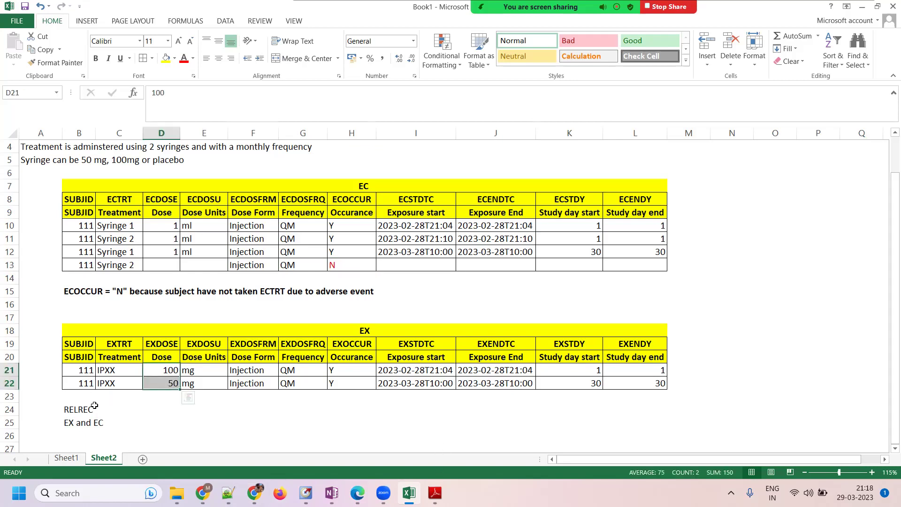
{"action": "left_click", "coordinate": [149, 383]}
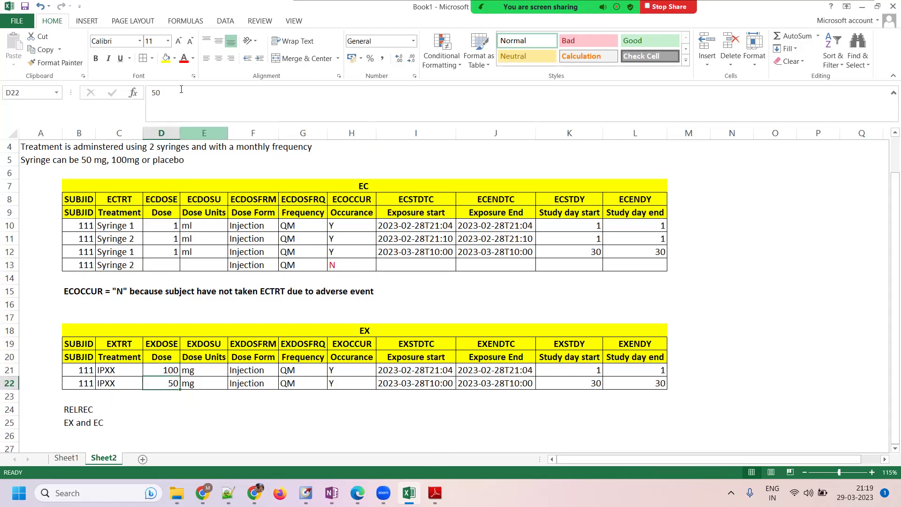
{"action": "left_click", "coordinate": [184, 58]}
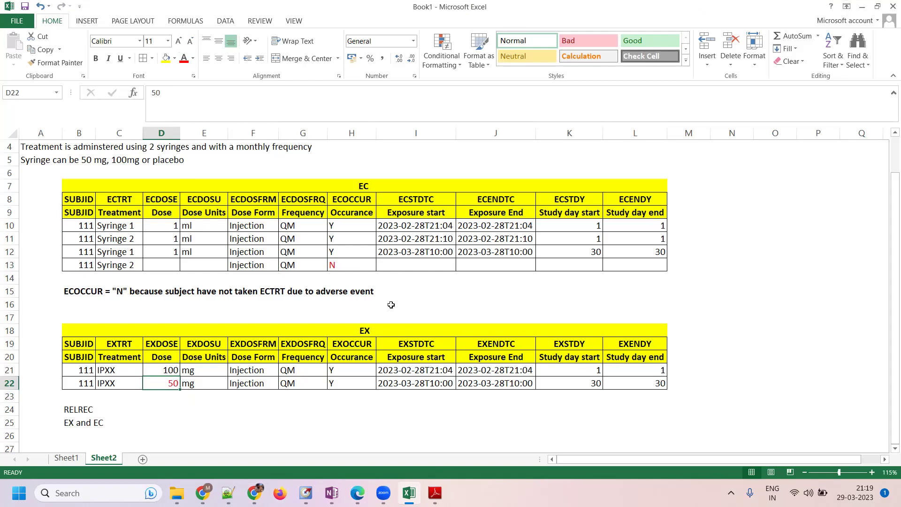
Save the workbook in the Interventions folder on the computer as "EX and EX VD and difference"
{"action": "key", "text": "ctrl+s"}
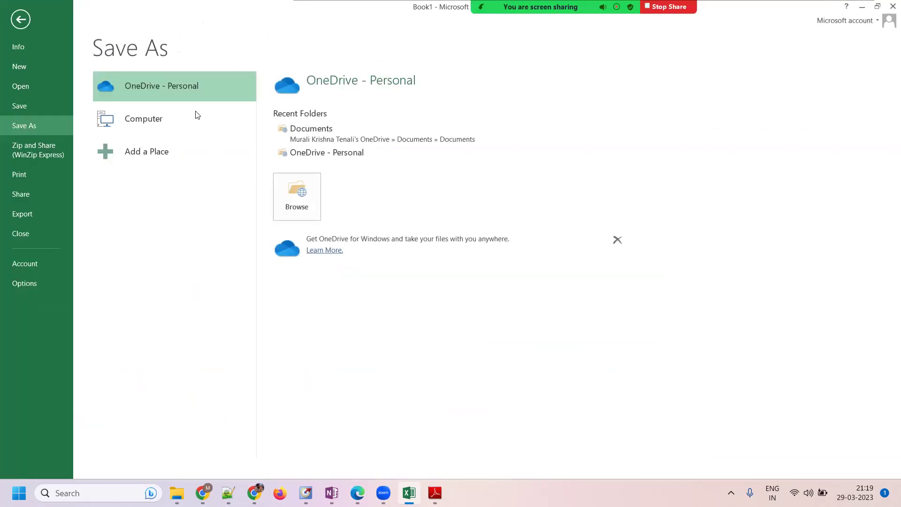
{"action": "left_click", "coordinate": [129, 118]}
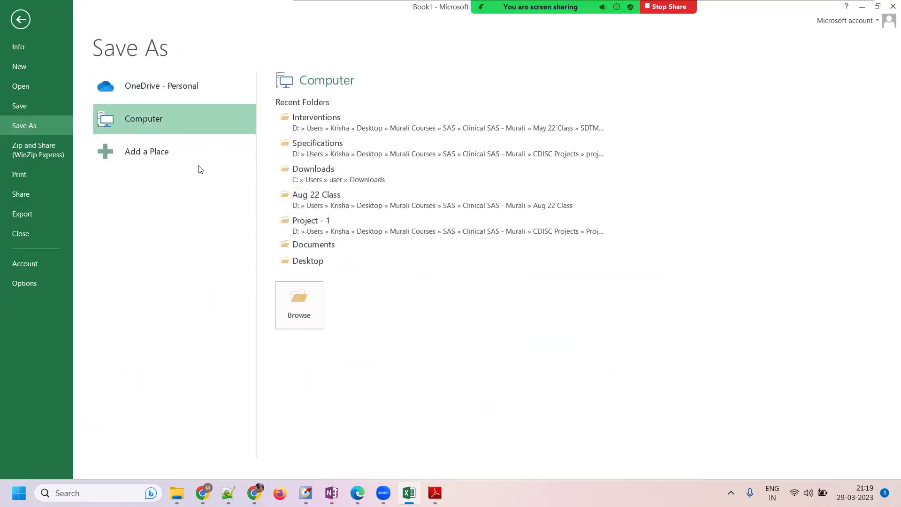
{"action": "left_click", "coordinate": [345, 131]}
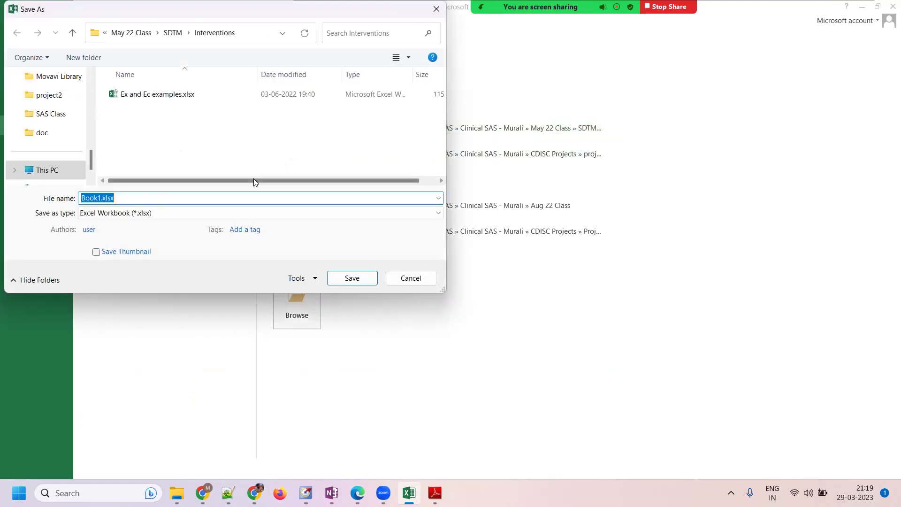
{"action": "type", "text": "EX and"}
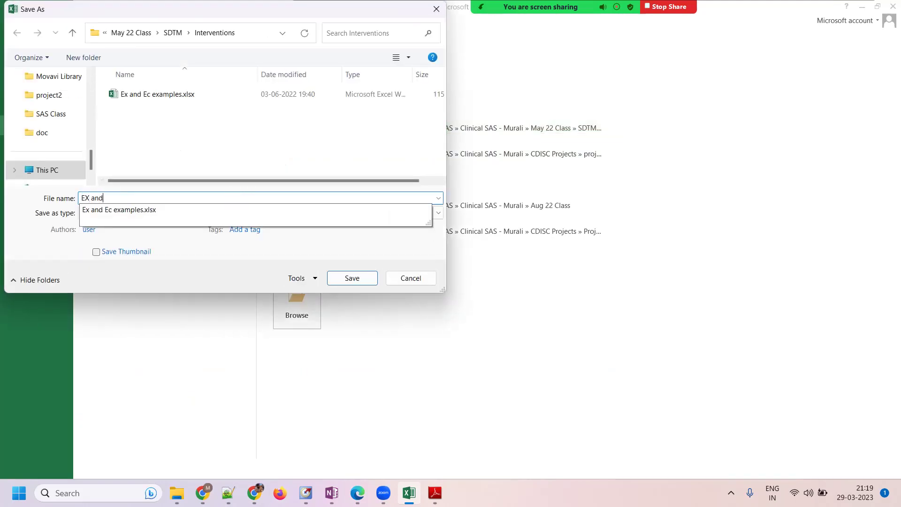
{"action": "type", "text": " EX "}
{"action": "type", "text": "VD and adifferen"}
{"action": "key", "text": "BackSpace"}
{"action": "key", "text": "BackSpace"}
{"action": "key", "text": "BackSpace"}
{"action": "type", "text": "difference"}
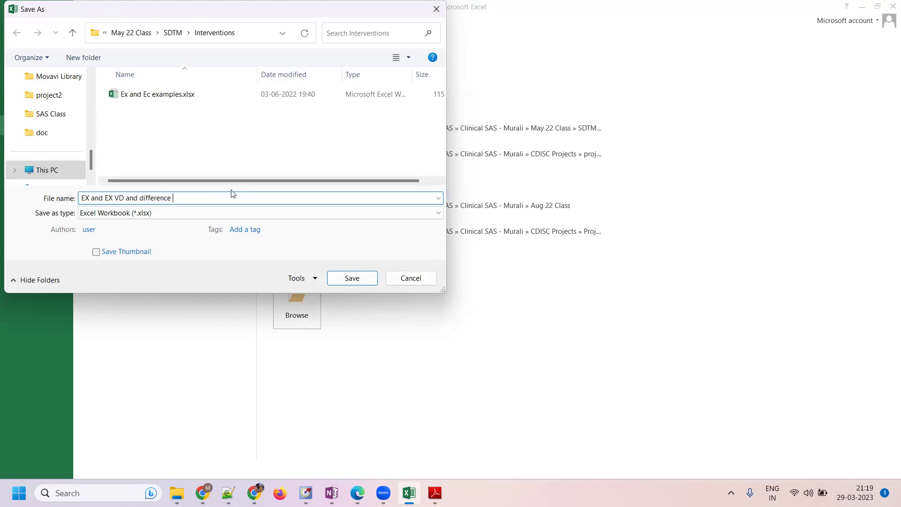
{"action": "left_click", "coordinate": [371, 282]}
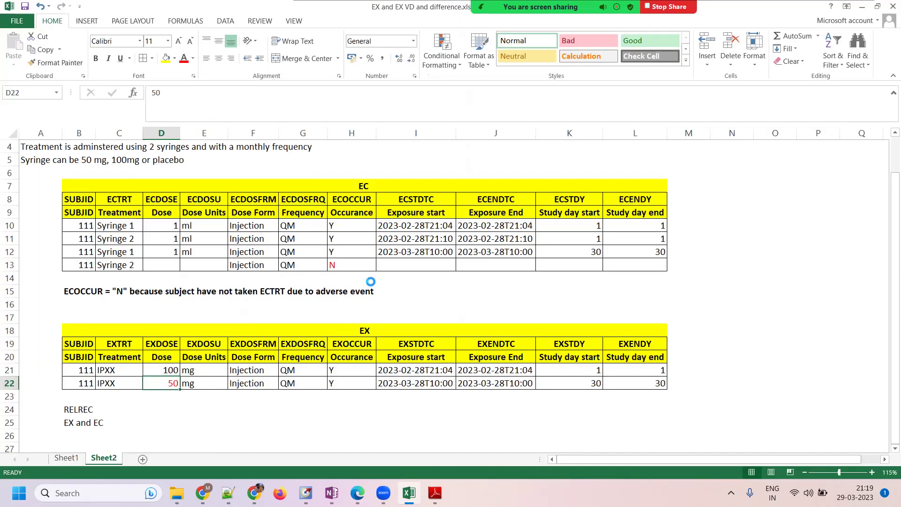
Switch to OneNote and browse the Clinical SAS Notes pages from Substance Use (SU) to Exposure as collected (EC)
{"action": "left_click", "coordinate": [67, 458]}
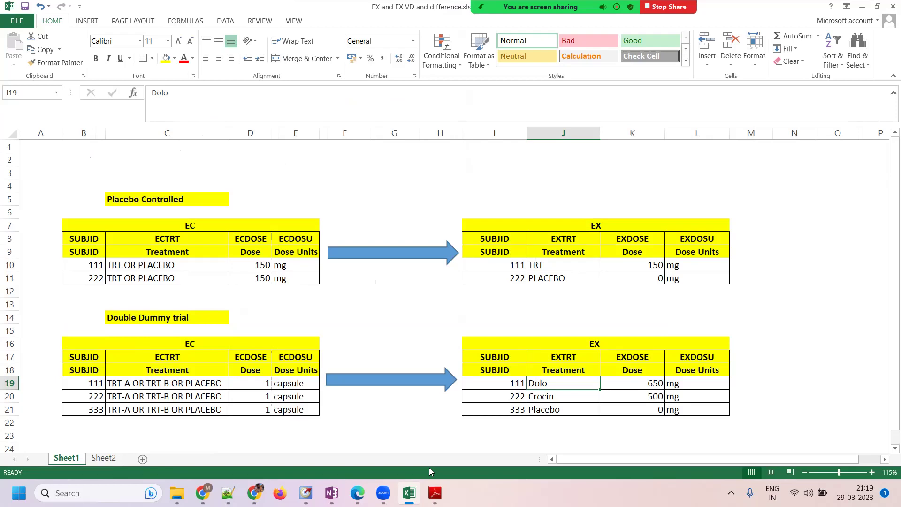
{"action": "left_click", "coordinate": [332, 493]}
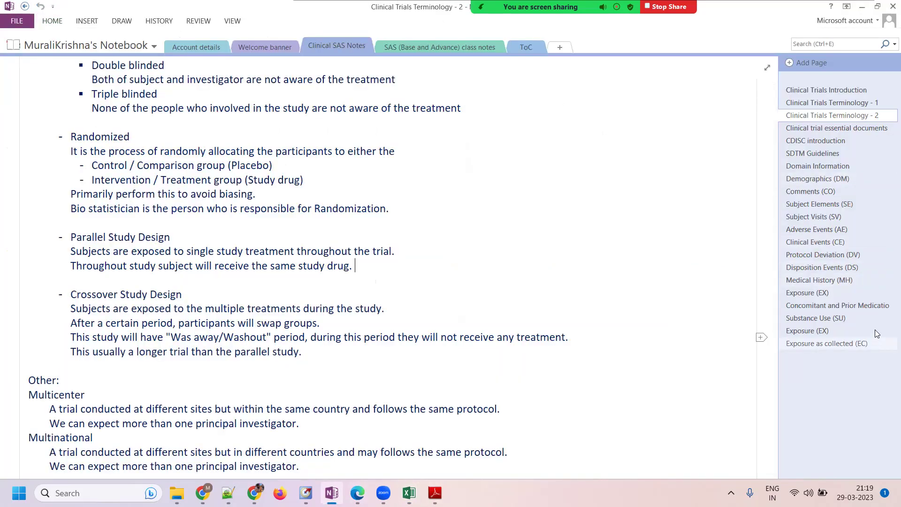
{"action": "left_click", "coordinate": [843, 317]}
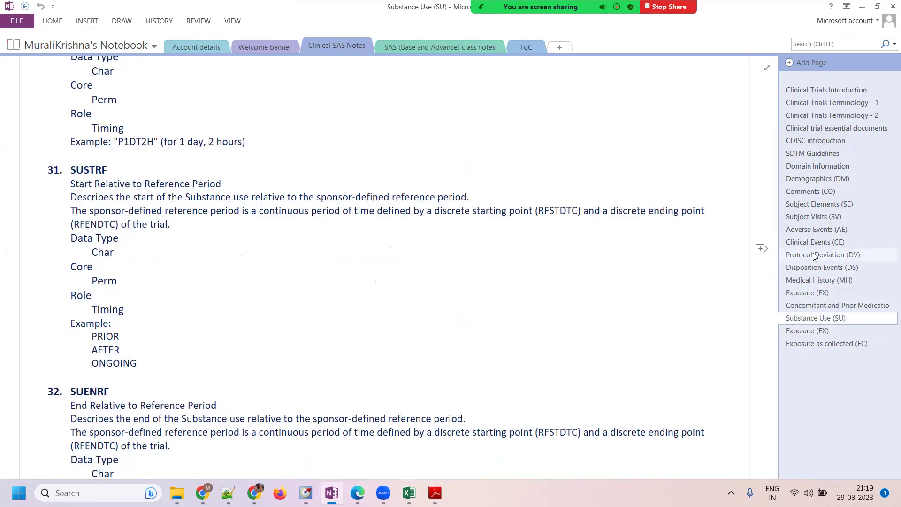
{"action": "left_click", "coordinate": [806, 306]}
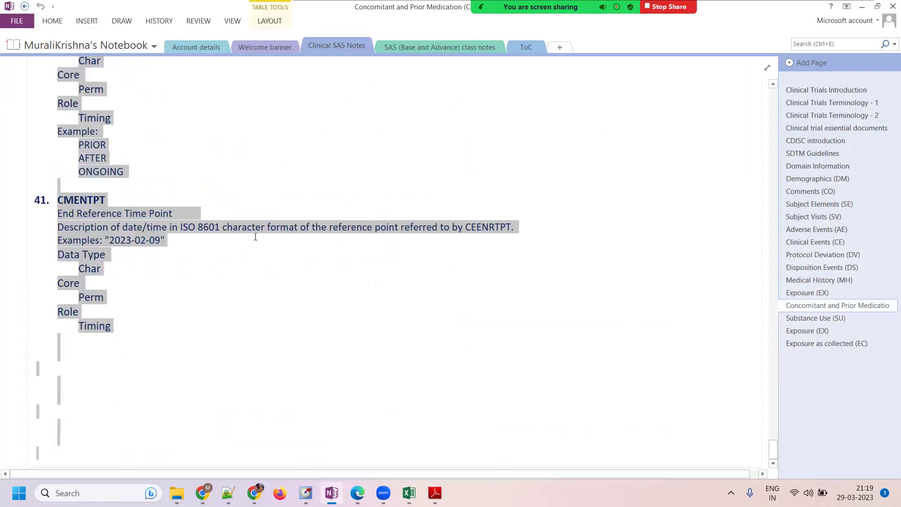
{"action": "left_click", "coordinate": [789, 332]}
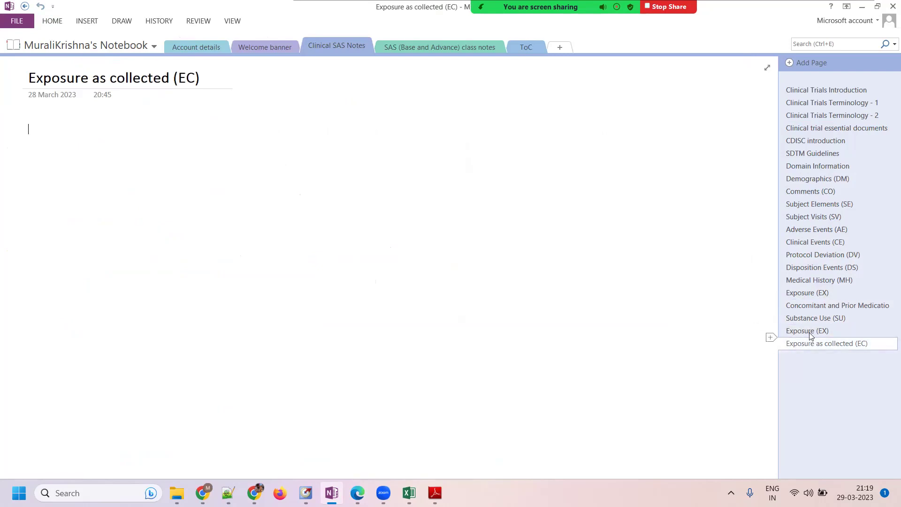
{"action": "left_click", "coordinate": [811, 344]}
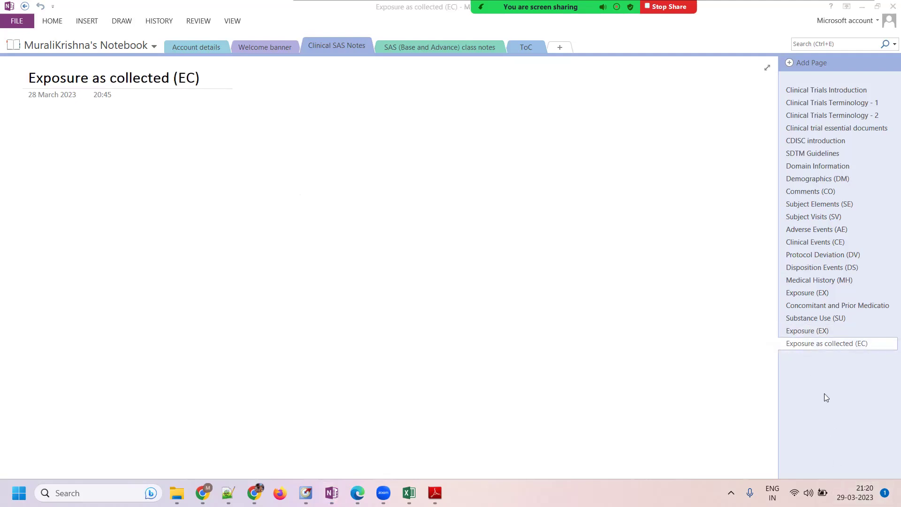
{"action": "left_click", "coordinate": [859, 493]}
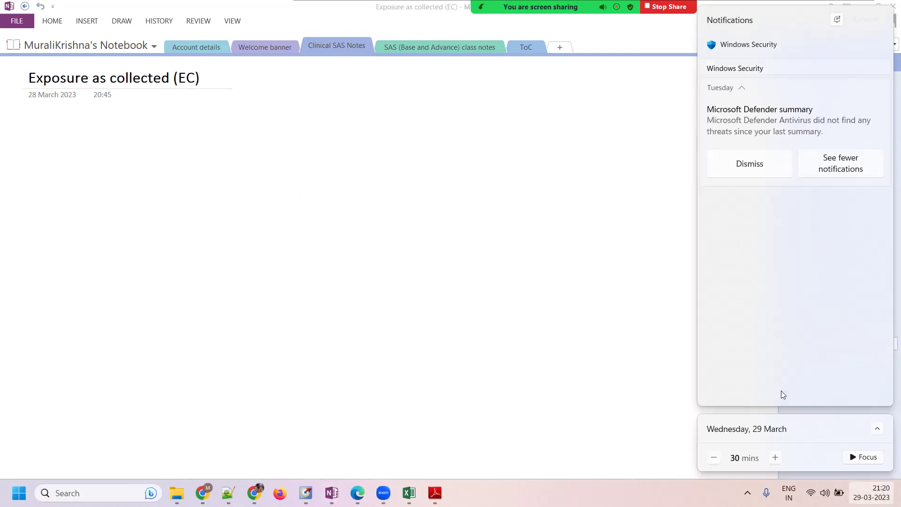
{"action": "left_click", "coordinate": [594, 285]}
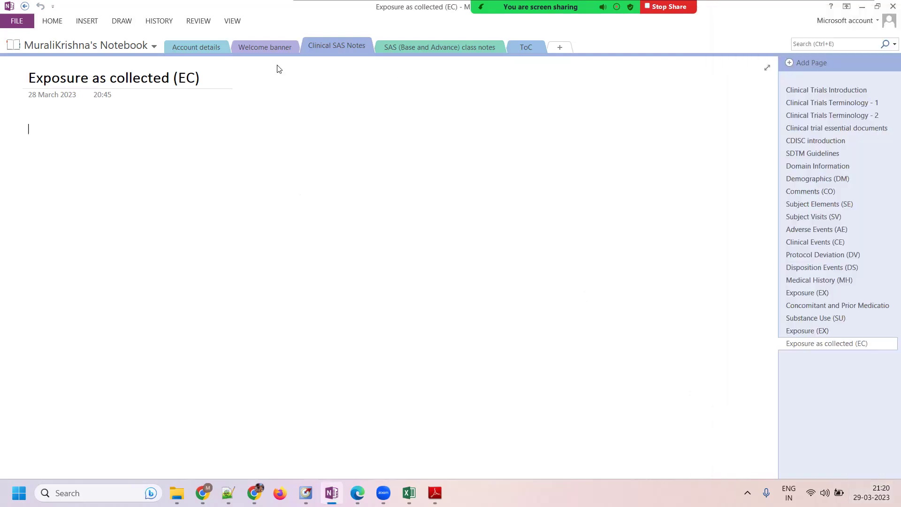
Review the Interventions, Events and Findings domains in the table on the Domain Information page
{"action": "left_click", "coordinate": [825, 166]}
{"action": "left_click", "coordinate": [217, 274]}
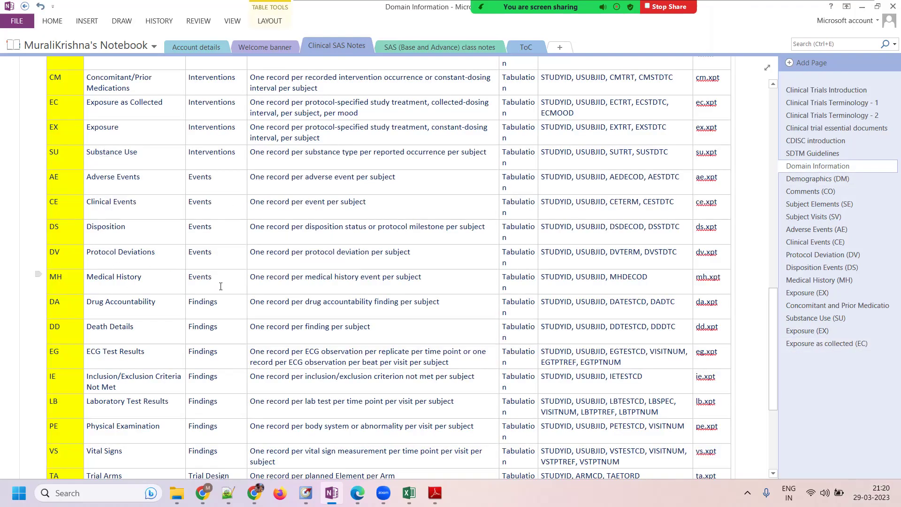
{"action": "left_click_drag", "start_coordinate": [221, 282], "coordinate": [191, 93]}
{"action": "scroll", "coordinate": [195, 188], "scroll_direction": "down", "scroll_amount": 5}
{"action": "left_click_drag", "start_coordinate": [197, 221], "coordinate": [211, 376]}
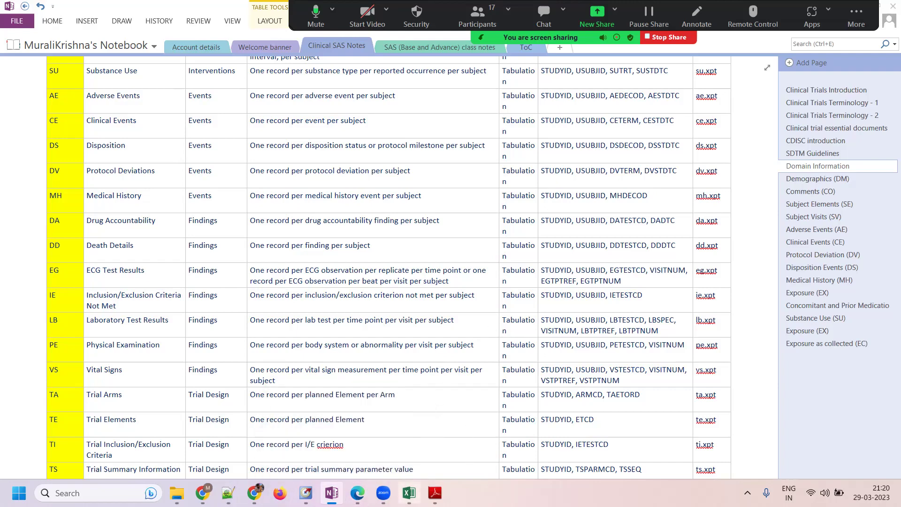
Switch back to Excel and examine the exposure start and end dates of the third EC record on Sheet2
{"action": "mouse_move", "coordinate": [409, 493]}
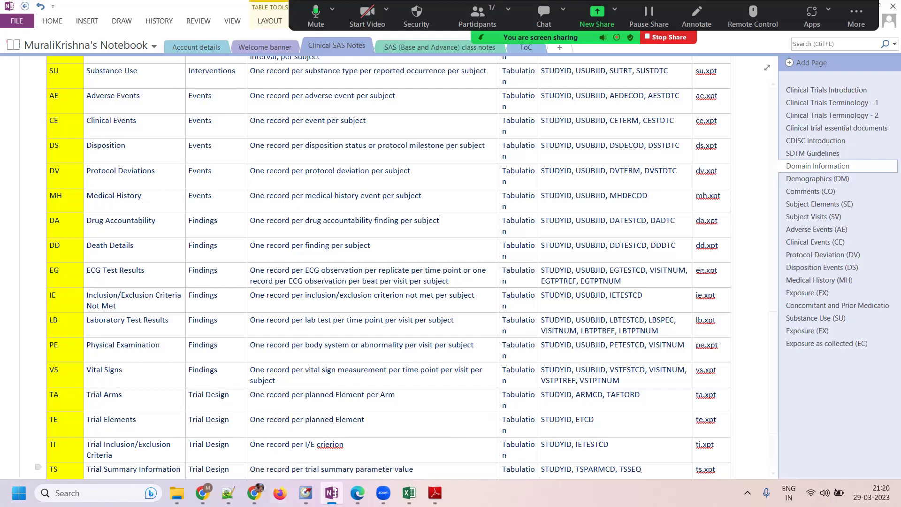
{"action": "left_click", "coordinate": [409, 493]}
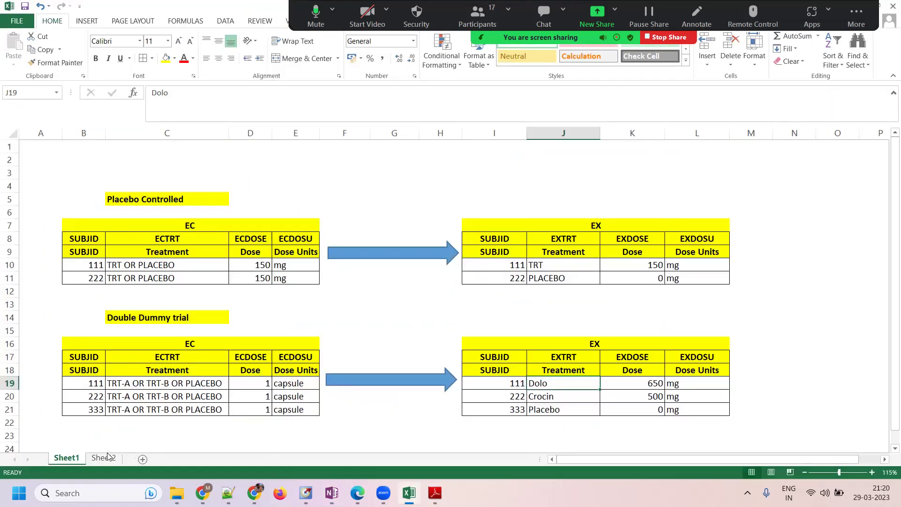
{"action": "left_click", "coordinate": [104, 457]}
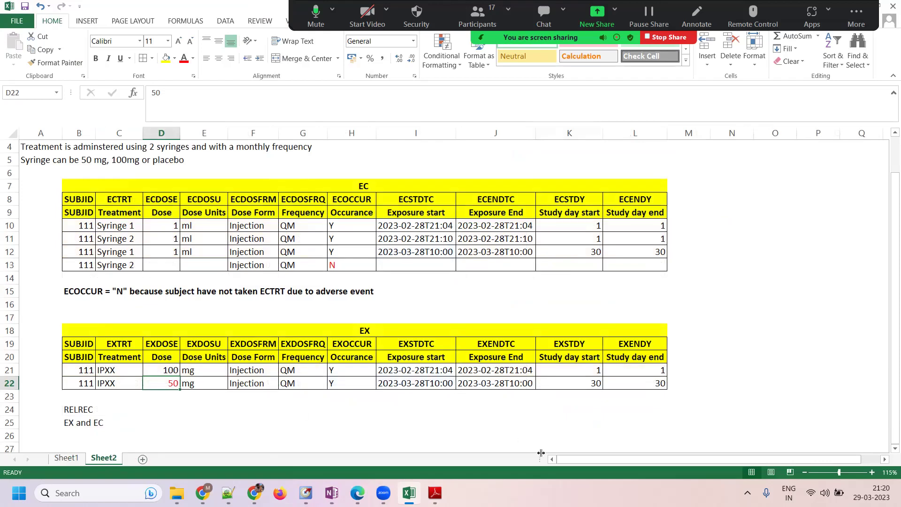
{"action": "left_click", "coordinate": [537, 422]}
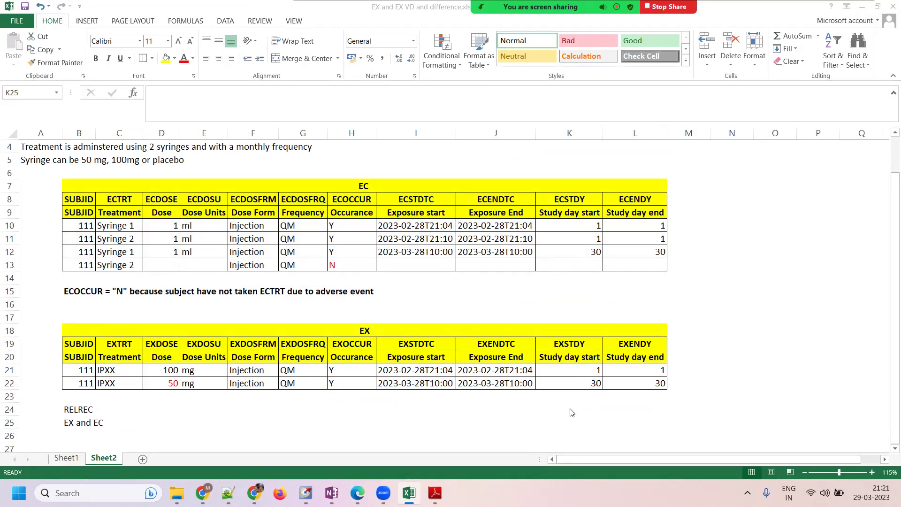
{"action": "left_click", "coordinate": [454, 256]}
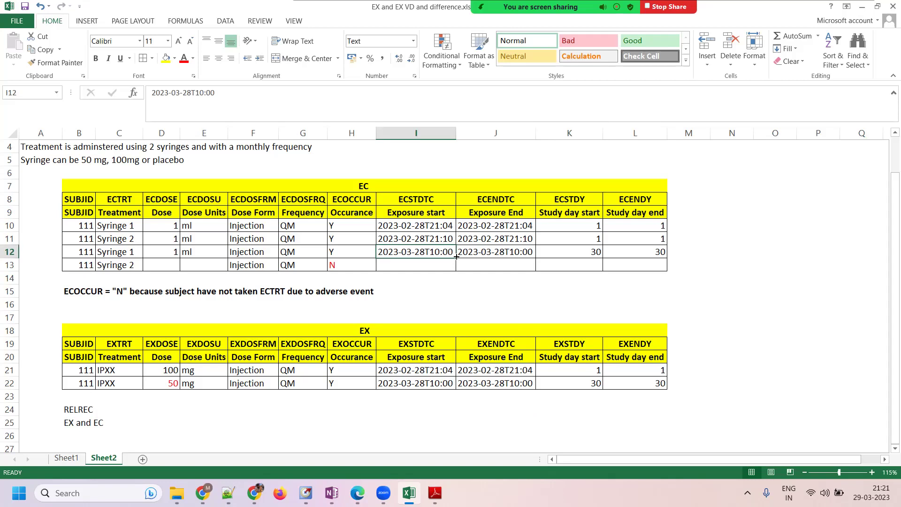
{"action": "left_click", "coordinate": [463, 252]}
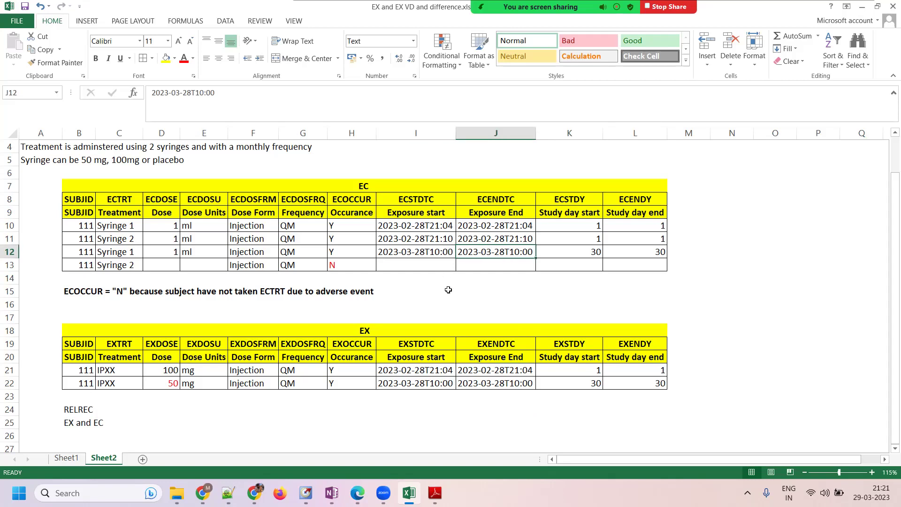